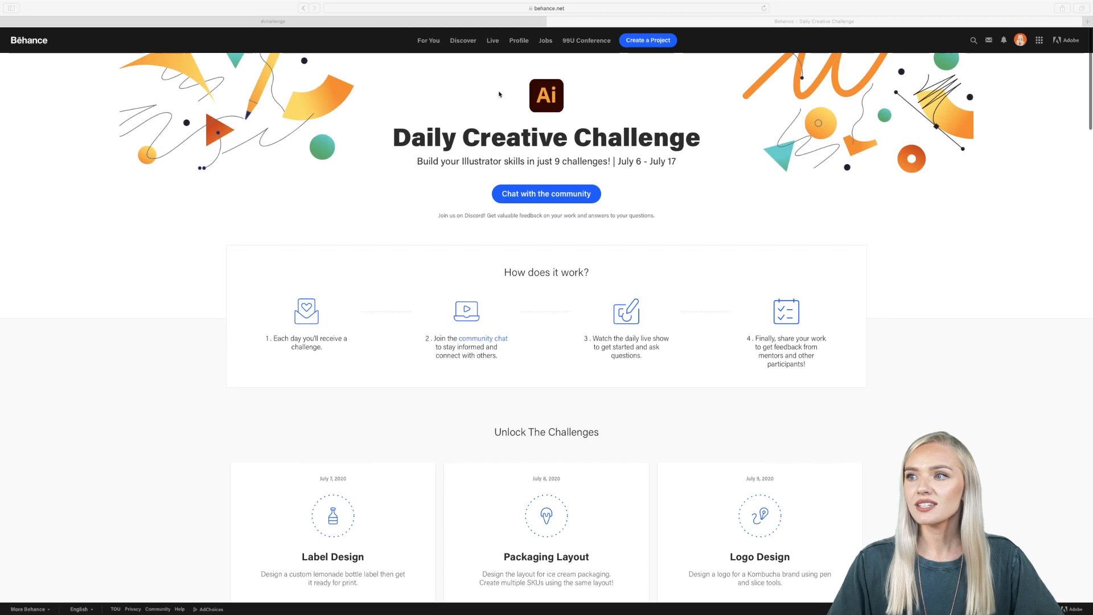
# - Find the Print Ad challenge on the Daily Creative Challenge page, open its starter files, and close that page again
pyautogui.click(592, 9)
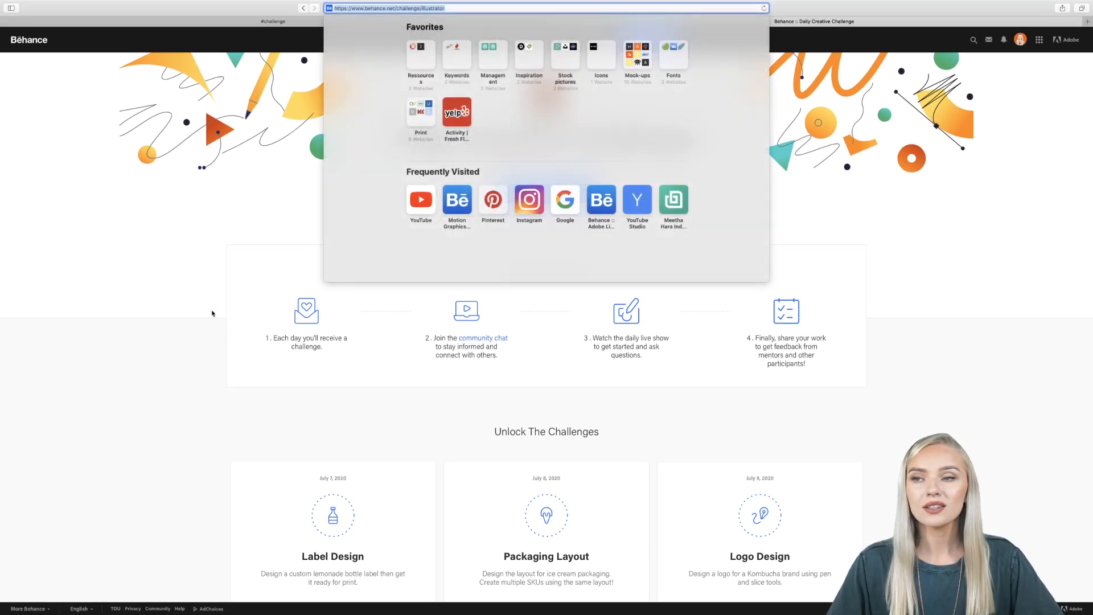
pyautogui.click(187, 365)
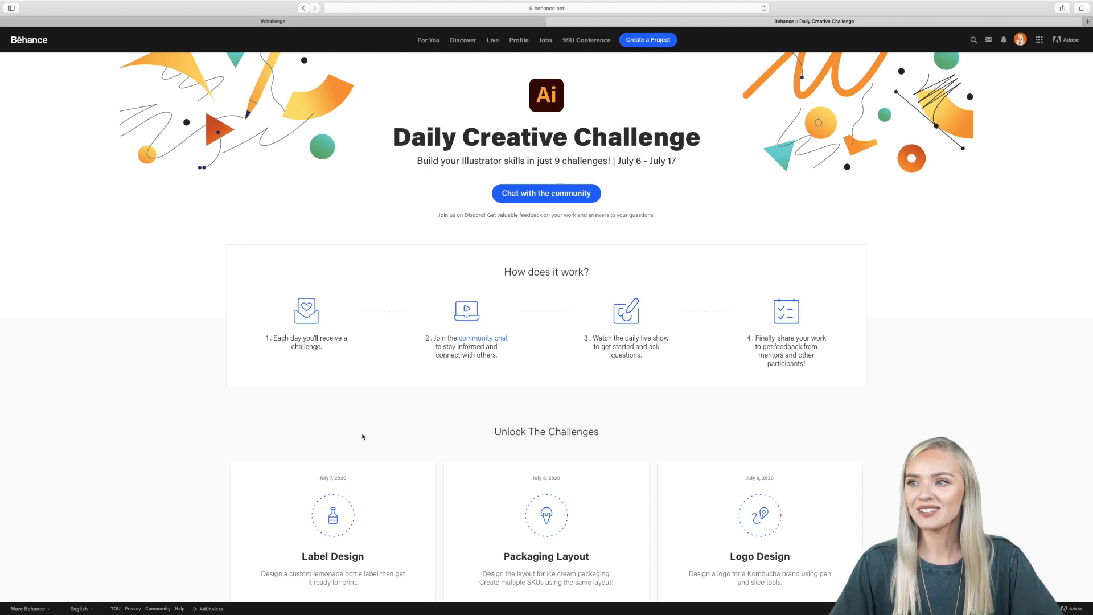
pyautogui.scroll(-7, 362, 436)
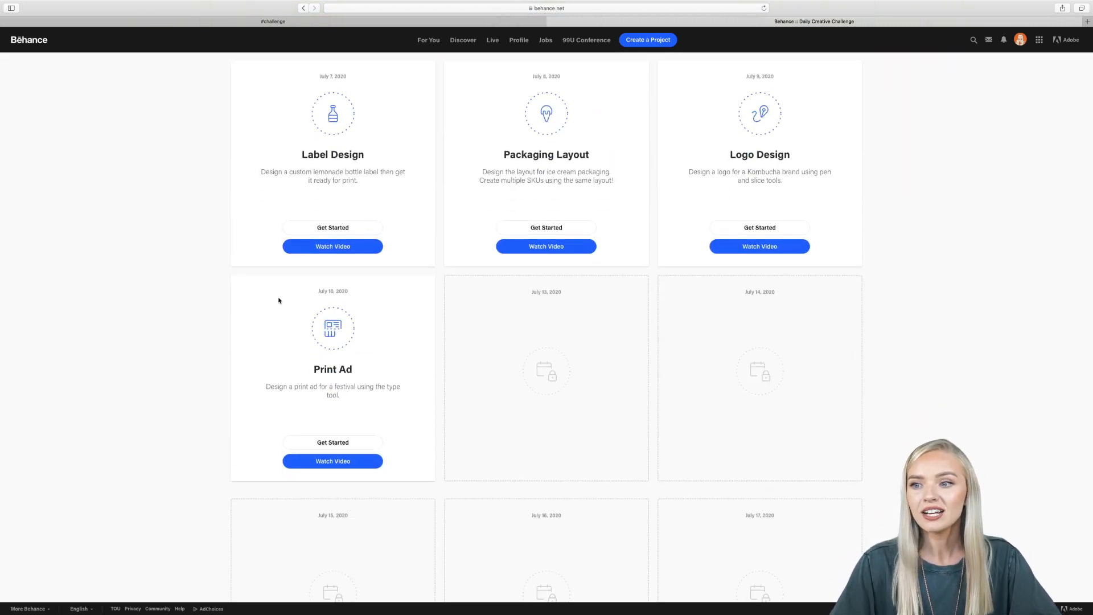
pyautogui.scroll(-1, 338, 349)
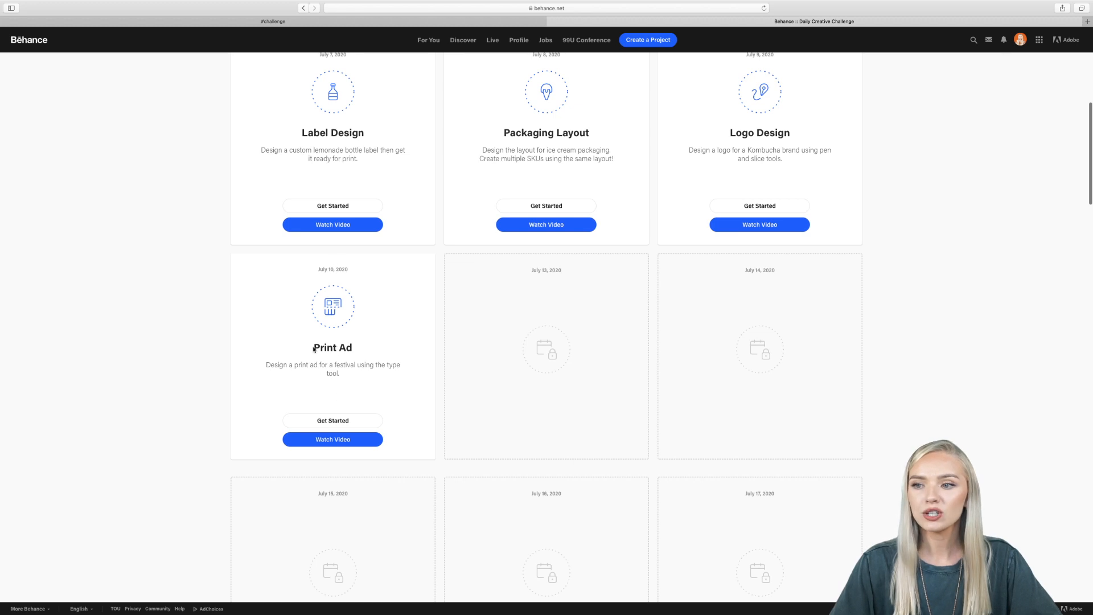
pyautogui.click(327, 424)
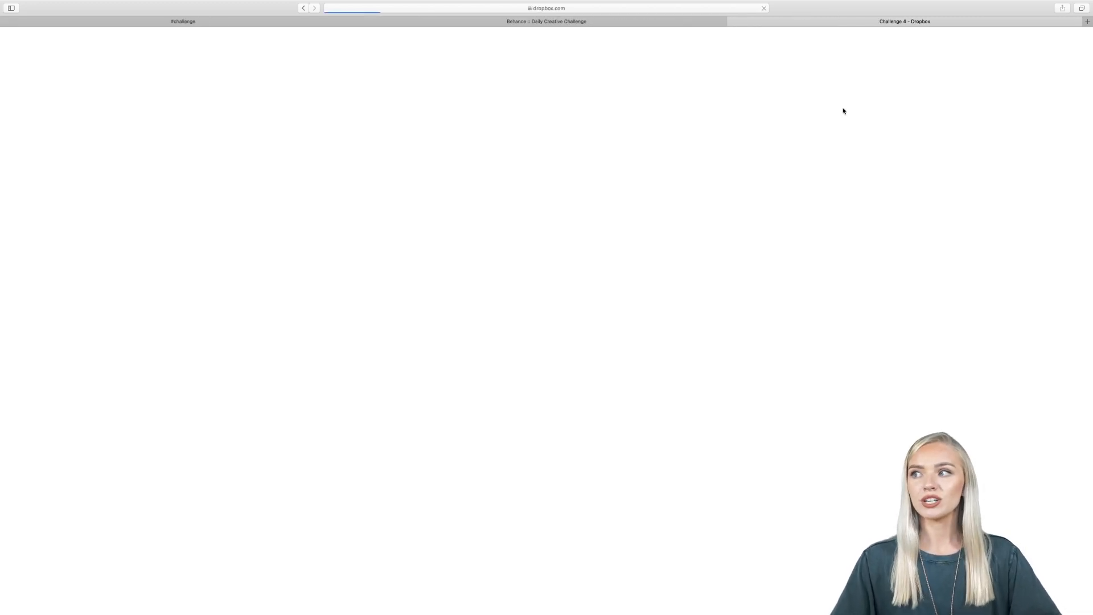
pyautogui.click(732, 22)
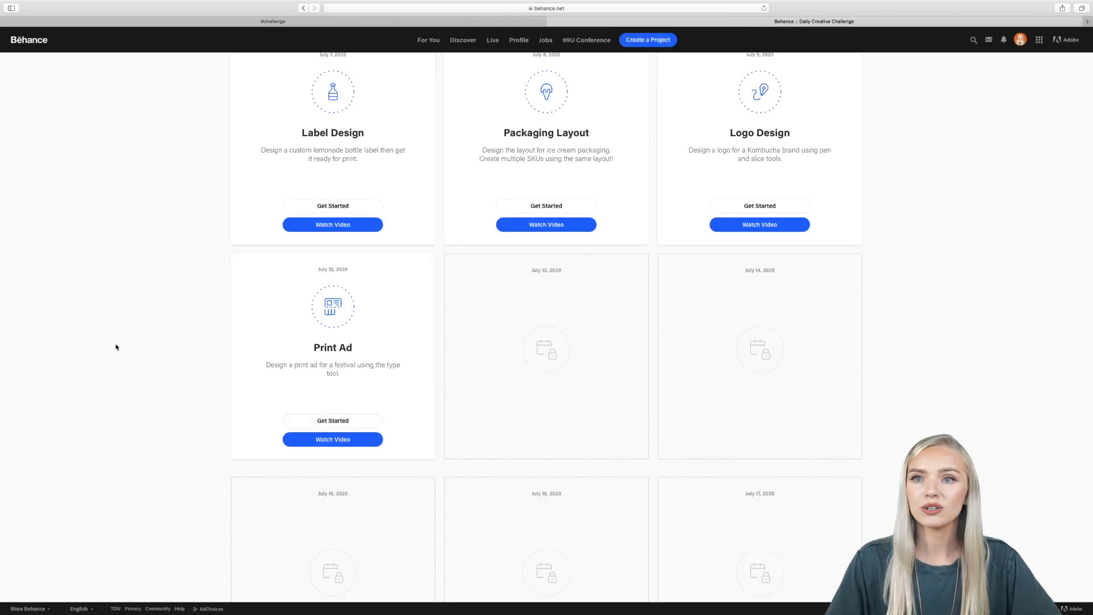
# - Switch from the browser to Illustrator's Challenge 4.ai document and check which artwork is selectable on the artboard
pyautogui.moveTo(110, 4)
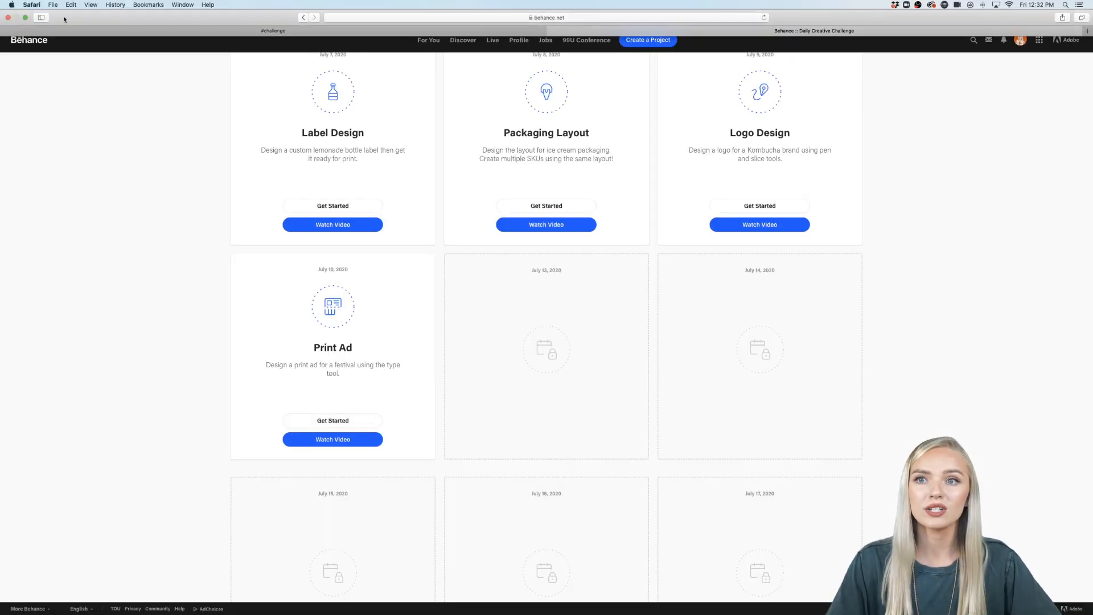
pyautogui.click(25, 19)
pyautogui.click(181, 264)
pyautogui.hscroll(-2, 384, 338)
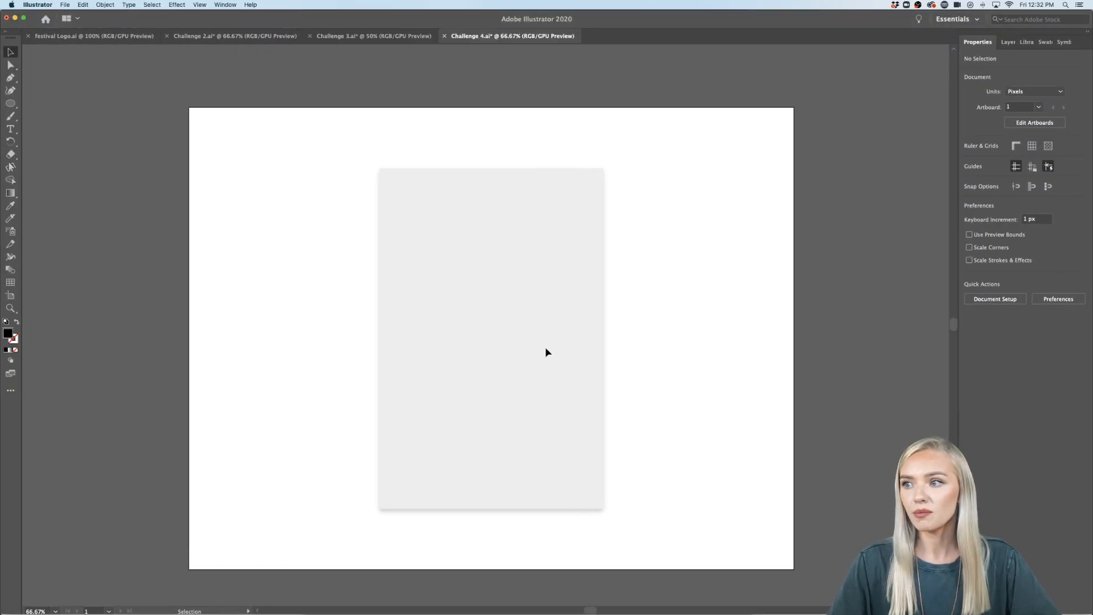
pyautogui.press('super+a')
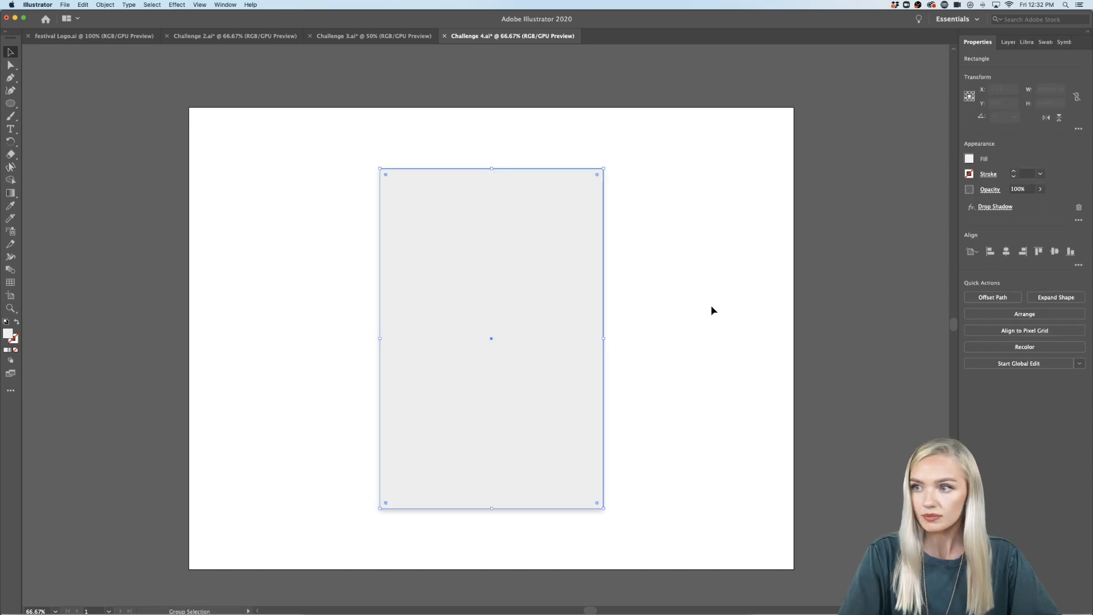
pyautogui.click(711, 310)
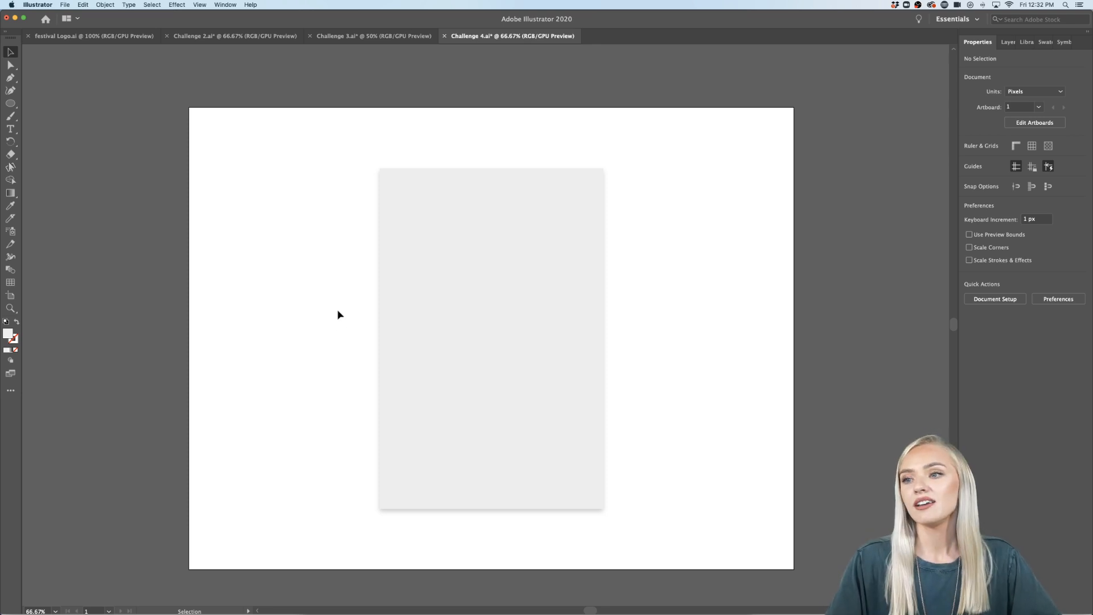
# - Draw a 1414 x 1080 px rectangle covering the whole artboard and send it behind the grey poster rectangle
pyautogui.click(13, 103)
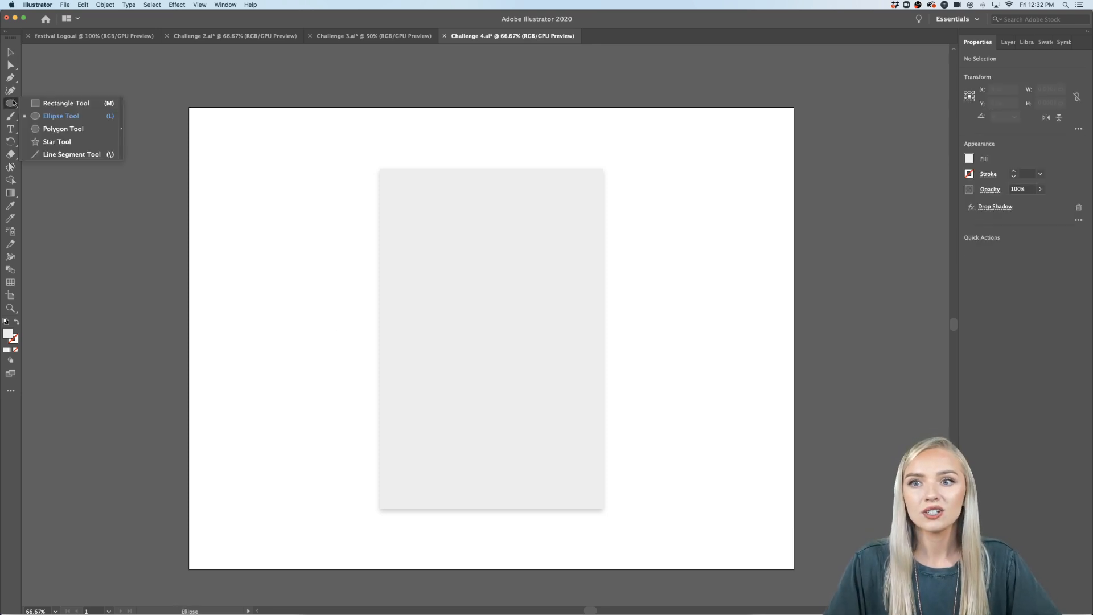
pyautogui.click(49, 103)
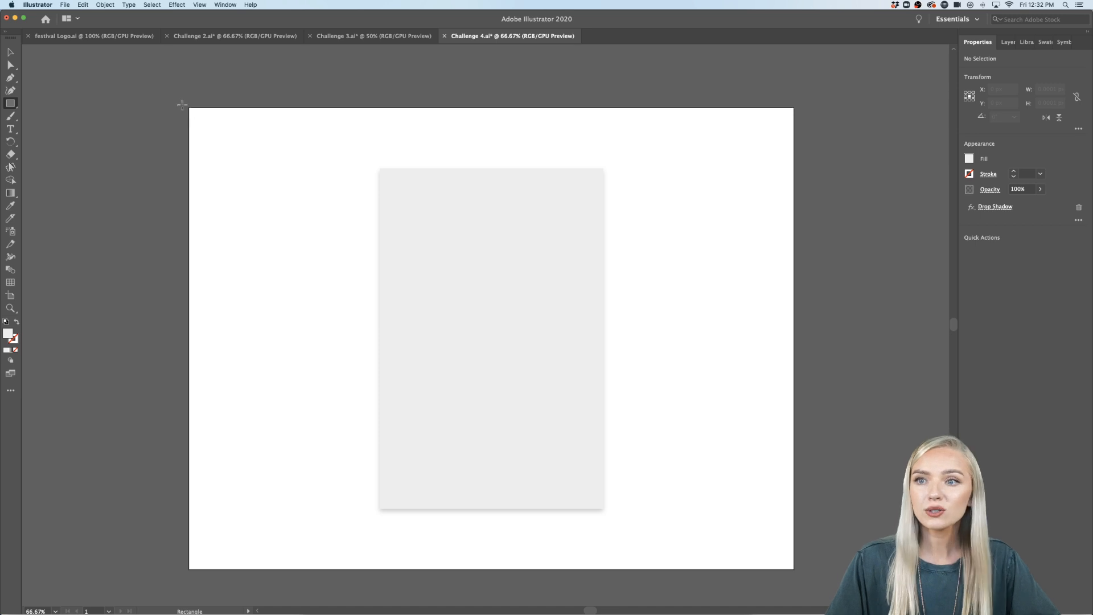
pyautogui.moveTo(189, 107); pyautogui.dragTo(794, 570)
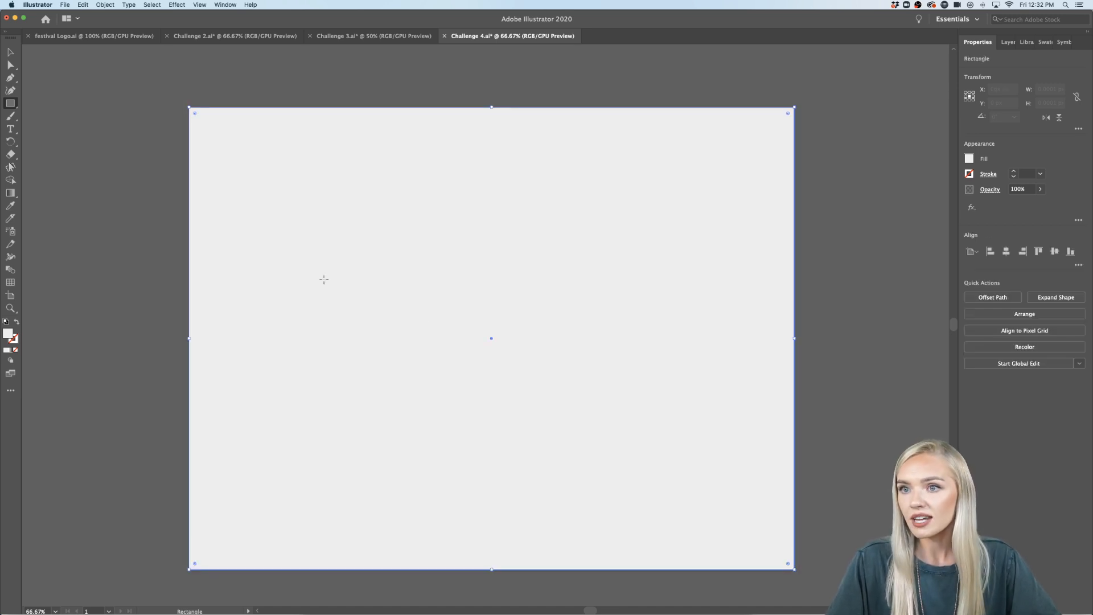
pyautogui.rightClick(252, 210)
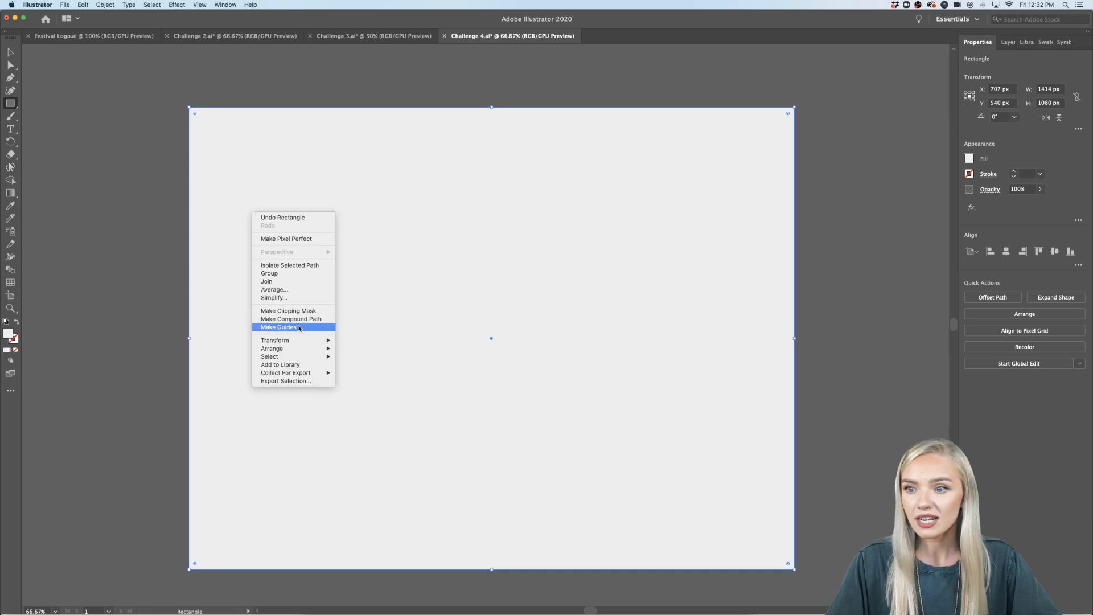
pyautogui.moveTo(299, 348)
pyautogui.click(363, 373)
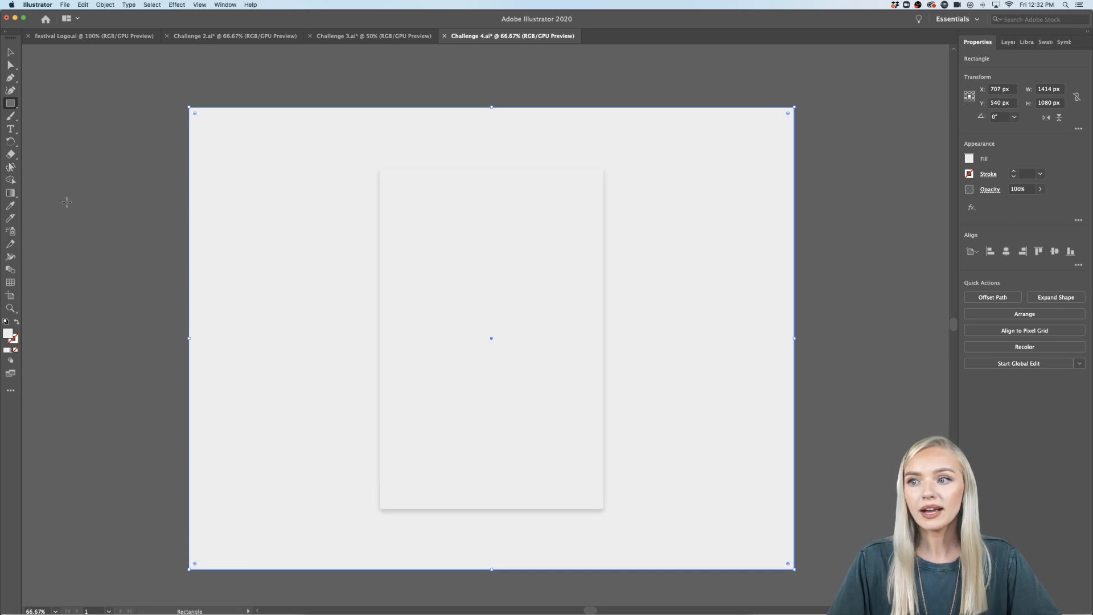
# - Fill the background rectangle with pale pink #fee6ff
pyautogui.doubleClick(9, 336)
pyautogui.moveTo(429, 286); pyautogui.dragTo(415, 232)
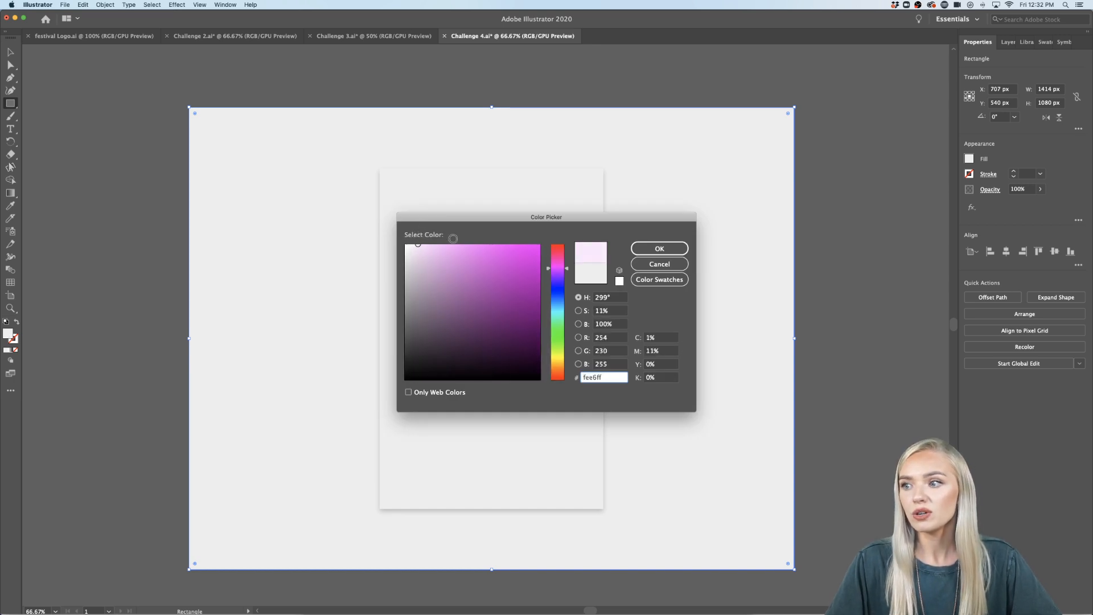
pyautogui.click(659, 248)
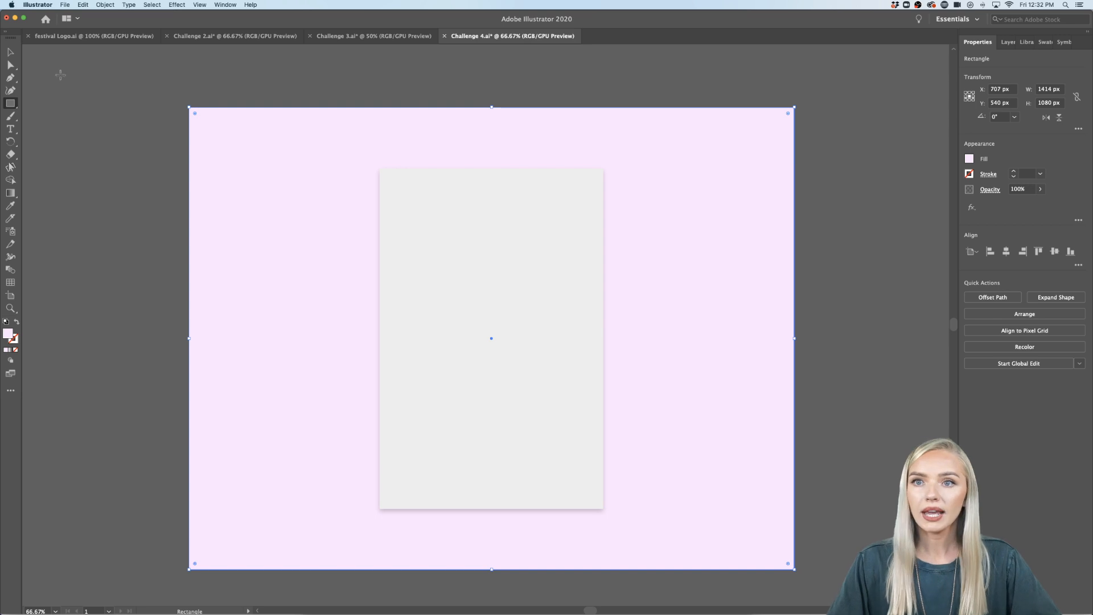
# - Select the background rectangle and display the Power Of Art library with its colors and character styles
pyautogui.click(10, 52)
pyautogui.click(57, 302)
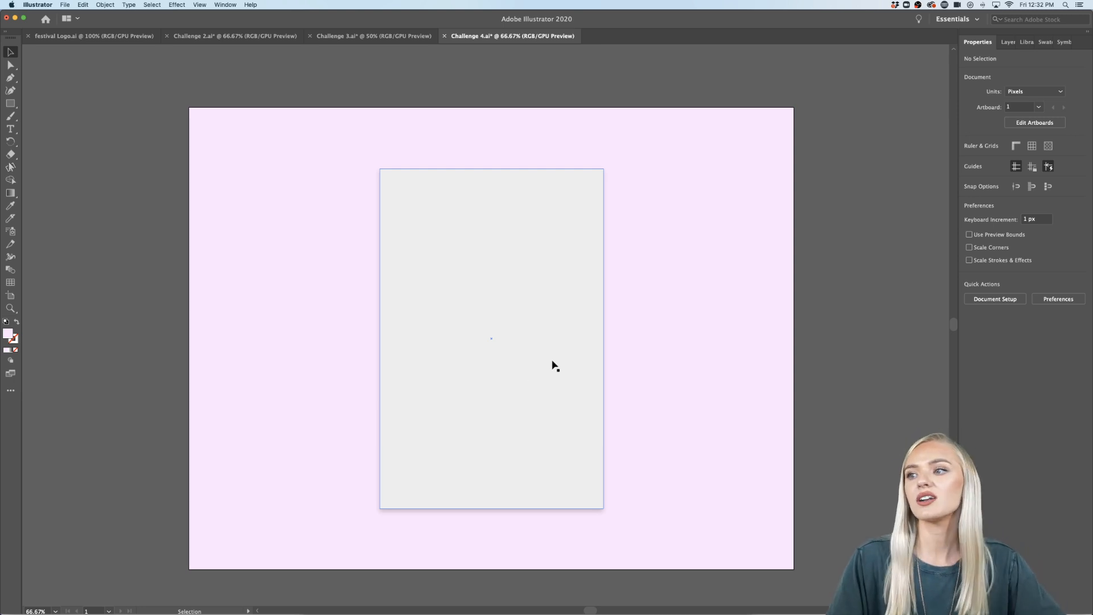
pyautogui.click(721, 303)
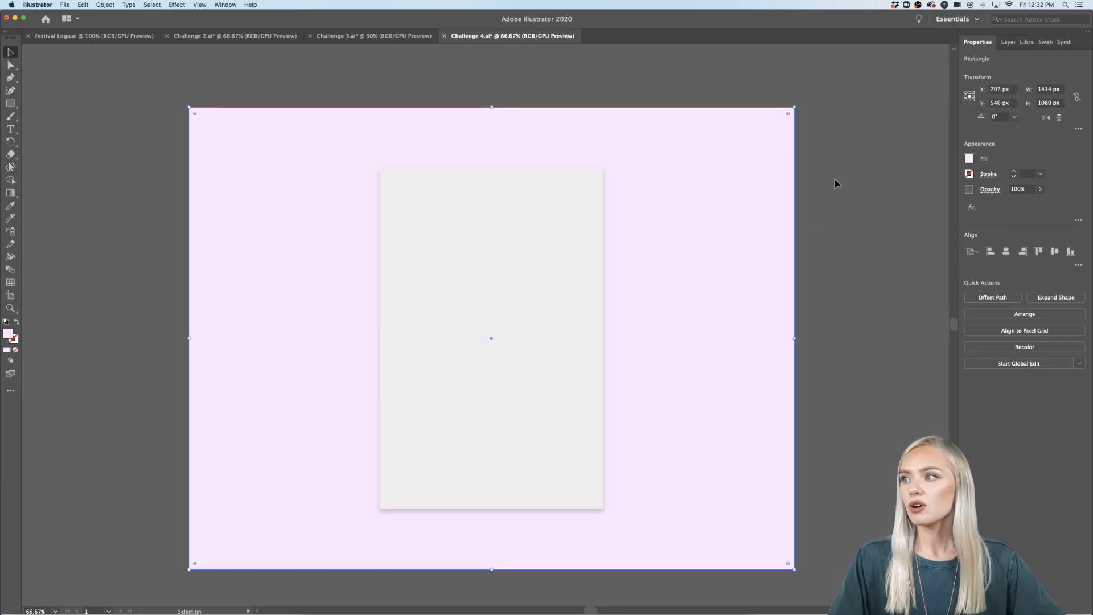
pyautogui.click(1028, 41)
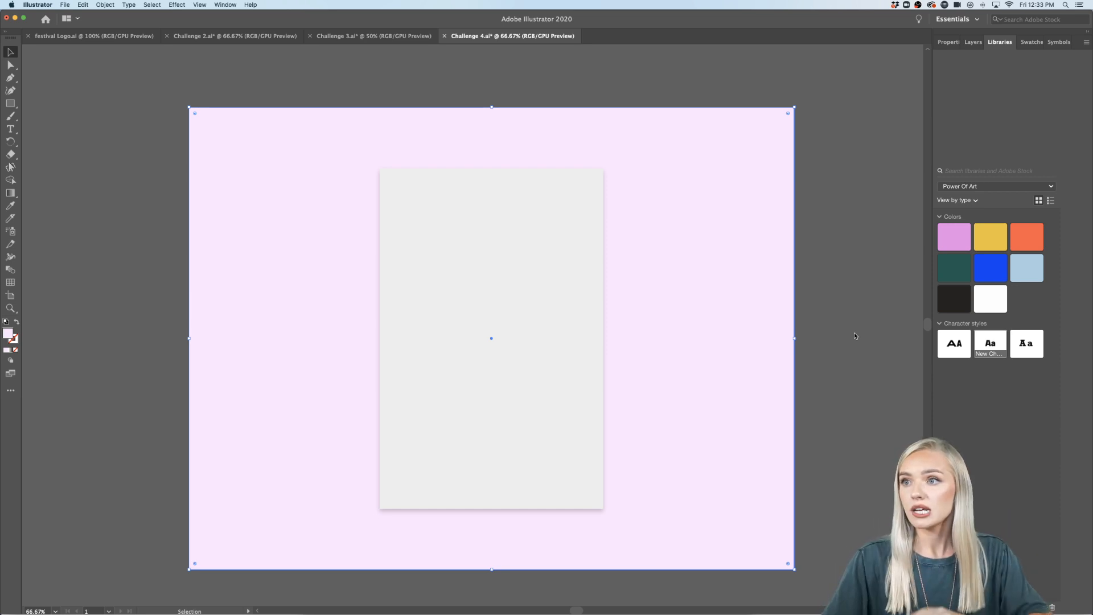
# - Review the Challenge 3, Challenge 2 and festival Logo documents for the brand's colors, earlier designs and reference images
pyautogui.click(375, 36)
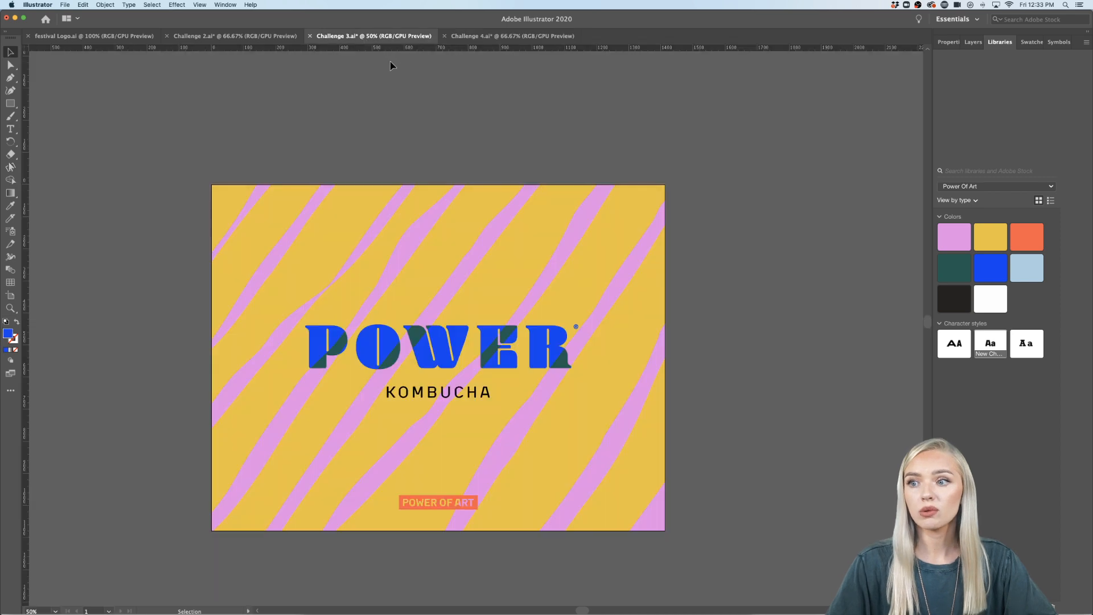
pyautogui.hscroll(-1, 390, 67)
pyautogui.scroll(-1, 390, 67)
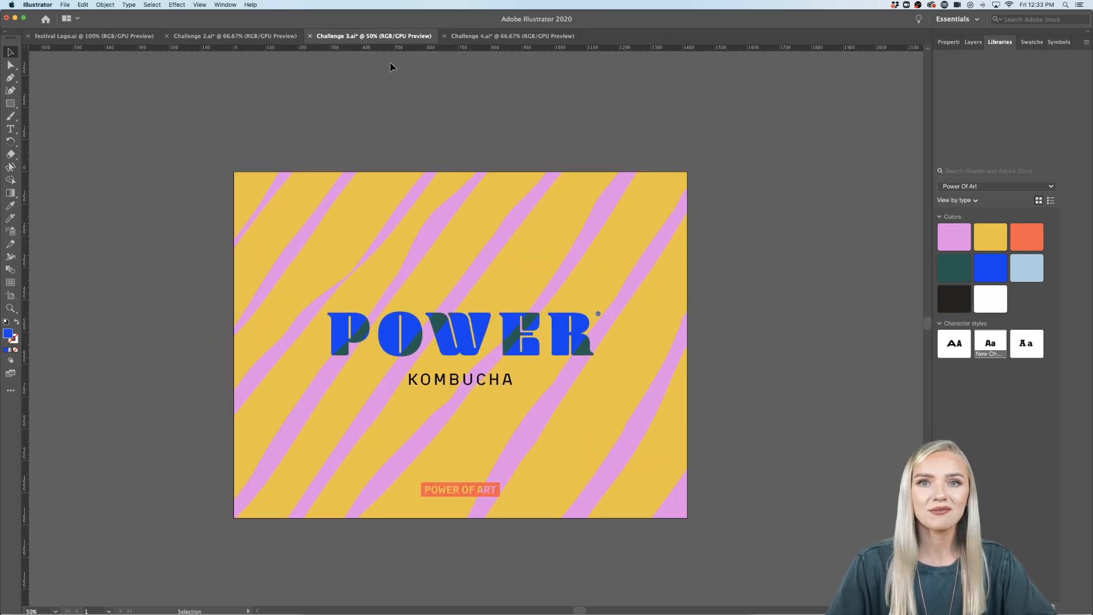
pyautogui.click(263, 36)
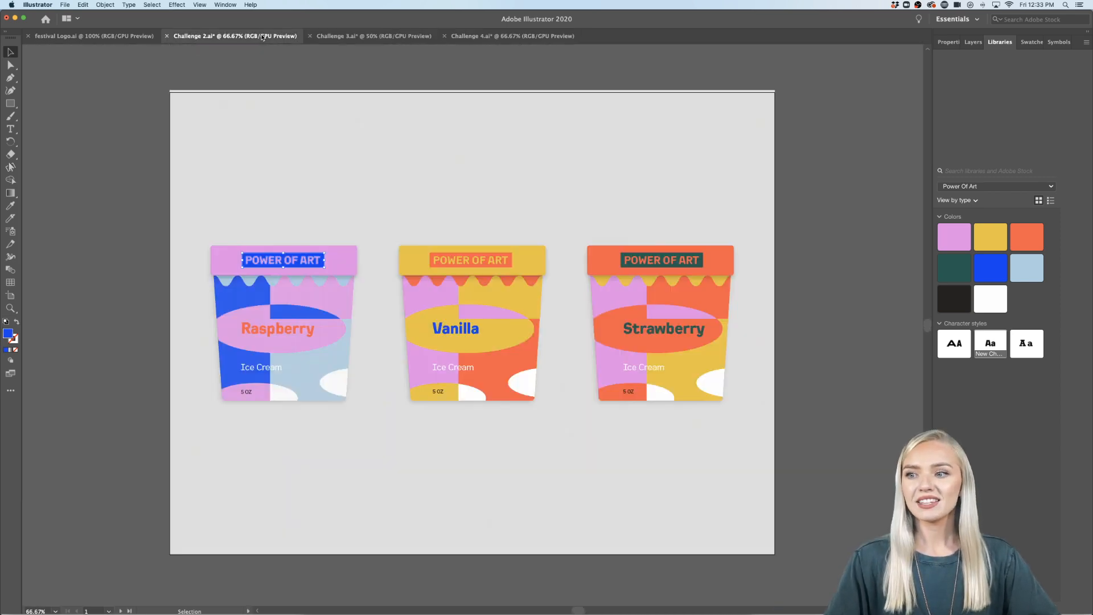
pyautogui.click(79, 221)
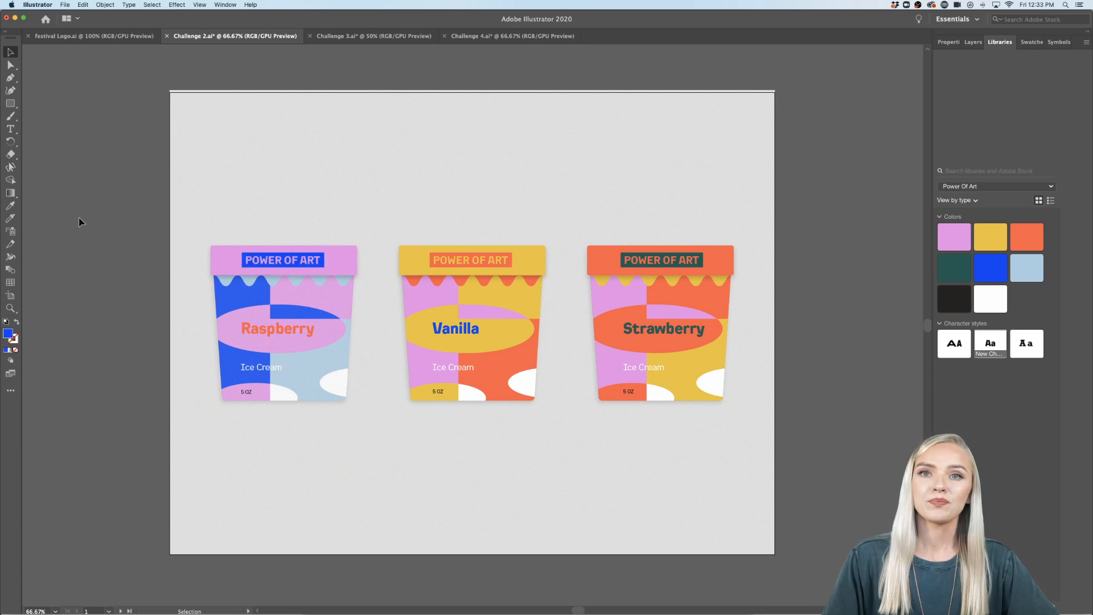
pyautogui.click(90, 37)
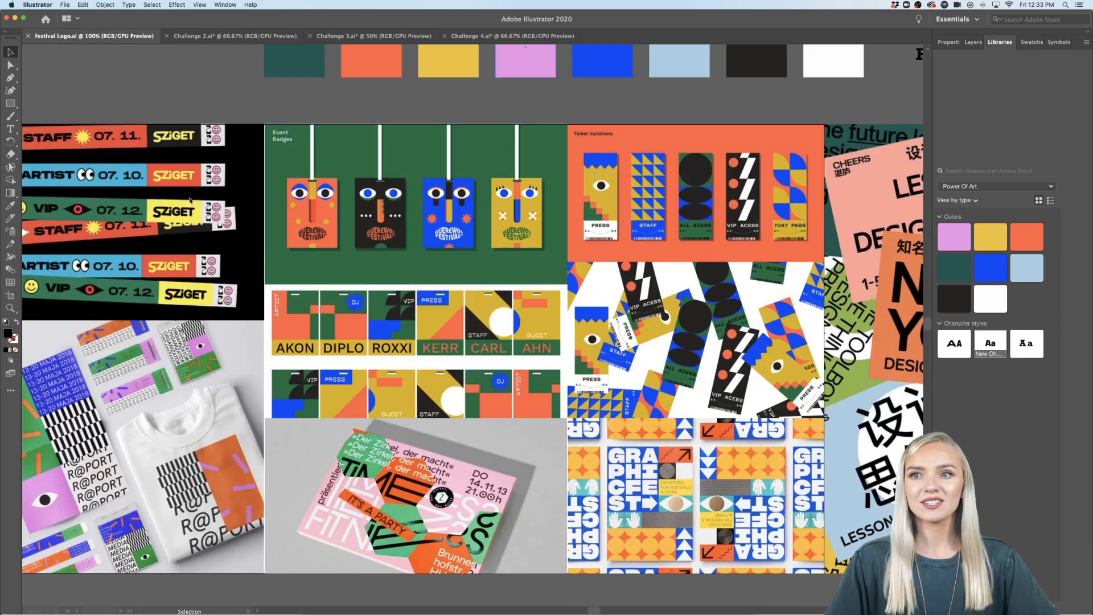
pyautogui.scroll(-2, 228, 301)
pyautogui.click(335, 433)
pyautogui.hscroll(3, 335, 432)
pyautogui.hscroll(-4, 337, 434)
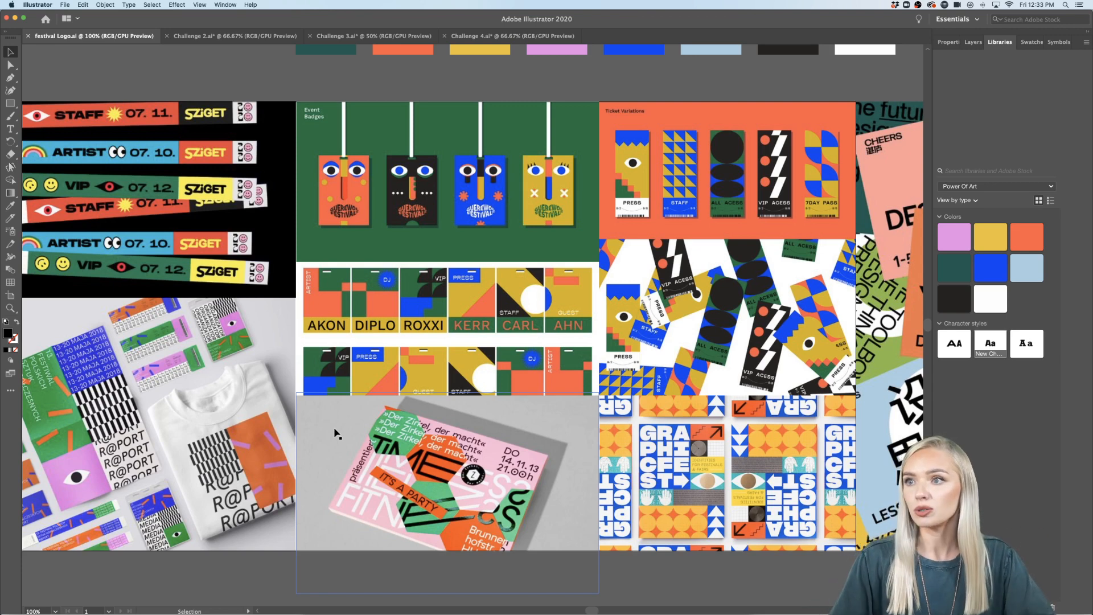
# - Return to Challenge 4.ai and fill the background rectangle with the light blue #A9CFE2 library color
pyautogui.click(507, 36)
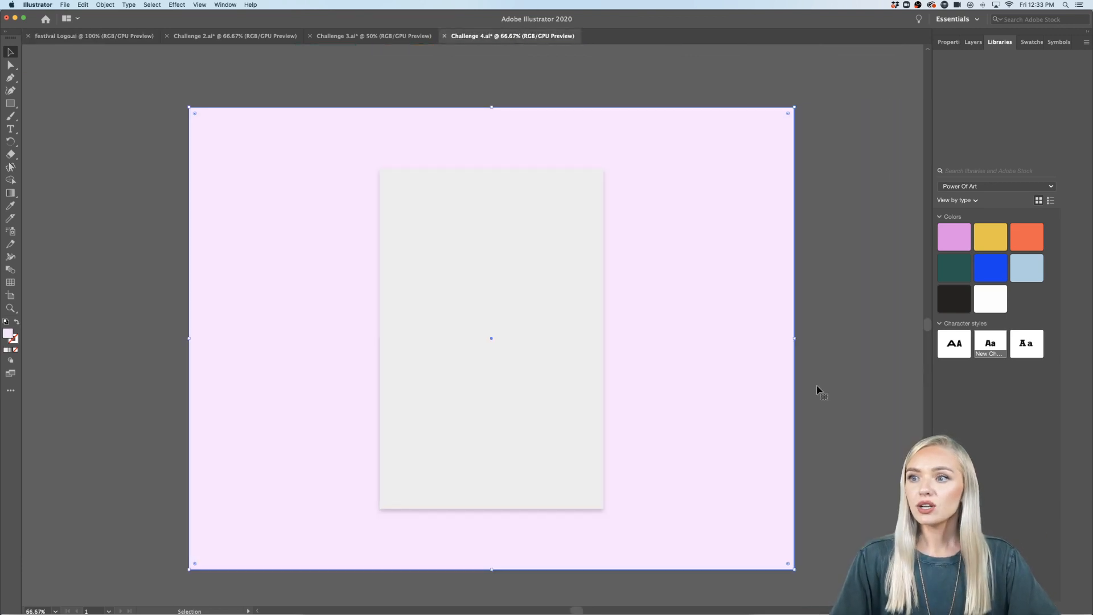
pyautogui.click(1028, 265)
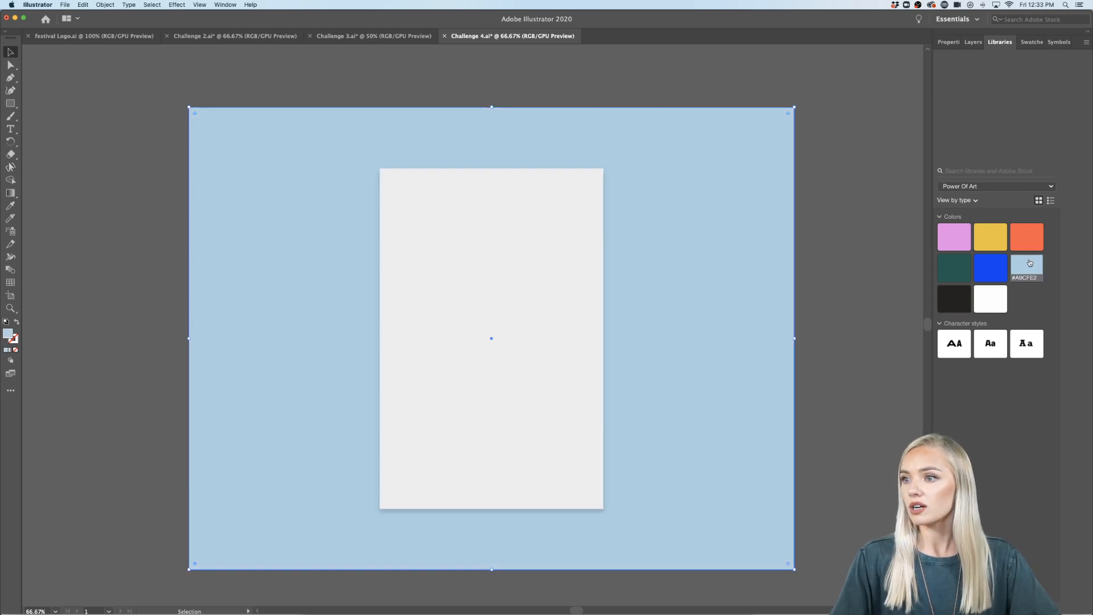
pyautogui.click(830, 376)
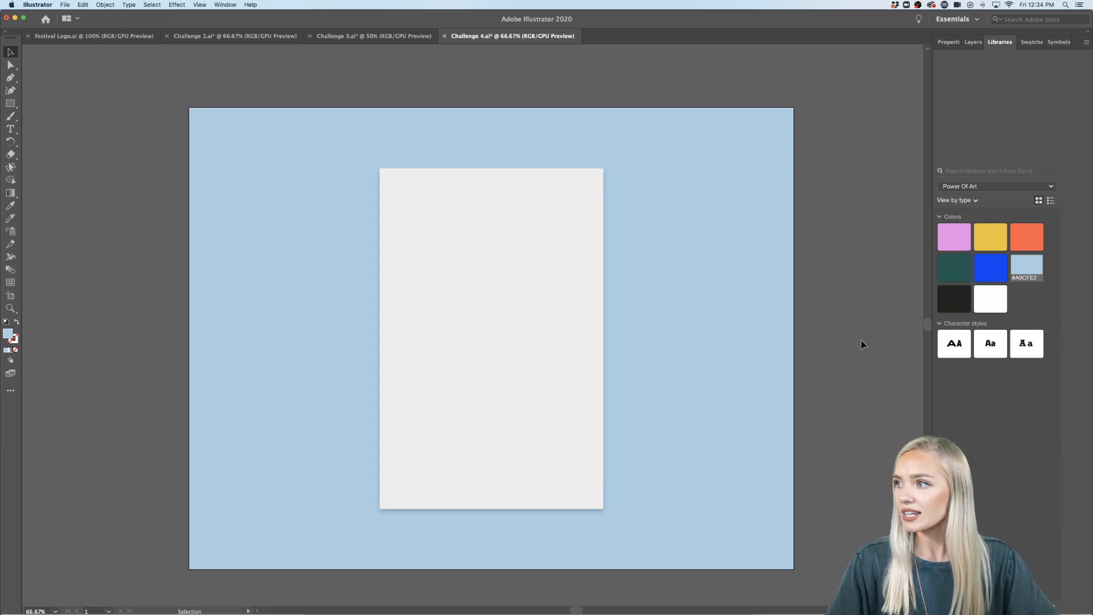
pyautogui.click(437, 283)
pyautogui.press('super+a')
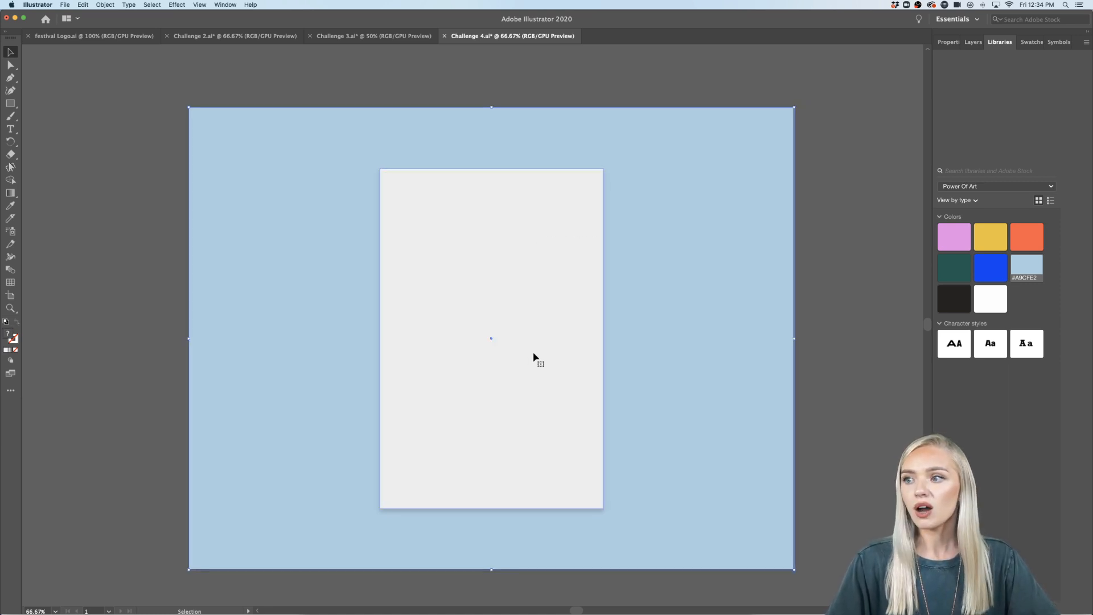
pyautogui.click(159, 247)
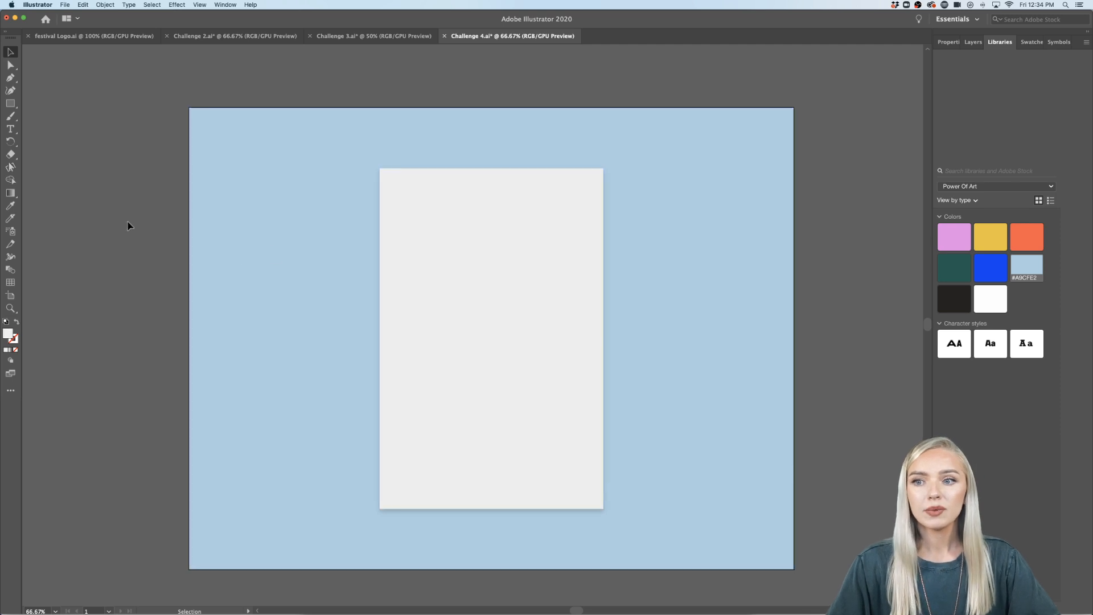
pyautogui.press('super+a')
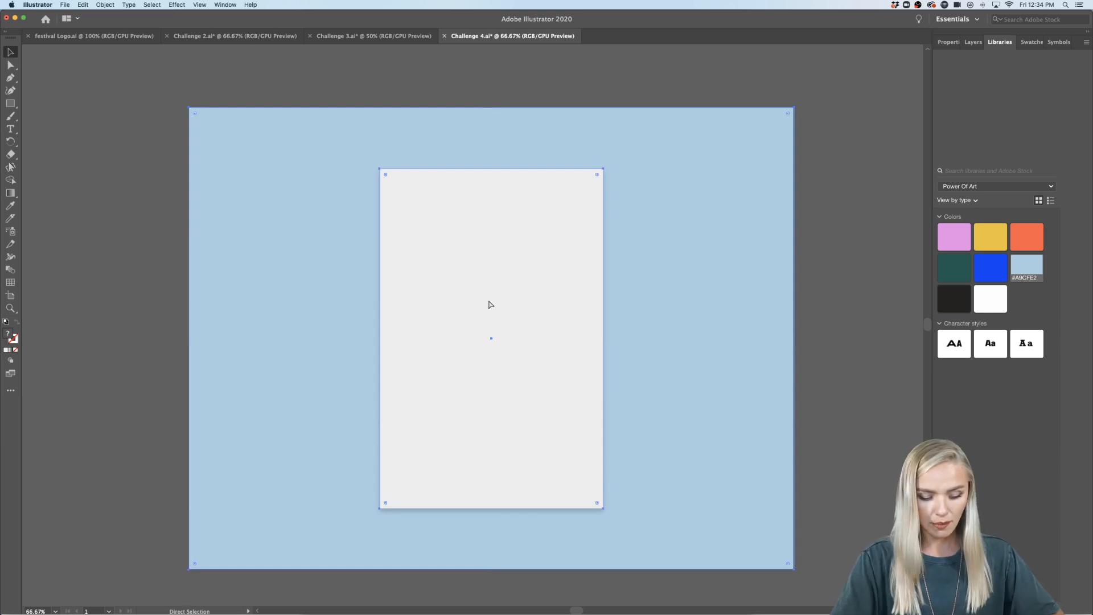
pyautogui.press('super+shift+a')
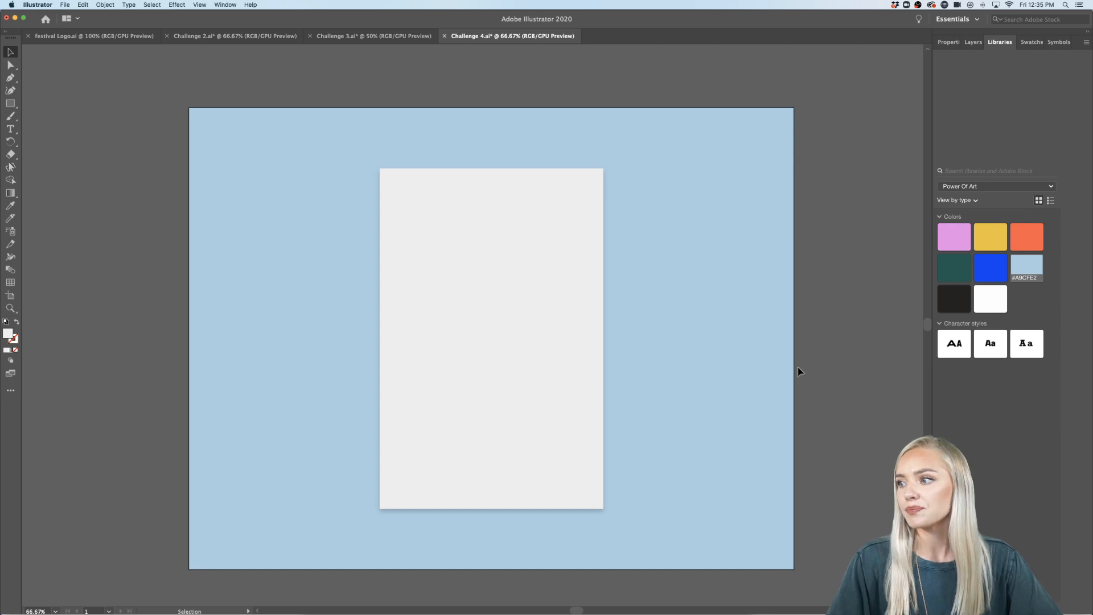
# - Examine the badge, ticket and poster references in the festival Logo document for layout ideas and return to Challenge 4.ai
pyautogui.click(85, 38)
pyautogui.hscroll(3, 495, 436)
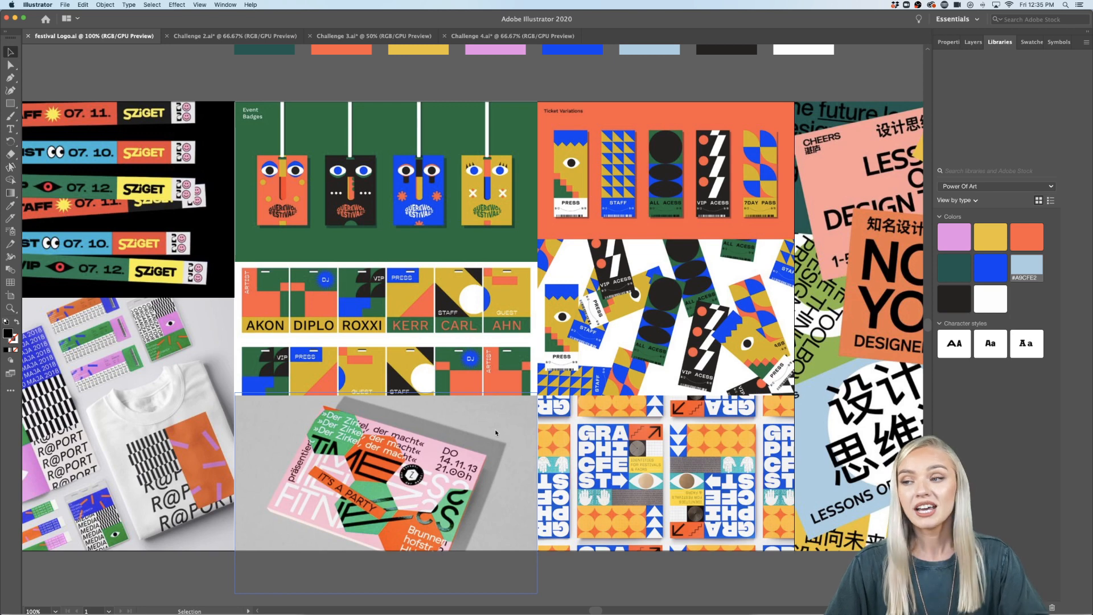
pyautogui.hscroll(5, 498, 438)
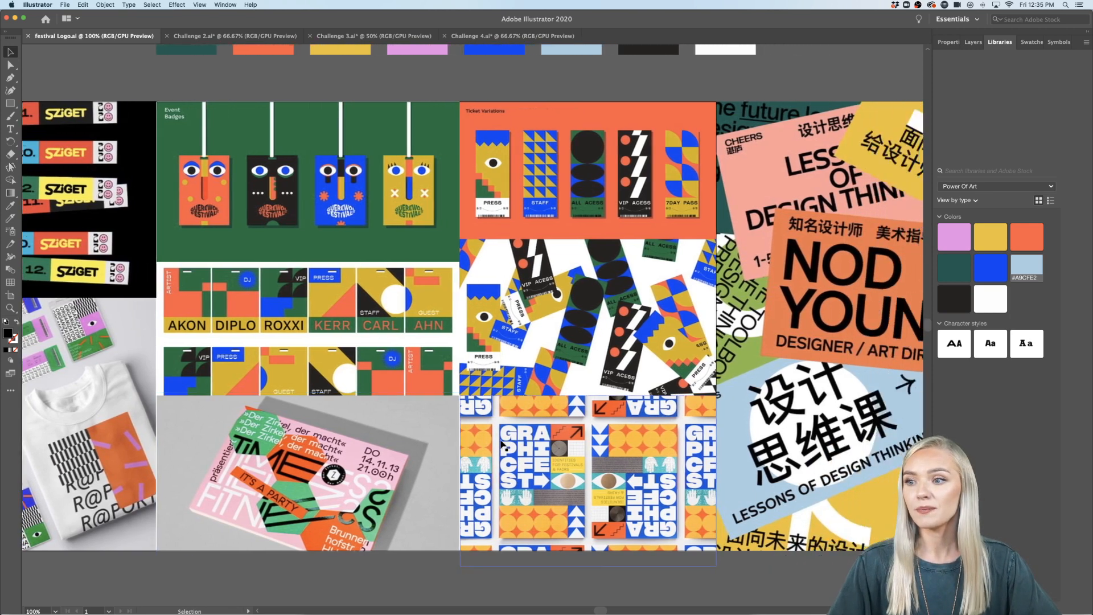
pyautogui.hscroll(5, 501, 443)
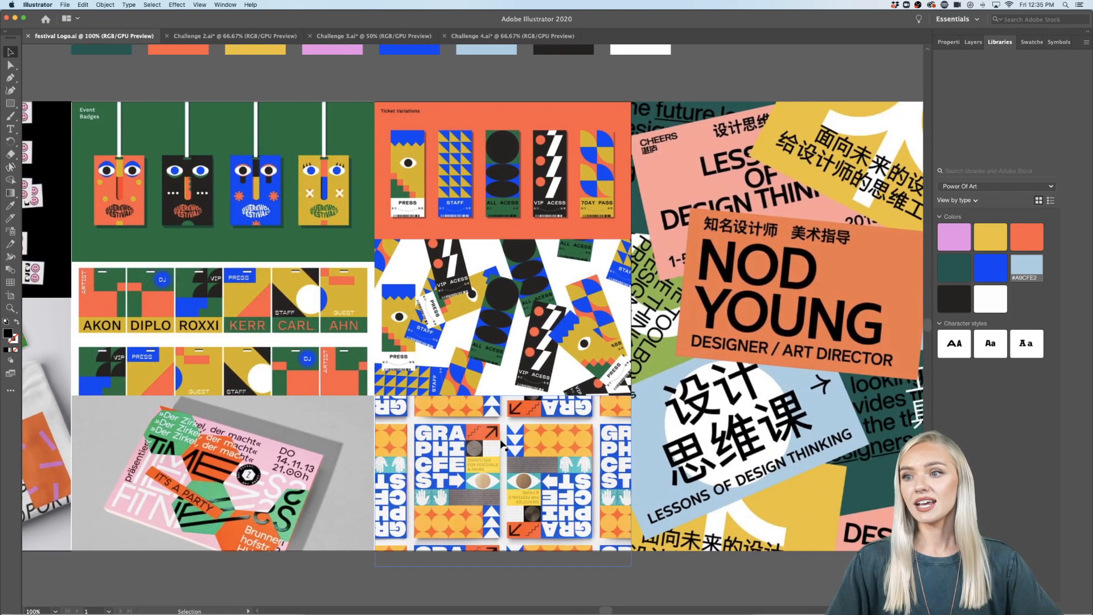
pyautogui.hscroll(-6, 502, 444)
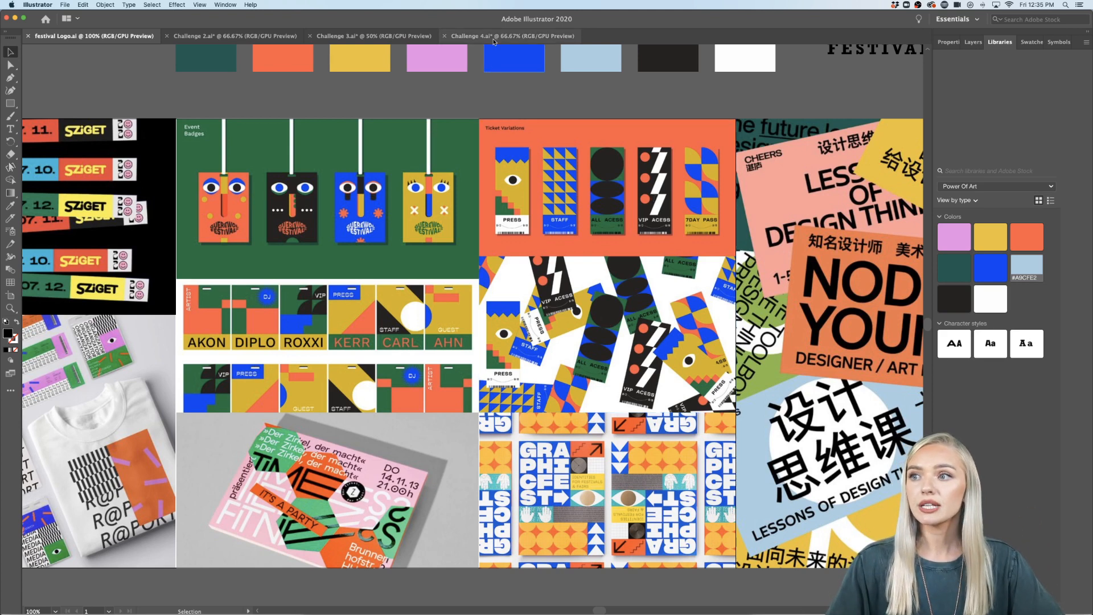
pyautogui.click(512, 36)
pyautogui.scroll(-2, 809, 237)
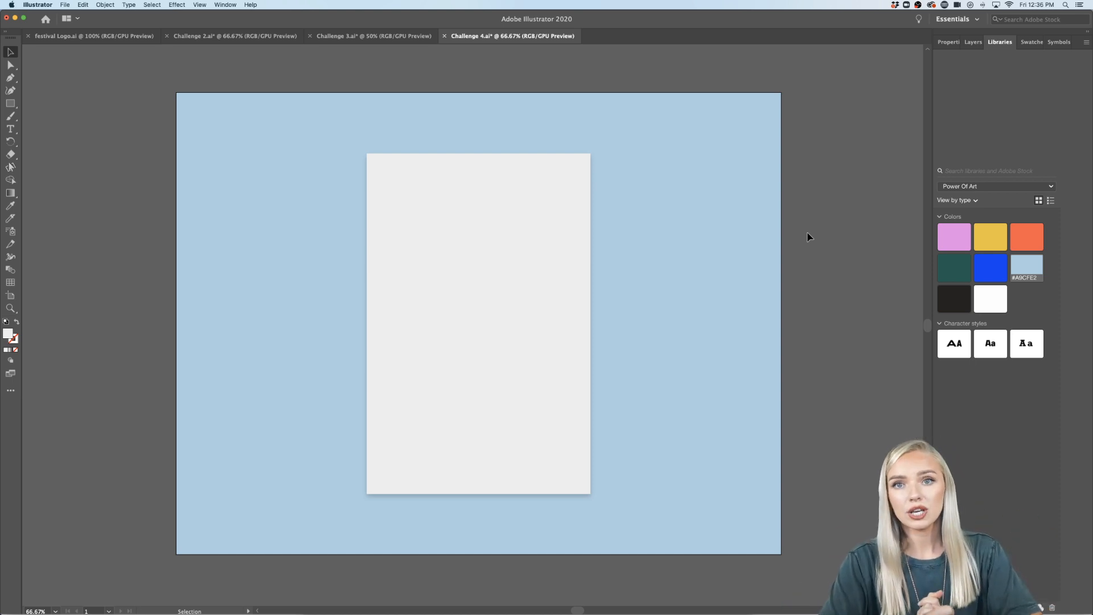
# - Draw a full-width rectangle across the top quarter of the gray ad and fill it with the pink library color
pyautogui.click(11, 103)
pyautogui.press('super+1')
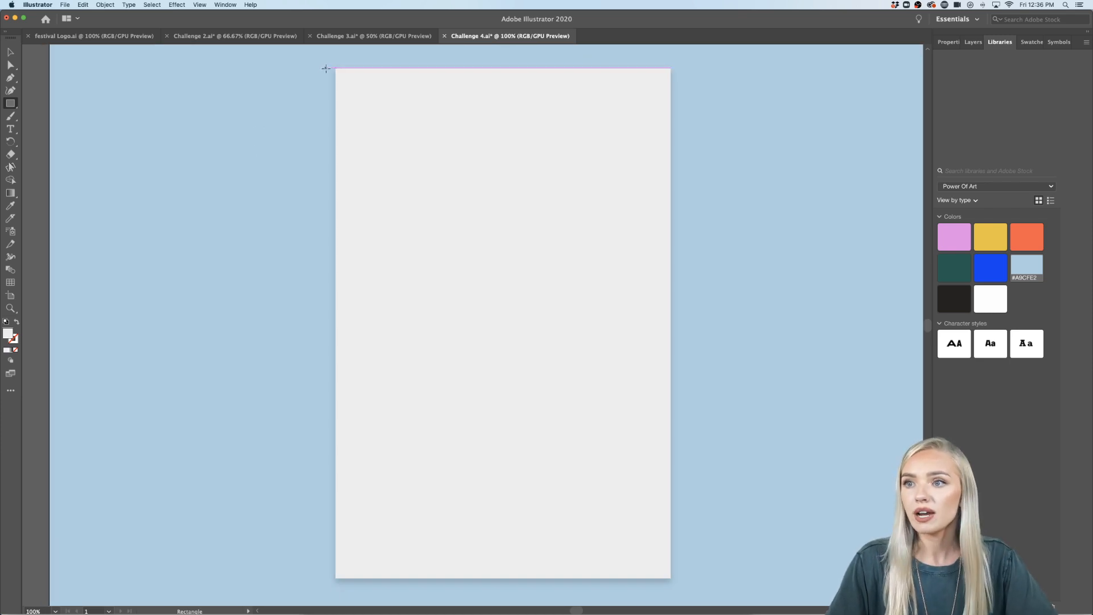
pyautogui.moveTo(336, 68); pyautogui.dragTo(671, 190)
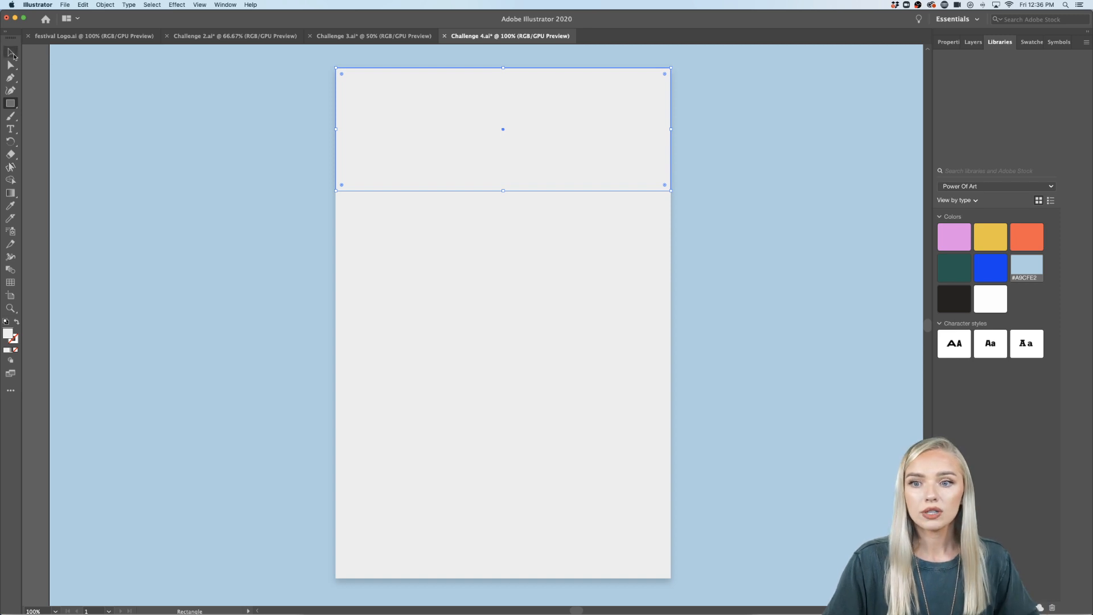
pyautogui.click(954, 236)
# - Duplicate the pink rectangle directly beneath the original, try a second copy below it and undo that copy
pyautogui.click(11, 52)
pyautogui.moveTo(600, 153); pyautogui.dragTo(599, 272)
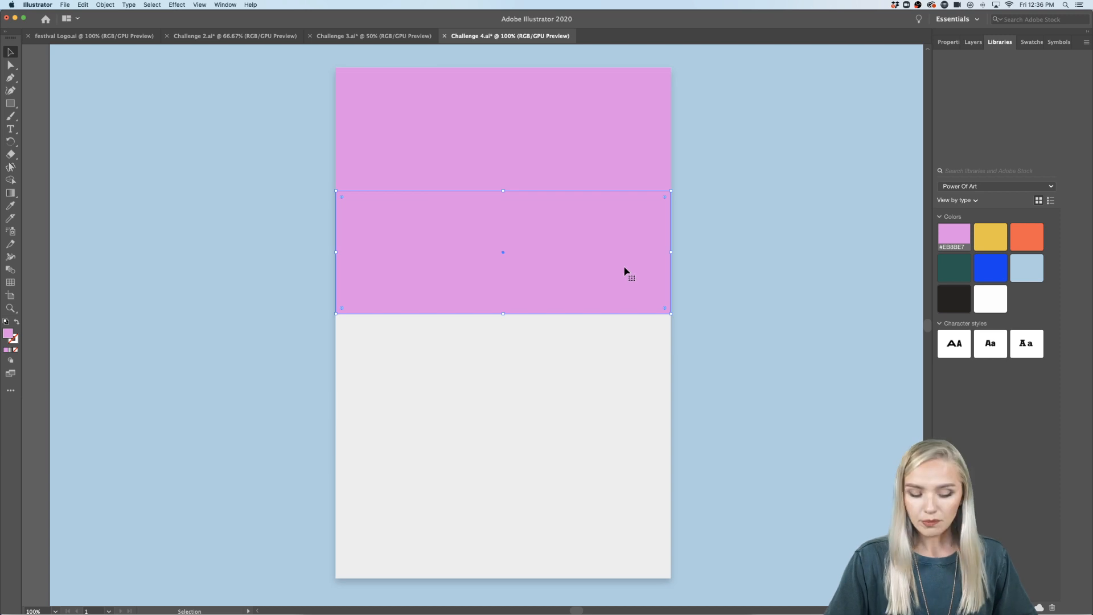
pyautogui.moveTo(604, 252); pyautogui.dragTo(603, 375)
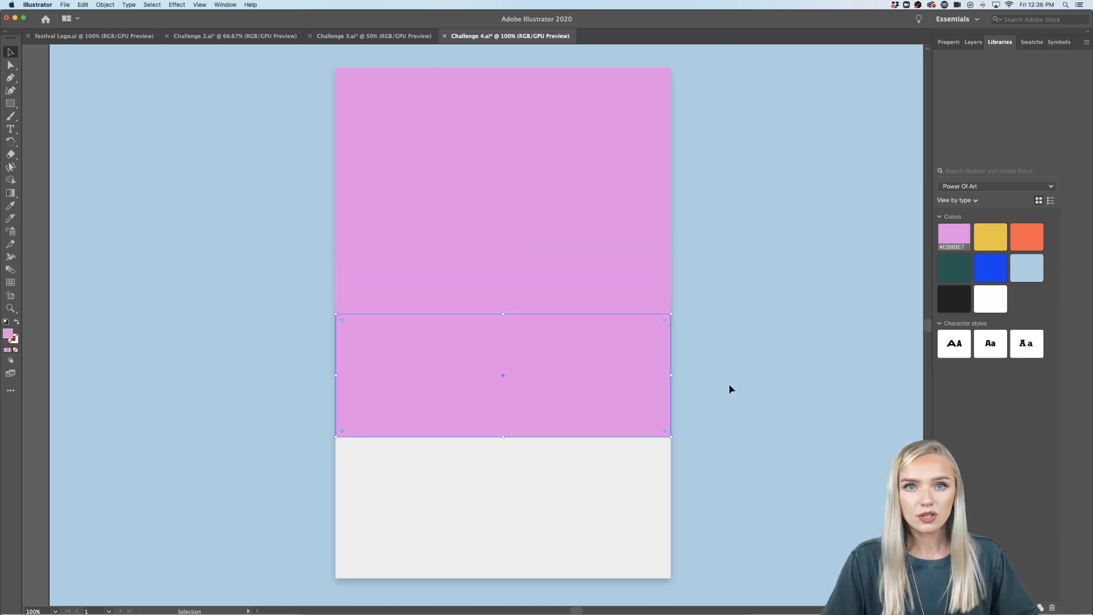
pyautogui.press('super+z')
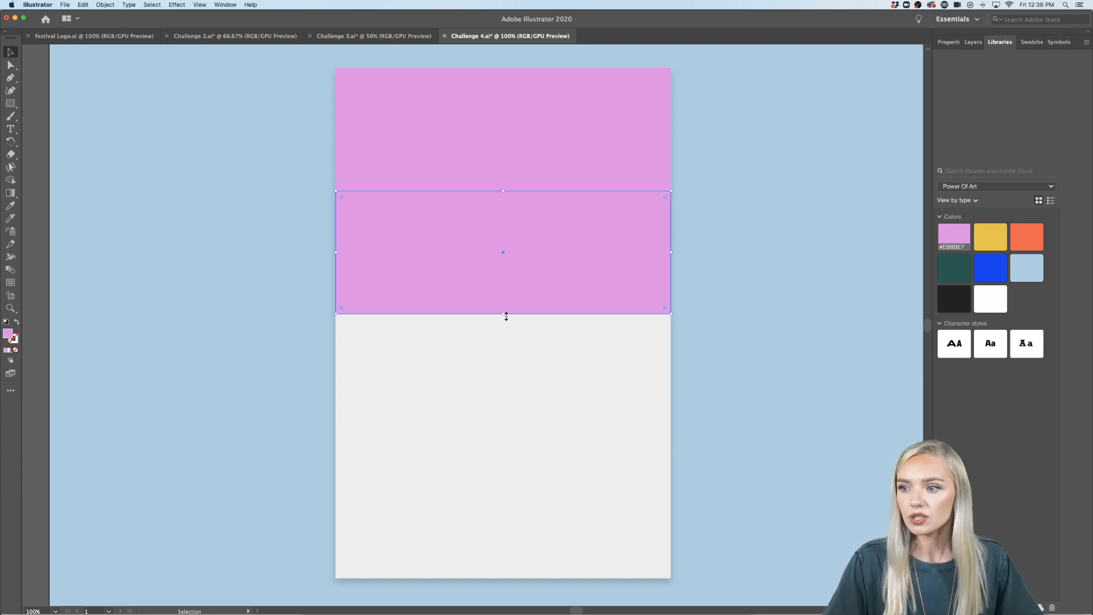
# - Extend the lower pink rectangle down to leave a narrow gray strip at the ad's bottom, and fill it with the bright blue library color
pyautogui.moveTo(504, 315); pyautogui.dragTo(500, 506)
pyautogui.click(1026, 268)
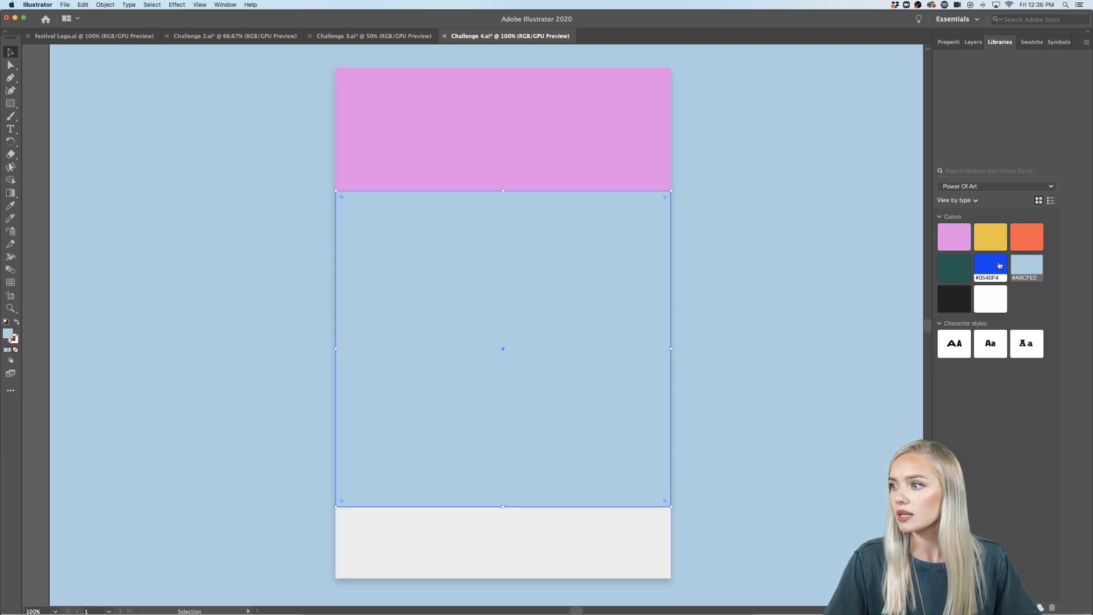
pyautogui.click(999, 264)
pyautogui.click(783, 367)
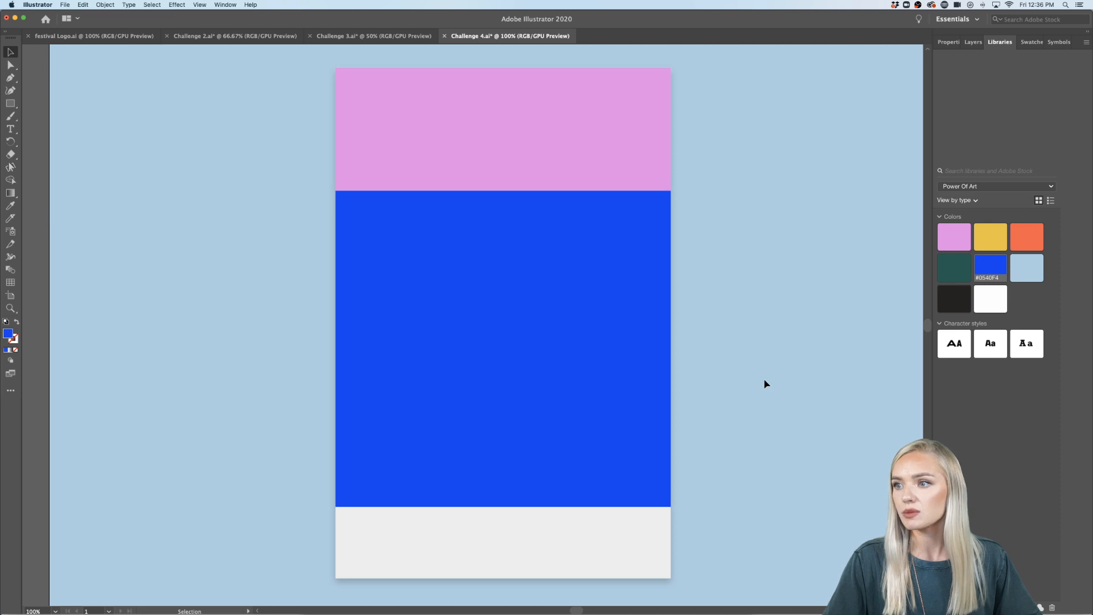
pyautogui.press('super+minus')
pyautogui.hscroll(3, 765, 382)
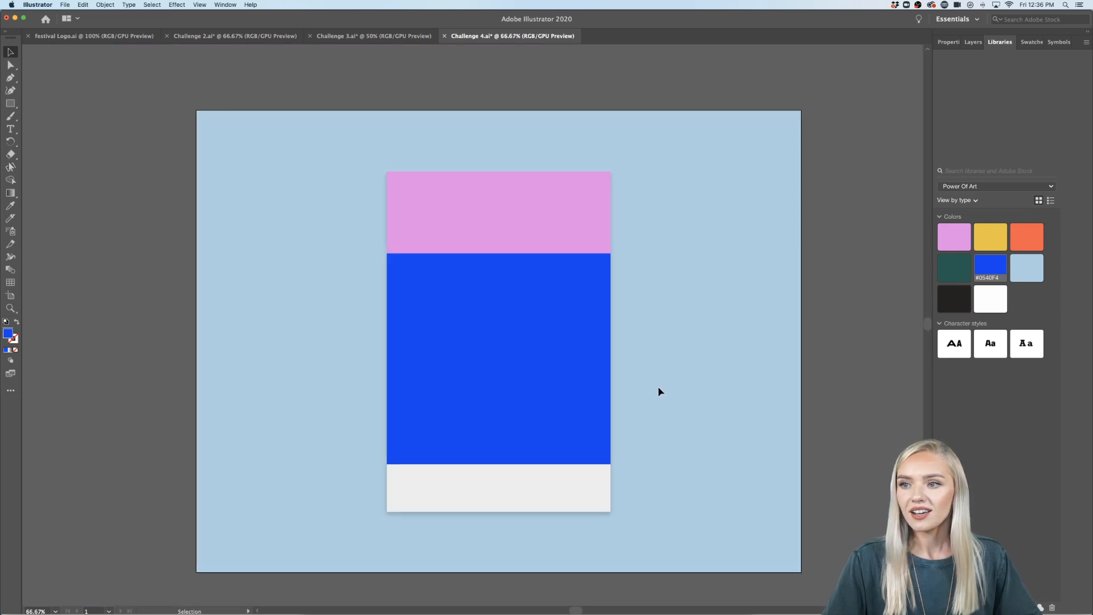
pyautogui.hscroll(2, 658, 388)
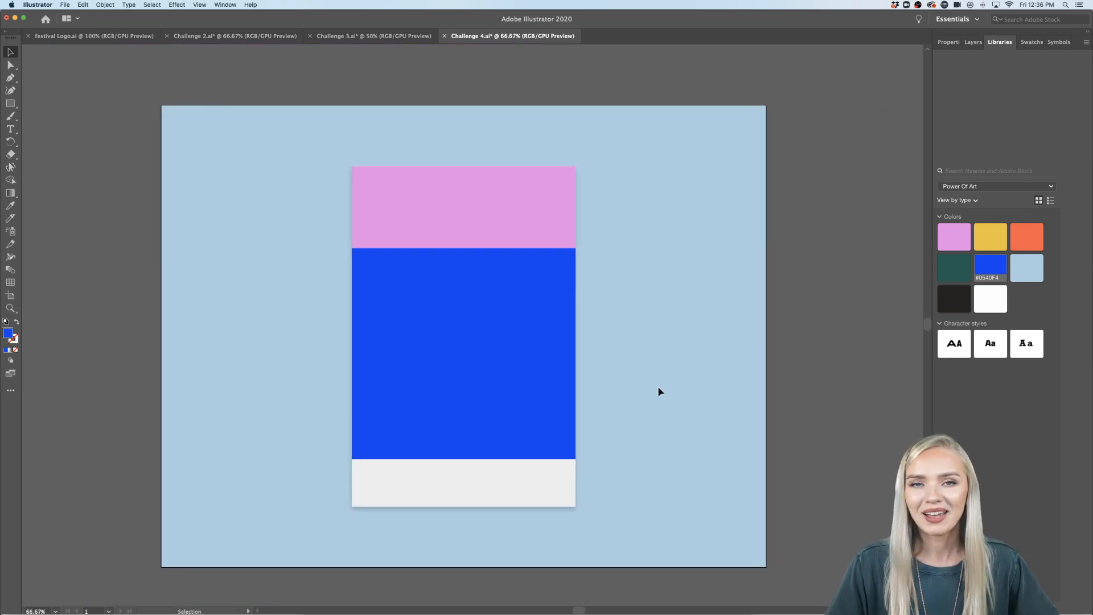
# - Try insetting the blue rectangle evenly about its center to leave a gray margin, and undo the resize
pyautogui.click(529, 383)
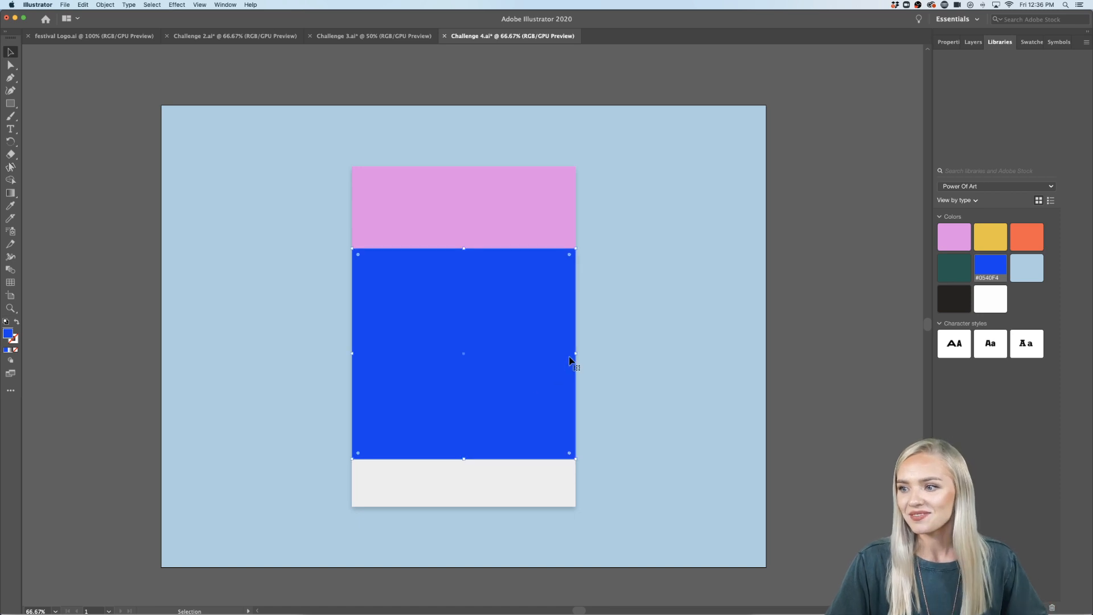
pyautogui.moveTo(575, 357); pyautogui.dragTo(564, 355)
pyautogui.click(618, 371)
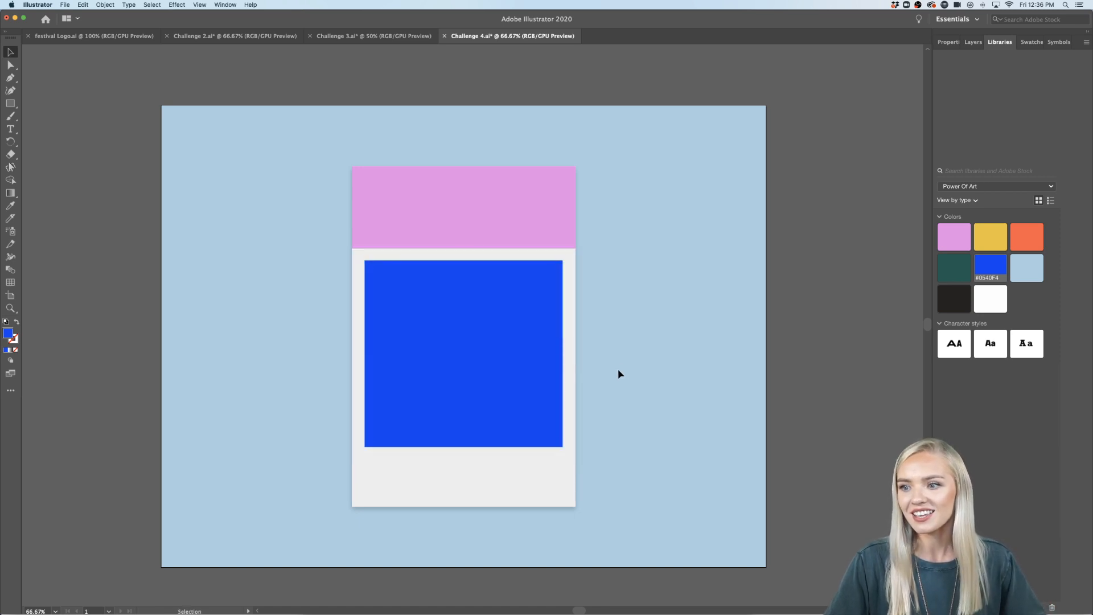
pyautogui.press('super+z')
pyautogui.press('super+z')
pyautogui.click(620, 370)
pyautogui.scroll(-1, 621, 376)
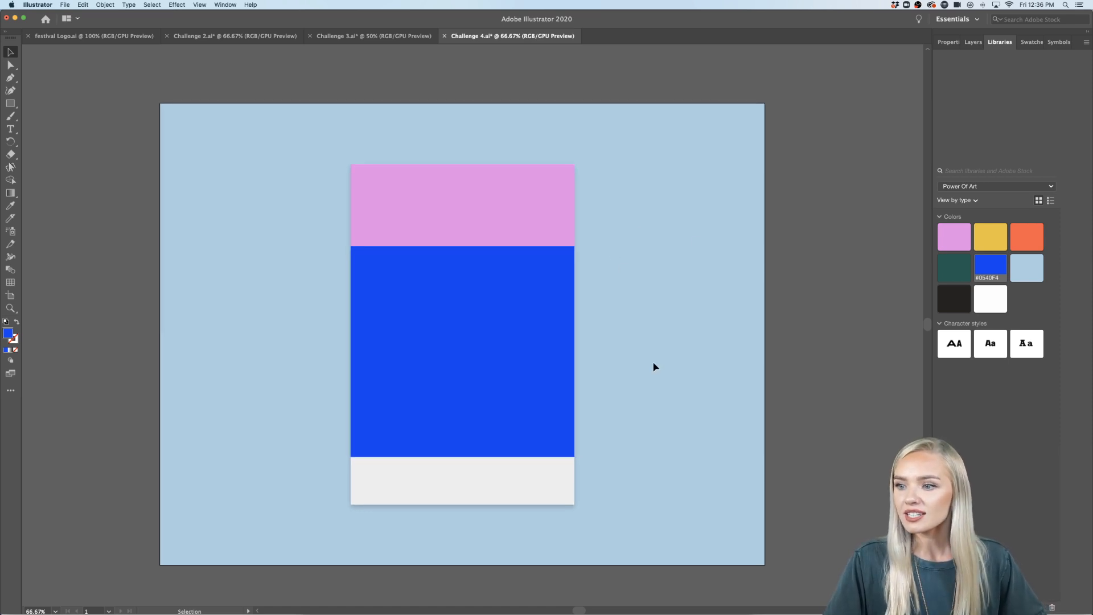
pyautogui.hscroll(2, 653, 367)
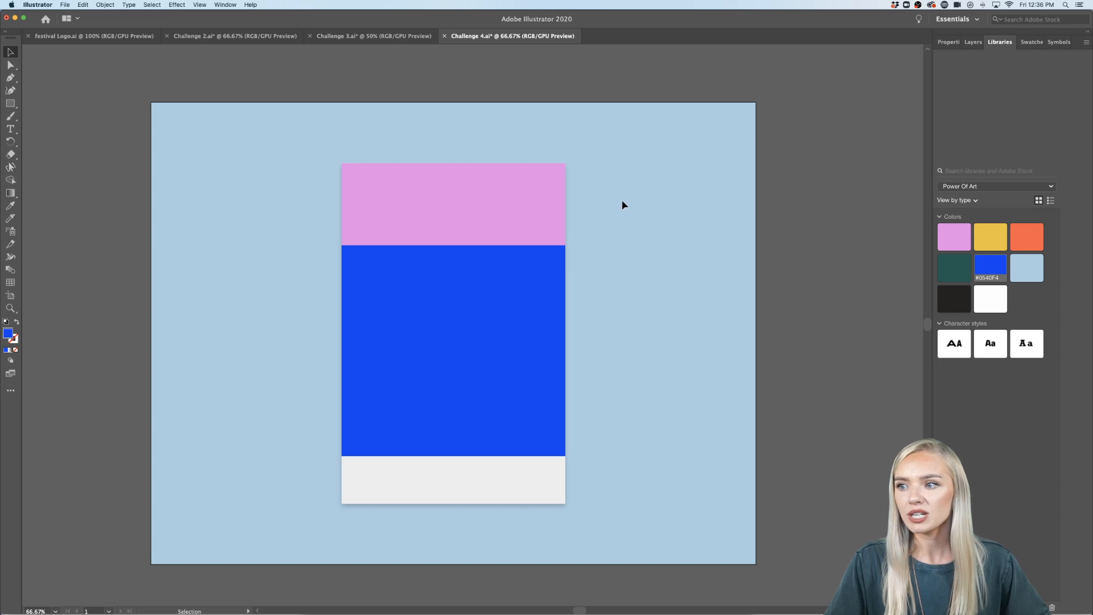
pyautogui.moveTo(621, 203); pyautogui.dragTo(505, 391)
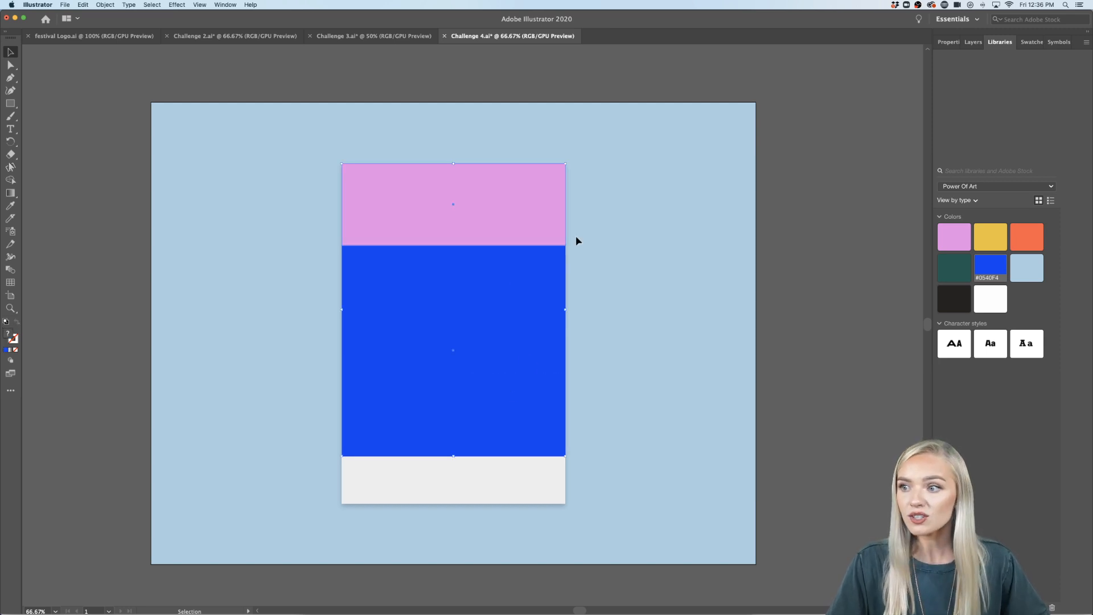
pyautogui.press('super+shift+a')
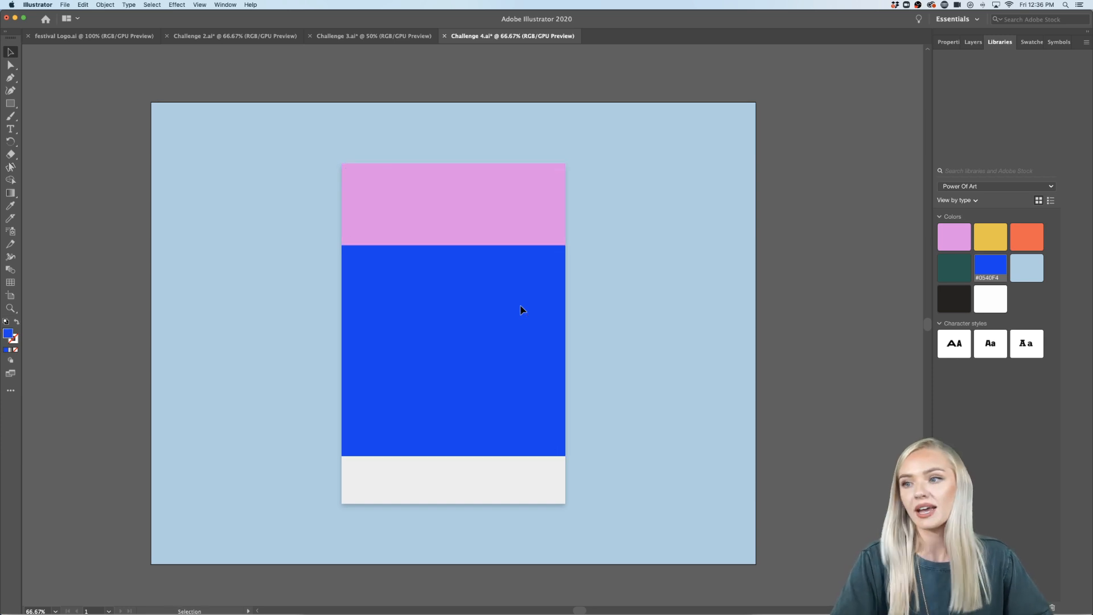
pyautogui.moveTo(222, 153); pyautogui.dragTo(452, 374)
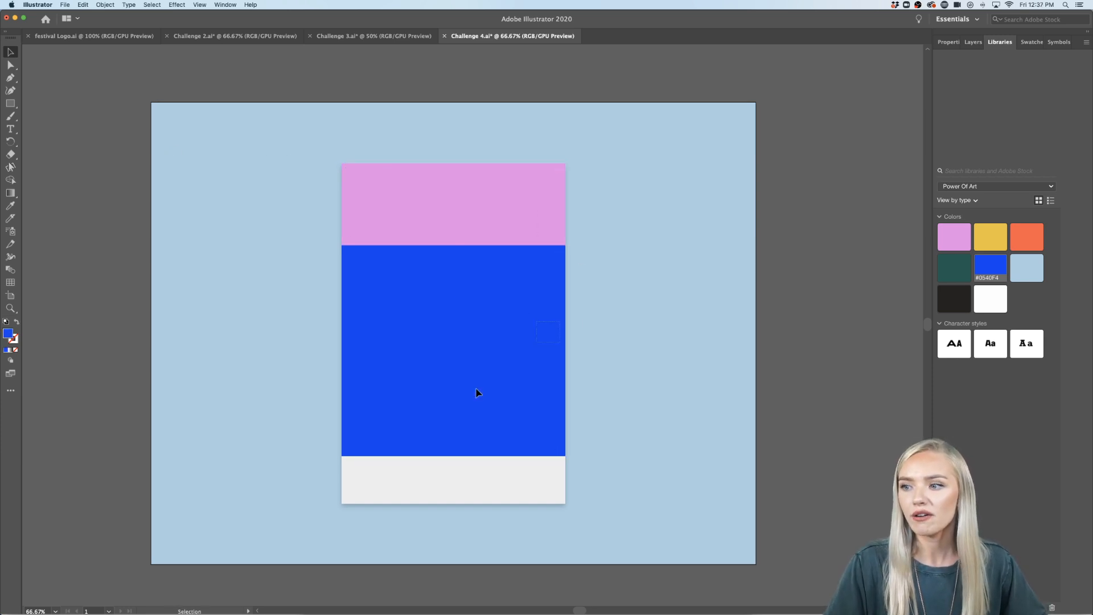
# - Draw a yellow #ECC42F circle and place it across the boundary between the pink and blue rectangles, near the ad's right edge
pyautogui.moveTo(11, 111); pyautogui.dragTo(40, 118)
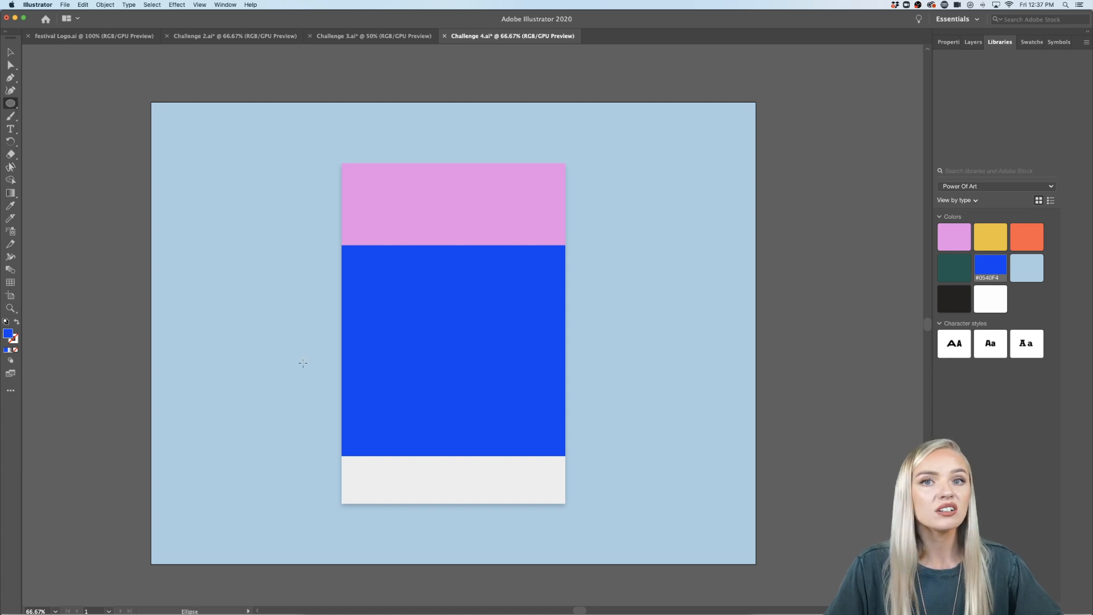
pyautogui.hscroll(2, 581, 228)
pyautogui.scroll(-1, 581, 228)
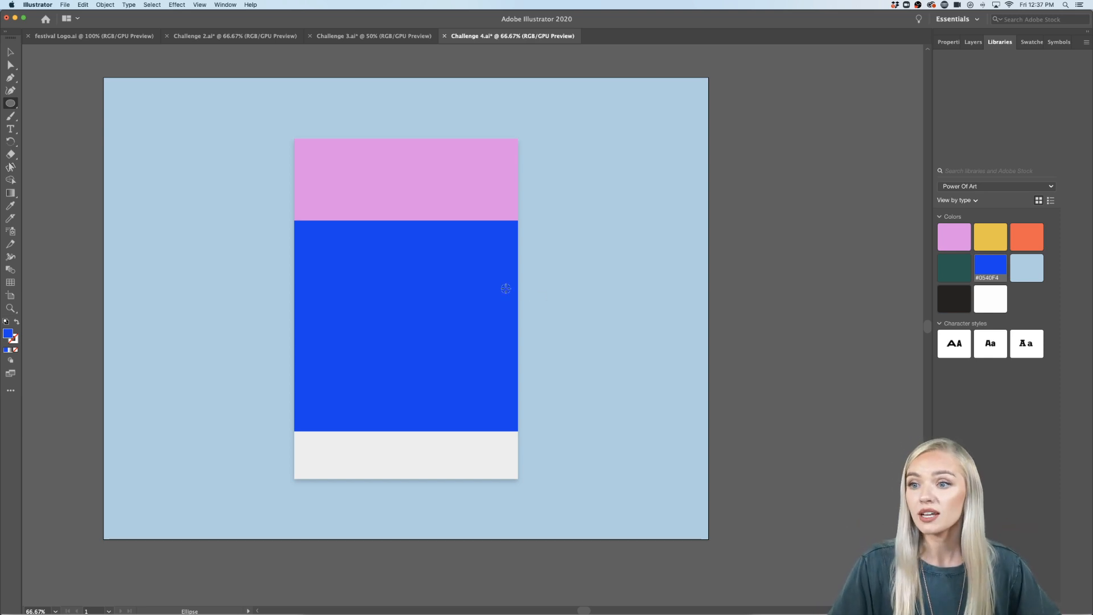
pyautogui.press('super+1')
pyautogui.hscroll(-3, 505, 289)
pyautogui.hscroll(-1, 506, 288)
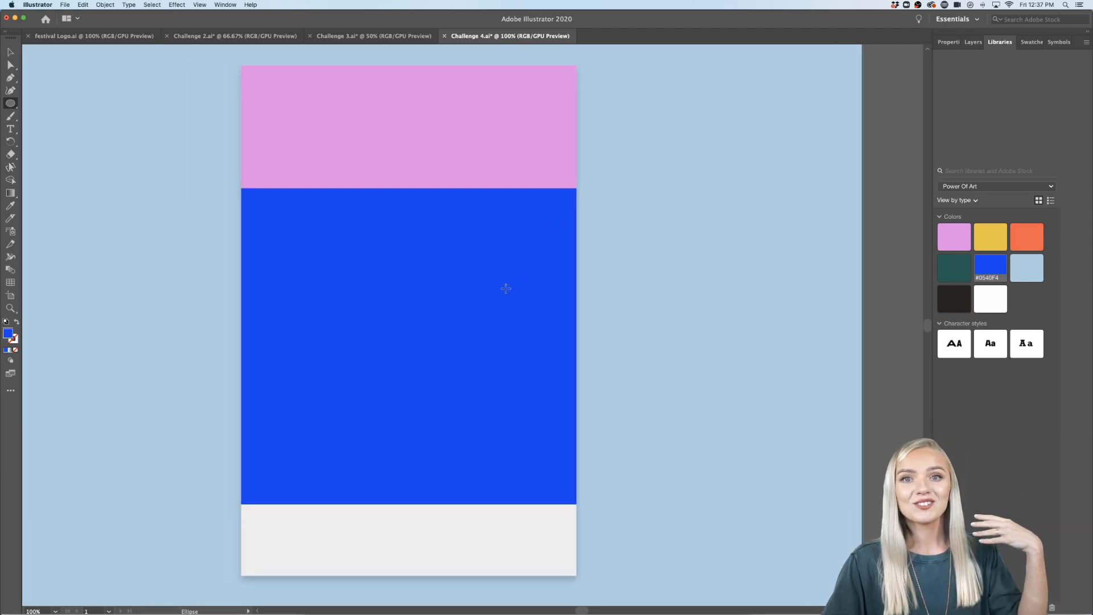
pyautogui.moveTo(619, 264)
pyautogui.mouseDown()
pyautogui.moveTo(512, 326)
pyautogui.moveTo(501, 345)
pyautogui.moveTo(533, 339)
pyautogui.mouseUp()
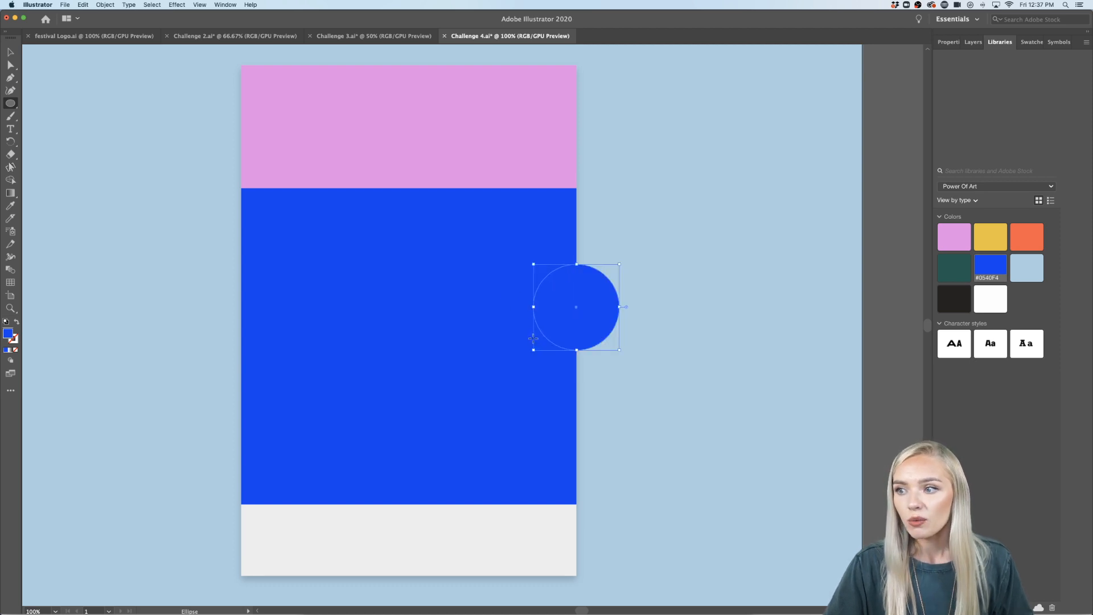
pyautogui.click(983, 237)
pyautogui.press('v')
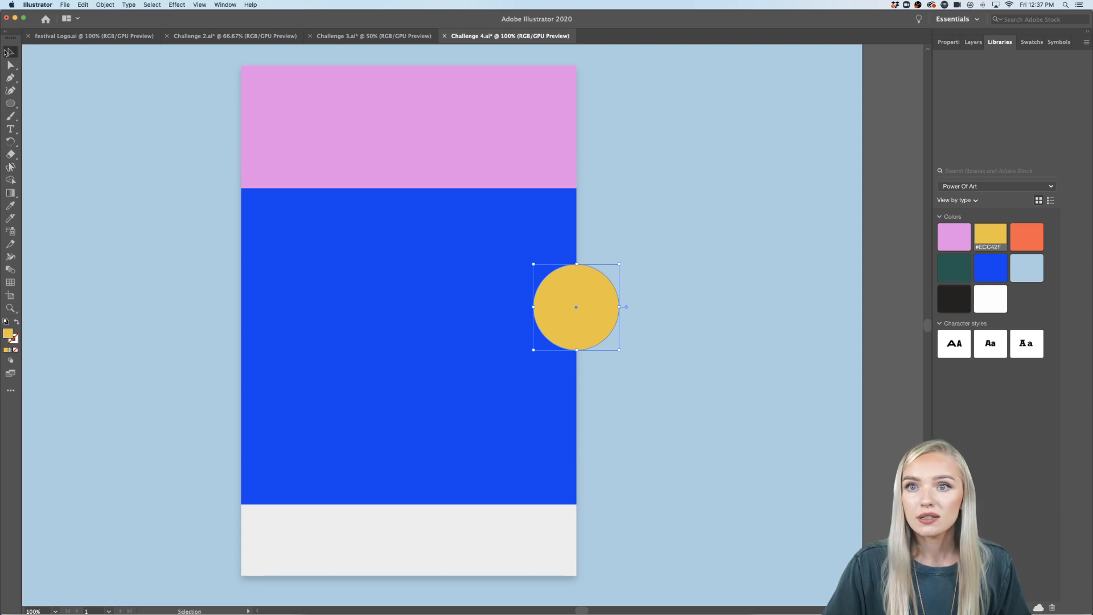
pyautogui.moveTo(588, 309); pyautogui.dragTo(535, 232)
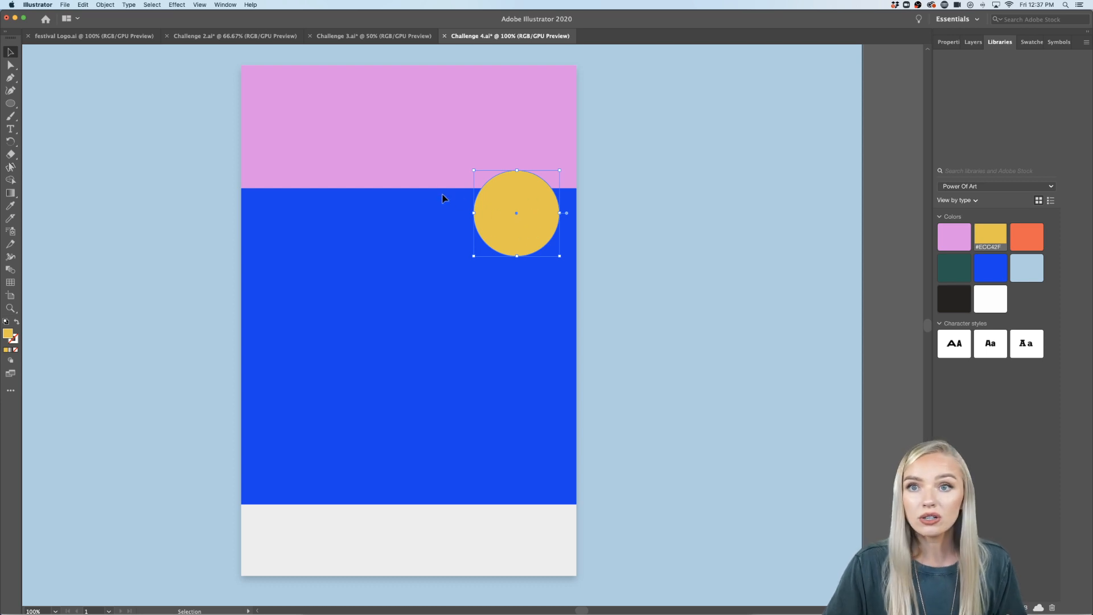
# - Try a large yellow circle overlapping the ad's left edge and another ellipse over the right side, and undo both
pyautogui.moveTo(10, 103); pyautogui.dragTo(67, 118)
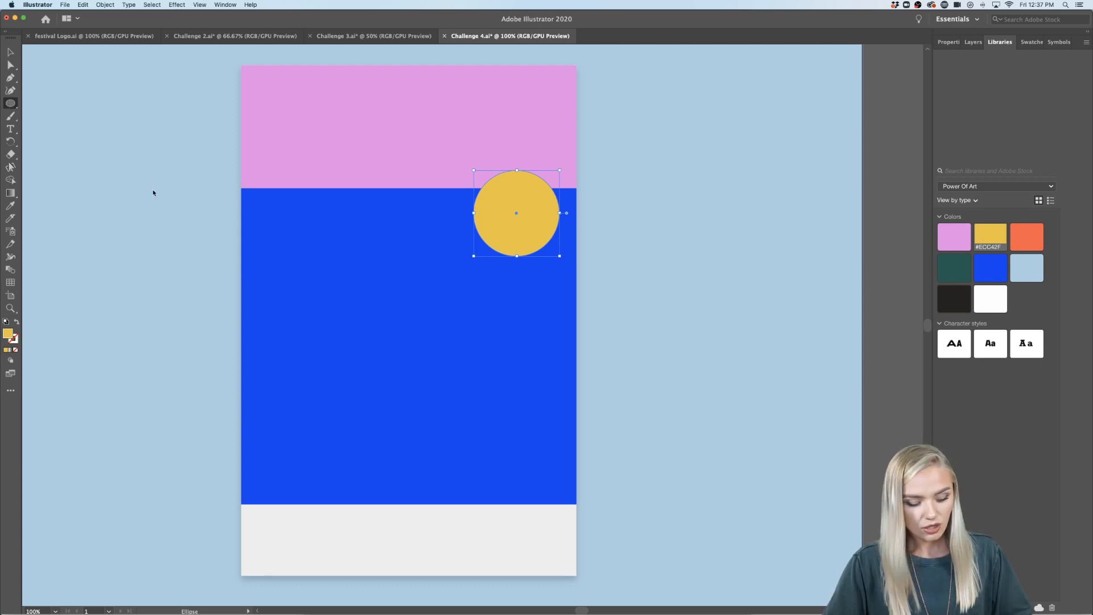
pyautogui.moveTo(153, 190); pyautogui.dragTo(387, 381)
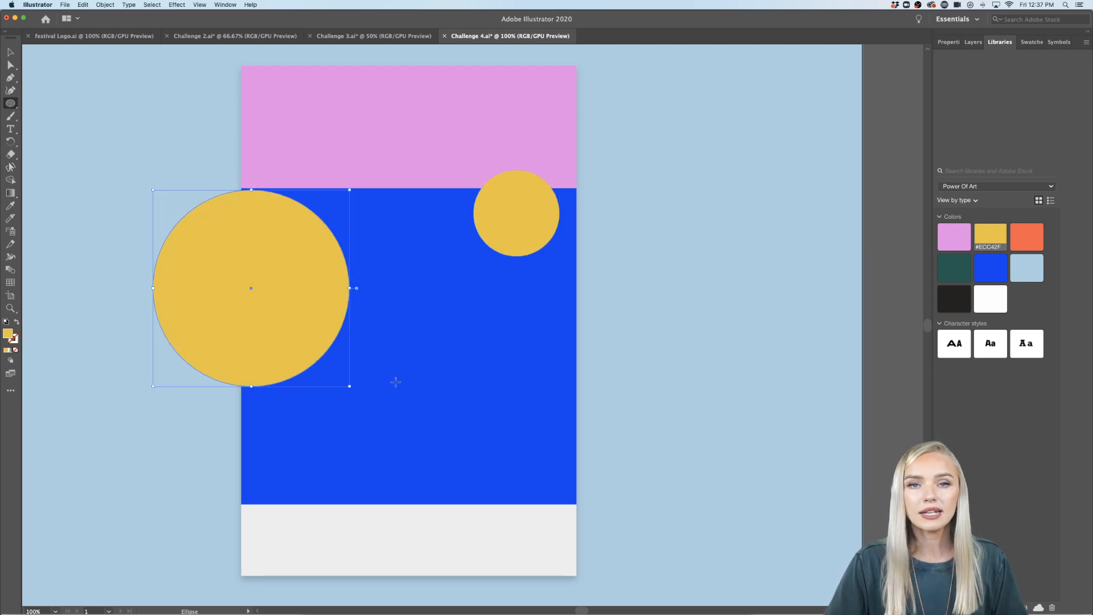
pyautogui.moveTo(418, 326); pyautogui.dragTo(629, 420)
pyautogui.press('cmd+z')
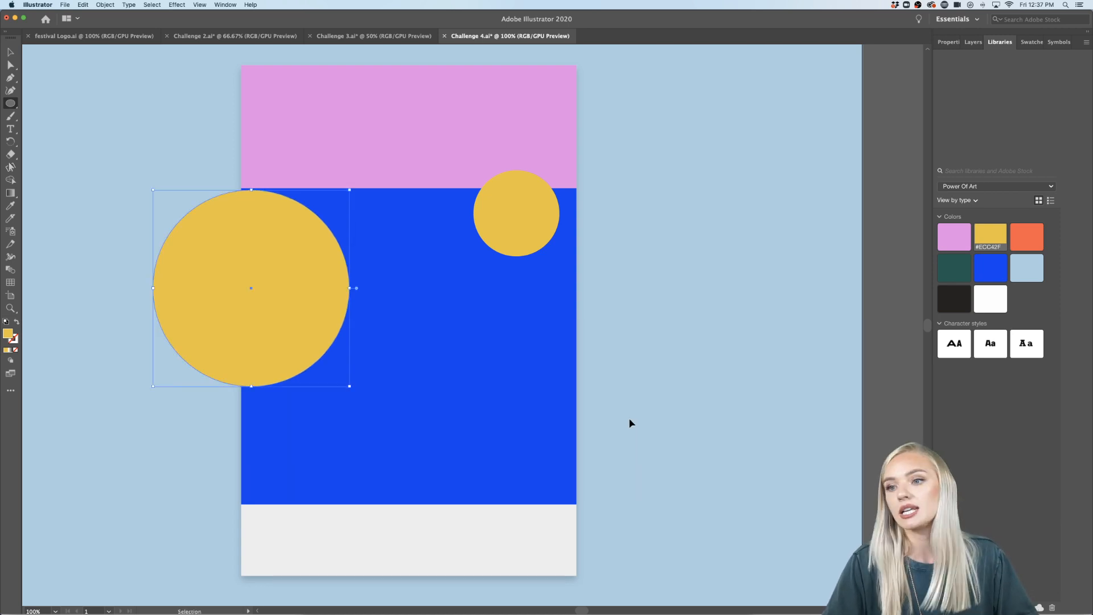
pyautogui.press('cmd+z')
# - Center the yellow circle vertically on the pink-blue boundary and duplicate it downward into an evenly spaced column of five circles
pyautogui.press('v')
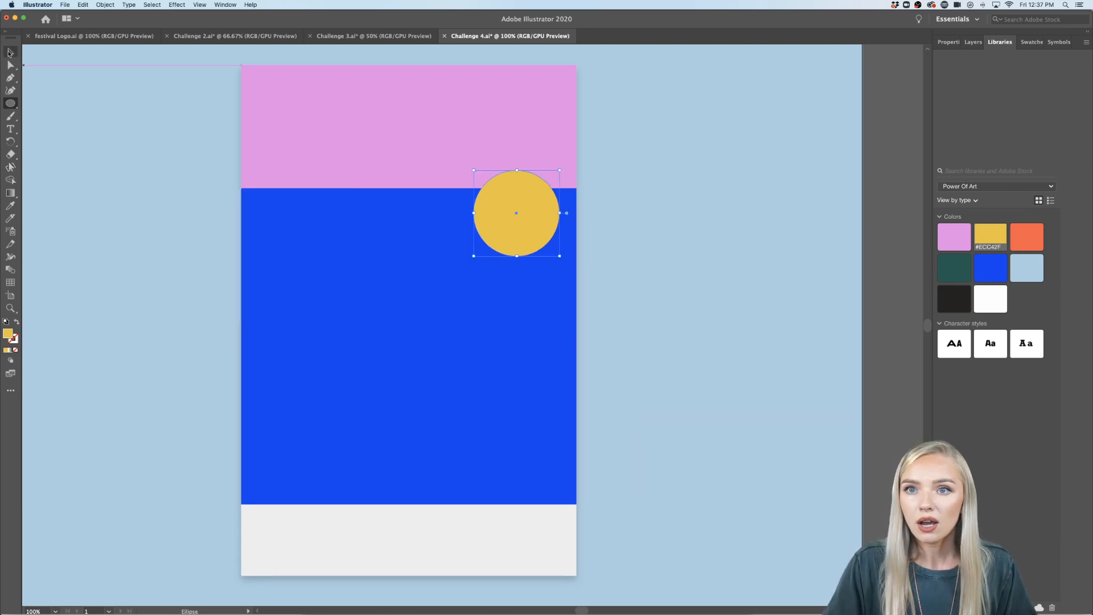
pyautogui.moveTo(515, 233); pyautogui.dragTo(528, 297)
pyautogui.moveTo(528, 307); pyautogui.dragTo(532, 397)
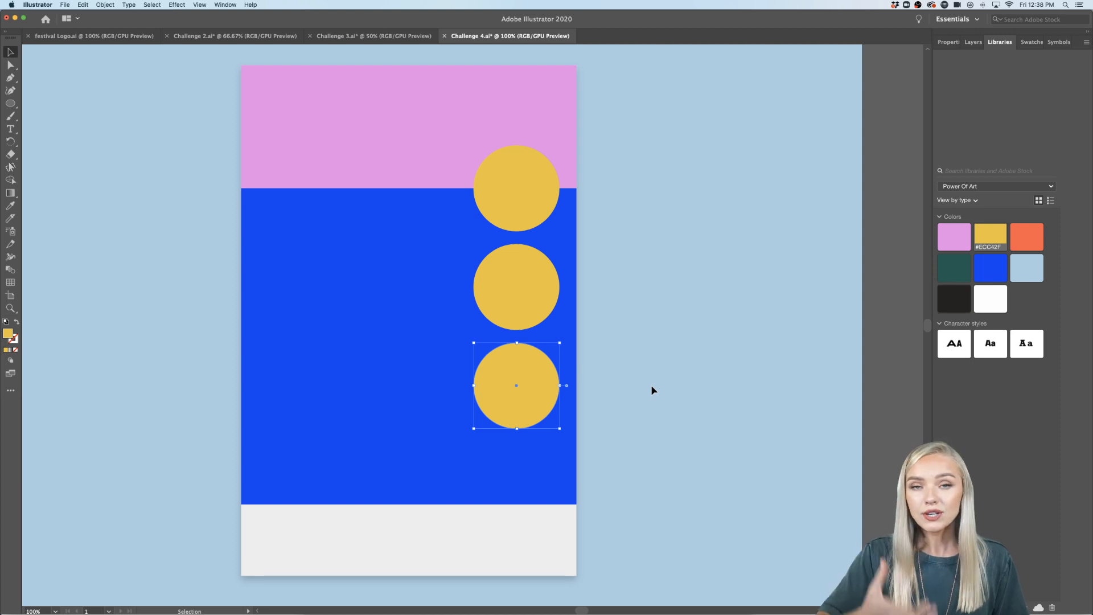
pyautogui.press('super+d')
pyautogui.press('super+d')
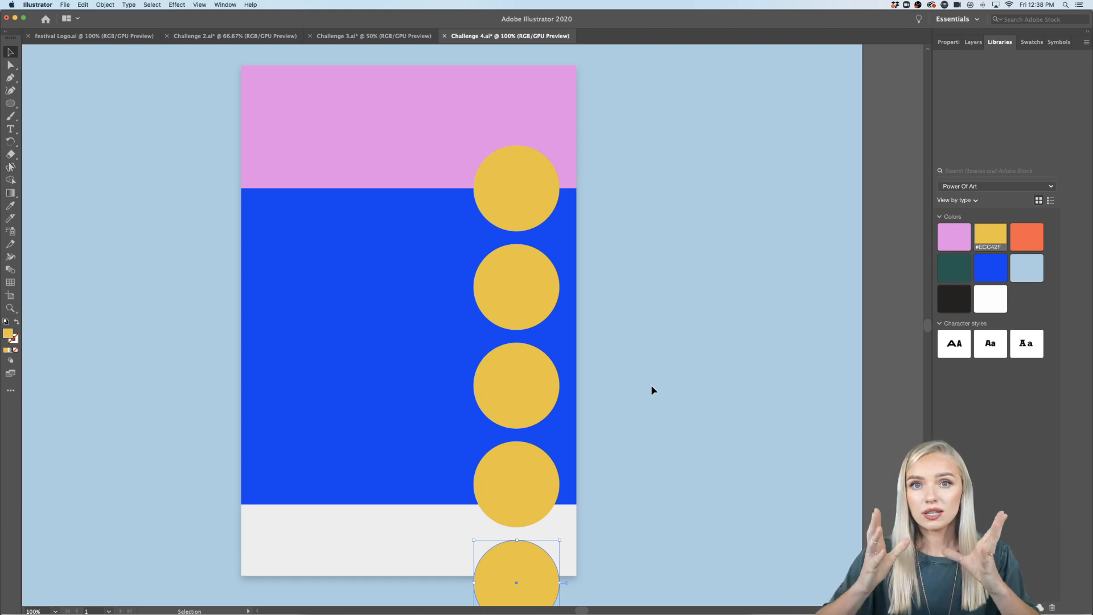
pyautogui.press('super+shift+a')
pyautogui.scroll(-1, 642, 428)
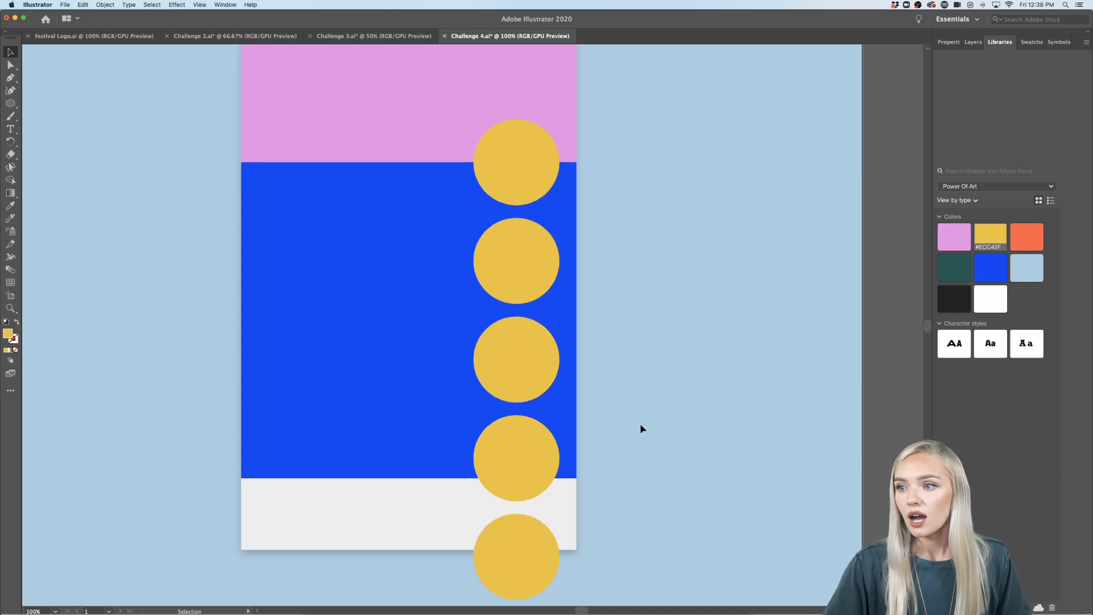
pyautogui.press('super+minus')
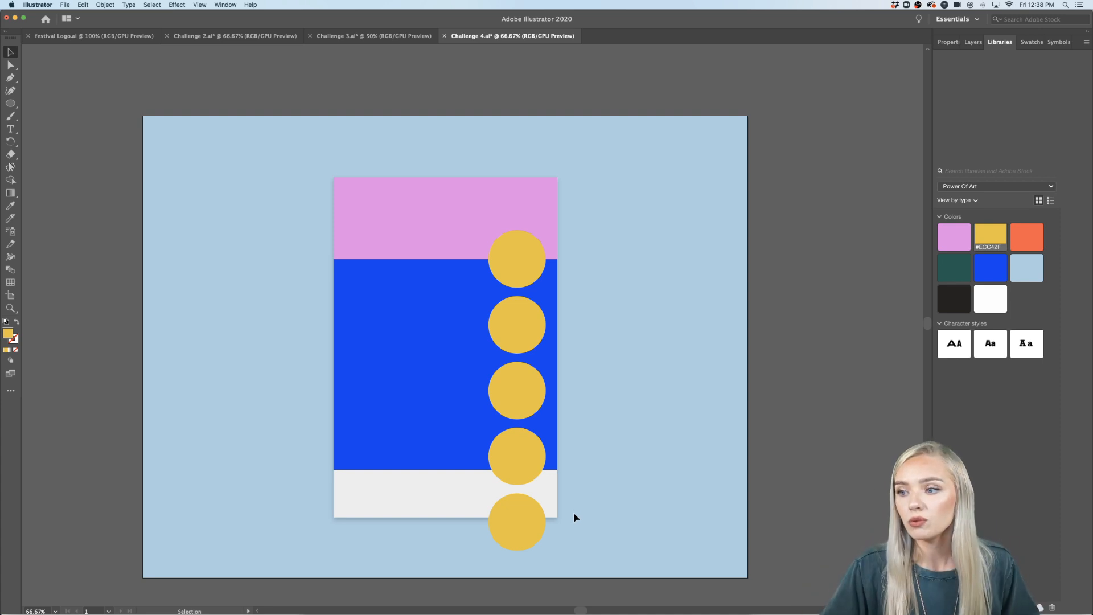
# - Draw a tall, narrow yellow rectangle on the light blue background beside the ad's left edge
pyautogui.scroll(1, 569, 495)
pyautogui.scroll(-1, 569, 494)
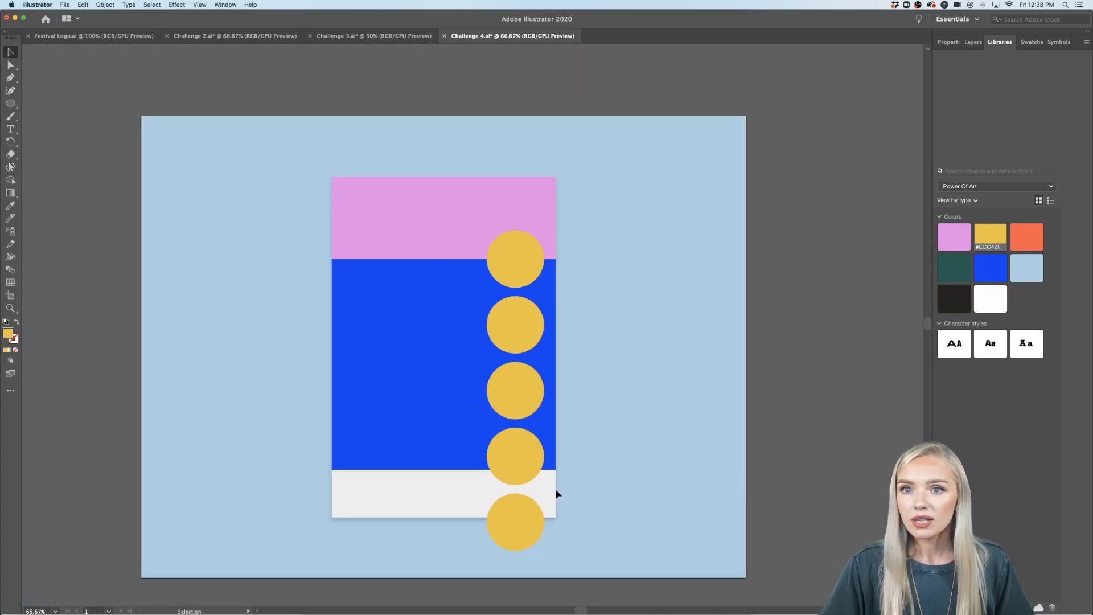
pyautogui.click(11, 103)
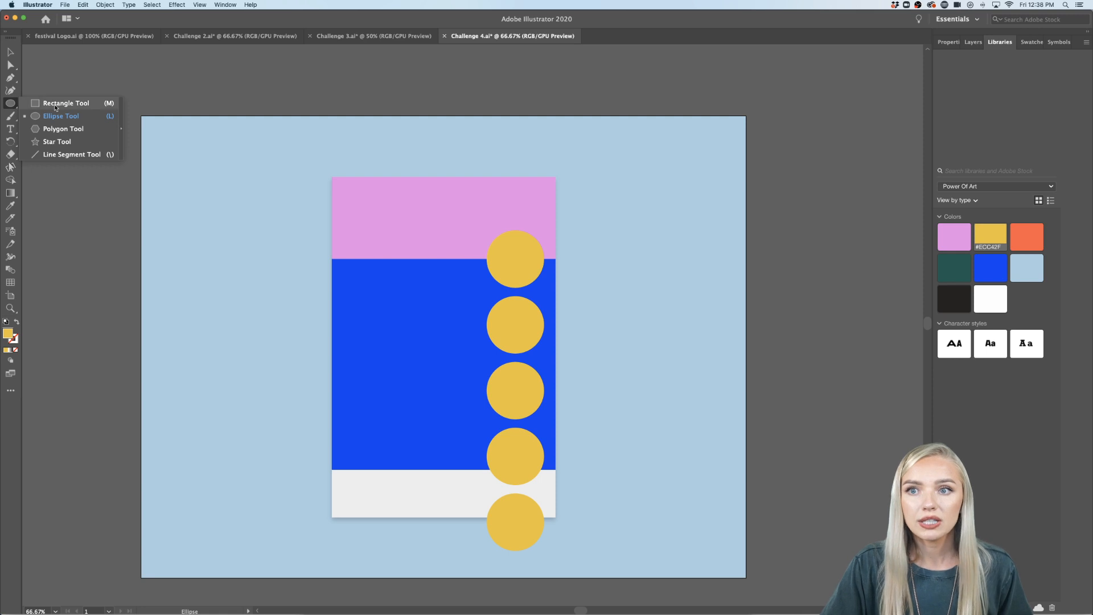
pyautogui.click(55, 104)
pyautogui.moveTo(239, 232); pyautogui.dragTo(262, 316)
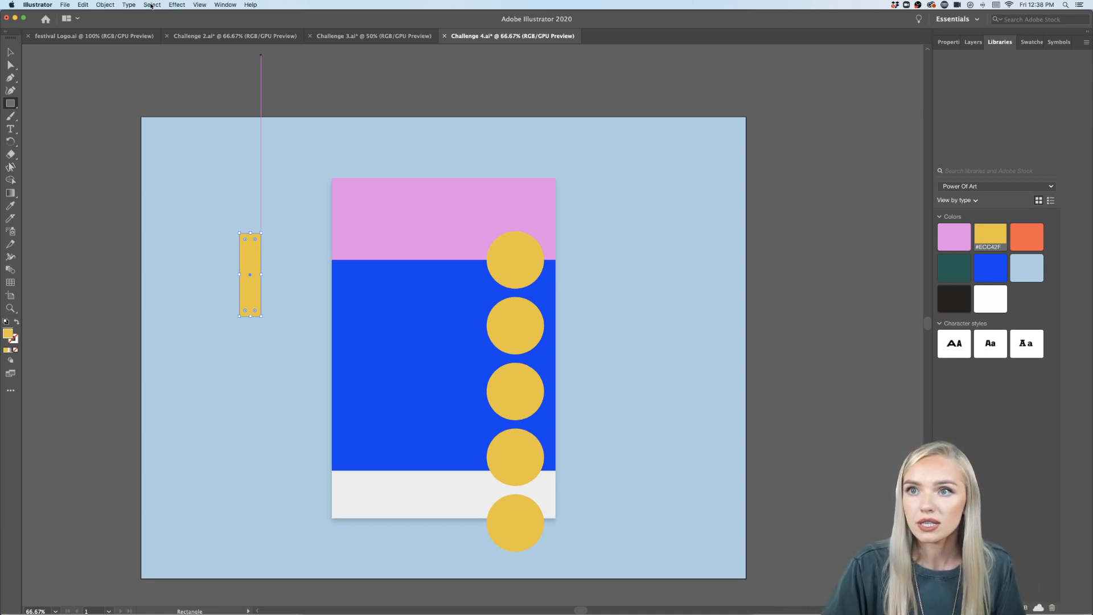
# - Shear the narrow yellow rectangle by 24° along the horizontal axis to form a slanted bar
pyautogui.click(171, 5)
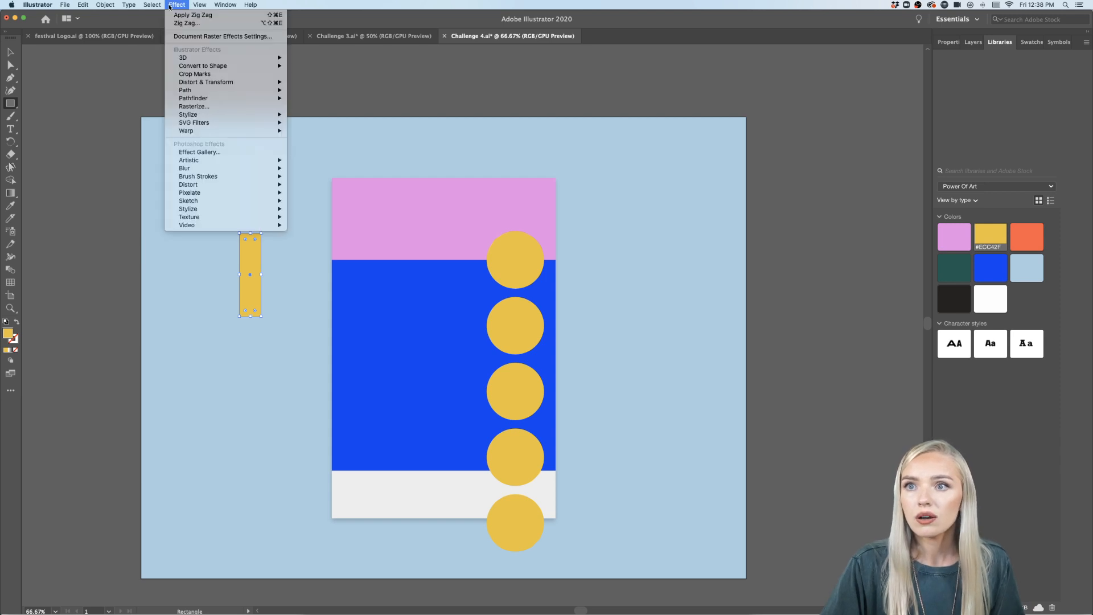
pyautogui.moveTo(106, 5)
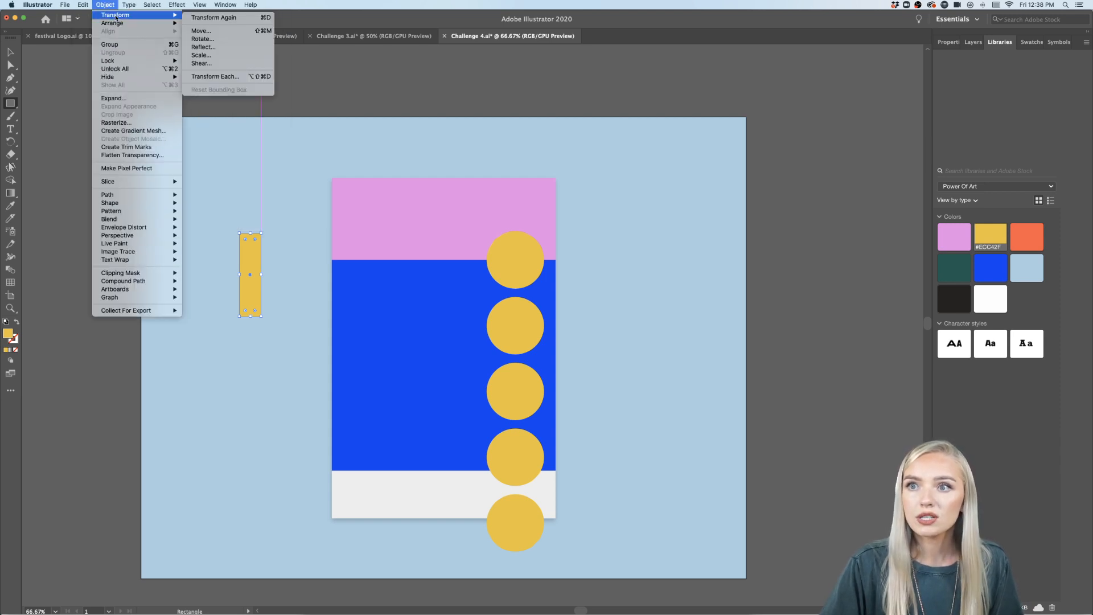
pyautogui.click(201, 63)
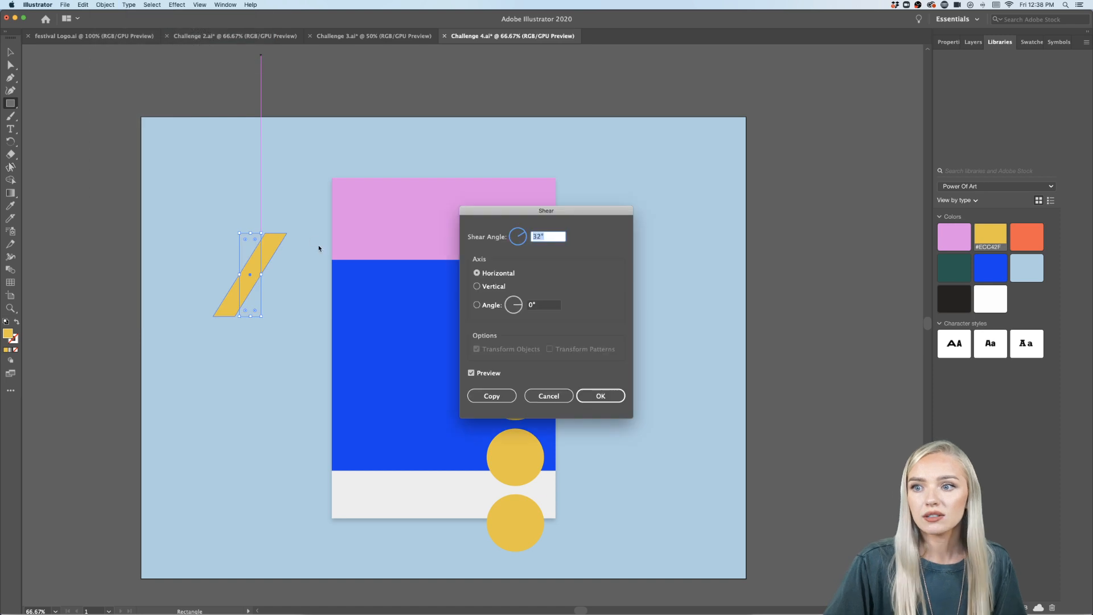
pyautogui.write('40')
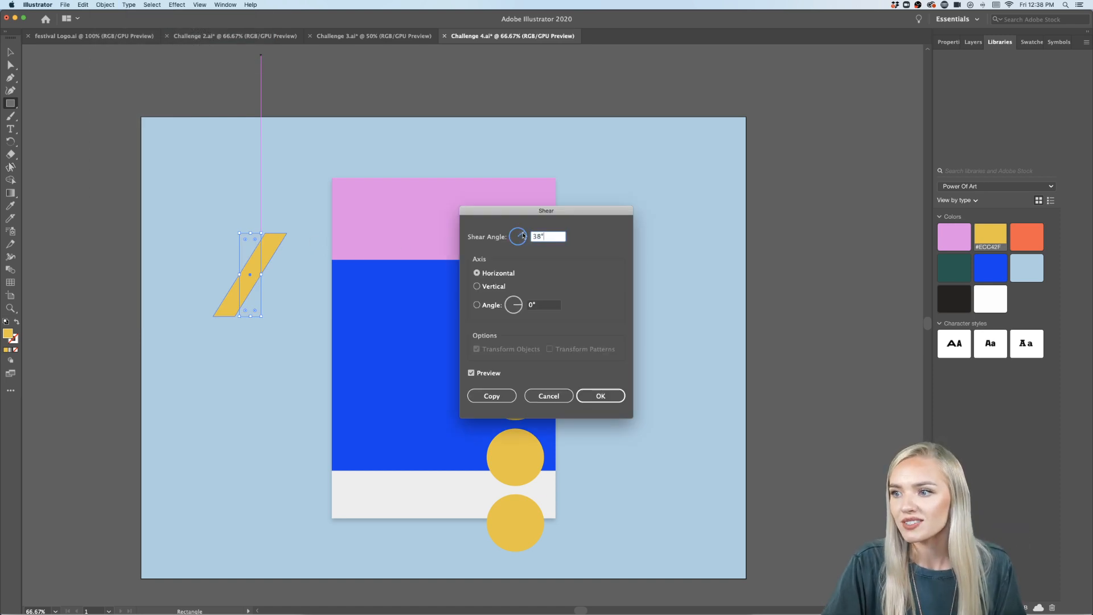
pyautogui.click(522, 235)
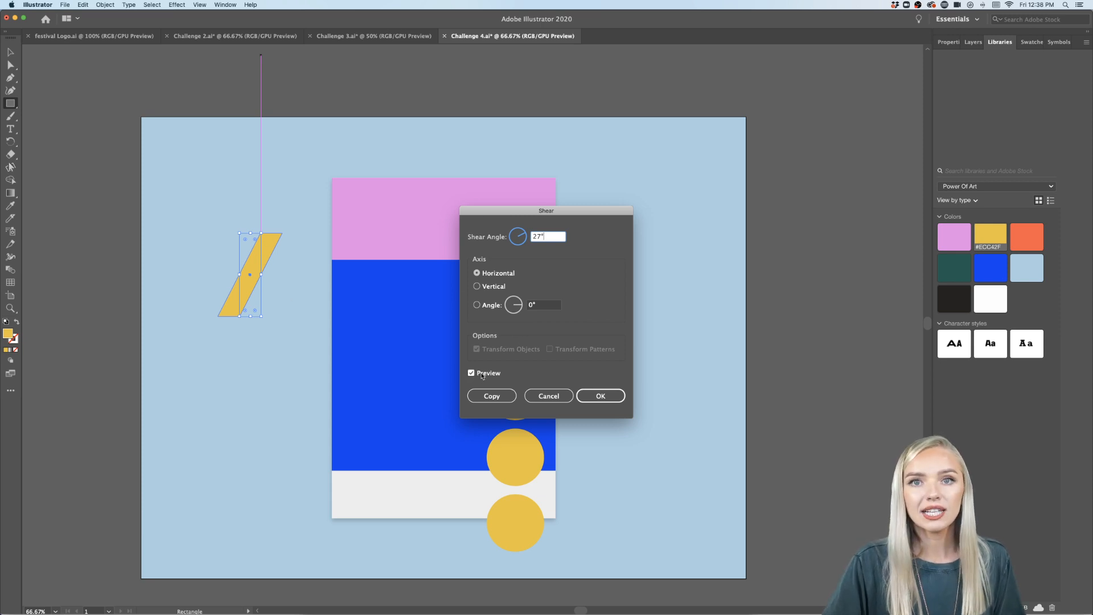
pyautogui.click(524, 236)
pyautogui.moveTo(525, 237); pyautogui.dragTo(525, 236)
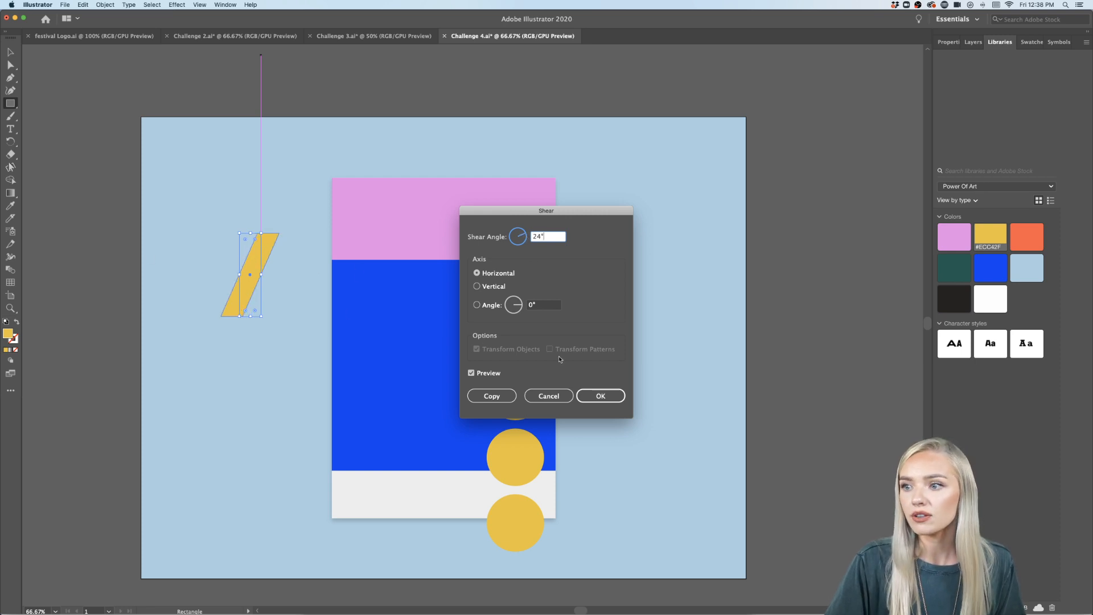
pyautogui.click(608, 400)
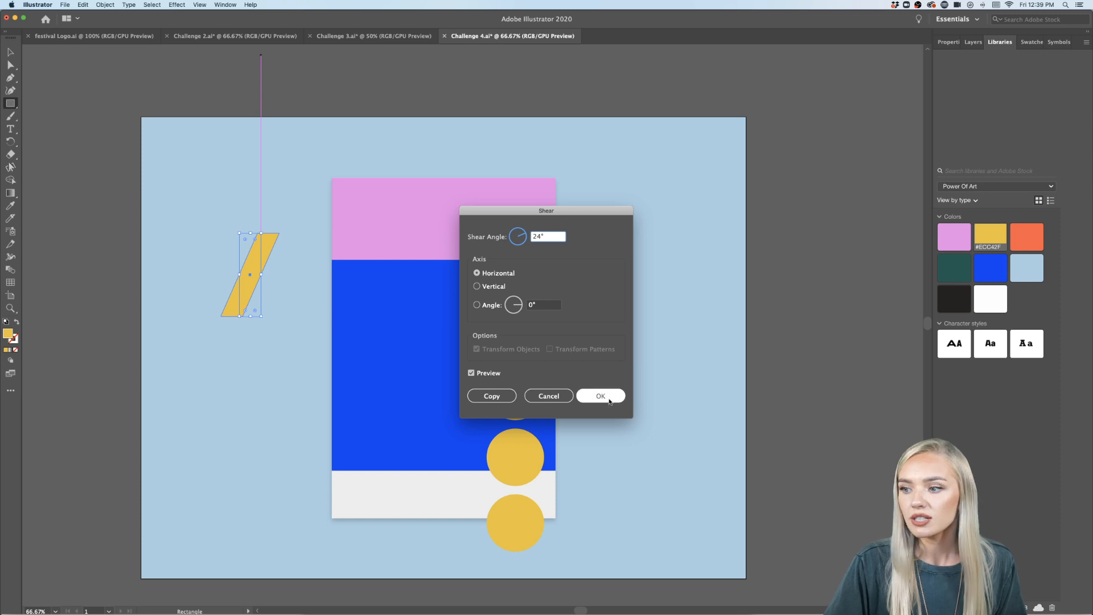
pyautogui.click(607, 400)
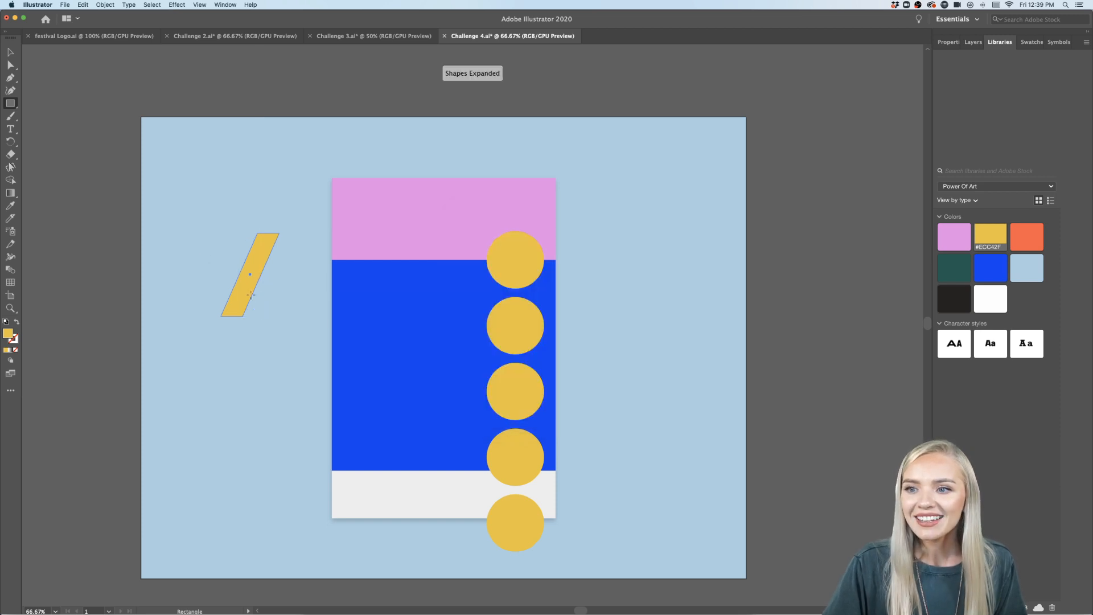
# - Duplicate the slanted bar sideways into an evenly spaced row of five and move the row over the pink-blue boundary
pyautogui.click(10, 53)
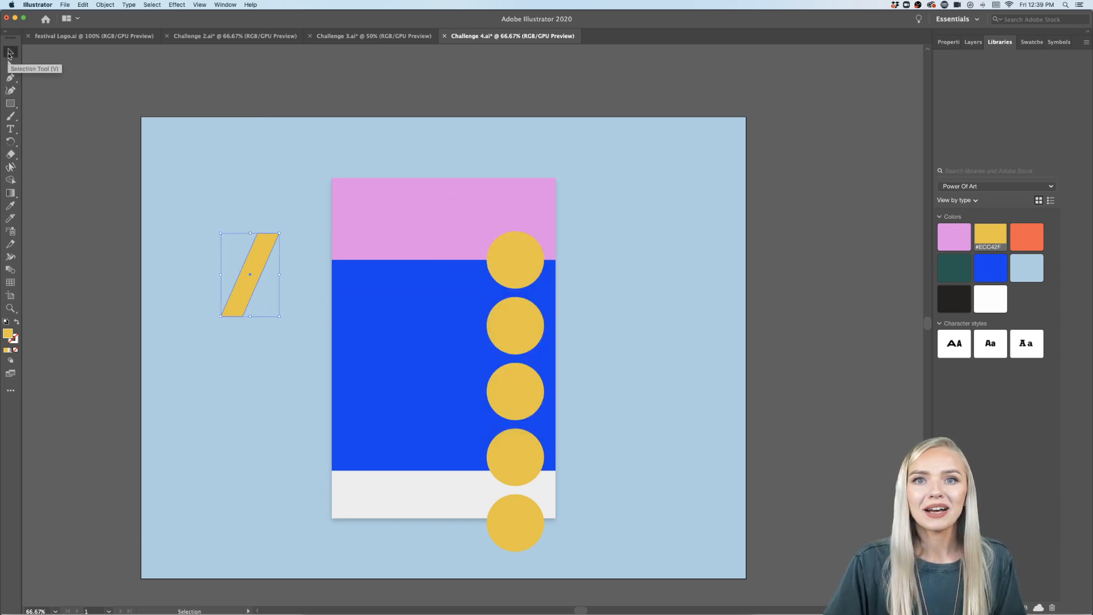
pyautogui.moveTo(239, 304); pyautogui.dragTo(280, 306)
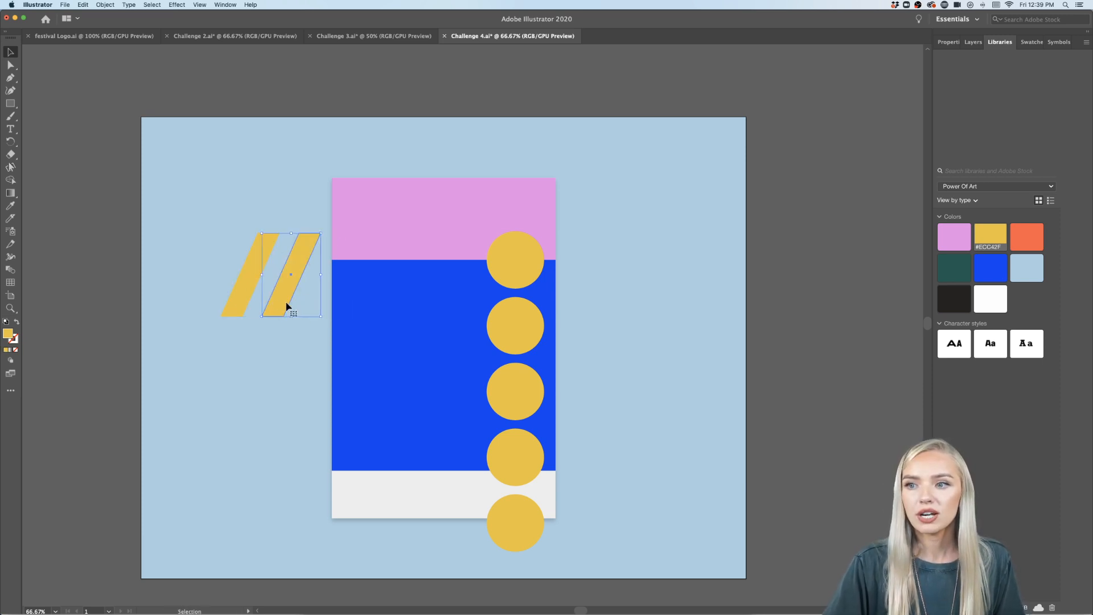
pyautogui.press('super+d')
pyautogui.press('super+d')
pyautogui.press('super+d')
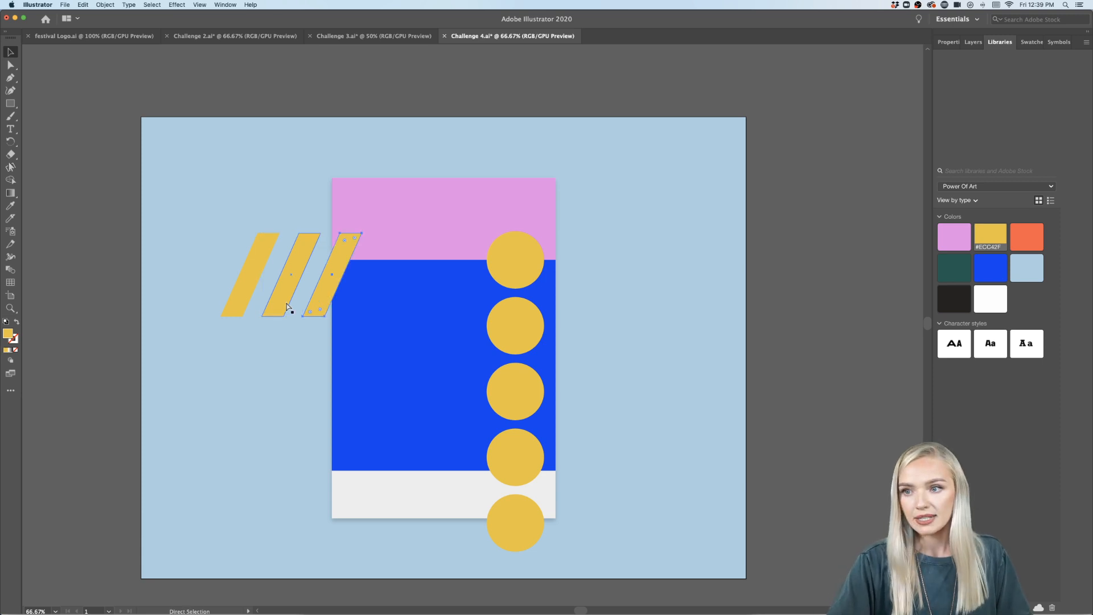
pyautogui.moveTo(262, 230); pyautogui.dragTo(501, 231)
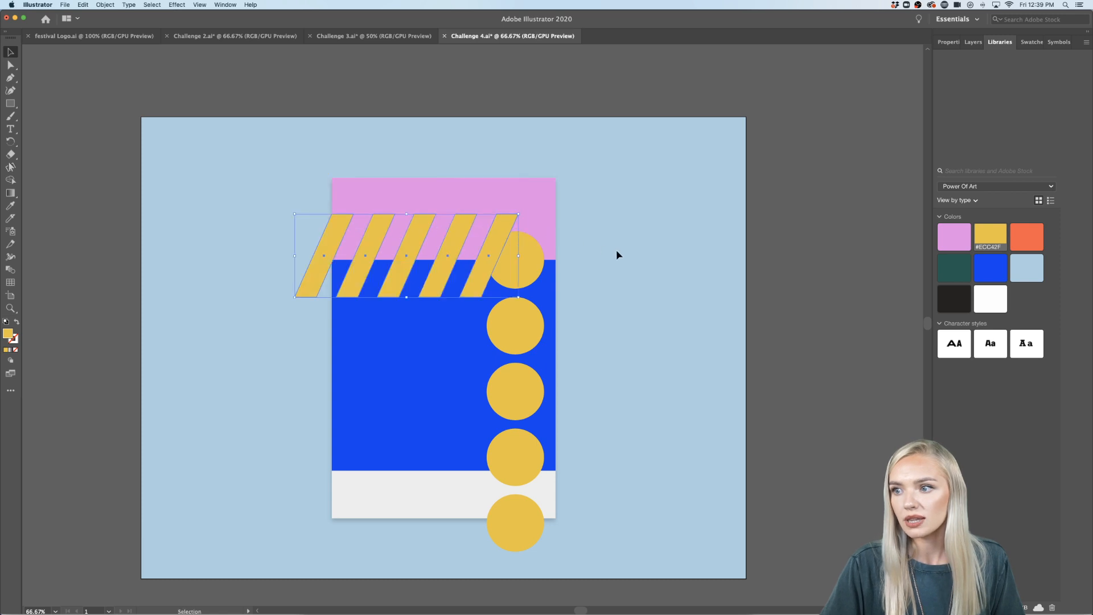
# - Try light blue and orange on the five slanted bars, and fill them with dark green #0C5C51
pyautogui.click(953, 268)
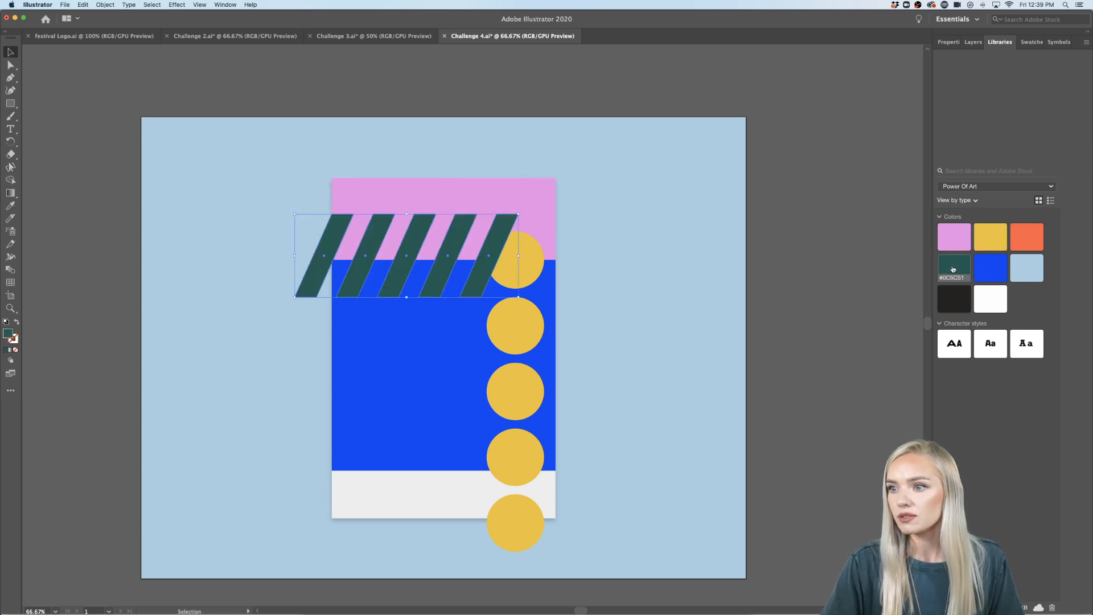
pyautogui.click(1030, 265)
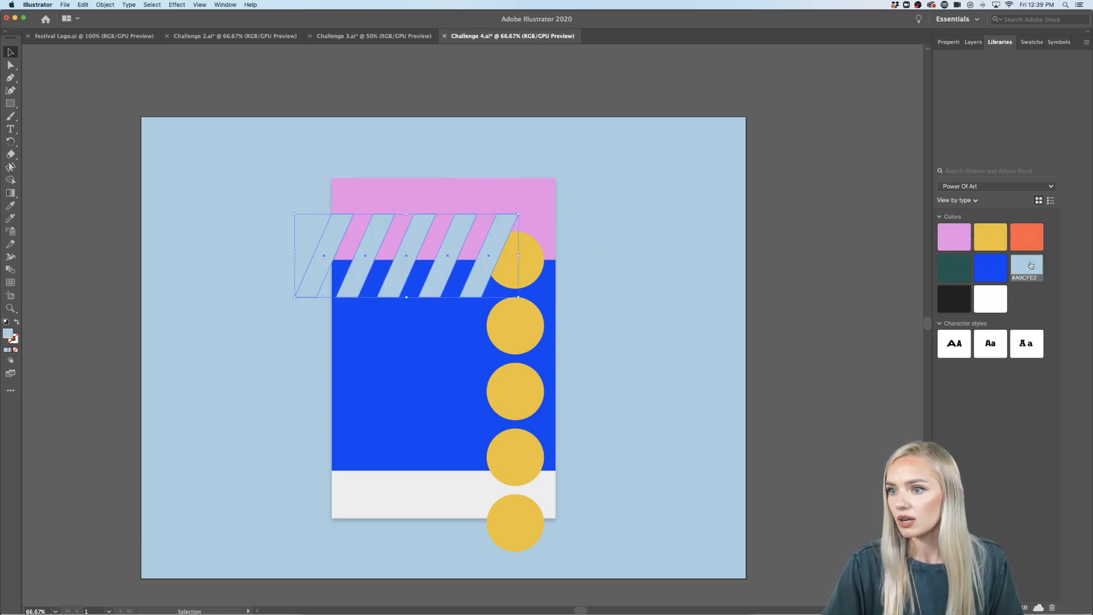
pyautogui.click(1030, 236)
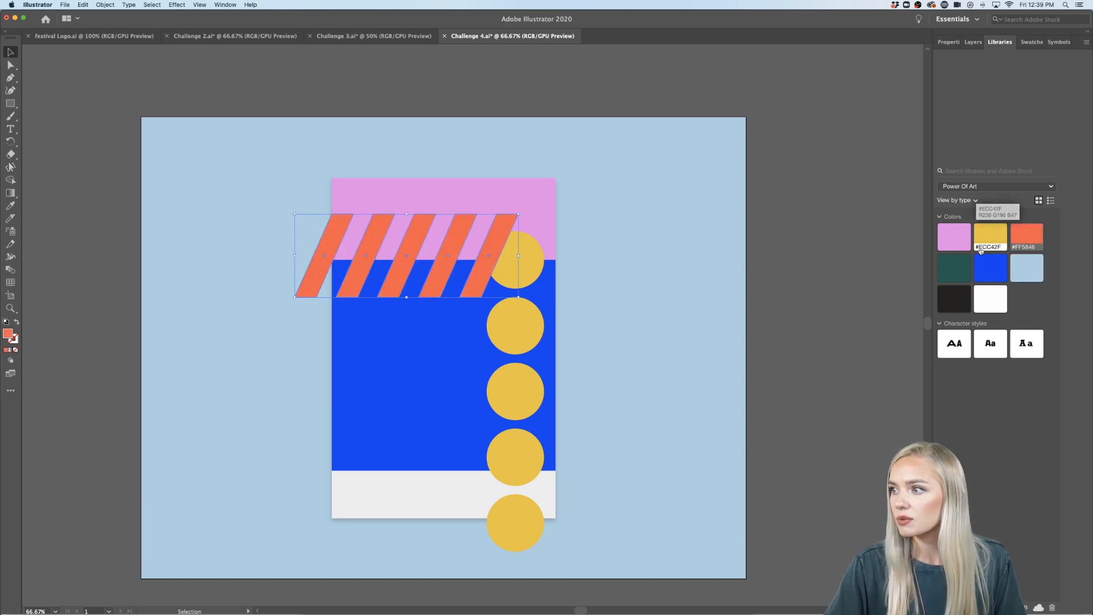
pyautogui.click(965, 264)
pyautogui.click(800, 366)
pyautogui.scroll(-1, 800, 367)
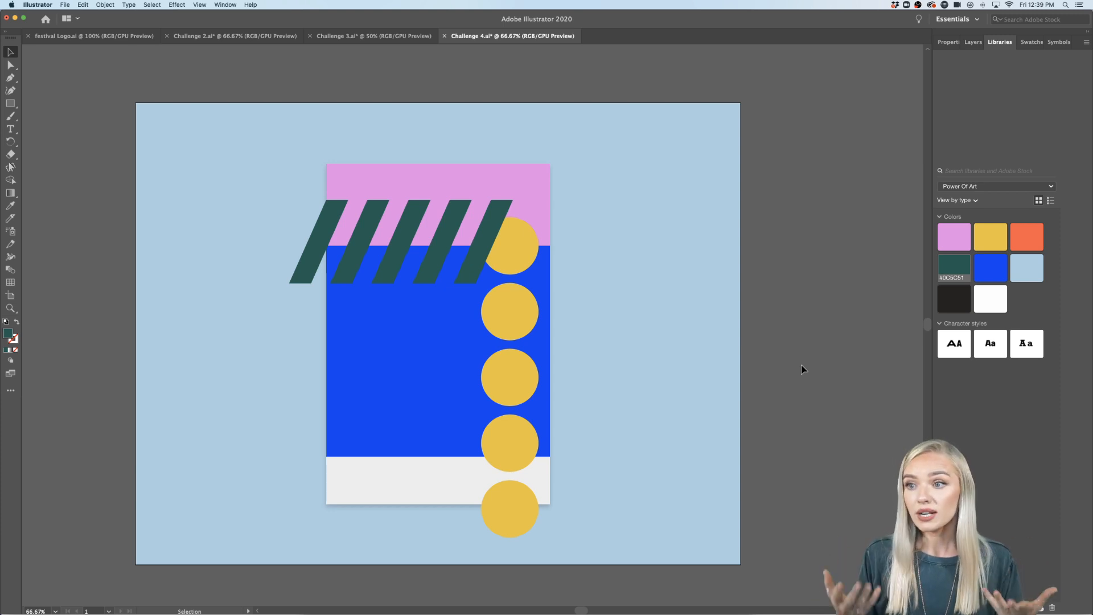
# - Move the five green bars slightly down to center them vertically on the pink-blue boundary
pyautogui.moveTo(457, 294); pyautogui.dragTo(276, 166)
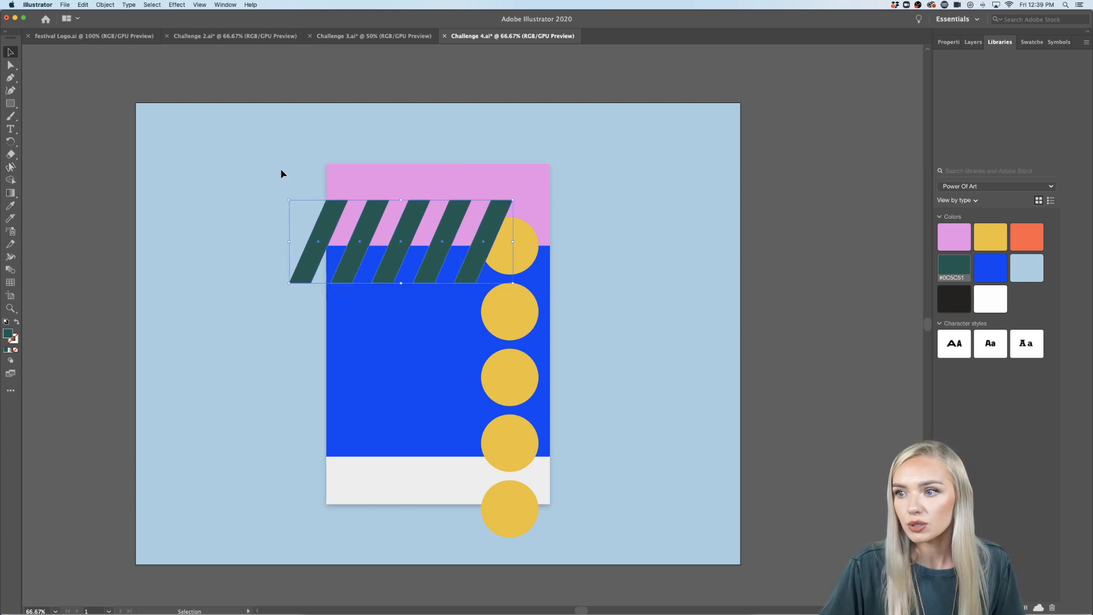
pyautogui.moveTo(436, 220); pyautogui.dragTo(446, 223)
pyautogui.click(652, 312)
pyautogui.scroll(-1, 651, 314)
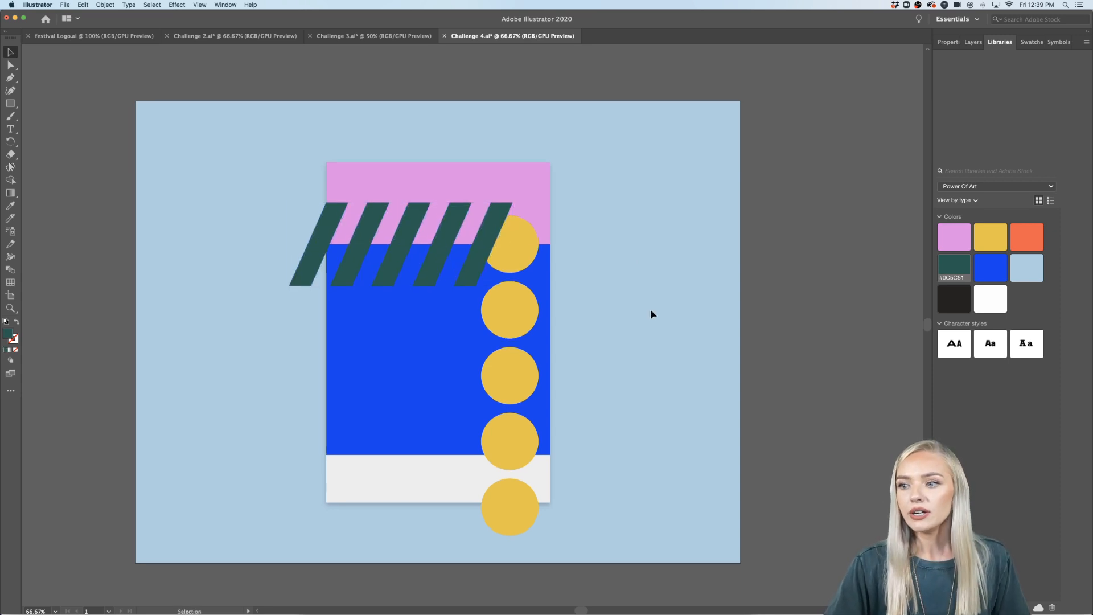
pyautogui.scroll(-1, 650, 310)
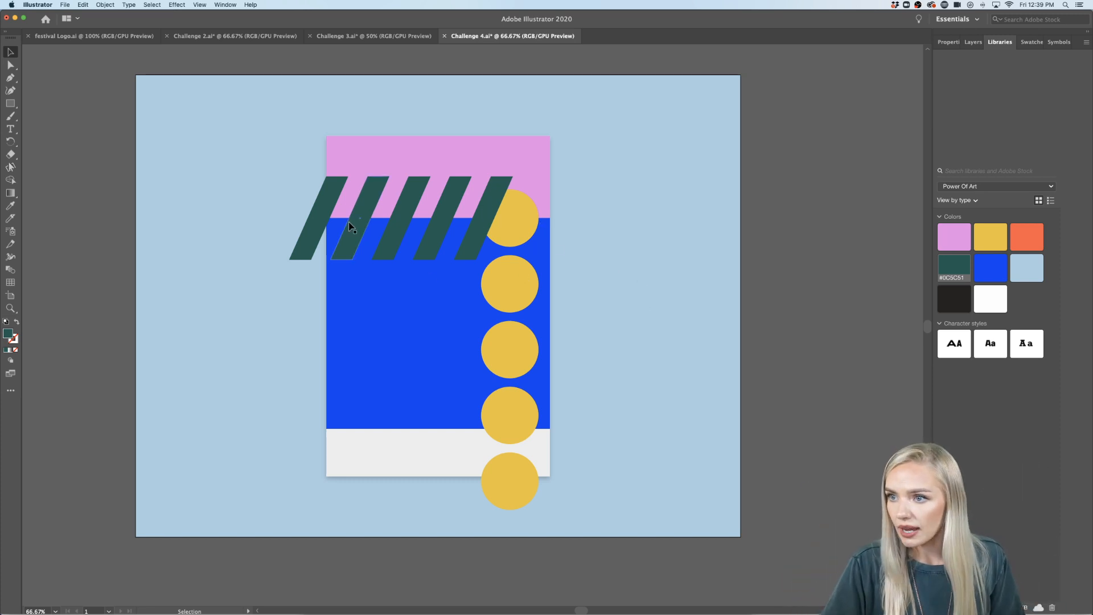
pyautogui.scroll(-1, 603, 326)
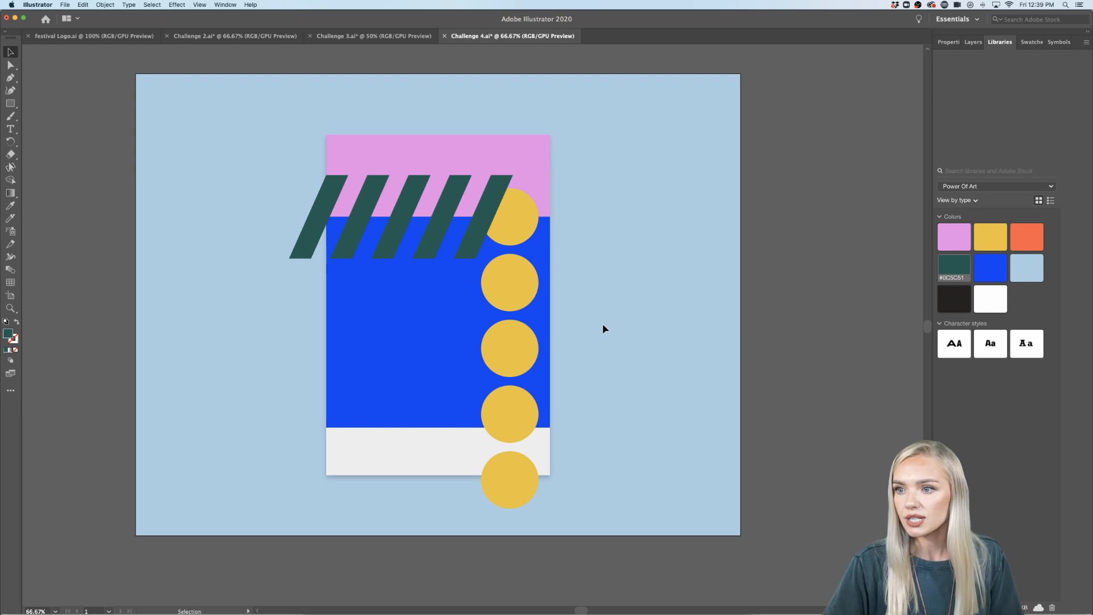
# - Scale the column of yellow circles down to end inside the ad, try moving it left, and undo the move
pyautogui.moveTo(519, 471); pyautogui.dragTo(519, 470)
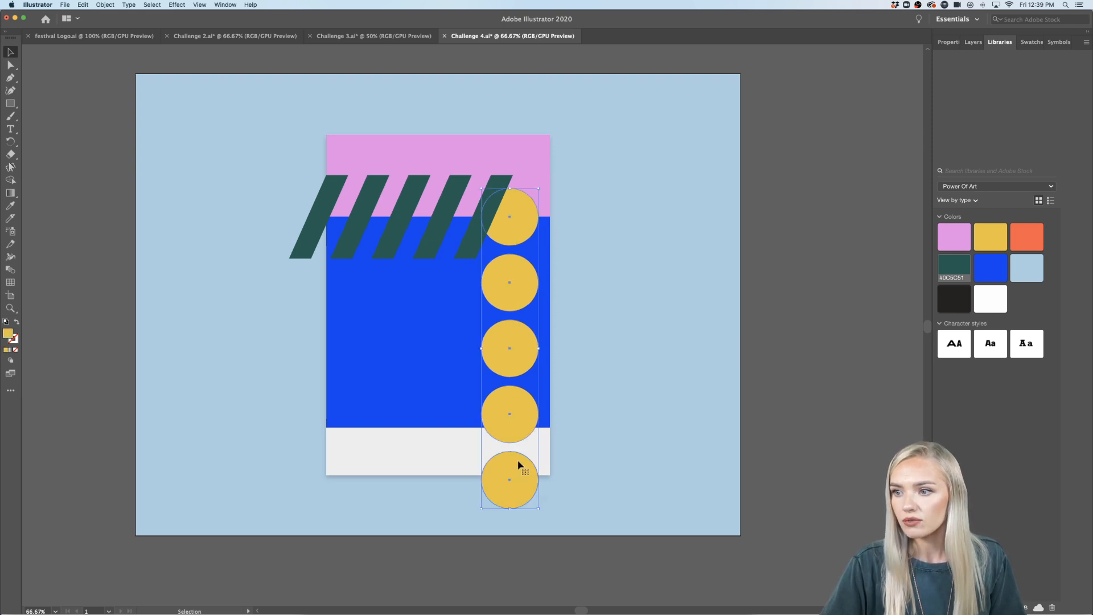
pyautogui.moveTo(510, 508); pyautogui.dragTo(485, 437)
pyautogui.click(615, 432)
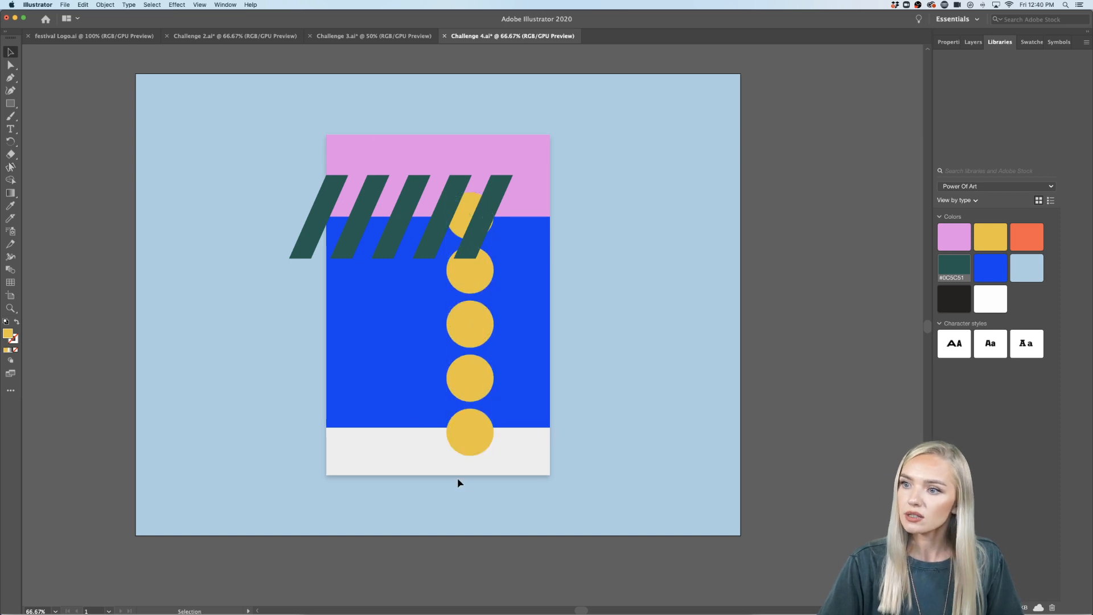
pyautogui.press('super+z')
pyautogui.press('super+z')
pyautogui.click(640, 417)
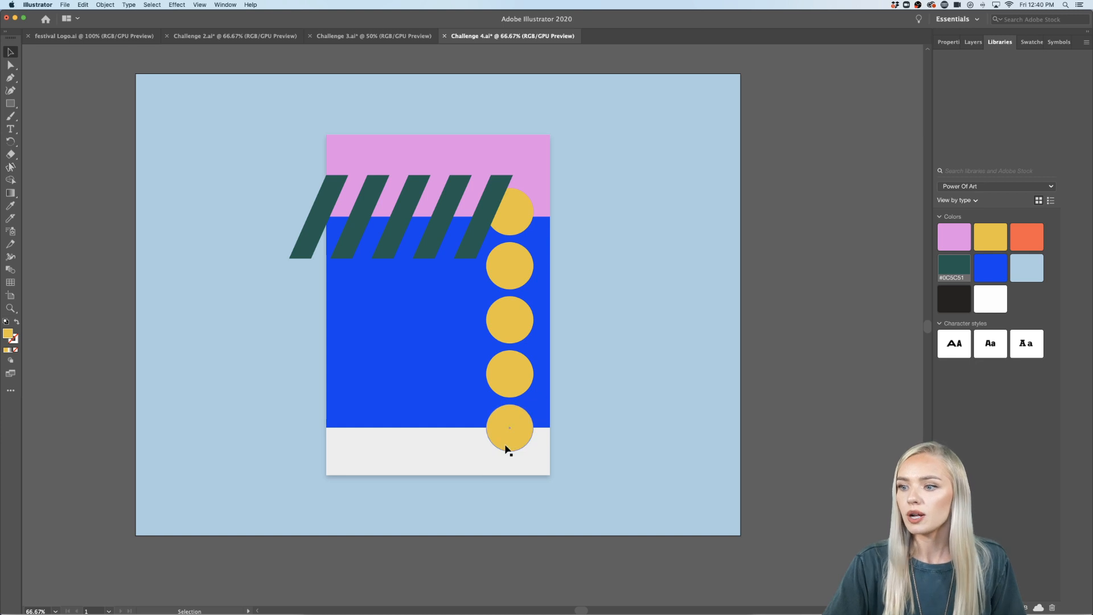
# - Duplicate the circle column three times toward the ad's left edge, offsetting alternate columns vertically into a staggered dot pattern
pyautogui.click(515, 427)
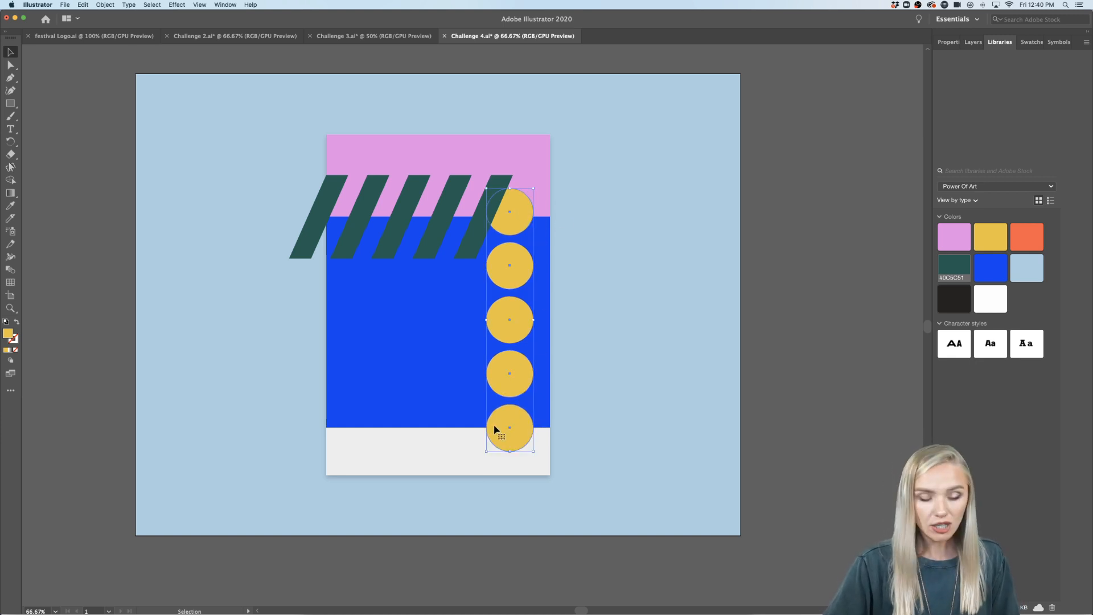
pyautogui.moveTo(522, 223); pyautogui.dragTo(405, 206)
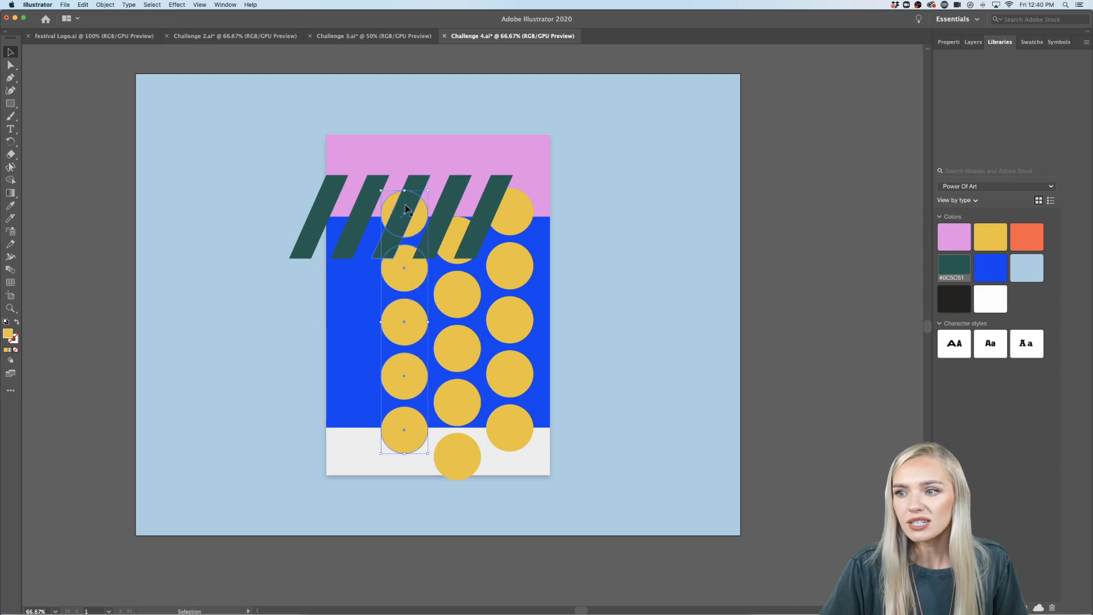
pyautogui.moveTo(408, 382); pyautogui.dragTo(367, 400)
pyautogui.click(646, 406)
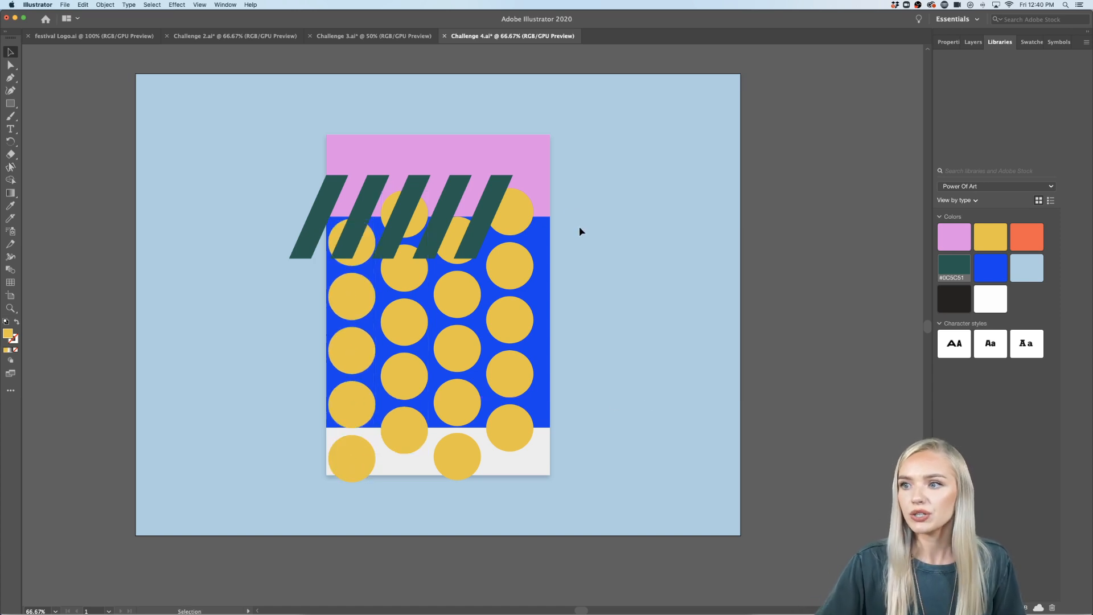
# - Add two more green bars past the ad's right edge and move the whole row of seven up over the pink rectangle
pyautogui.moveTo(508, 191); pyautogui.dragTo(579, 196)
pyautogui.click(669, 325)
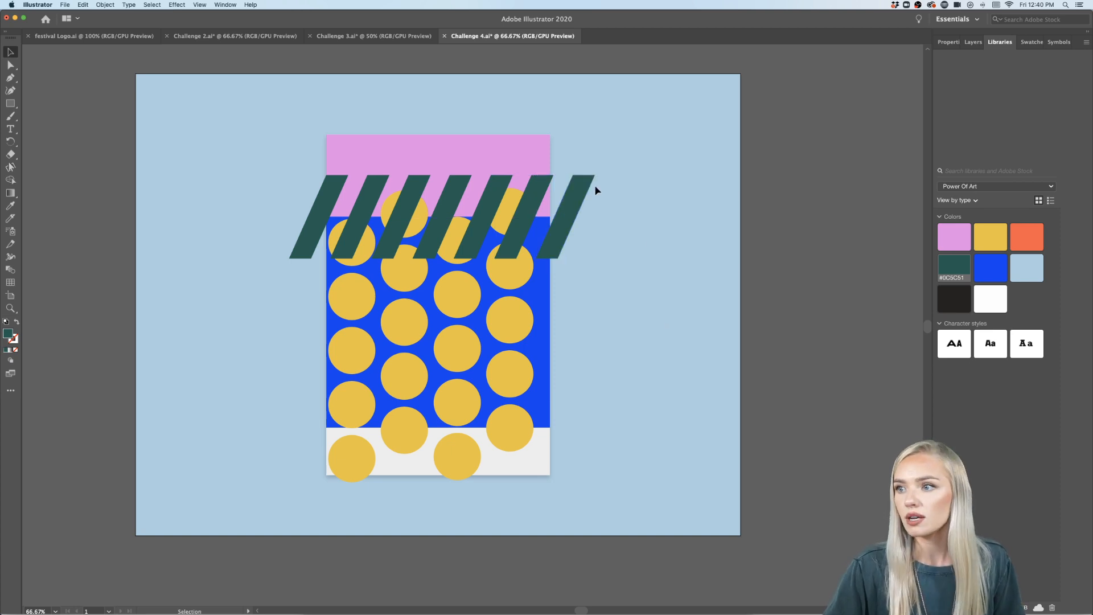
pyautogui.moveTo(612, 166); pyautogui.dragTo(321, 181)
pyautogui.moveTo(429, 186); pyautogui.dragTo(420, 158)
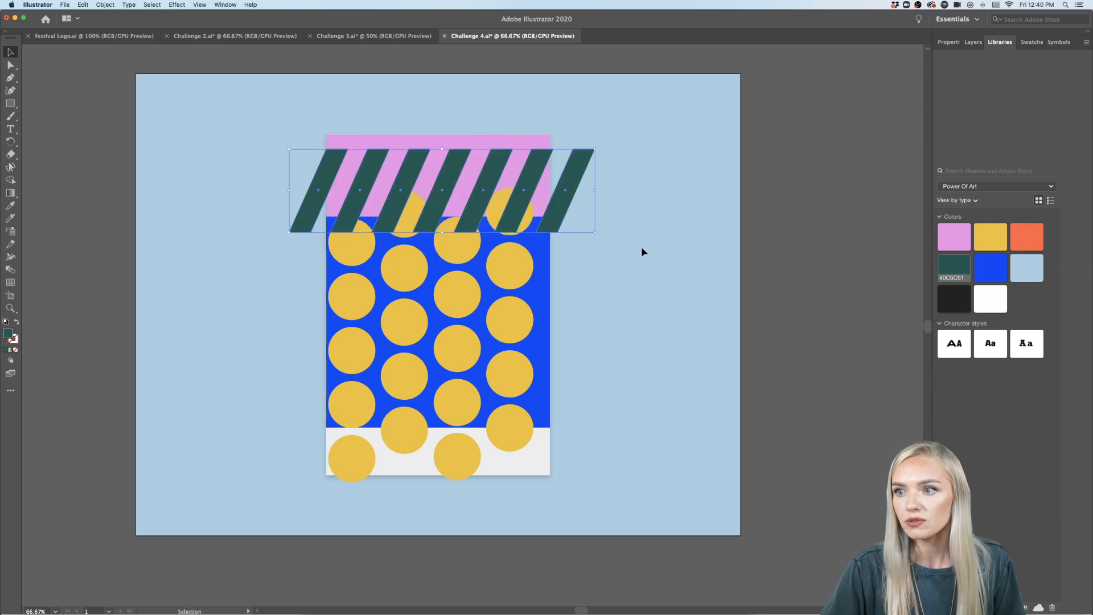
pyautogui.click(680, 286)
pyautogui.scroll(-2, 651, 320)
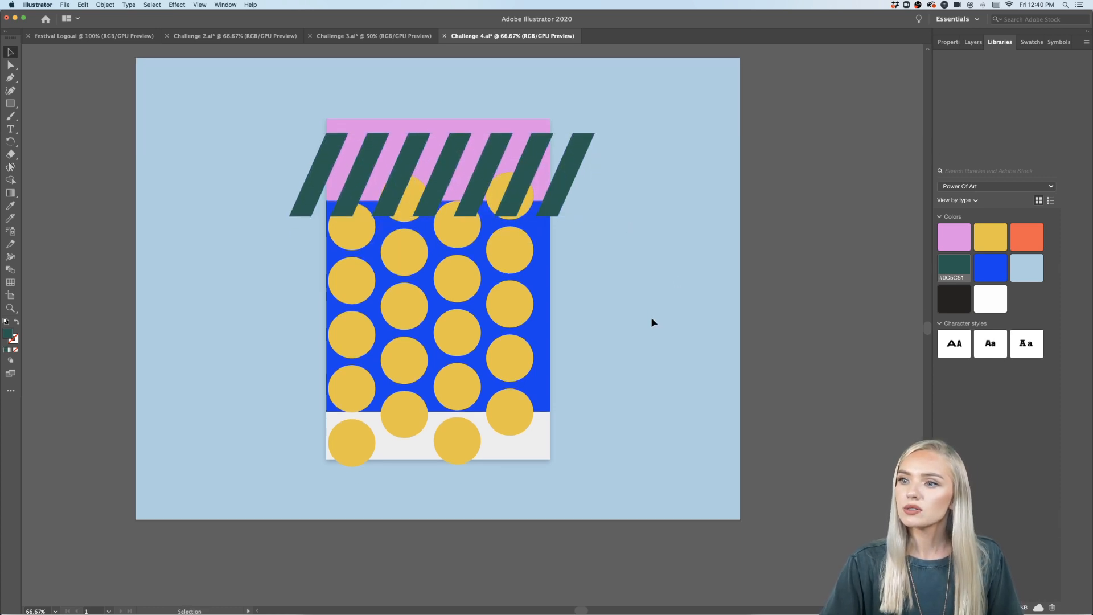
pyautogui.scroll(-2, 629, 306)
pyautogui.scroll(2, 624, 307)
pyautogui.scroll(1, 625, 309)
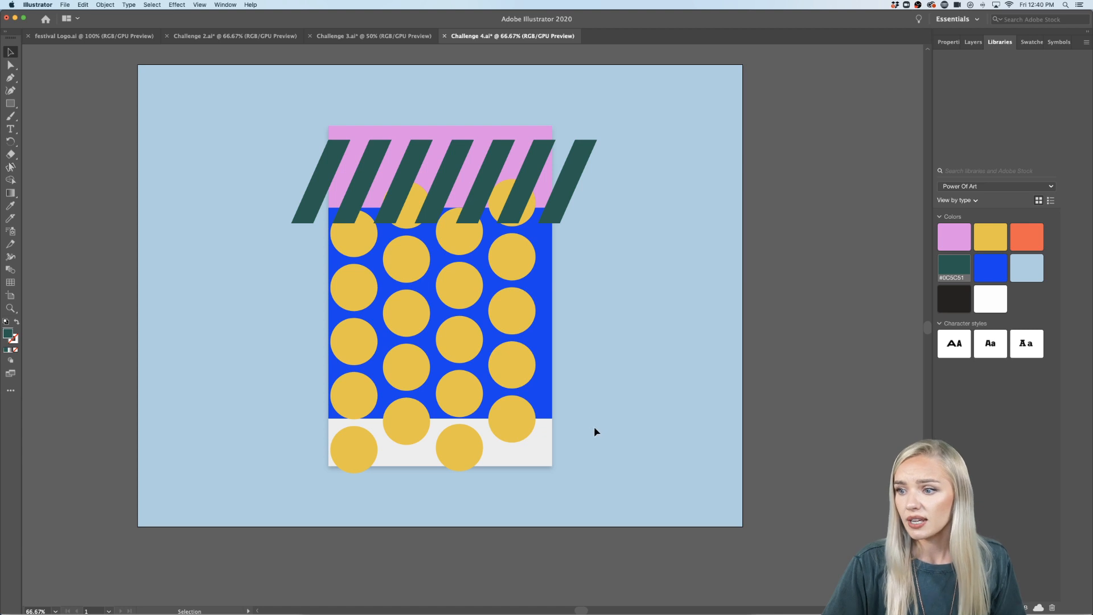
pyautogui.moveTo(304, 483); pyautogui.dragTo(318, 495)
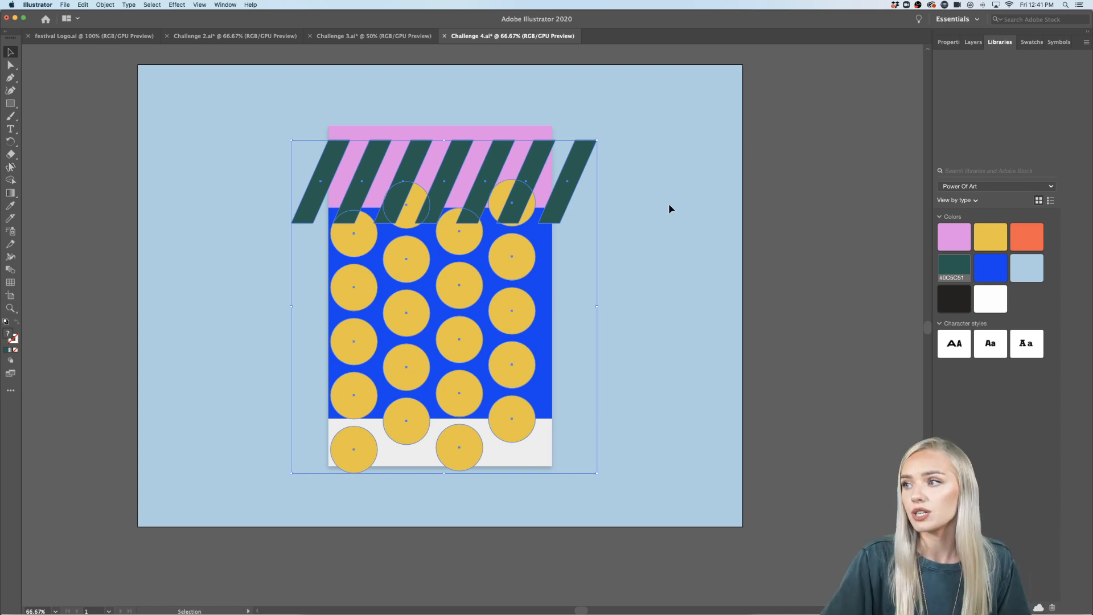
pyautogui.click(711, 279)
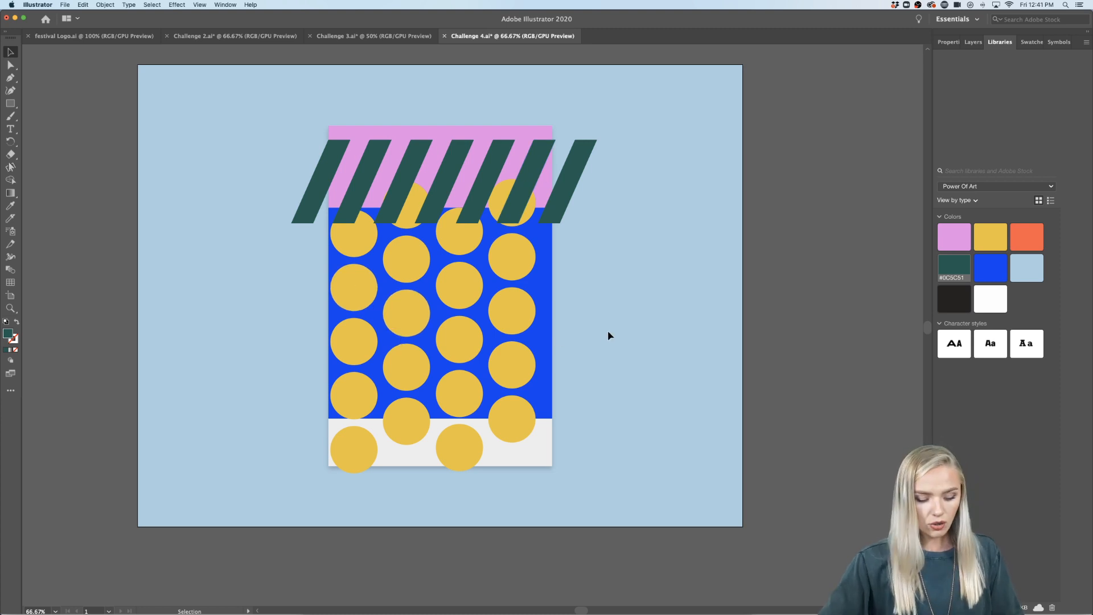
# - Lock the light-blue background and the white ad rectangle behind the circles and bars
pyautogui.press('super+a')
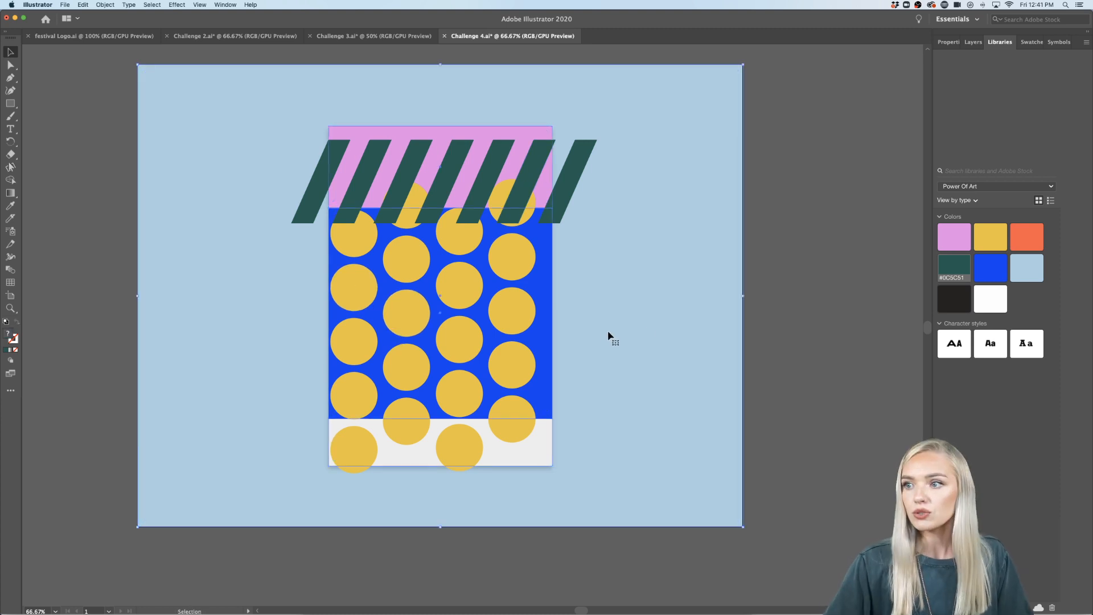
pyautogui.click(788, 322)
pyautogui.click(547, 452)
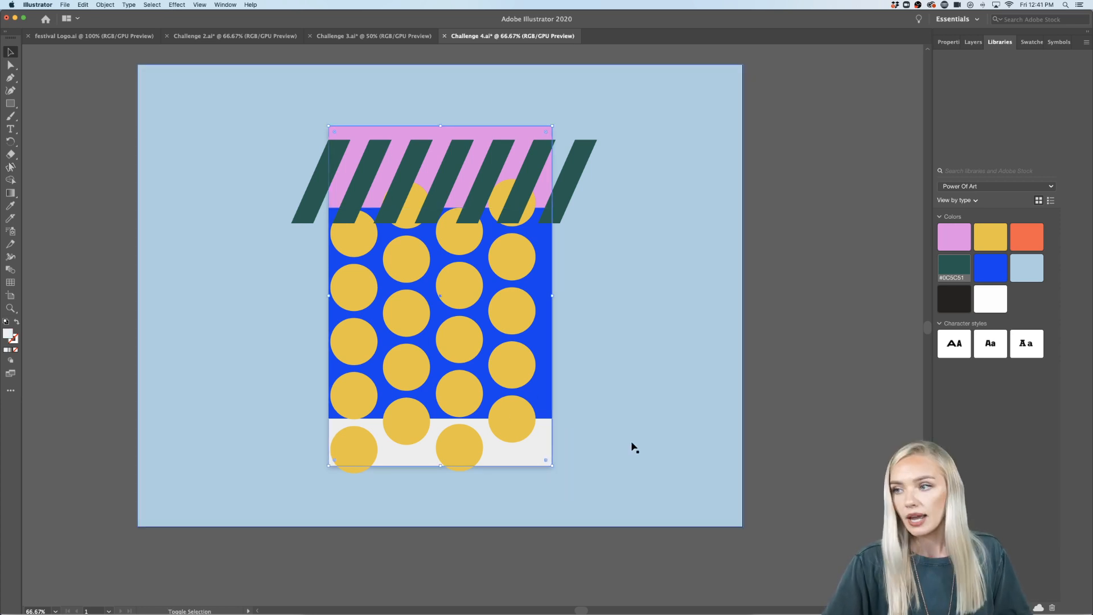
pyautogui.click(633, 447)
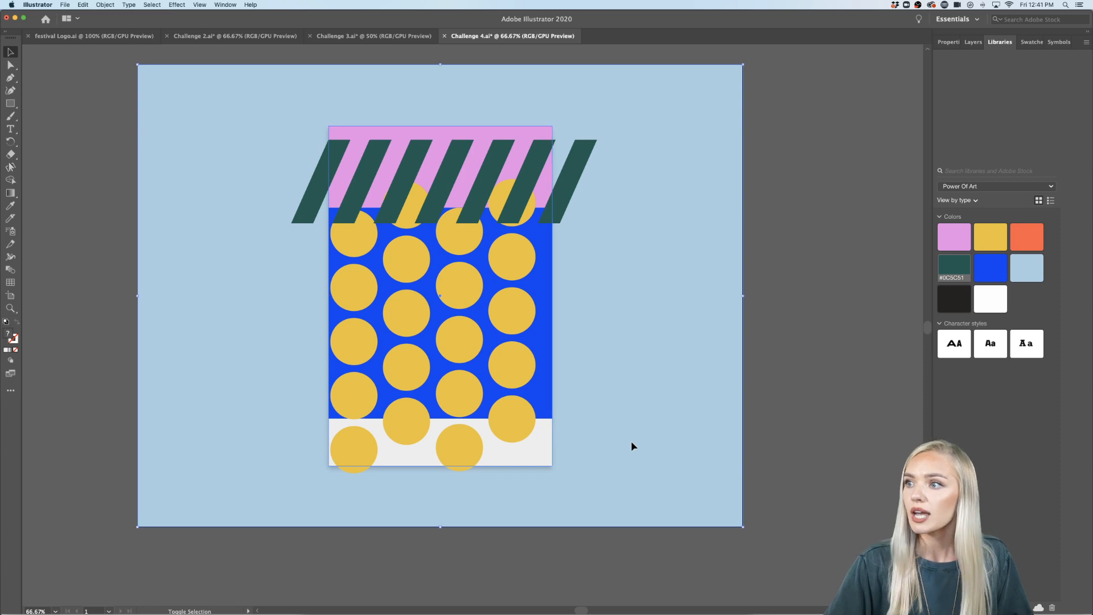
pyautogui.rightClick(639, 381)
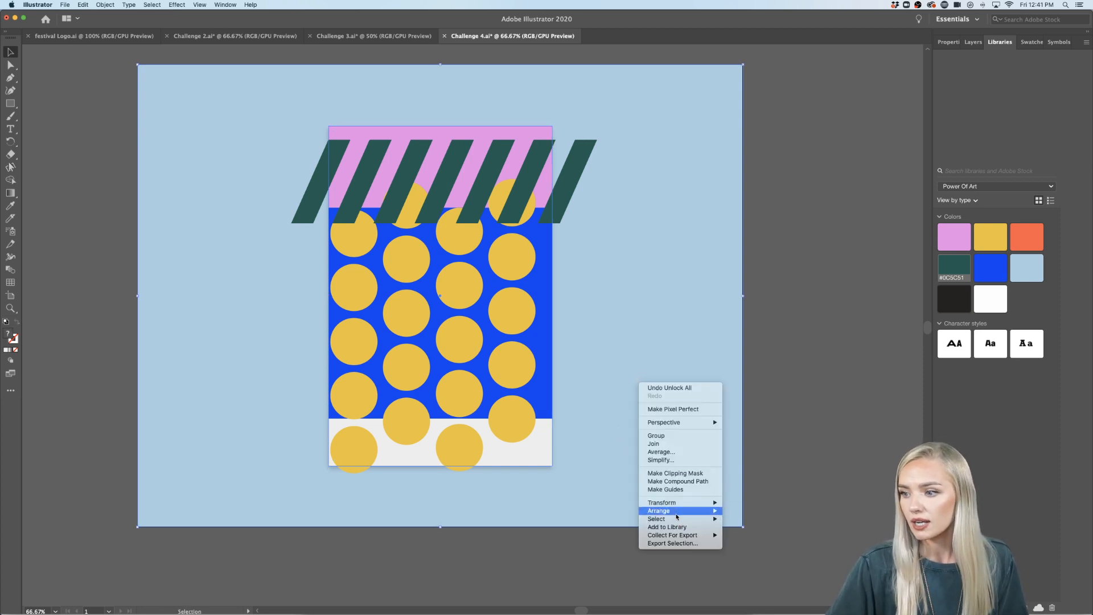
pyautogui.click(608, 559)
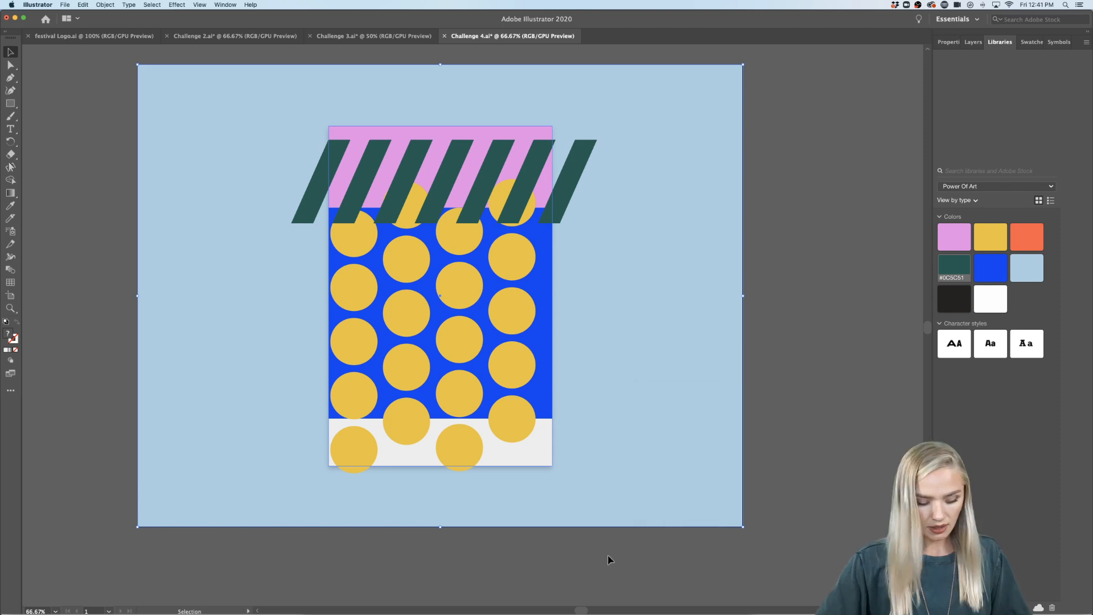
pyautogui.click(608, 559)
# - Split the overlapping circles, green bars and pink and blue rectangles into separate pieces with Pathfinder Divide
pyautogui.moveTo(674, 95); pyautogui.dragTo(235, 490)
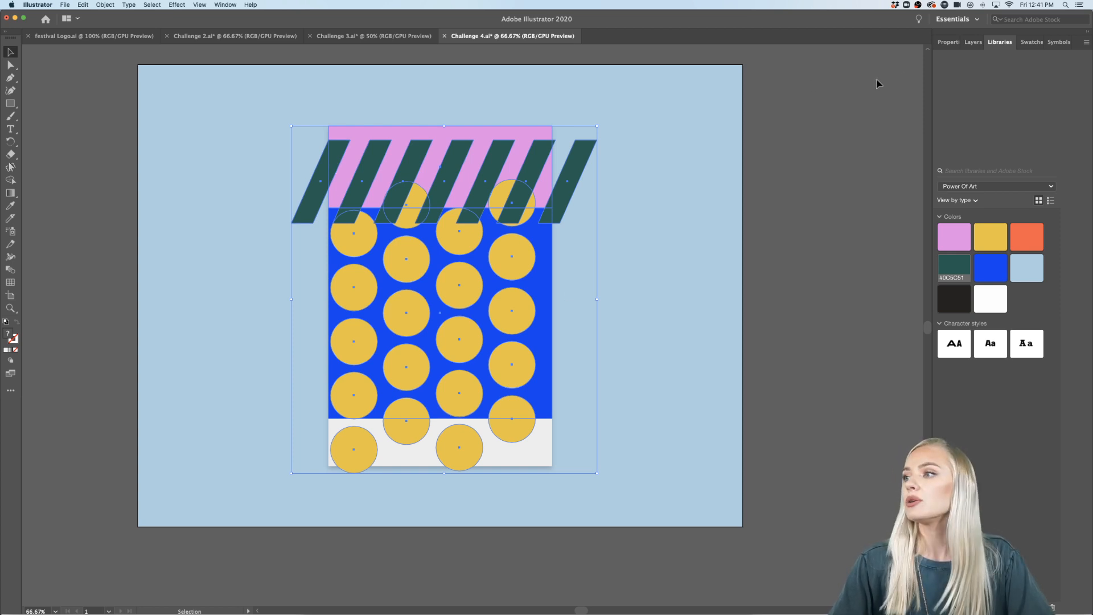
pyautogui.click(948, 43)
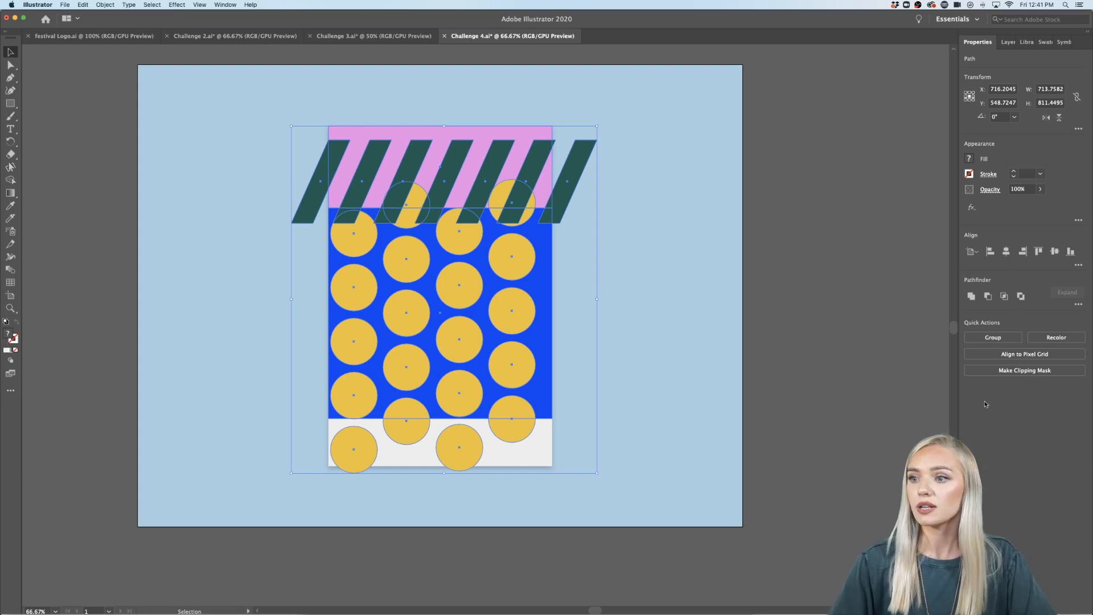
pyautogui.click(226, 5)
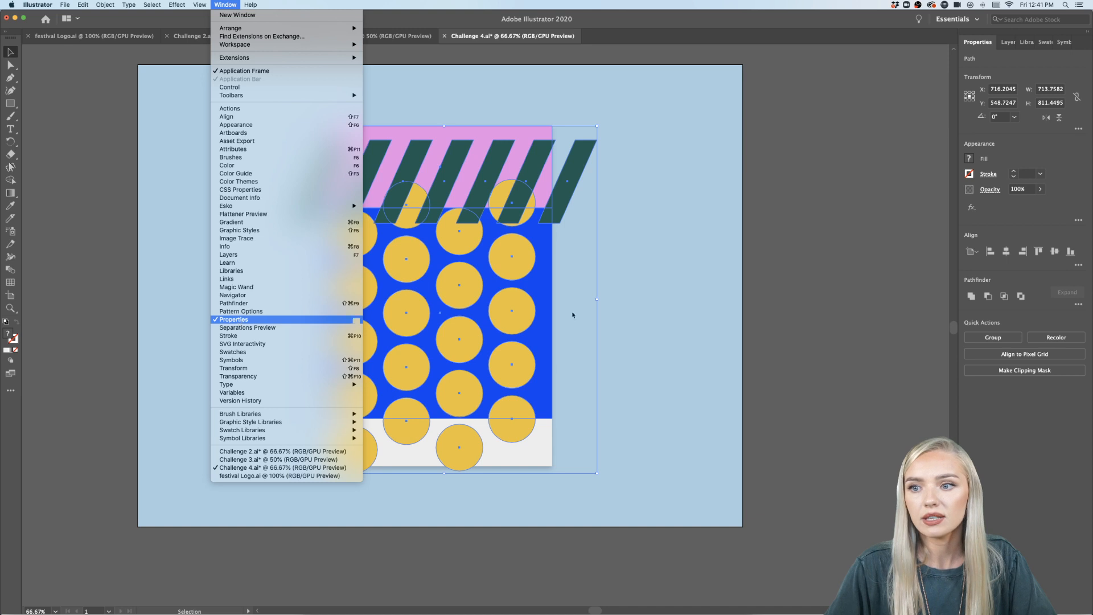
pyautogui.click(236, 320)
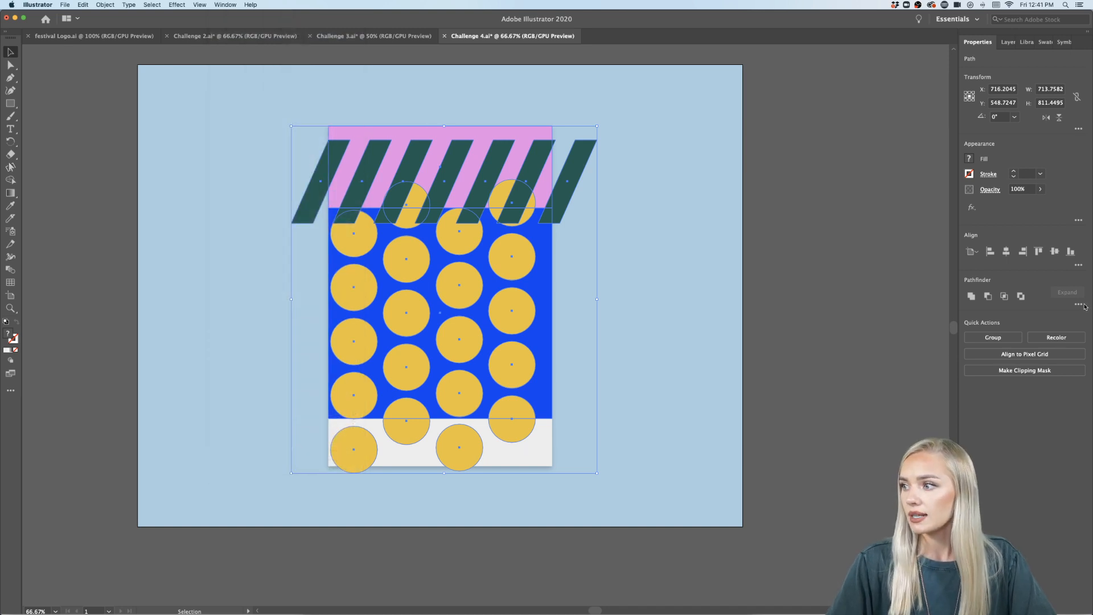
pyautogui.click(1078, 304)
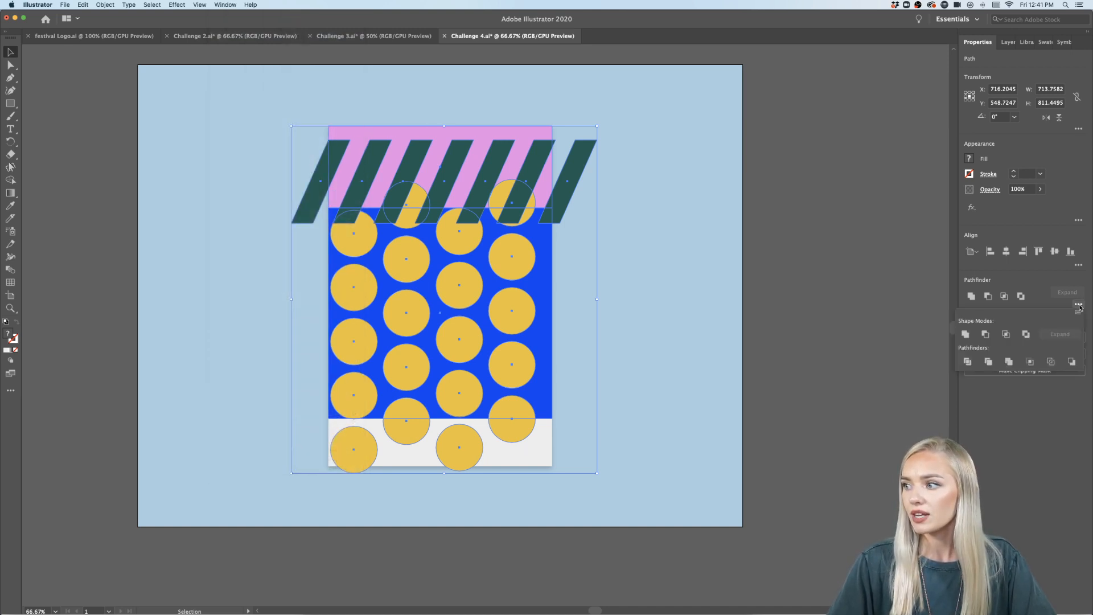
pyautogui.click(967, 363)
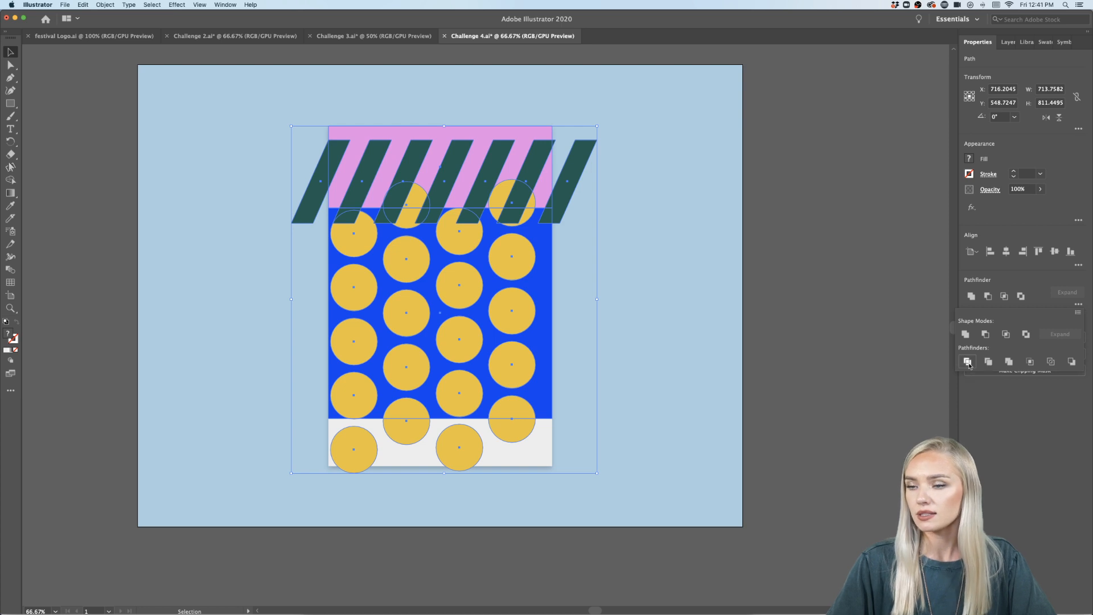
pyautogui.click(866, 419)
# - Inspect a divided piece where a green bar overlaps a circle inside the isolated group
pyautogui.scroll(5, 519, 191)
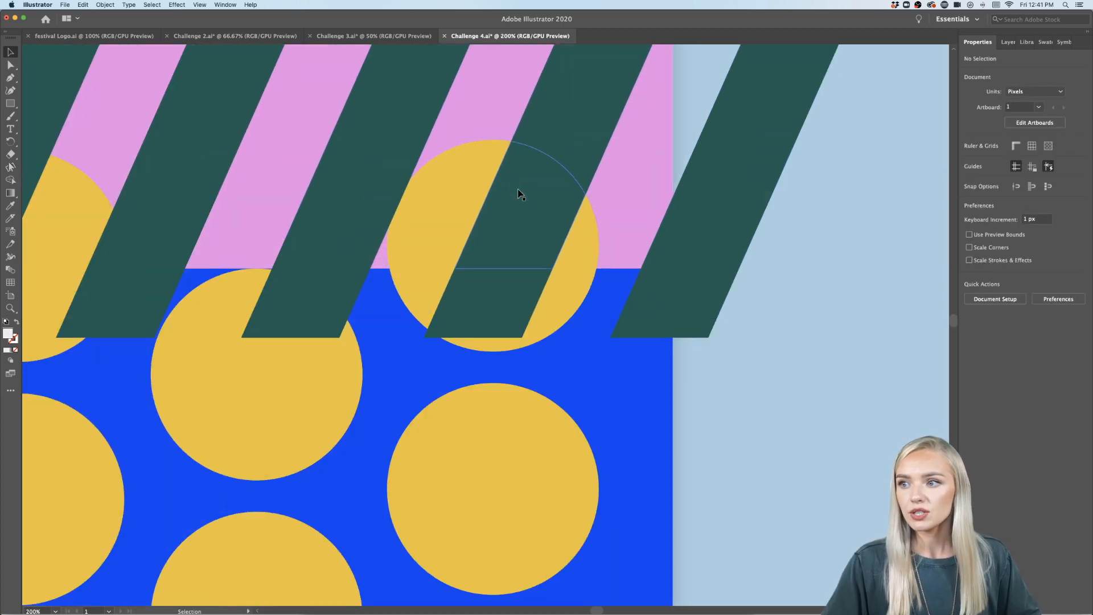
pyautogui.doubleClick(511, 230)
pyautogui.click(512, 232)
pyautogui.scroll(-2, 500, 256)
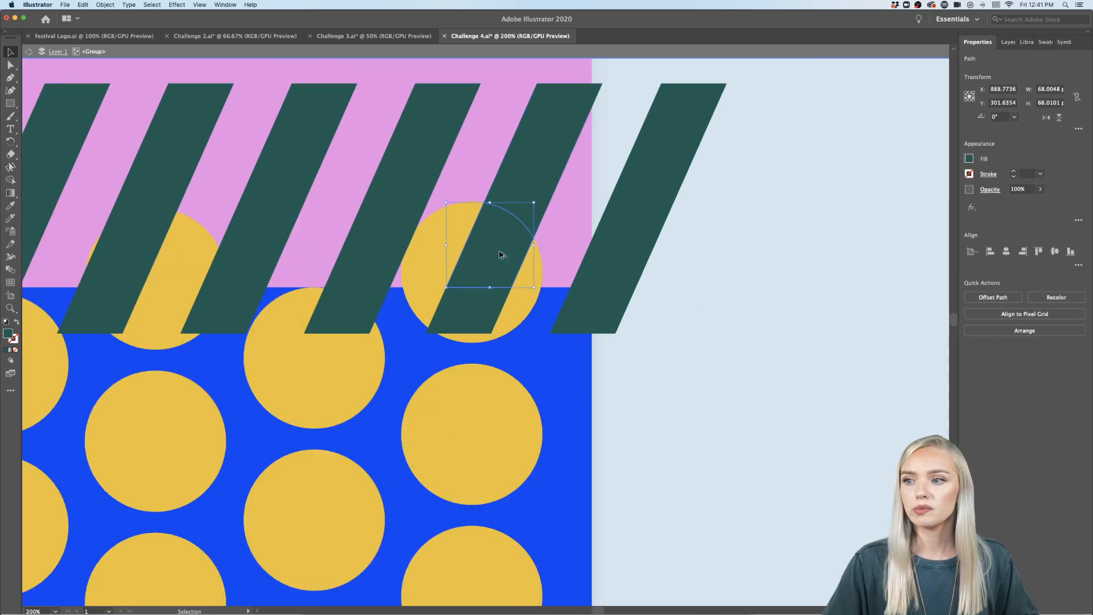
pyautogui.doubleClick(720, 315)
pyautogui.scroll(-5, 720, 316)
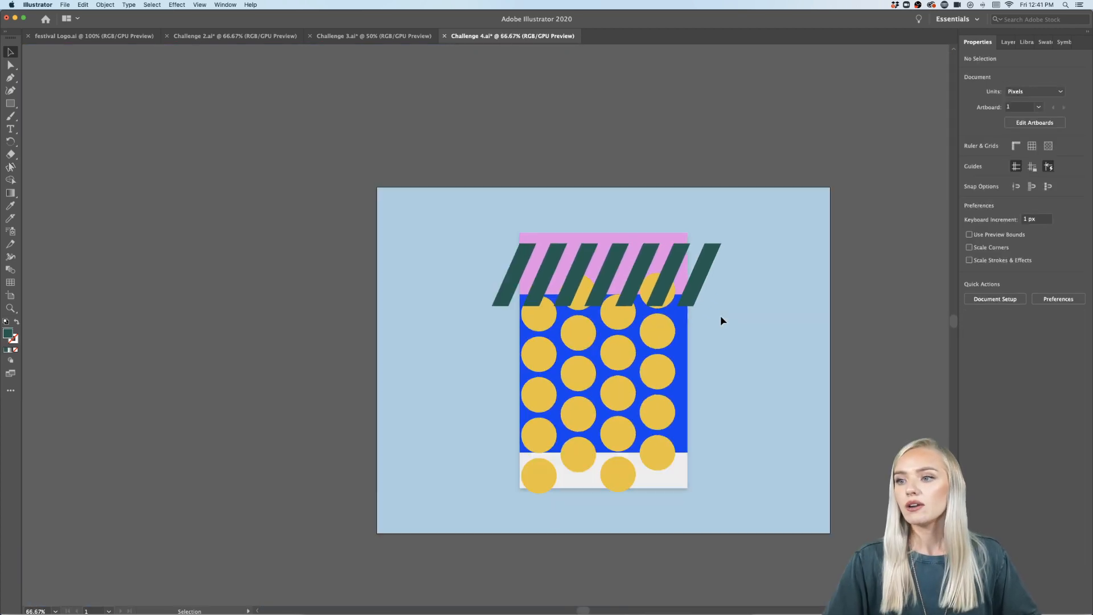
pyautogui.scroll(1, 569, 312)
pyautogui.hscroll(2, 564, 312)
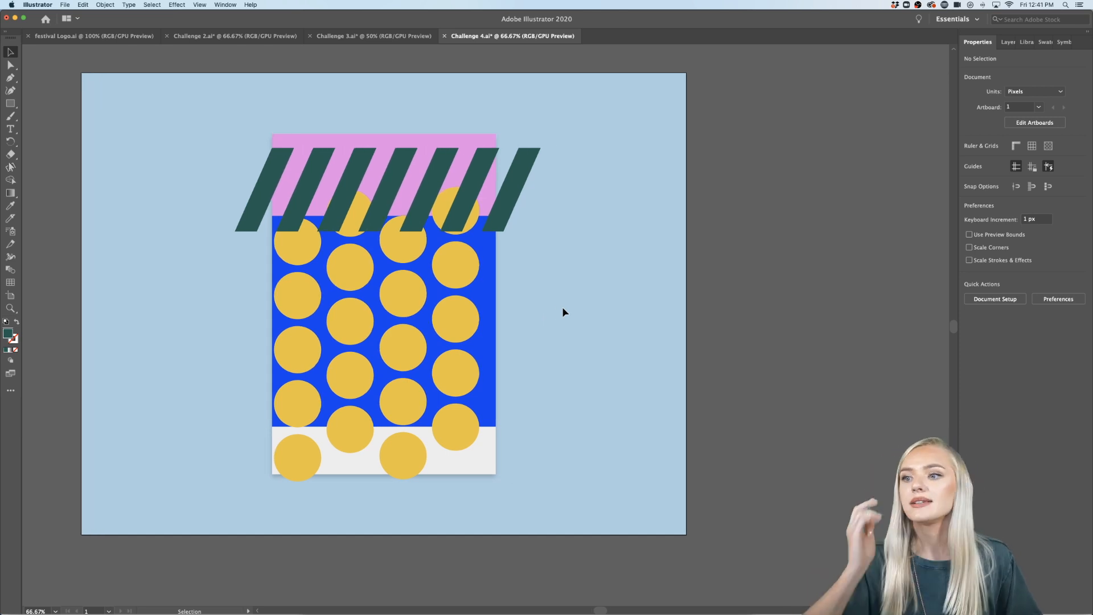
pyautogui.scroll(1, 478, 215)
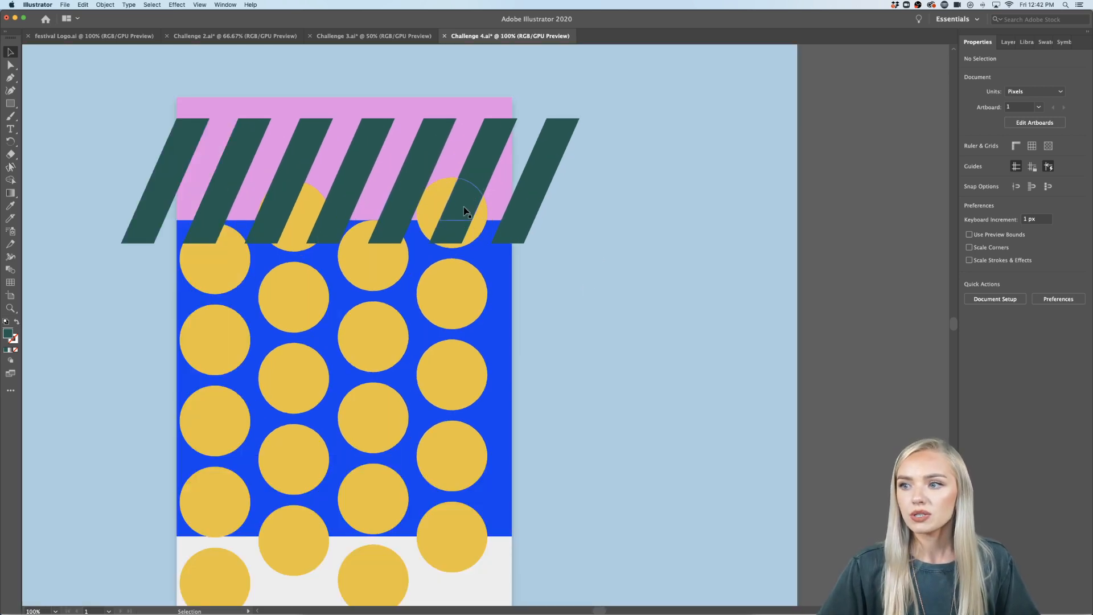
# - Isolate the divided group and recolor the green bar pieces overlapping three upper circles light blue #A9CFE2
pyautogui.doubleClick(464, 210)
pyautogui.keyDown('shift'); pyautogui.click(462, 232); pyautogui.keyUp('shift')
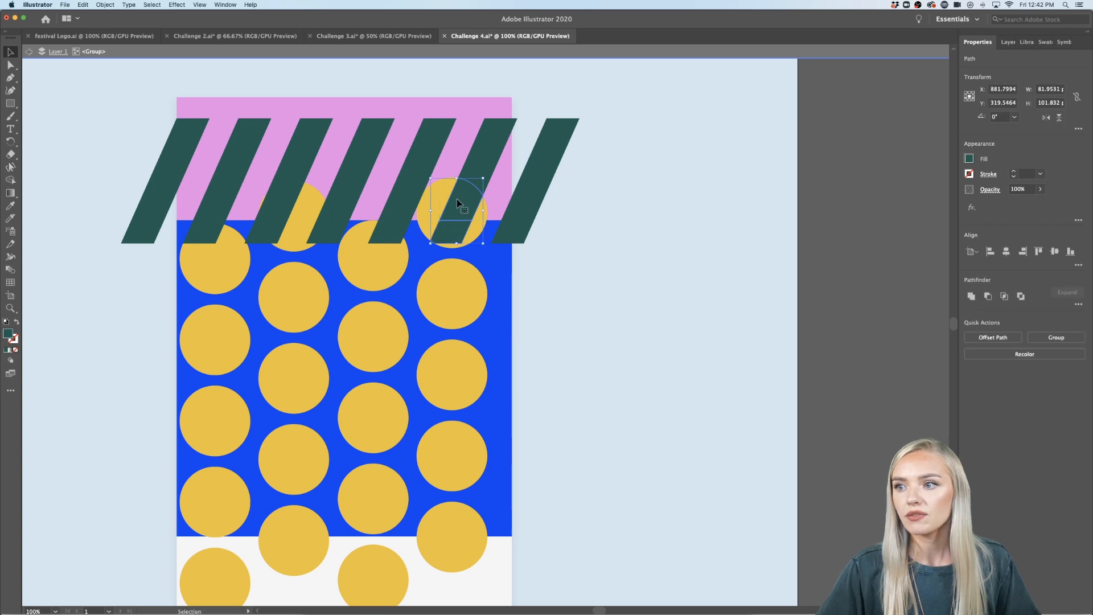
pyautogui.scroll(1, 462, 231)
pyautogui.hscroll(-2, 459, 205)
pyautogui.keyDown('shift'); pyautogui.click(367, 235); pyautogui.keyUp('shift')
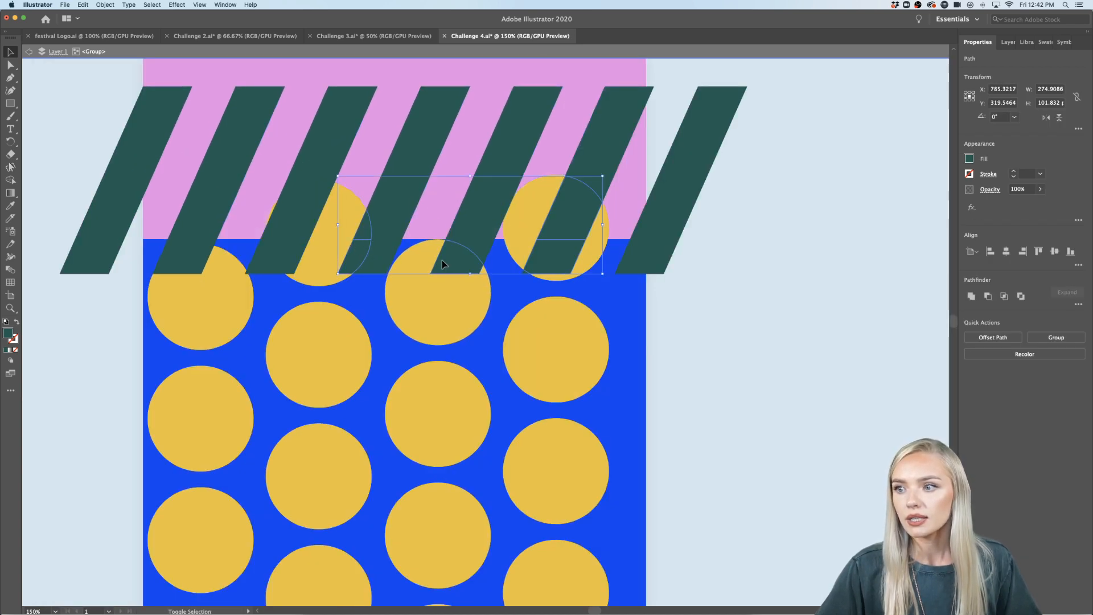
pyautogui.keyDown('shift'); pyautogui.click(296, 258); pyautogui.keyUp('shift')
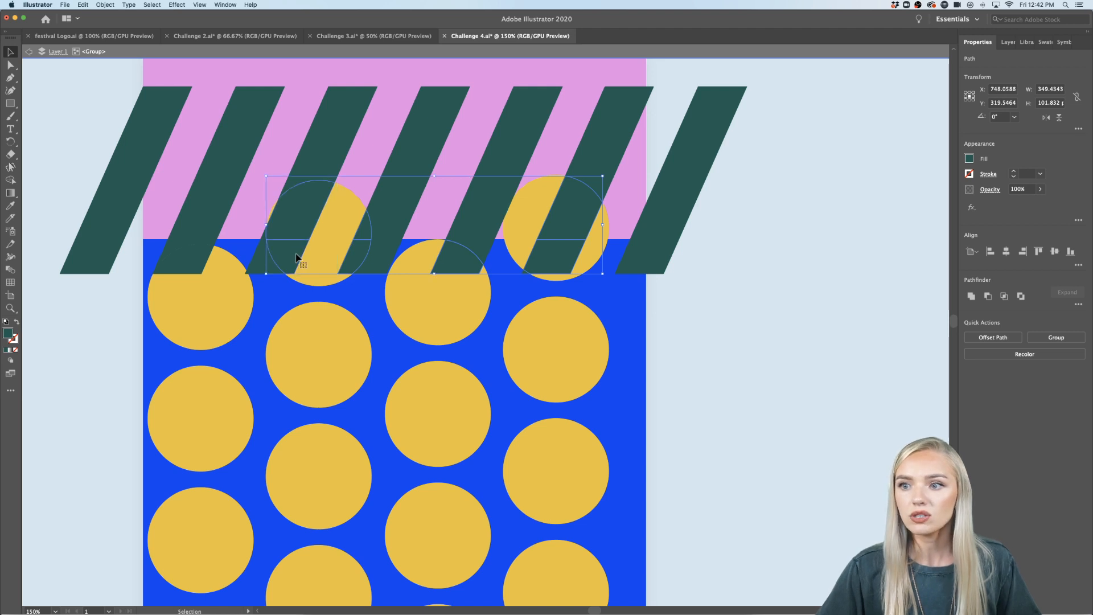
pyautogui.click(1023, 43)
pyautogui.click(1029, 268)
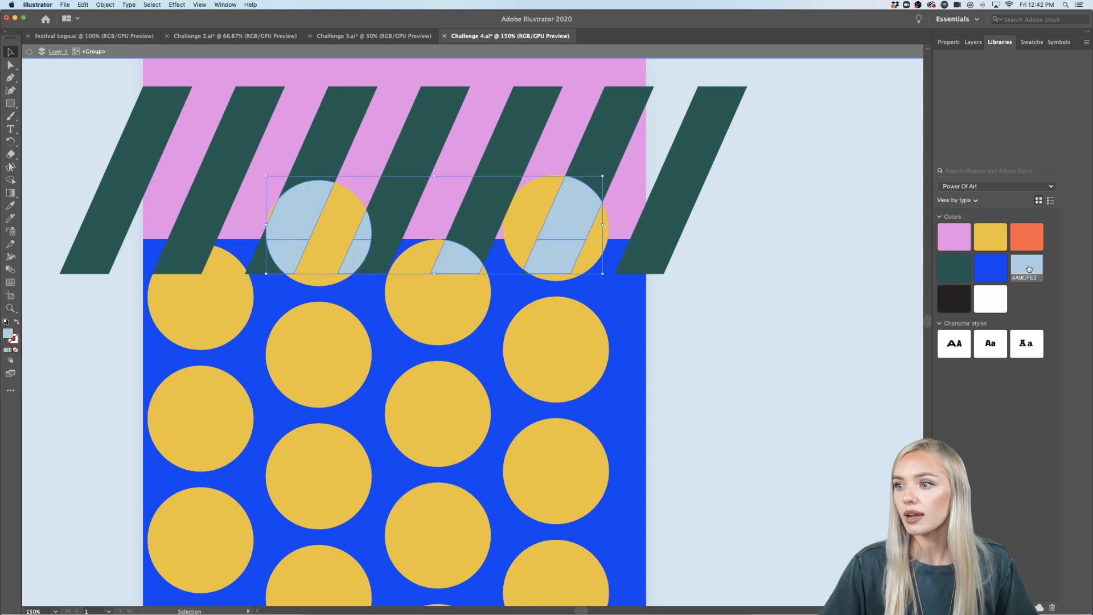
pyautogui.click(801, 315)
# - Recolor the circle portions lying below the blue rectangle light blue #A9CFE2
pyautogui.press('super+0')
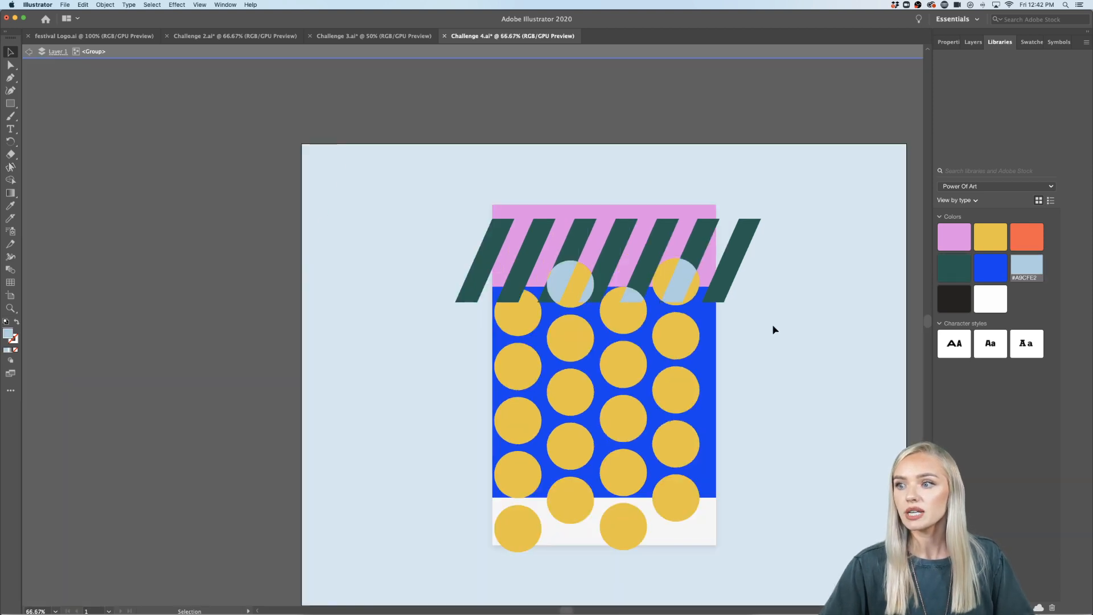
pyautogui.scroll(-3, 715, 340)
pyautogui.hscroll(4, 715, 340)
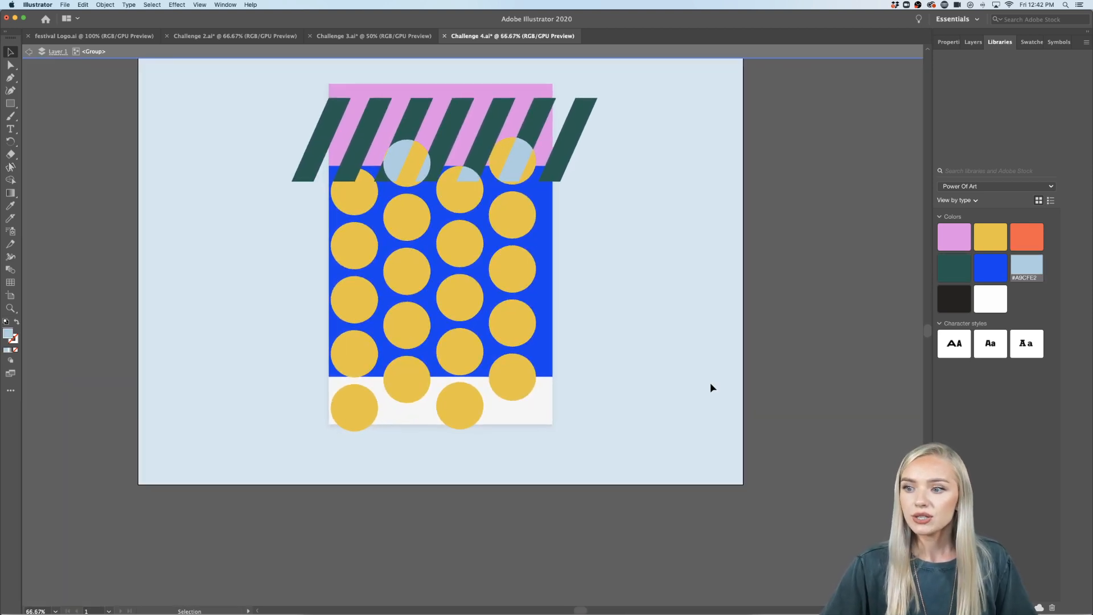
pyautogui.keyDown('shift'); pyautogui.click(516, 393); pyautogui.keyUp('shift')
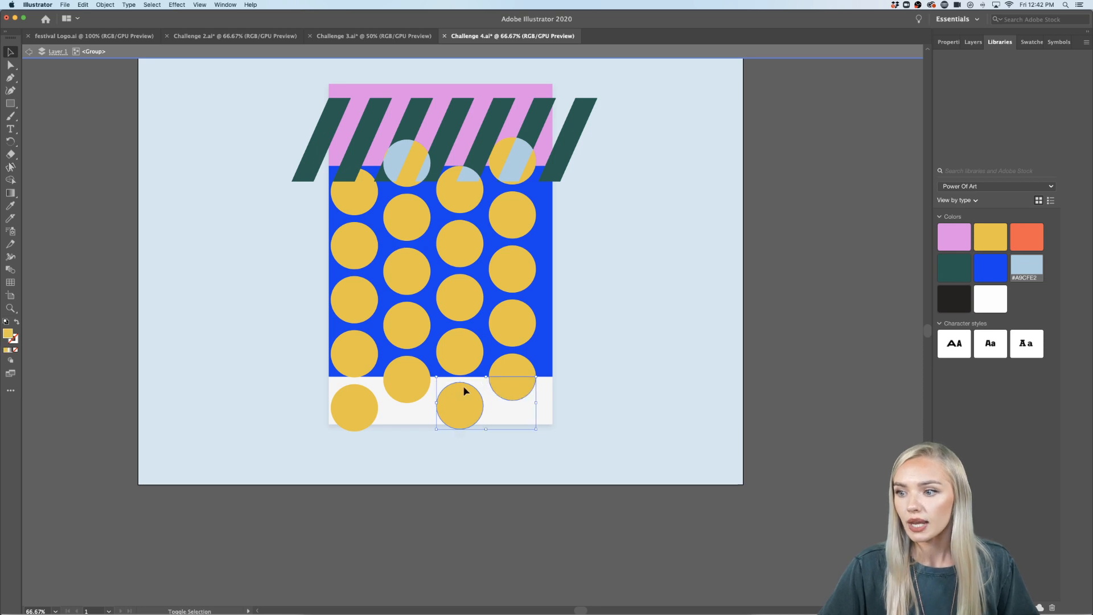
pyautogui.keyDown('shift'); pyautogui.click(361, 403); pyautogui.keyUp('shift')
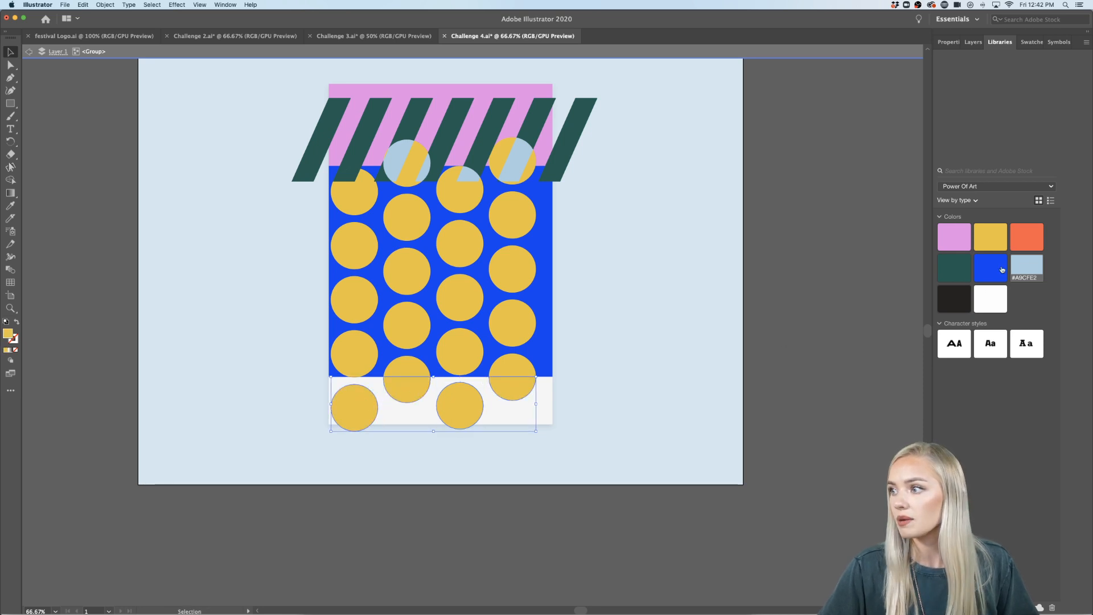
pyautogui.click(690, 402)
pyautogui.scroll(3, 690, 401)
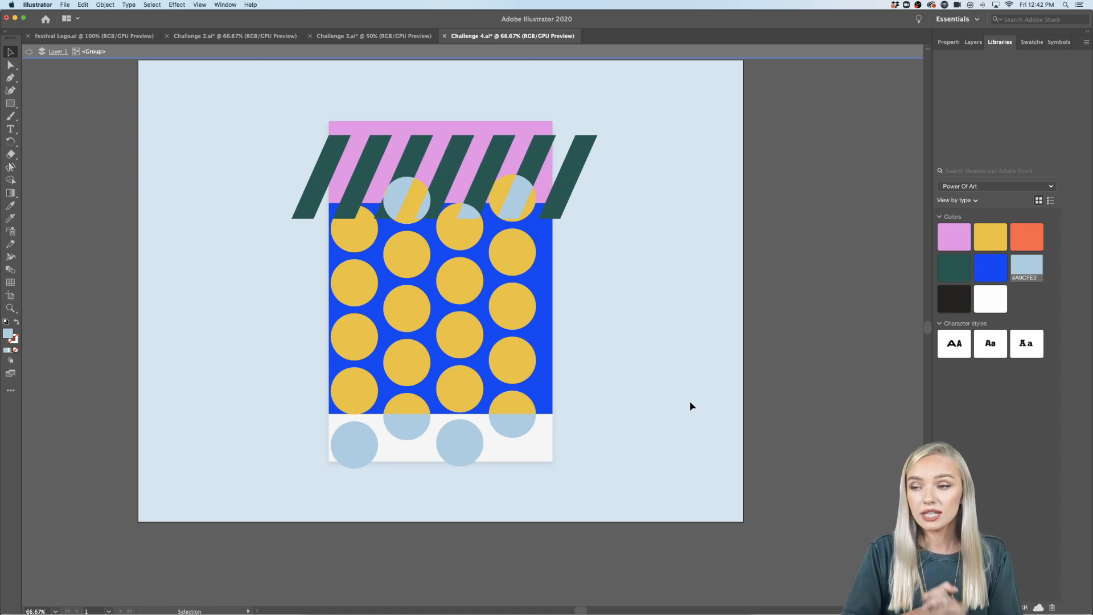
# - Try moving three full yellow circles of the rightmost column outward, and undo the move
pyautogui.scroll(1, 640, 346)
pyautogui.scroll(1, 565, 329)
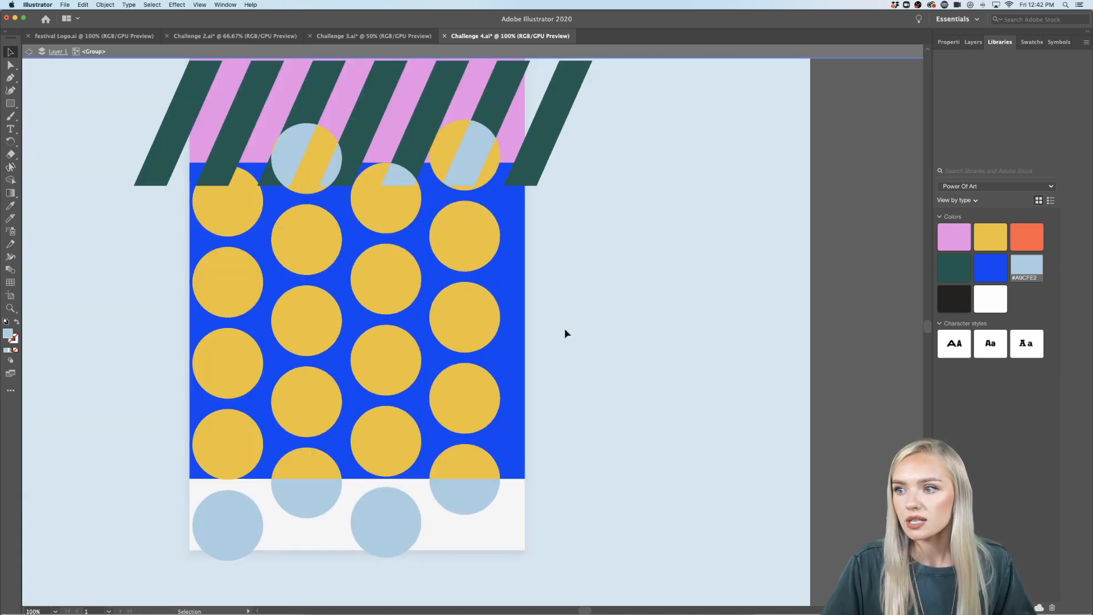
pyautogui.scroll(-1, 565, 329)
pyautogui.hscroll(2, 565, 329)
pyautogui.click(451, 277)
pyautogui.keyDown('shift'); pyautogui.click(459, 320); pyautogui.keyUp('shift')
pyautogui.keyDown('shift'); pyautogui.click(466, 373); pyautogui.keyUp('shift')
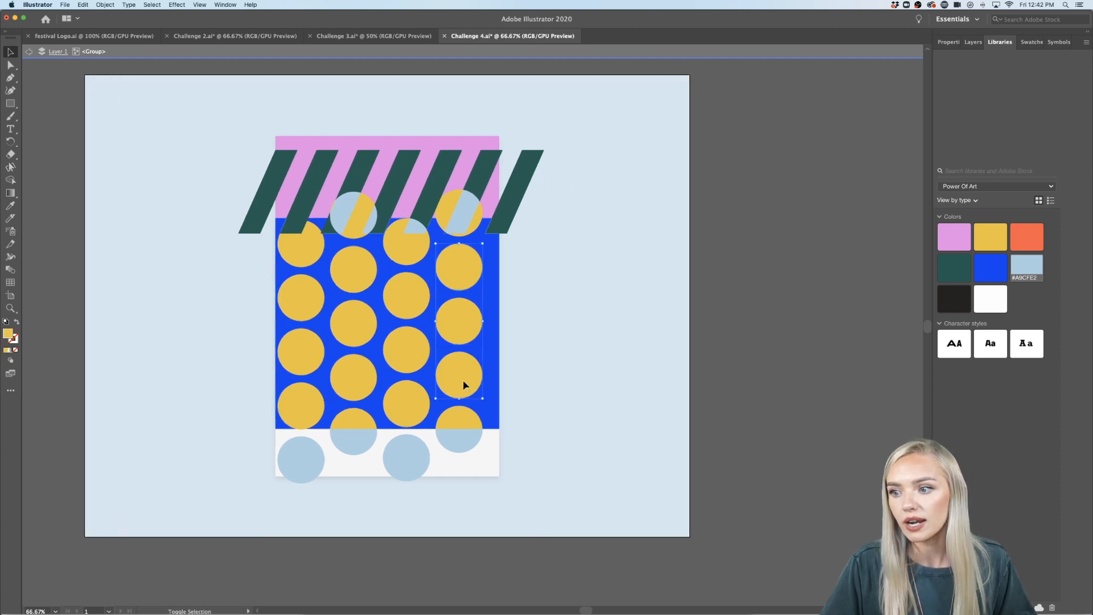
pyautogui.moveTo(466, 367); pyautogui.dragTo(517, 397)
pyautogui.press('super+z')
pyautogui.click(592, 395)
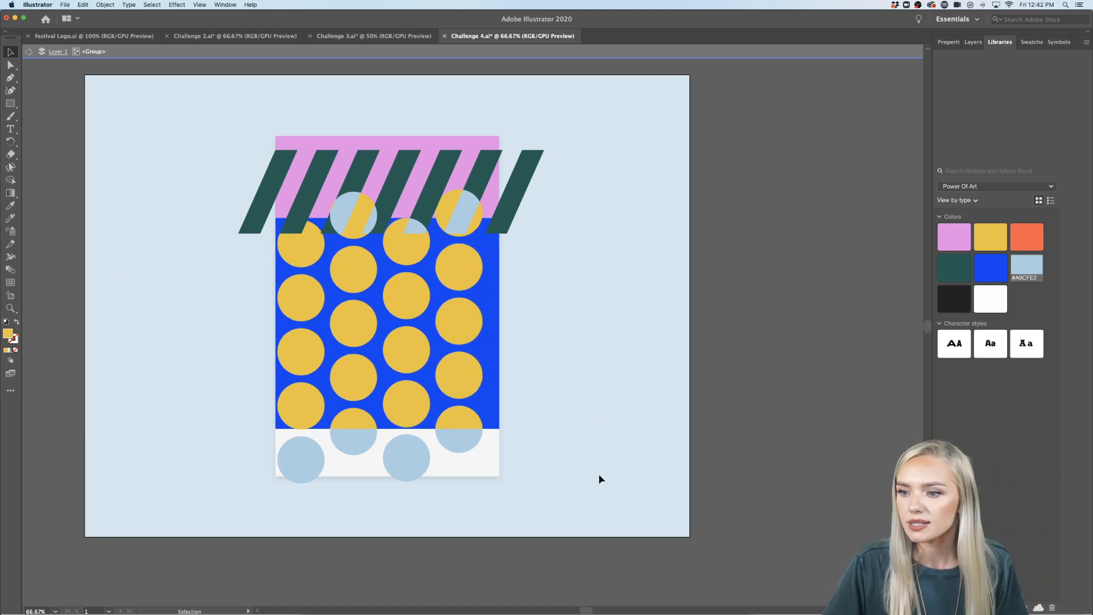
# - Exit the group's isolation and draw a rectangle over the artwork covering exactly the ad area
pyautogui.press('Escape')
pyautogui.hscroll(-2, 871, 458)
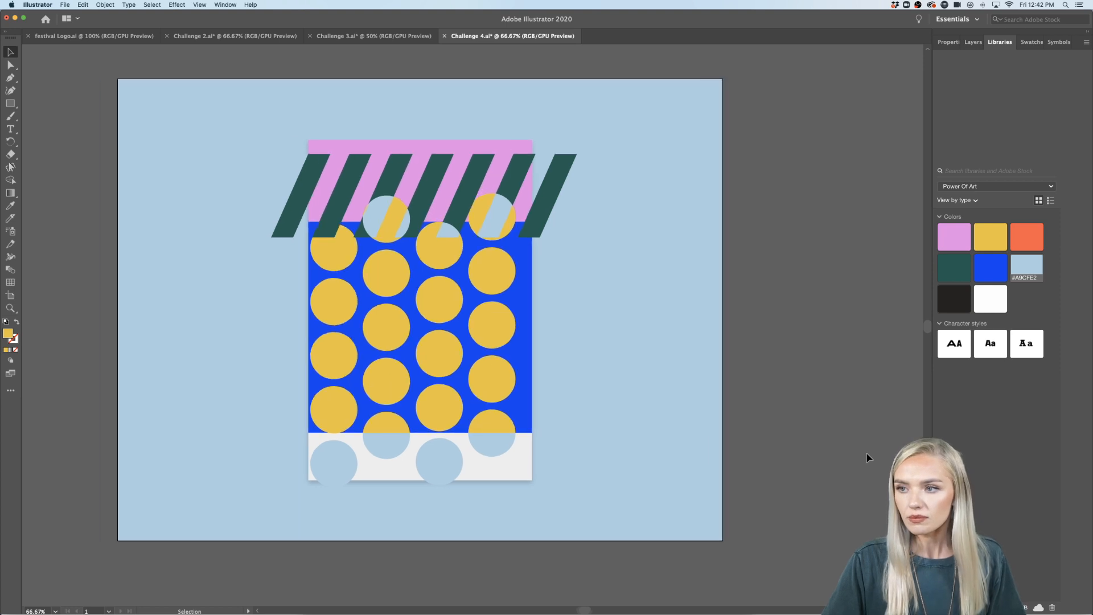
pyautogui.hscroll(2, 871, 458)
pyautogui.hscroll(-2, 755, 445)
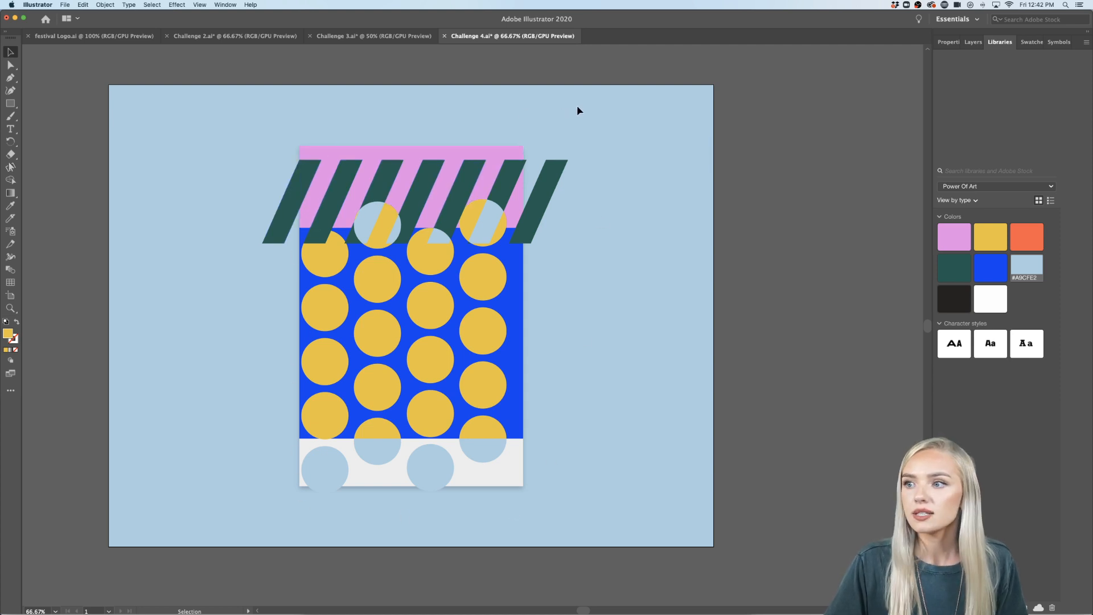
pyautogui.moveTo(593, 120); pyautogui.dragTo(229, 564)
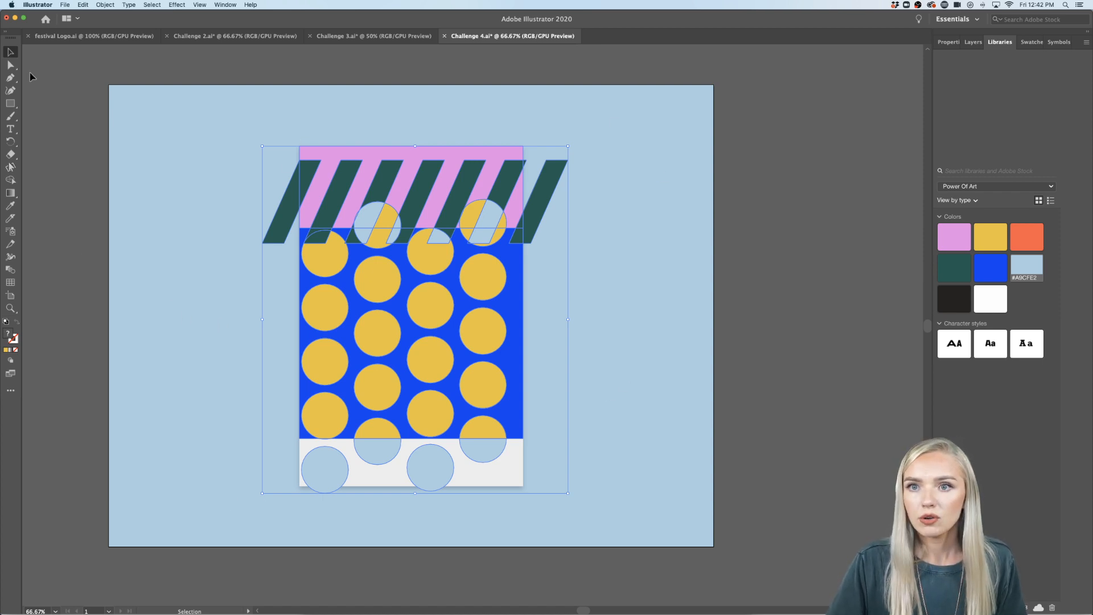
pyautogui.click(11, 103)
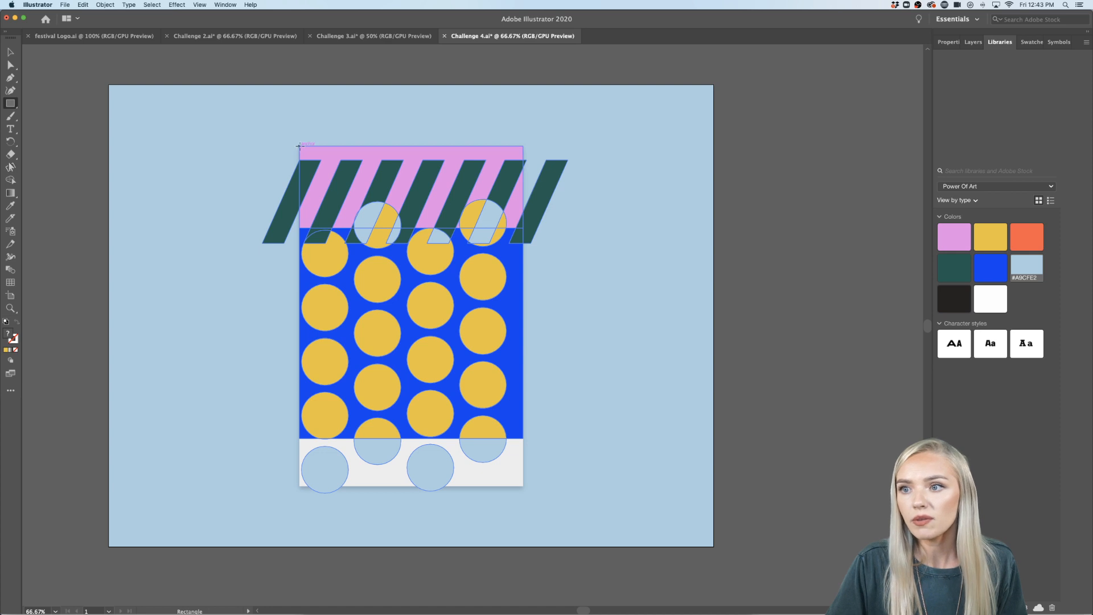
pyautogui.moveTo(298, 146); pyautogui.dragTo(525, 487)
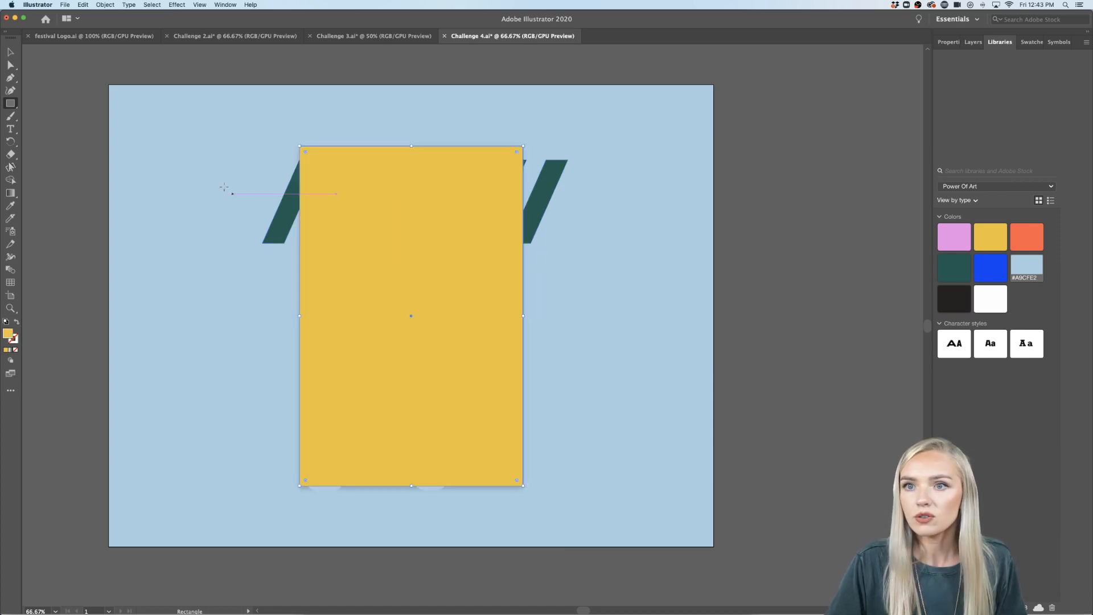
# - Select all artwork and clip the circles and stripes to the ad area with the yellow rectangle as a clipping mask
pyautogui.click(11, 52)
pyautogui.press('super+a')
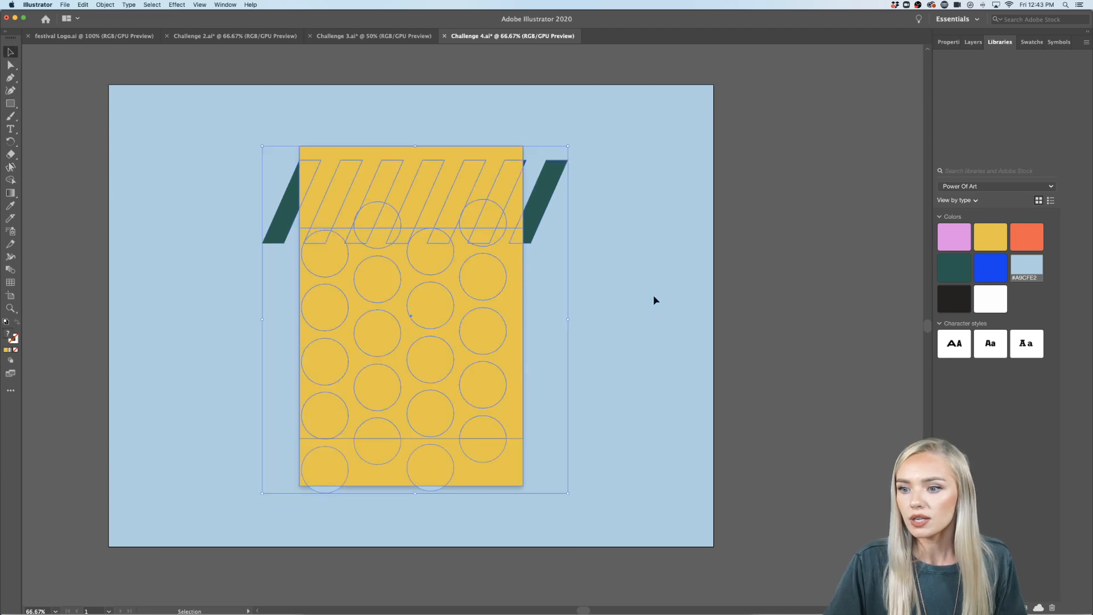
pyautogui.click(948, 43)
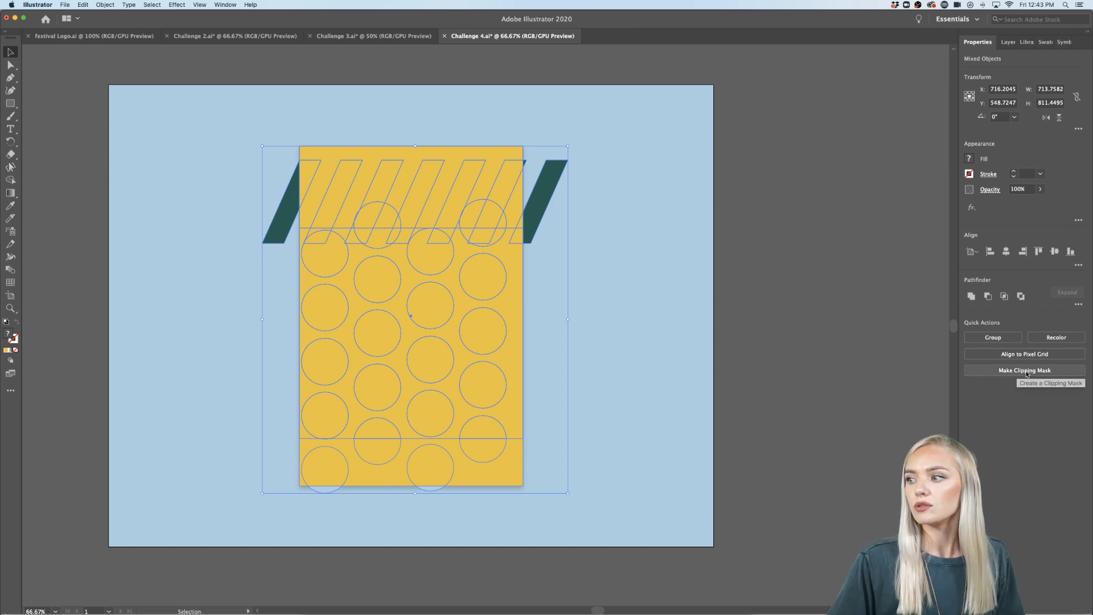
pyautogui.rightClick(506, 359)
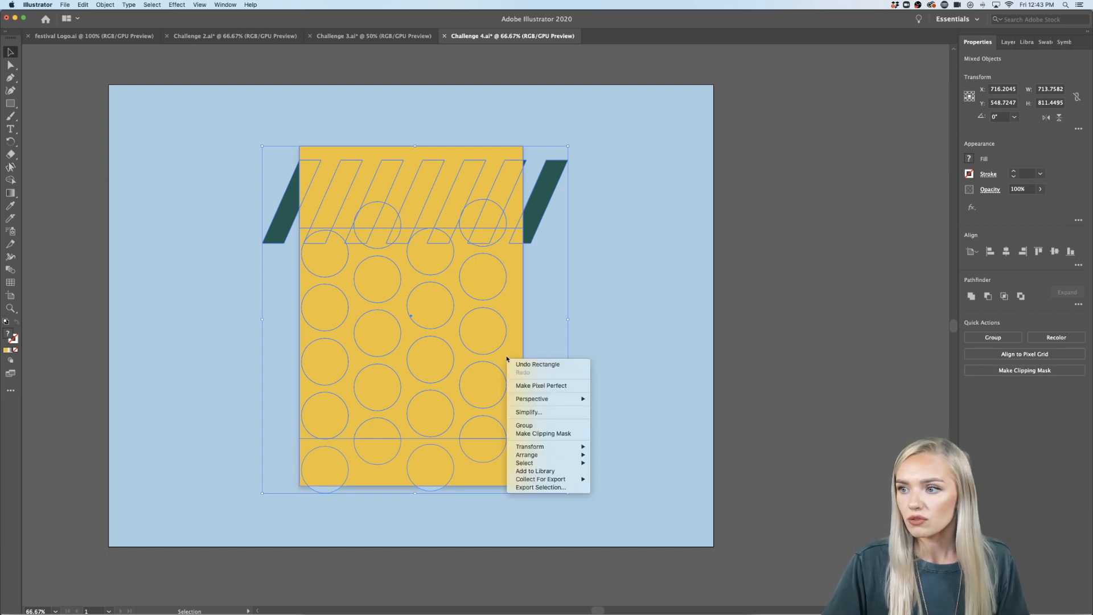
pyautogui.click(549, 435)
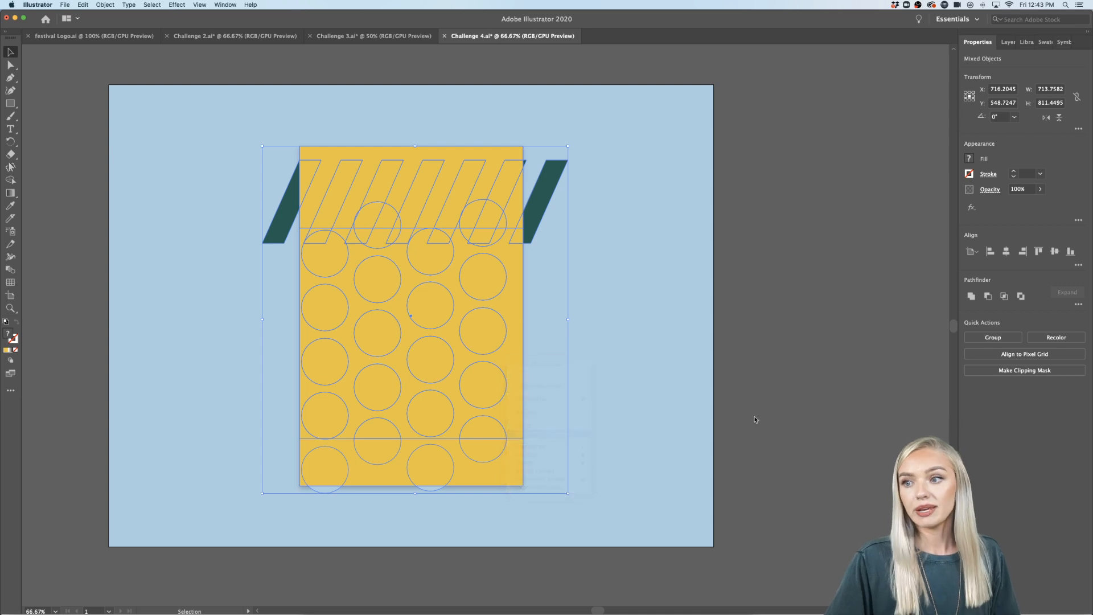
pyautogui.click(756, 421)
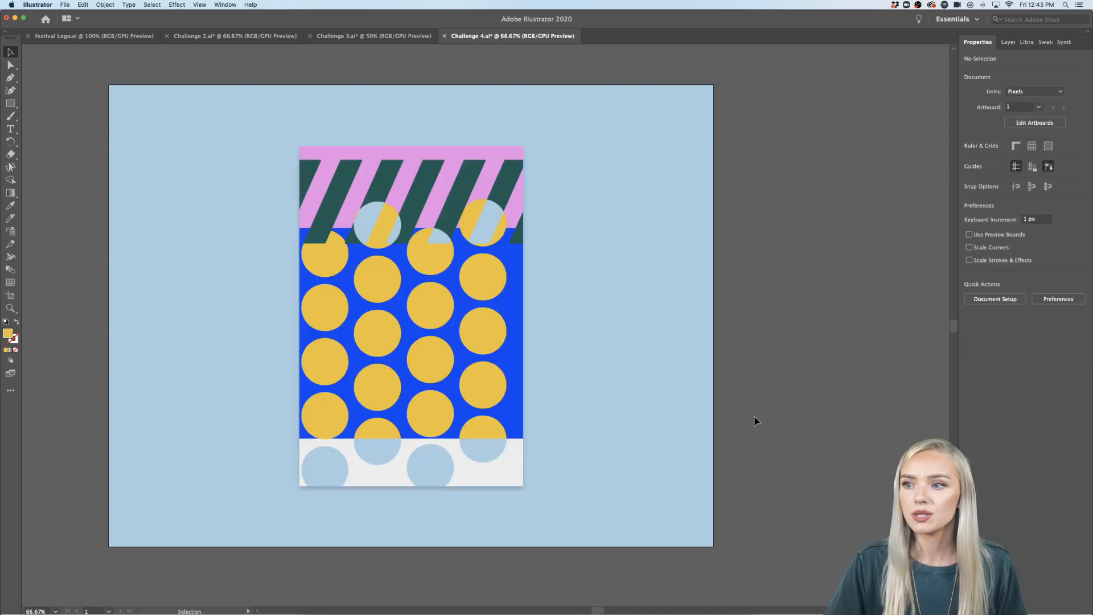
pyautogui.hscroll(-1, 756, 421)
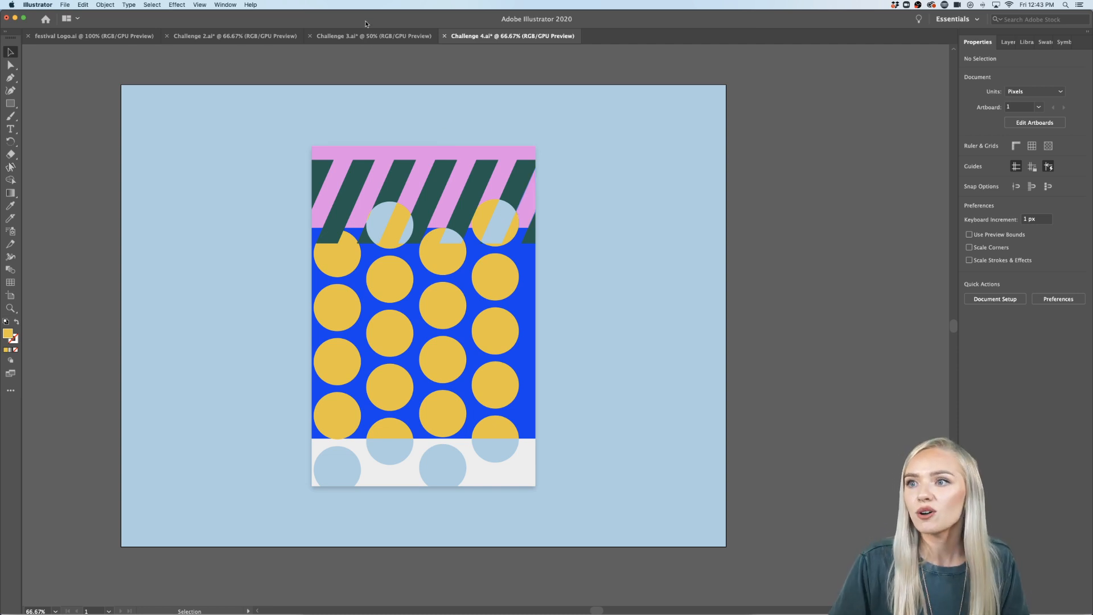
# - Examine the POWER OF ART labels in the Challenge 3 and Challenge 2 documents, and return to Challenge 4
pyautogui.click(372, 39)
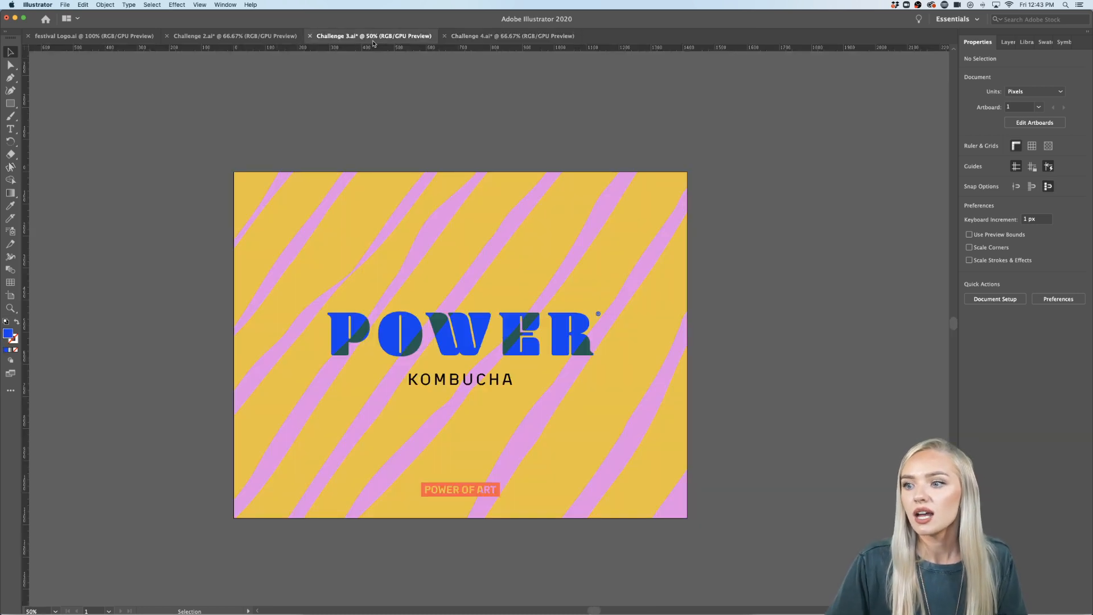
pyautogui.click(235, 36)
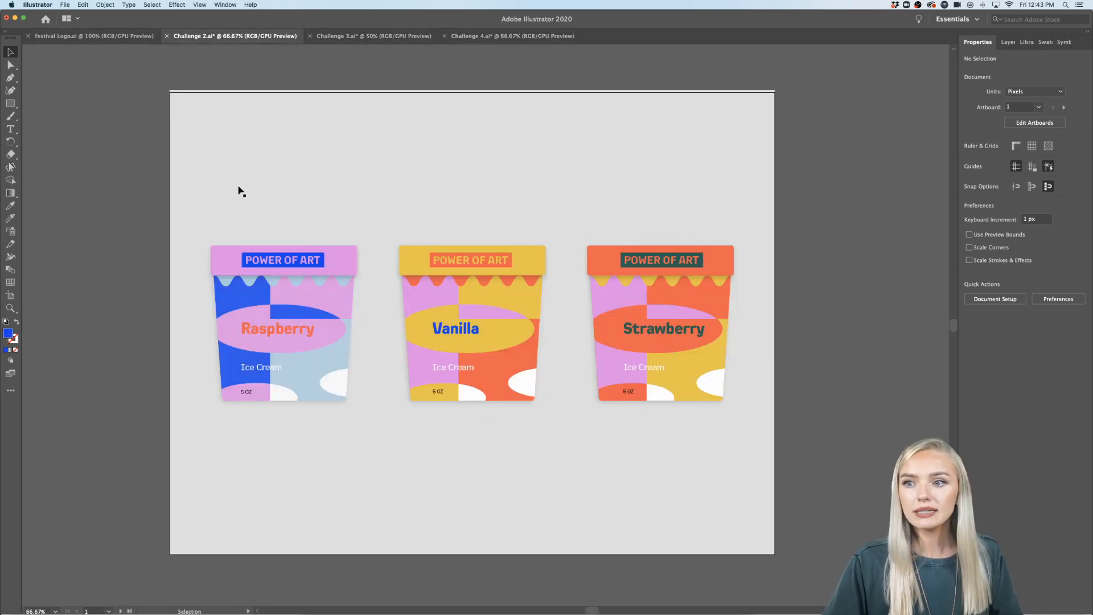
pyautogui.click(321, 262)
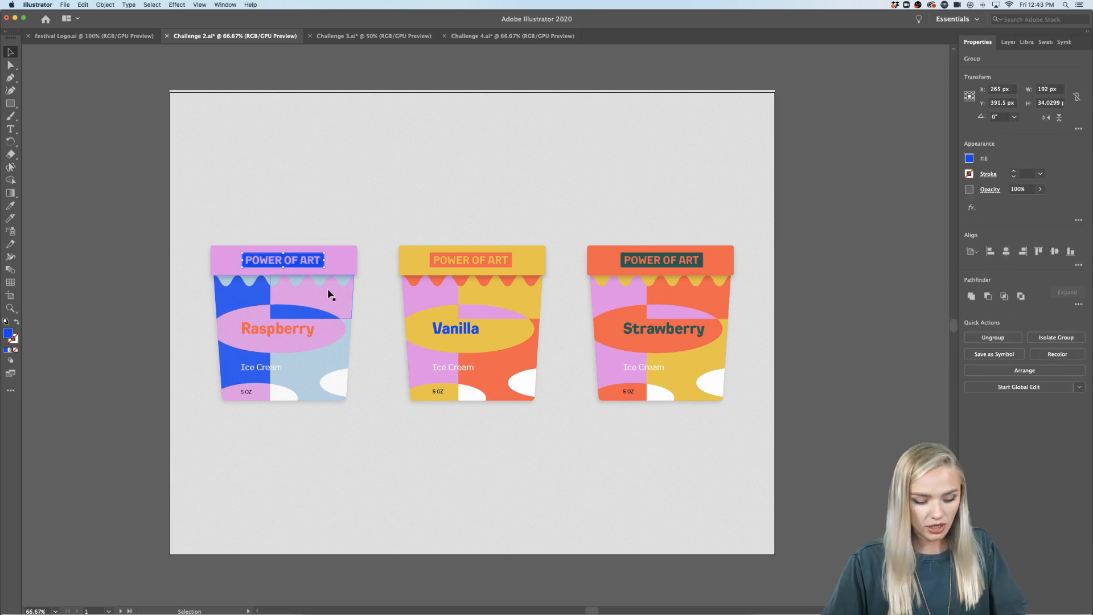
pyautogui.click(513, 36)
pyautogui.hscroll(2, 763, 284)
pyautogui.scroll(2, 763, 284)
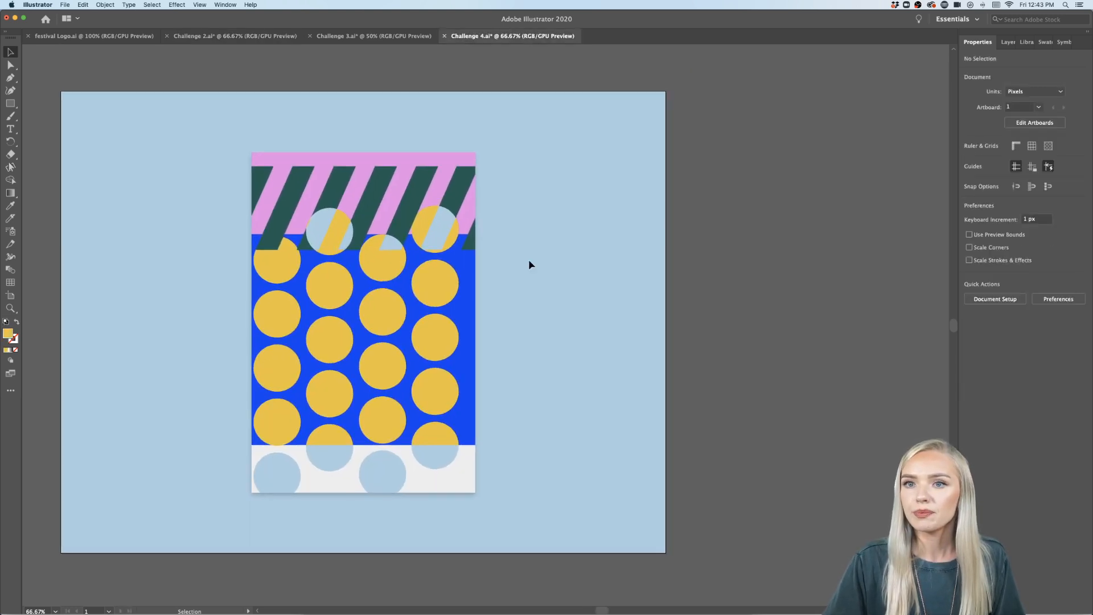
# - Draw a wide yellow rectangle on the light blue area beside the ad as the base for a label
pyautogui.click(12, 105)
pyautogui.moveTo(497, 294)
pyautogui.mouseDown()
pyautogui.moveTo(610, 359)
pyautogui.moveTo(664, 342)
pyautogui.moveTo(641, 335)
pyautogui.mouseUp()
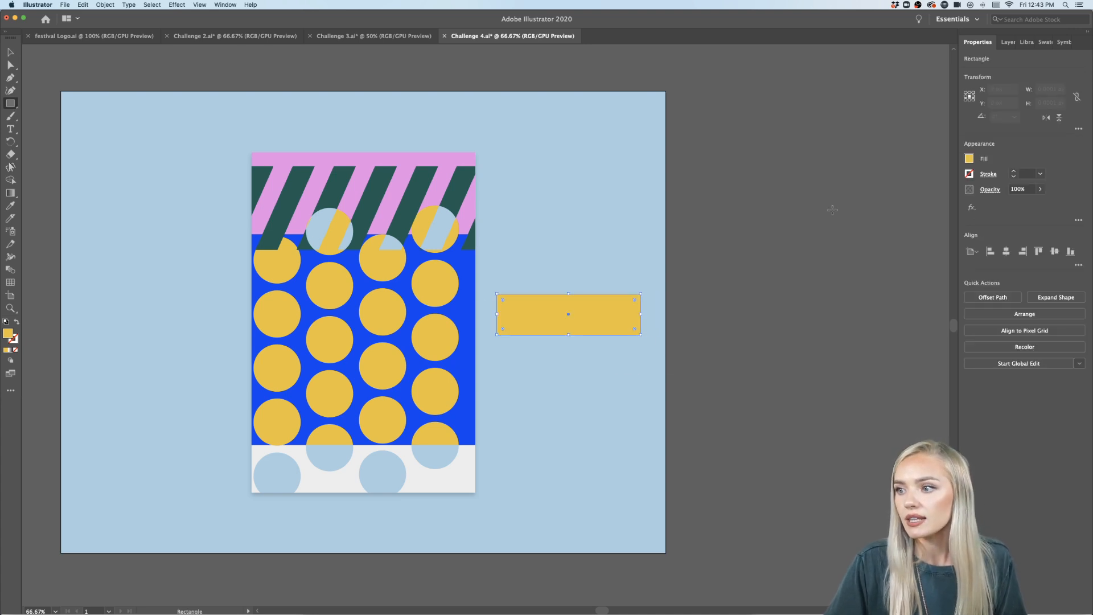
pyautogui.click(1026, 42)
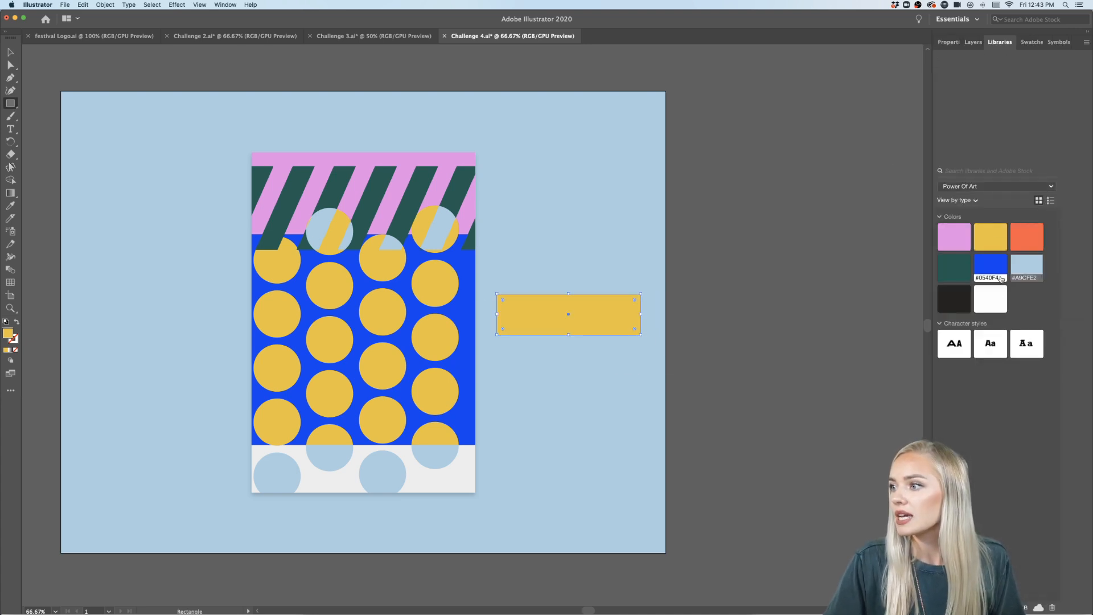
# - Add a text block reading "POWER OF ART" just above the yellow rectangle
pyautogui.click(13, 130)
pyautogui.moveTo(500, 261); pyautogui.dragTo(671, 328)
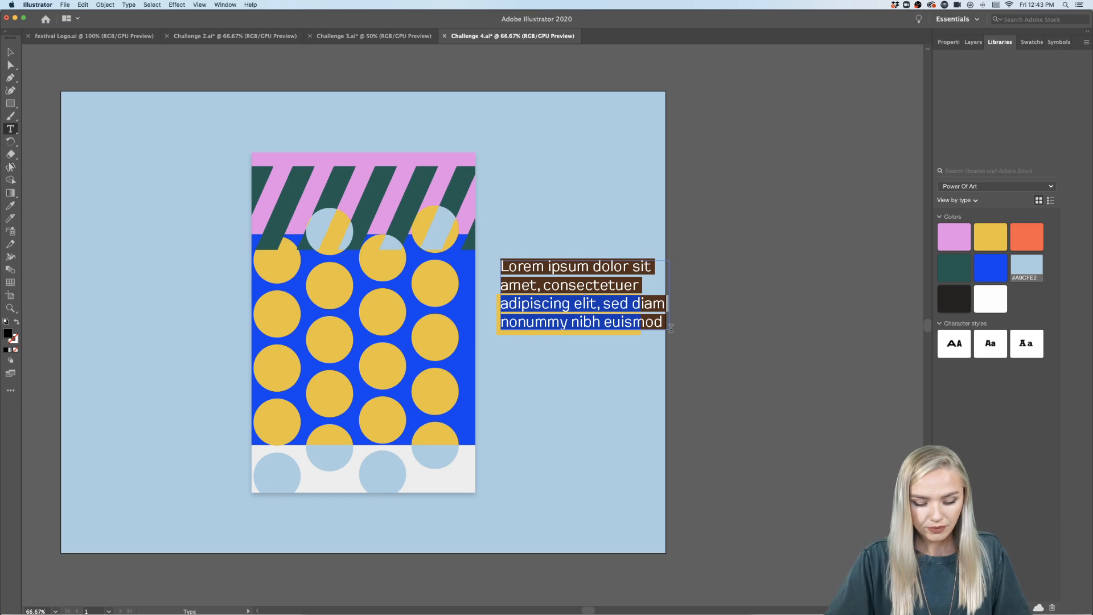
pyautogui.write('POWER OFG ART')
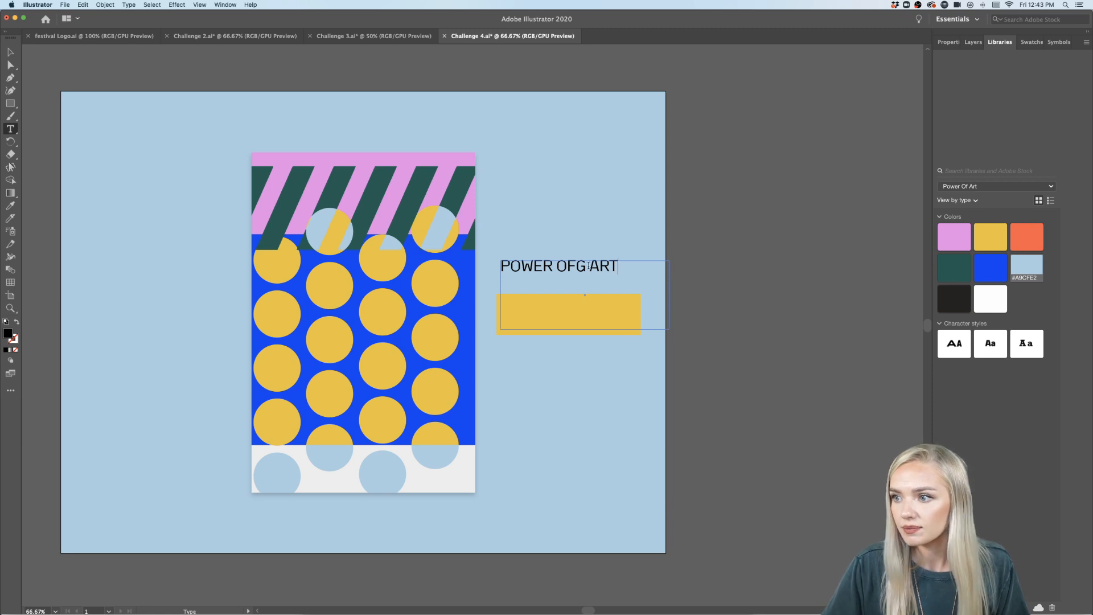
pyautogui.press('BackSpace')
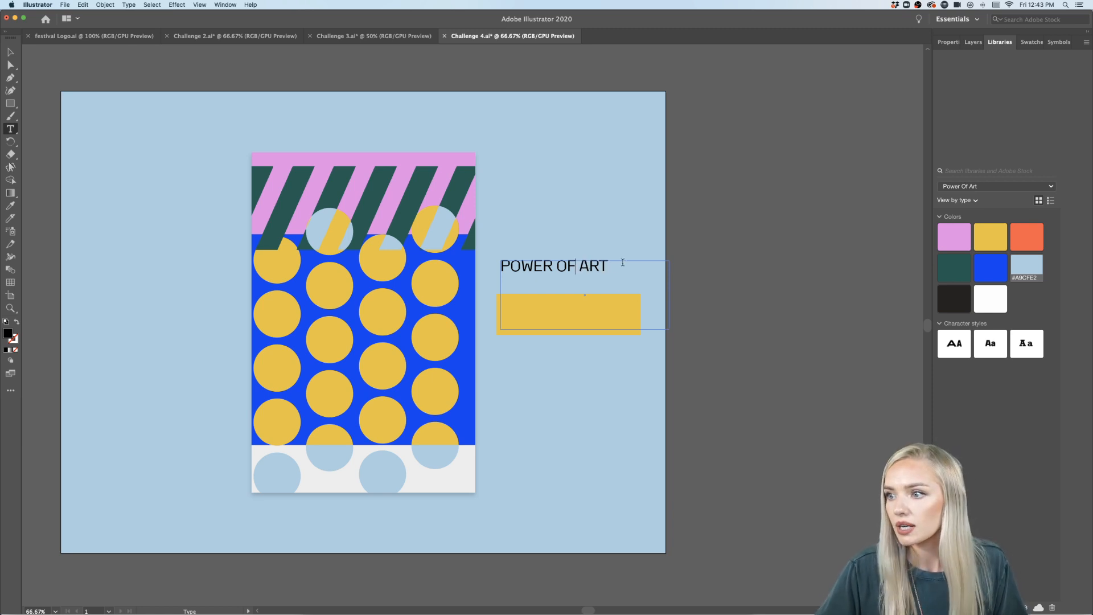
# - Apply the library's Kade Bold character style to the POWER OF ART text and set its size to 48 pt
pyautogui.moveTo(624, 262); pyautogui.dragTo(401, 260)
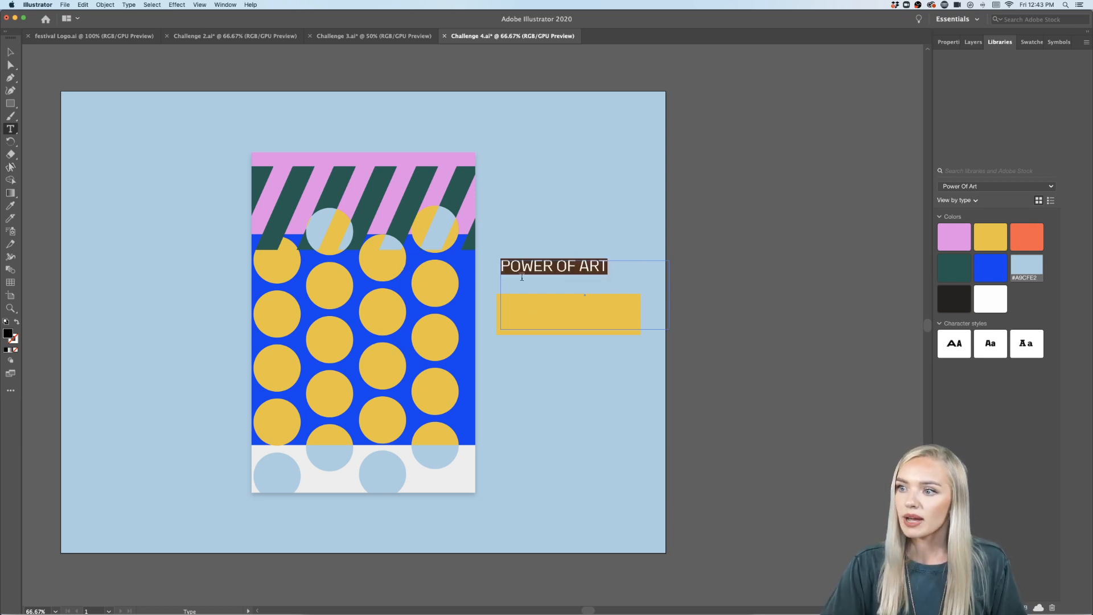
pyautogui.click(1000, 343)
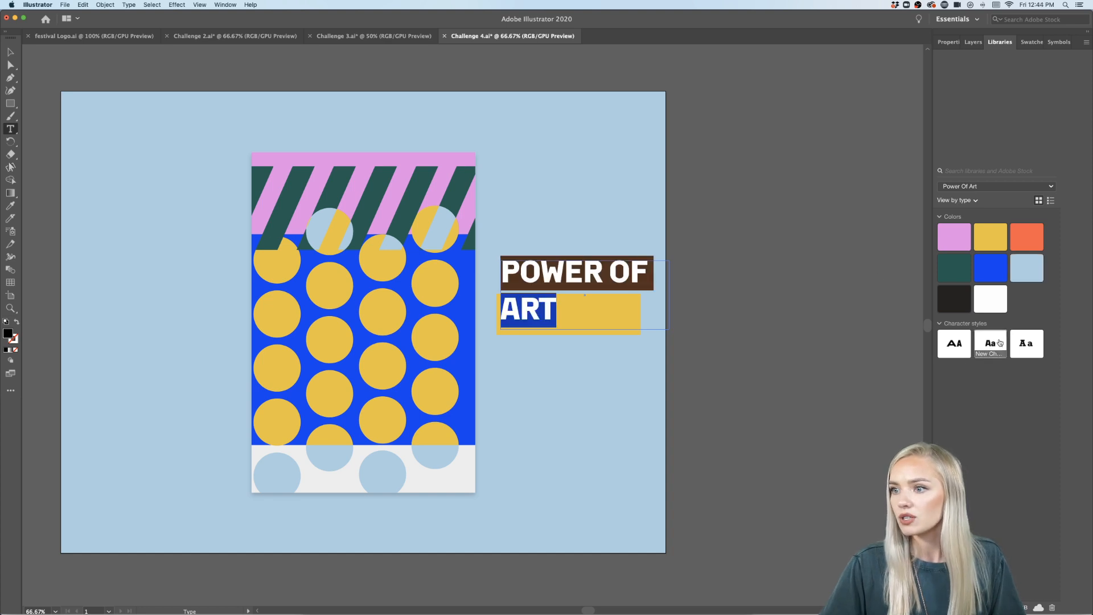
pyautogui.click(948, 42)
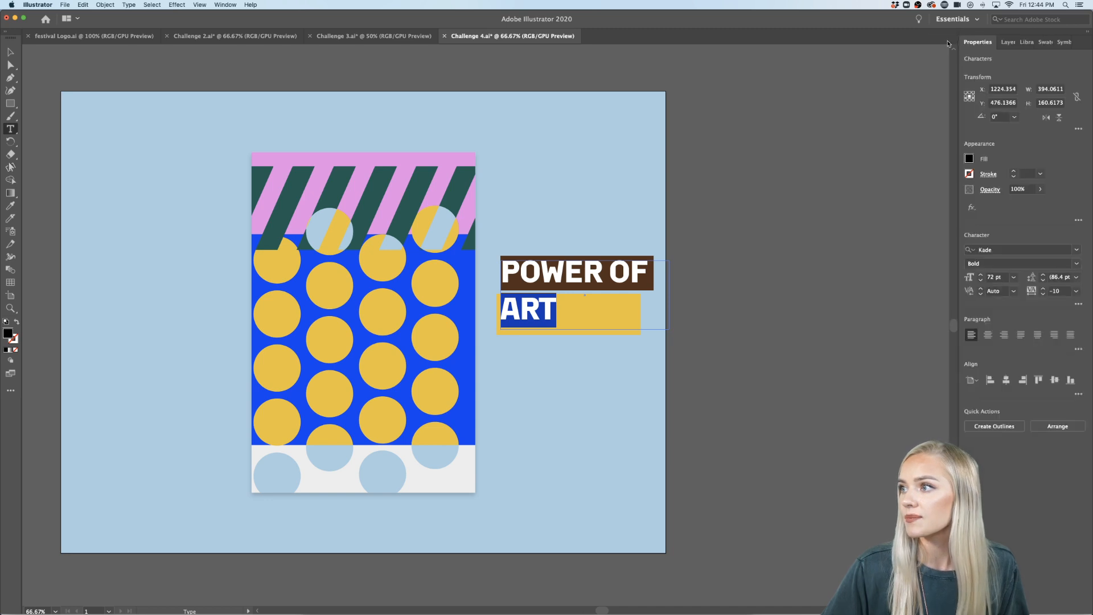
pyautogui.click(1014, 278)
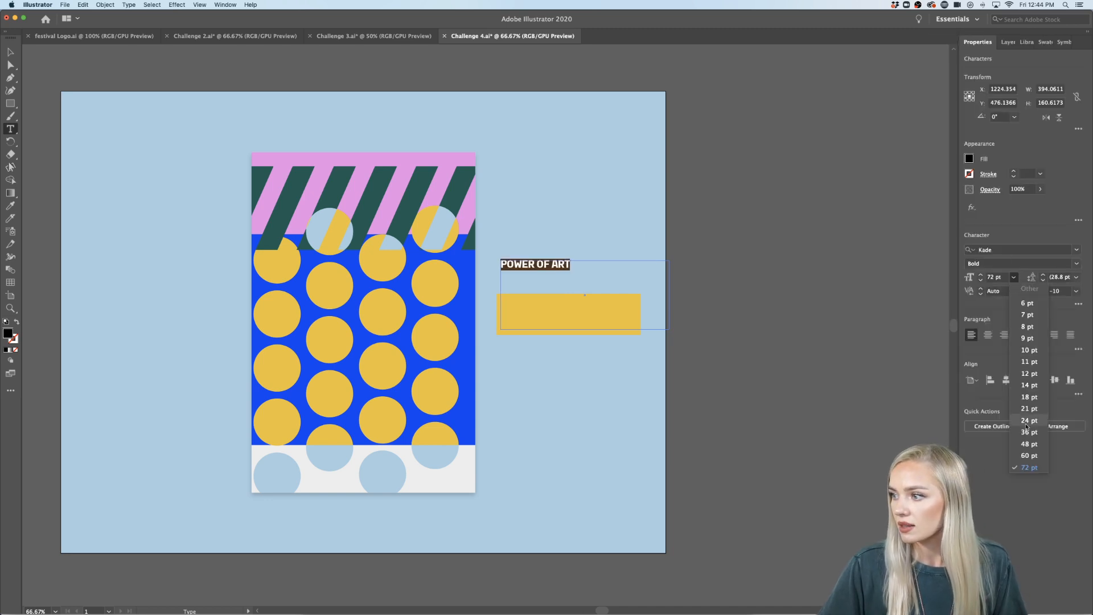
pyautogui.click(1028, 443)
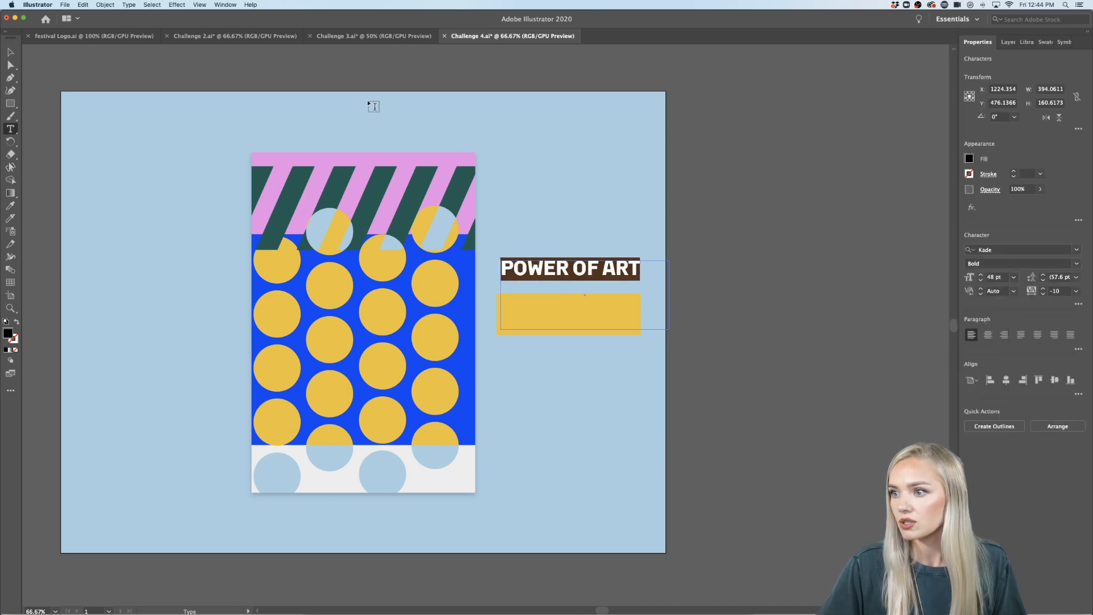
# - Convert the POWER OF ART text to outlines and move it onto the yellow rectangle
pyautogui.click(11, 53)
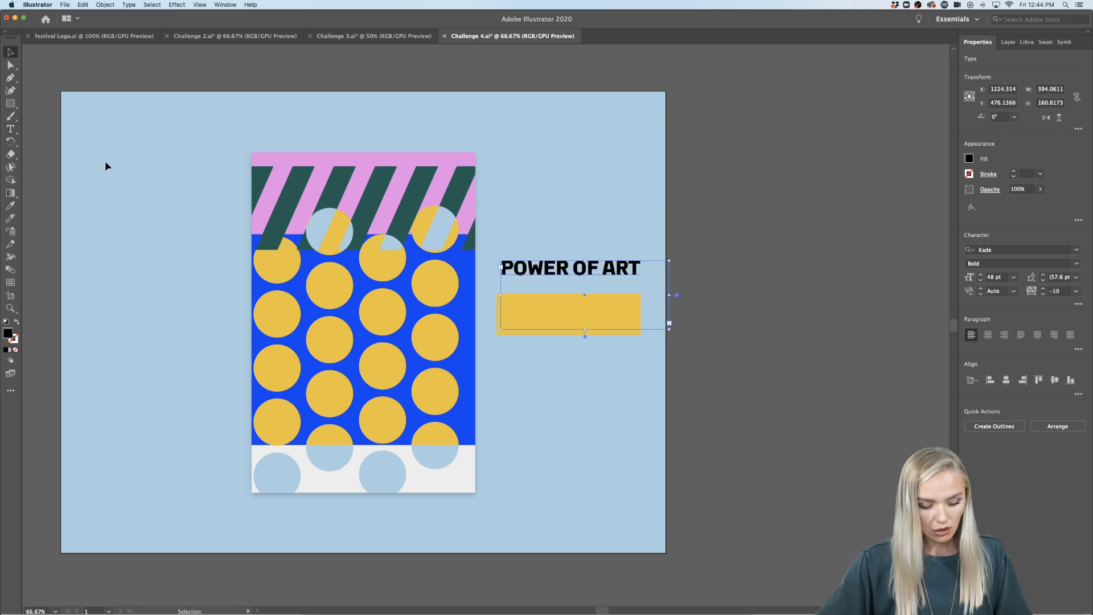
pyautogui.press('super+shift+o')
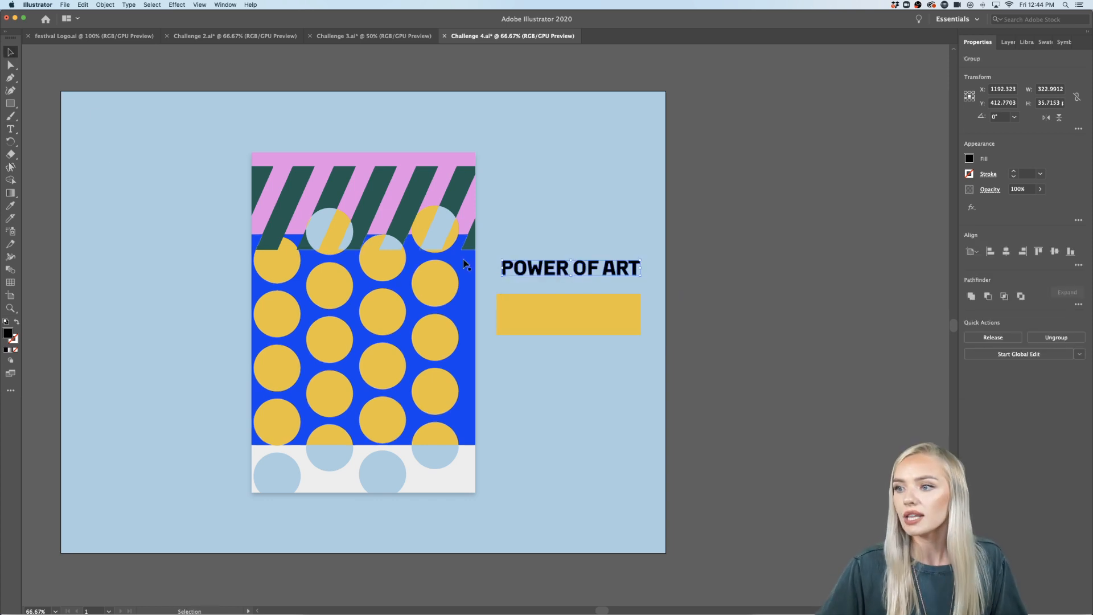
pyautogui.scroll(2, 568, 270)
pyautogui.moveTo(653, 272); pyautogui.dragTo(647, 376)
# - Widen the yellow rectangle on both sides of the lettering to about 384 px
pyautogui.click(674, 337)
pyautogui.moveTo(731, 370); pyautogui.dragTo(755, 370)
pyautogui.moveTo(407, 370); pyautogui.dragTo(385, 370)
# - Cut the POWER OF ART lettering out of the yellow rectangle with Minus Front
pyautogui.click(480, 368)
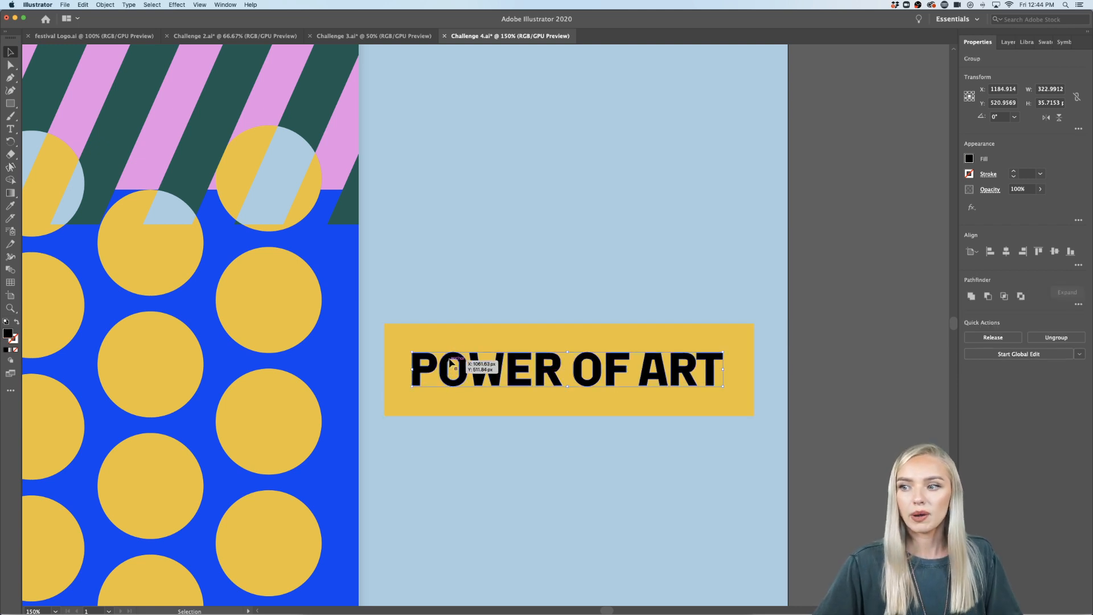
pyautogui.keyDown('shift'); pyautogui.click(452, 343); pyautogui.keyUp('shift')
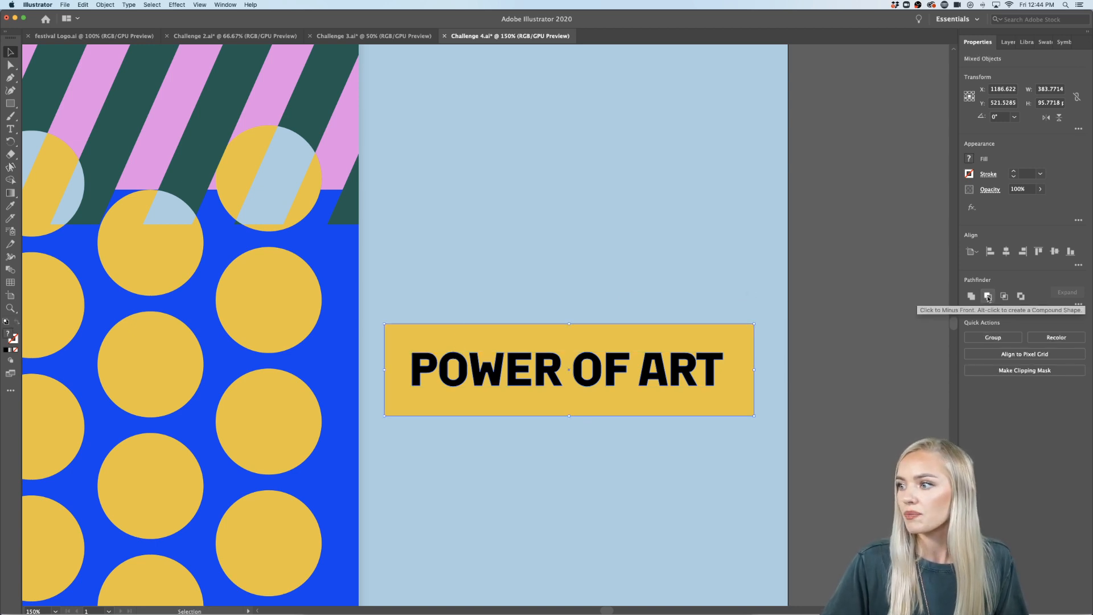
pyautogui.click(987, 296)
pyautogui.click(749, 455)
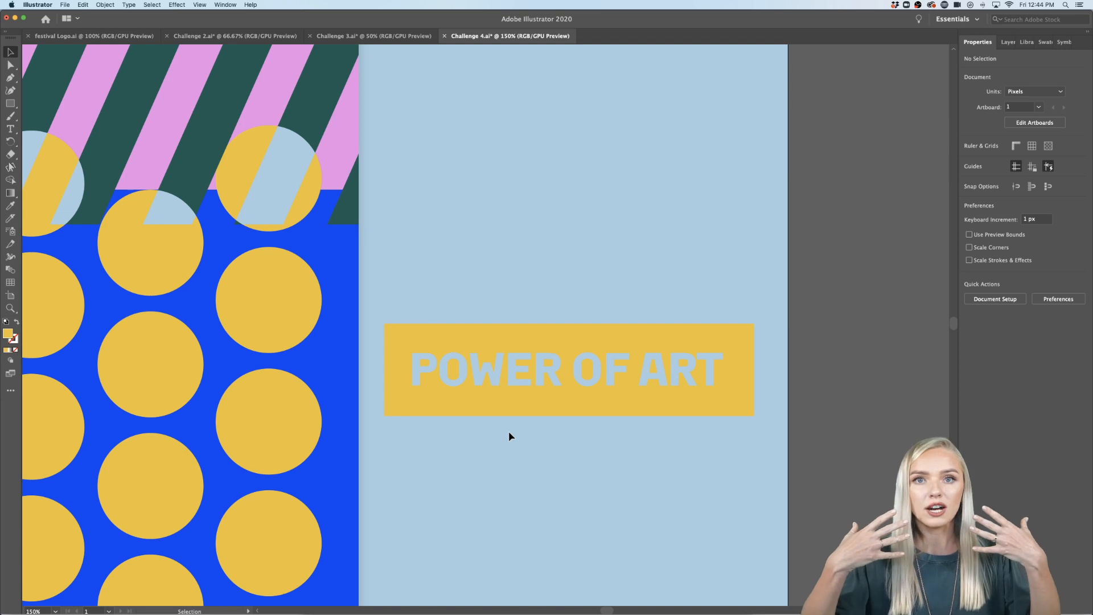
# - Try the cut-out label over the ad's circles and then across the pink and green stripes
pyautogui.moveTo(534, 406); pyautogui.dragTo(321, 410)
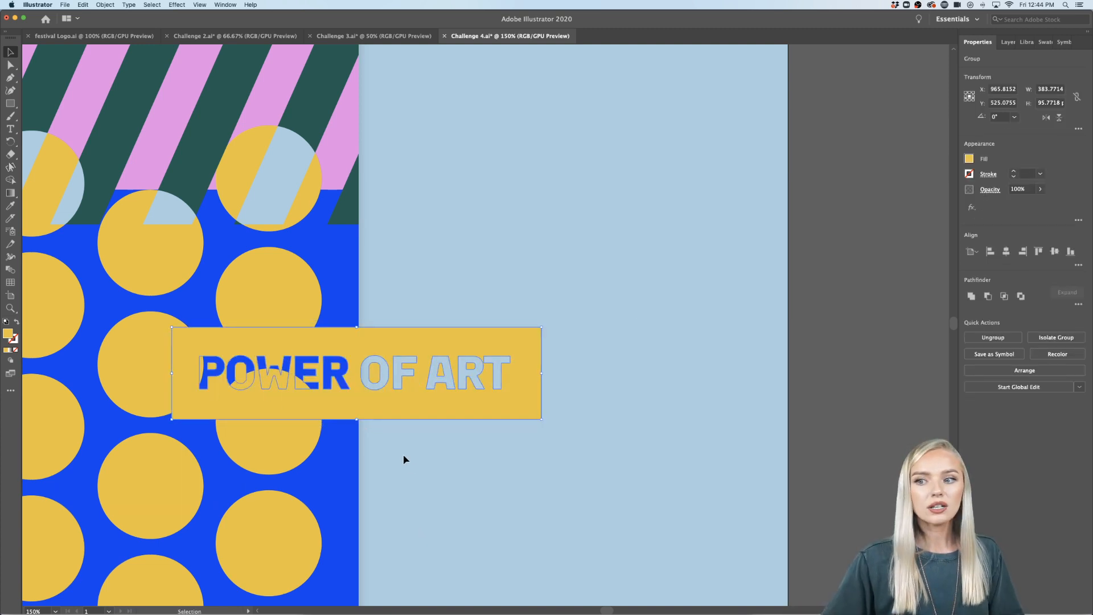
pyautogui.scroll(-1, 416, 475)
pyautogui.hscroll(-3, 416, 474)
pyautogui.scroll(-3, 415, 475)
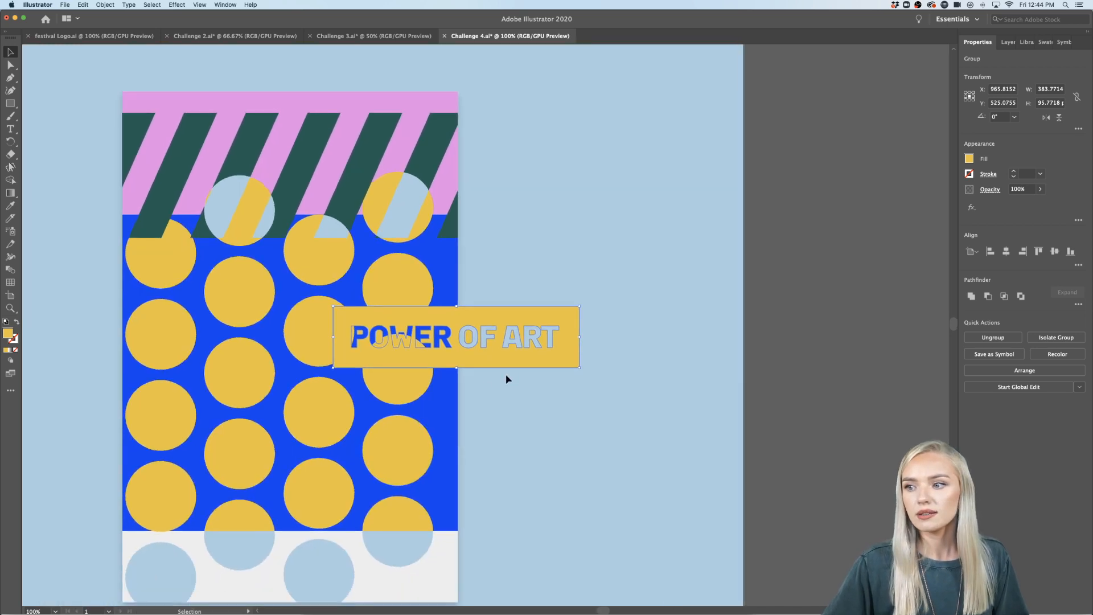
pyautogui.moveTo(529, 361); pyautogui.dragTo(362, 154)
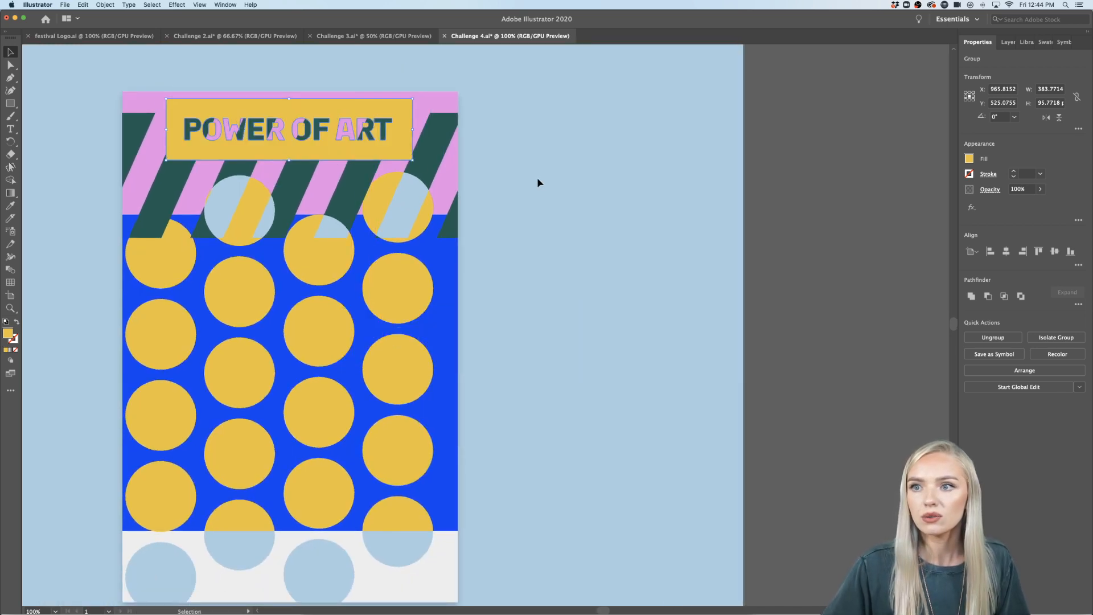
# - Shrink the cut-out label to about 183 × 46 px and place it on the light blue area beside the ad
pyautogui.scroll(3, 546, 181)
pyautogui.hscroll(-2, 547, 181)
pyautogui.scroll(1, 255, 206)
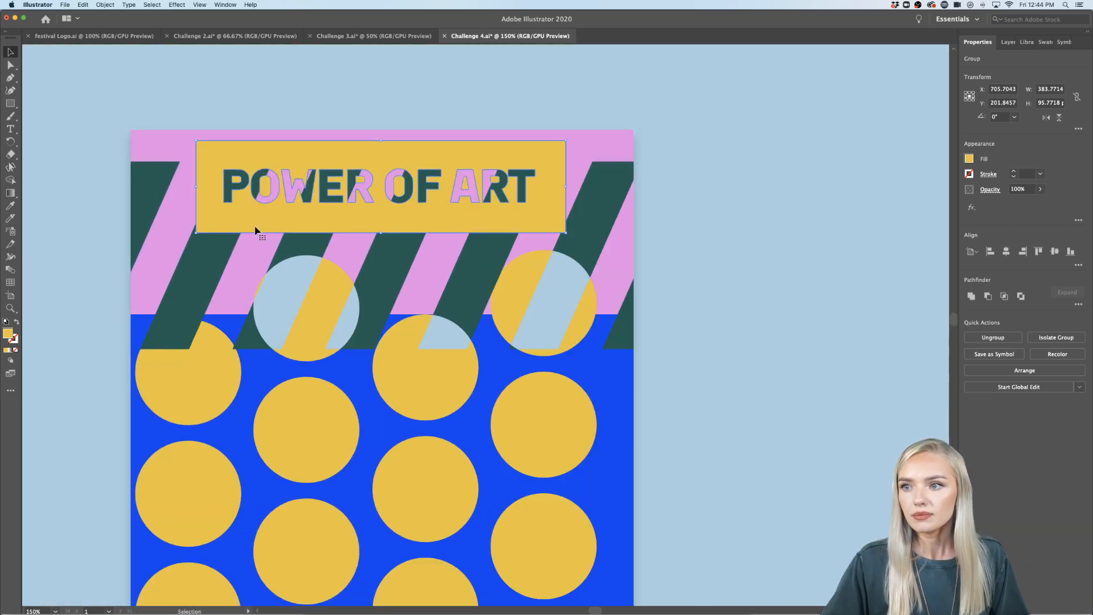
pyautogui.moveTo(567, 190); pyautogui.dragTo(617, 224)
pyautogui.press('super+0')
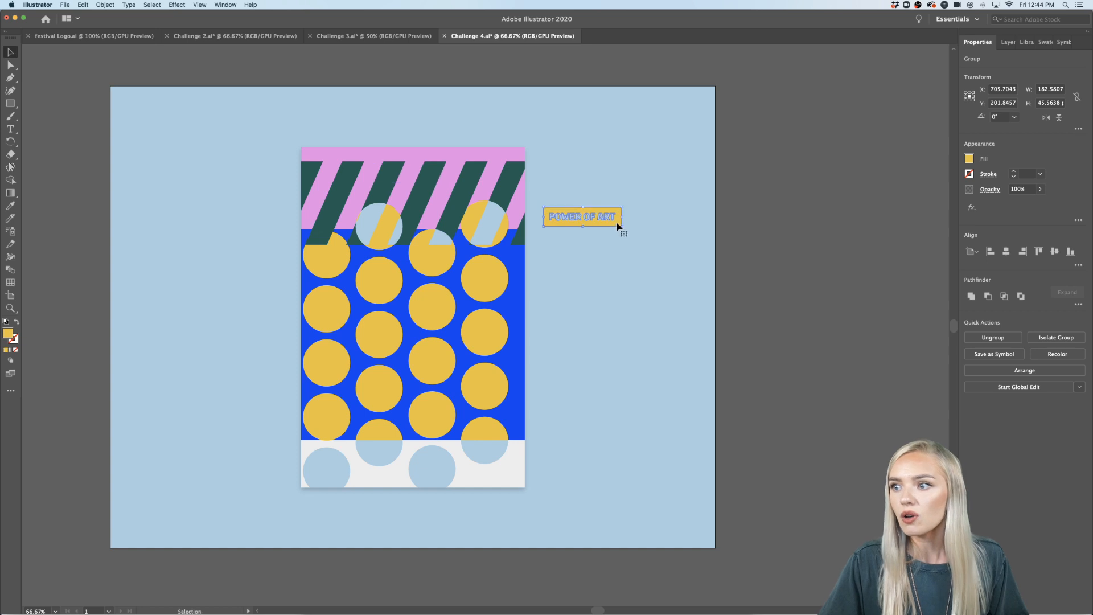
# - Try orange on the POWER OF ART label, and recolor it pink from the Power Of Art library
pyautogui.click(1027, 42)
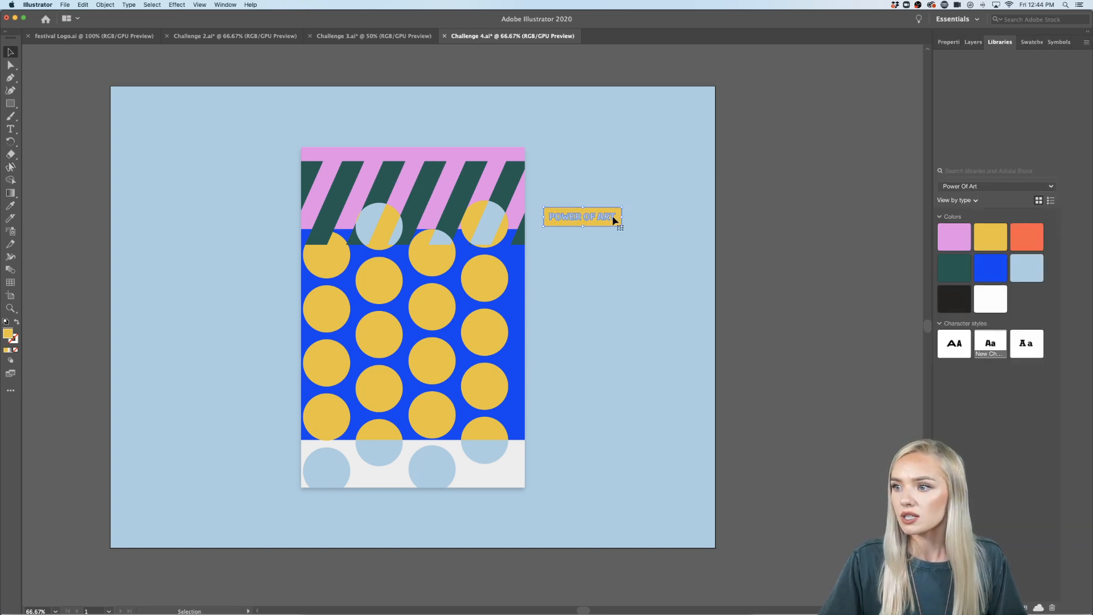
pyautogui.click(1027, 239)
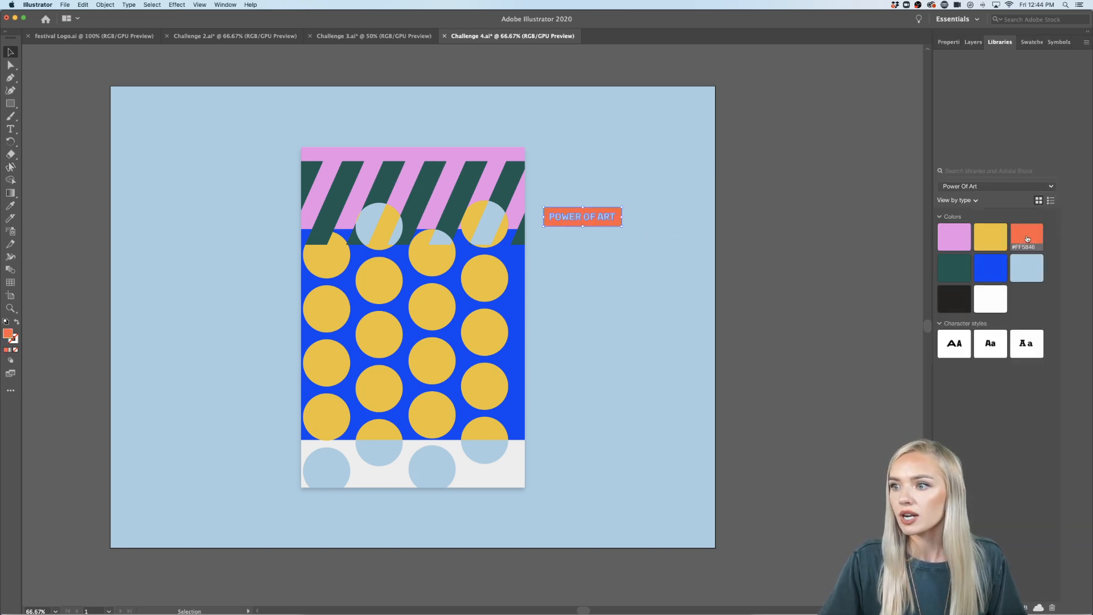
pyautogui.click(956, 238)
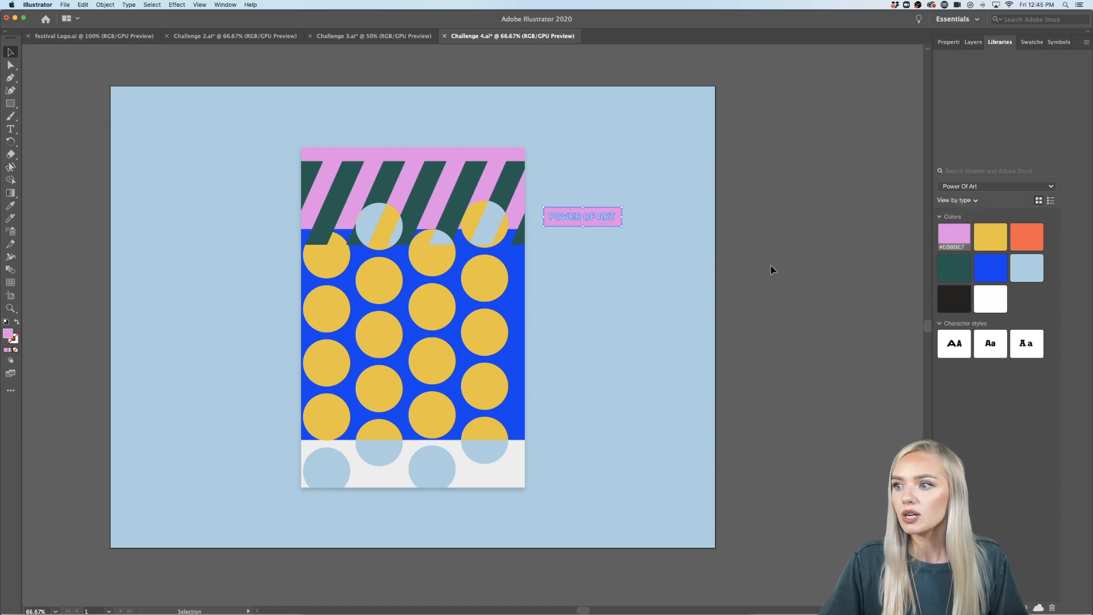
# - Place the pink label over the ad's leftmost circles, rotated 90° to read upward and enlarged to span most of the blue area
pyautogui.moveTo(561, 213); pyautogui.dragTo(342, 343)
pyautogui.moveTo(406, 359); pyautogui.dragTo(436, 263)
pyautogui.moveTo(372, 340); pyautogui.dragTo(349, 327)
pyautogui.click(664, 360)
pyautogui.hscroll(-3, 664, 360)
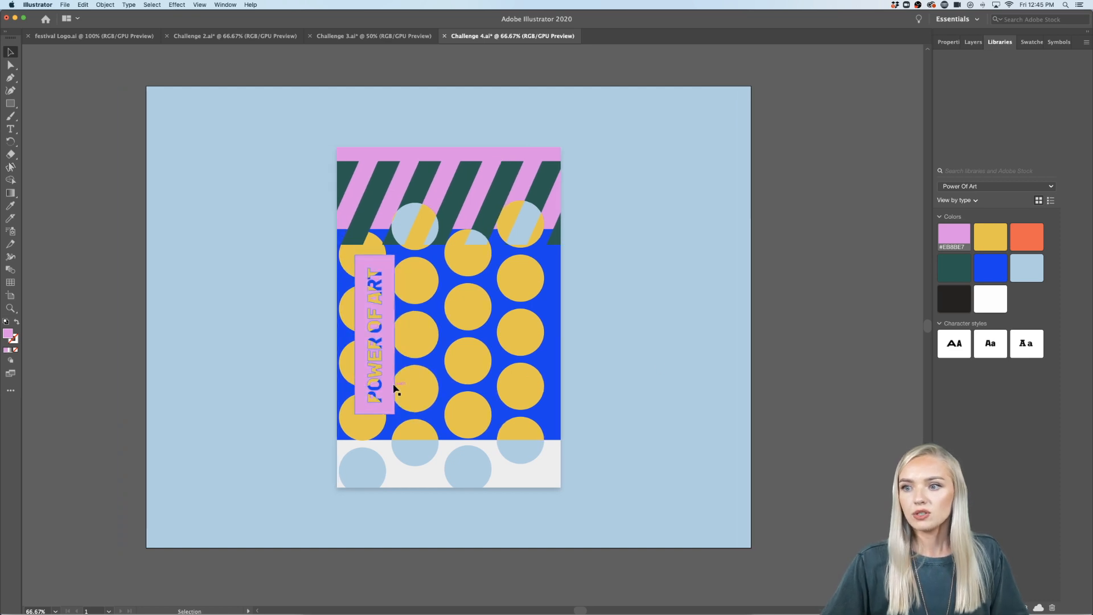
pyautogui.press('super+1')
pyautogui.scroll(2, 397, 384)
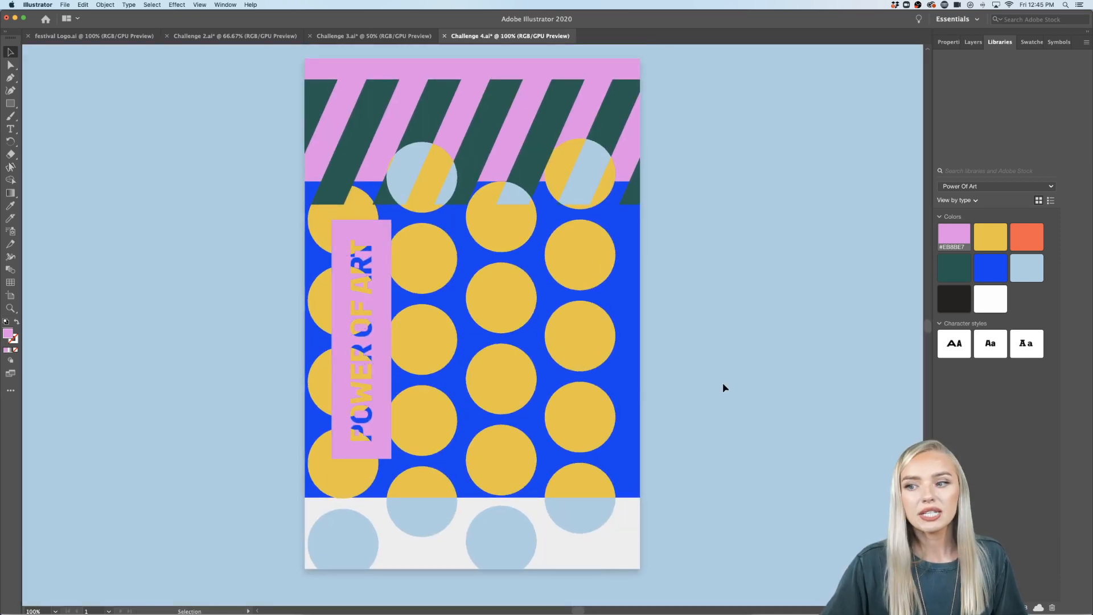
# - Try the vertical POWER OF ART label over the ad's leftmost column of circles, directly below the pink band
pyautogui.press('super+minus')
pyautogui.hscroll(3, 772, 409)
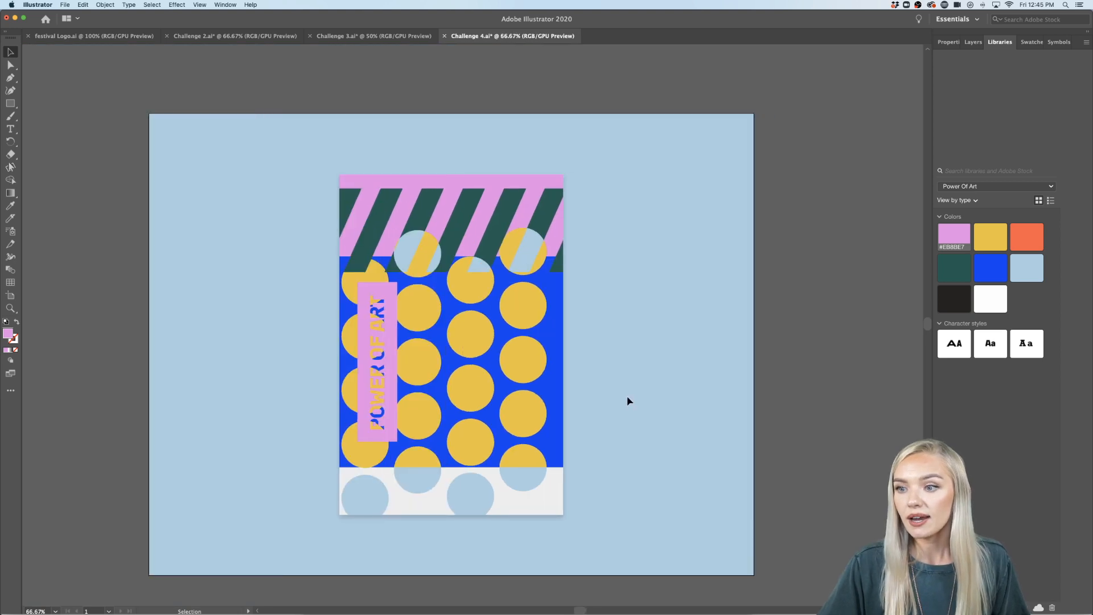
pyautogui.press('super+1')
pyautogui.moveTo(268, 309); pyautogui.dragTo(249, 270)
pyautogui.click(689, 380)
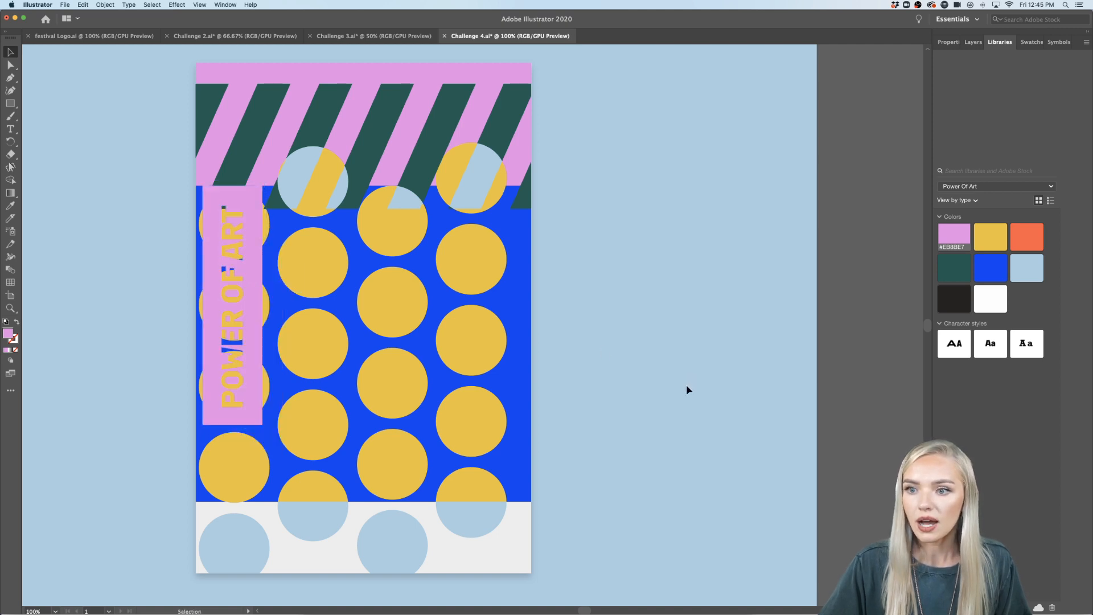
pyautogui.hscroll(-2, 669, 410)
pyautogui.hscroll(-1, 669, 413)
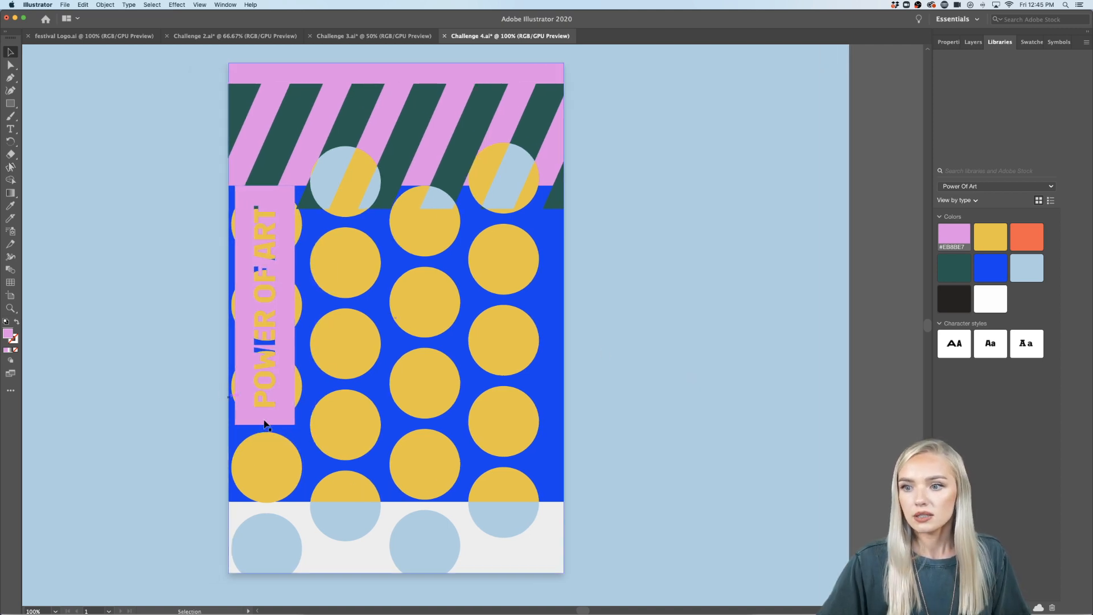
# - Rotate the POWER OF ART label back to horizontal, shrink it and place it near the left end of the ad's white strip
pyautogui.click(293, 430)
pyautogui.moveTo(293, 430); pyautogui.dragTo(301, 481)
pyautogui.moveTo(311, 238); pyautogui.dragTo(383, 551)
pyautogui.scroll(-1, 641, 548)
pyautogui.press('super+minus')
pyautogui.press('super+minus')
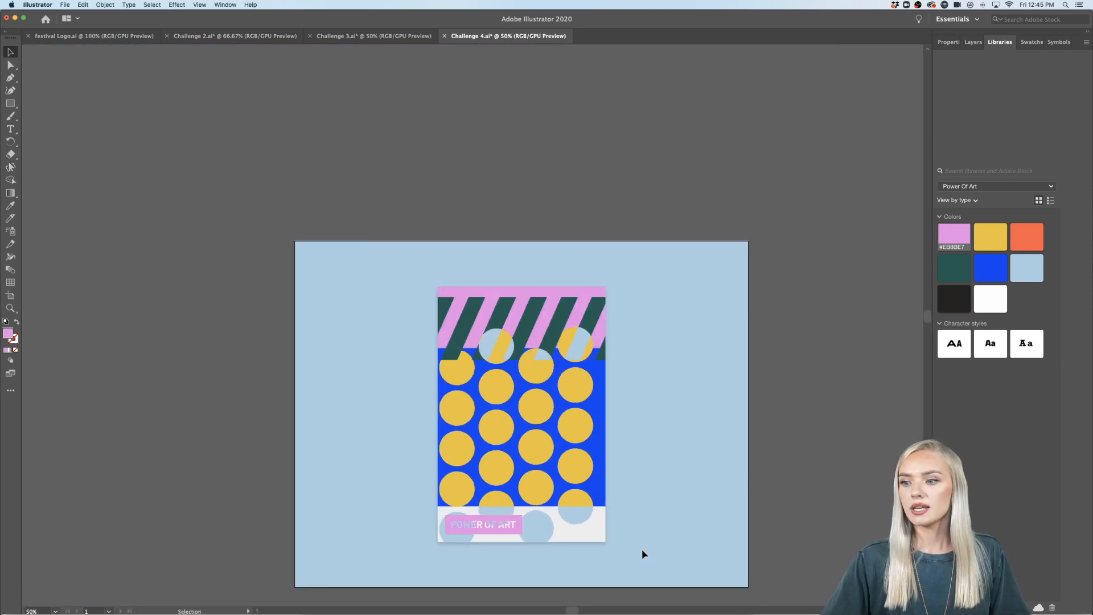
pyautogui.hscroll(2, 643, 553)
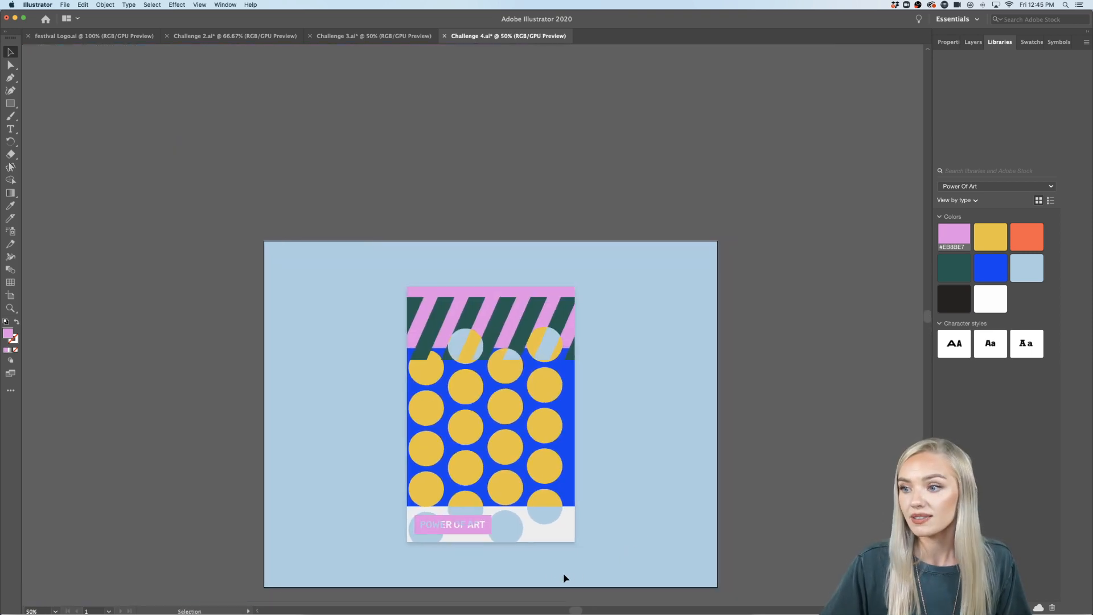
pyautogui.scroll(1, 561, 566)
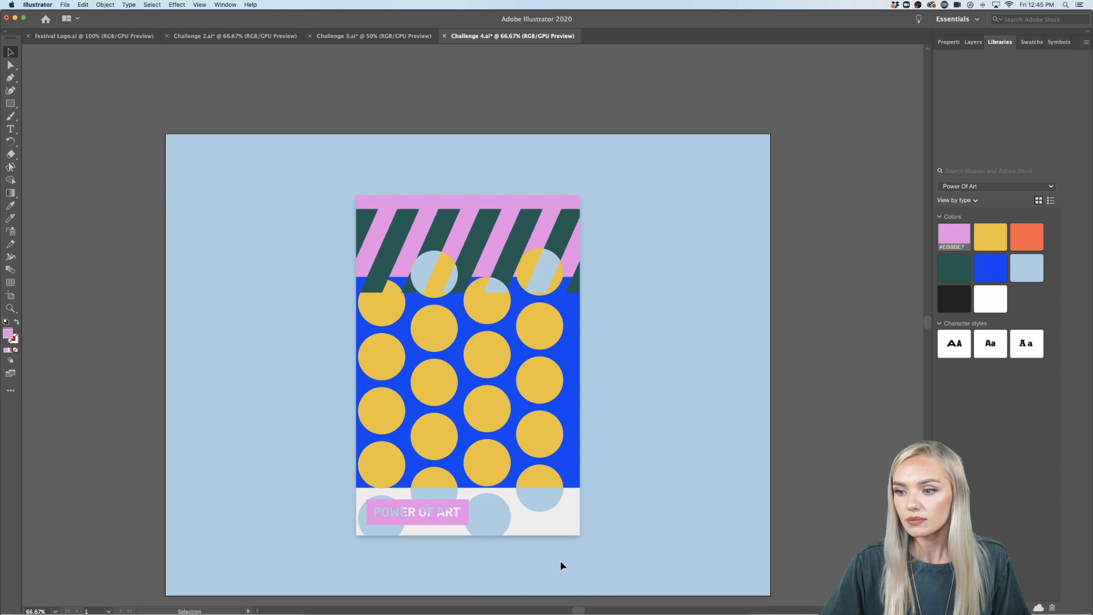
pyautogui.scroll(1, 561, 566)
pyautogui.scroll(2, 555, 564)
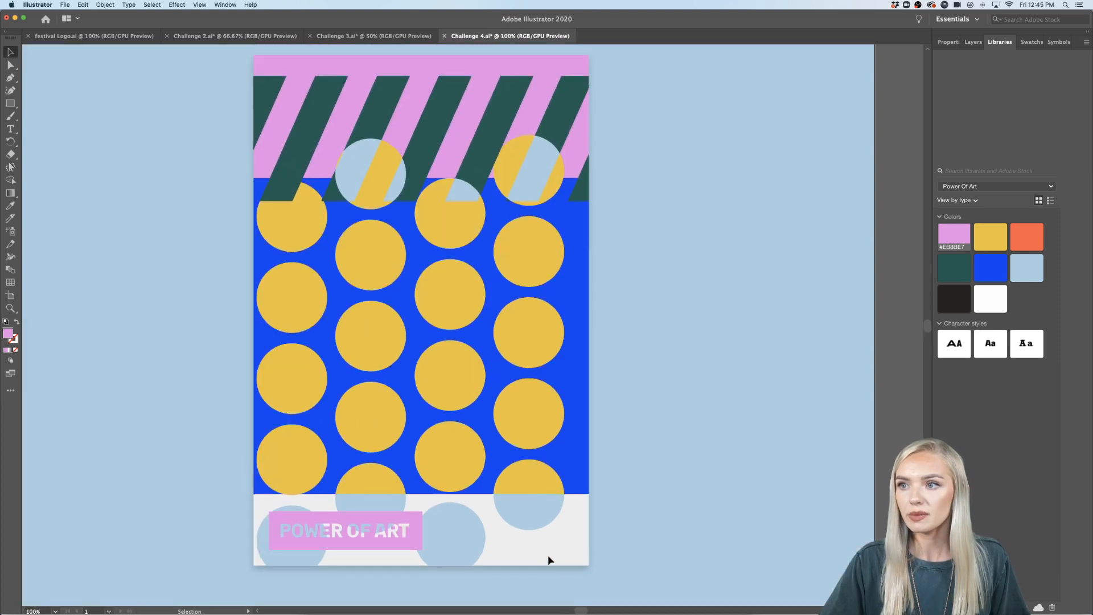
# - Draw a pink rectangle across the ad's right edge and shear it 17° along the horizontal axis
pyautogui.click(10, 103)
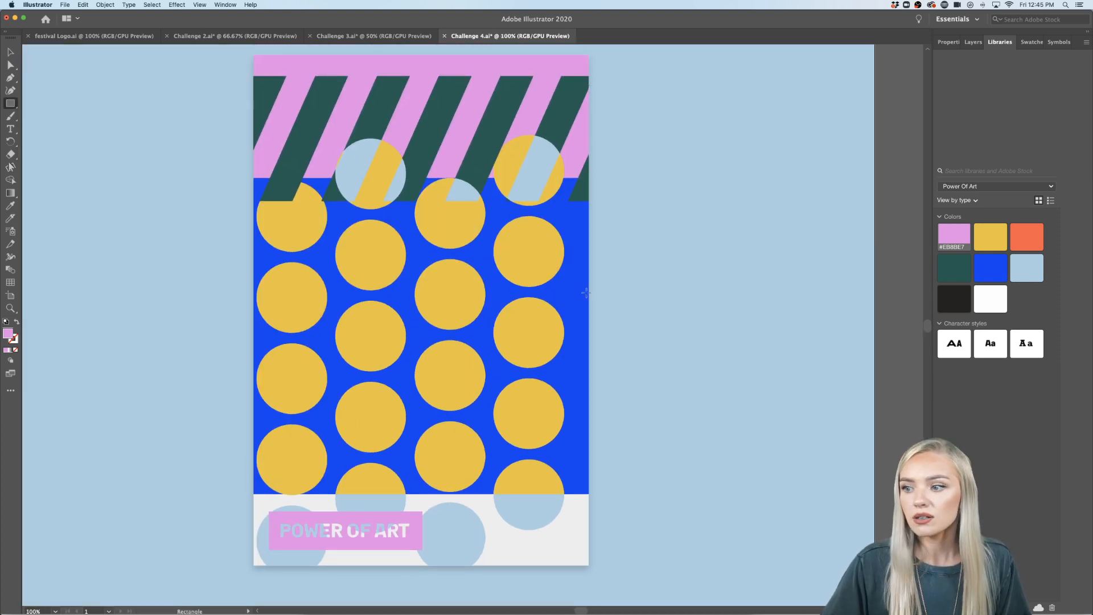
pyautogui.moveTo(664, 335); pyautogui.dragTo(542, 396)
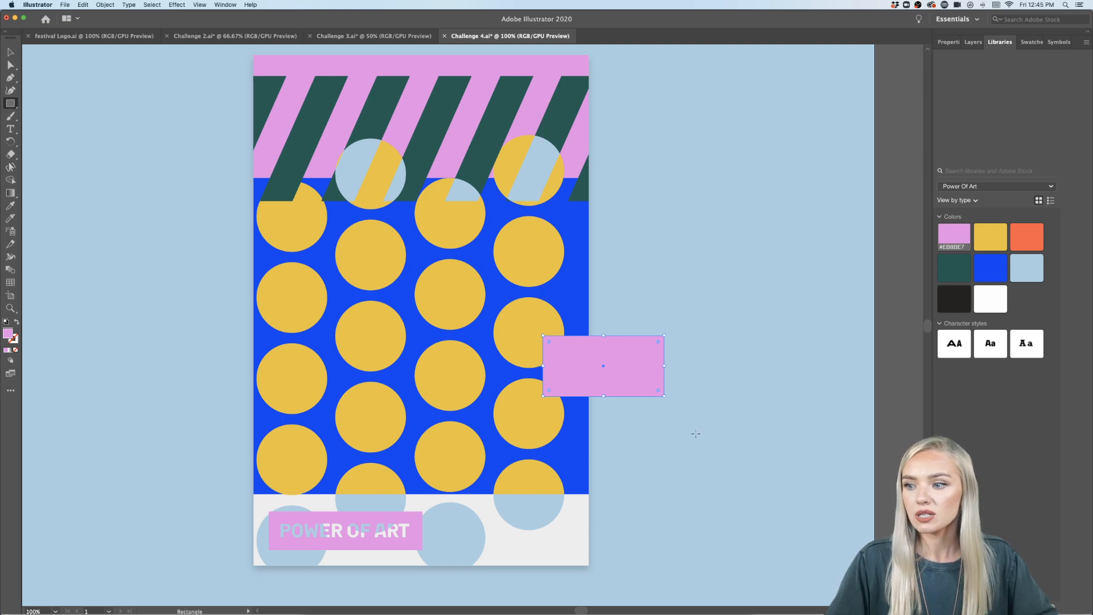
pyautogui.click(108, 6)
pyautogui.moveTo(116, 15)
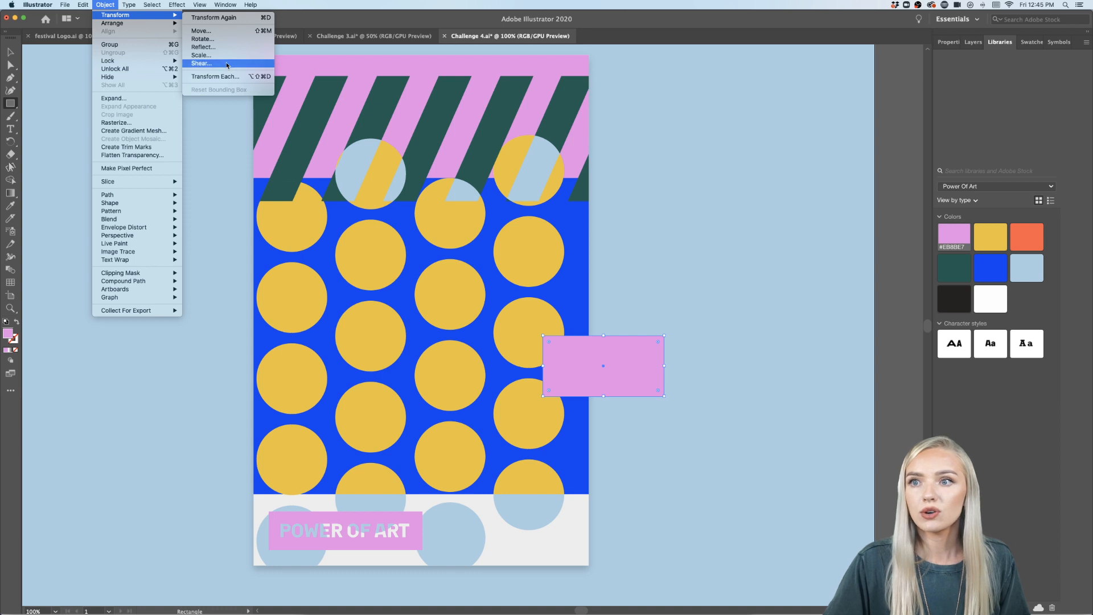
pyautogui.click(226, 64)
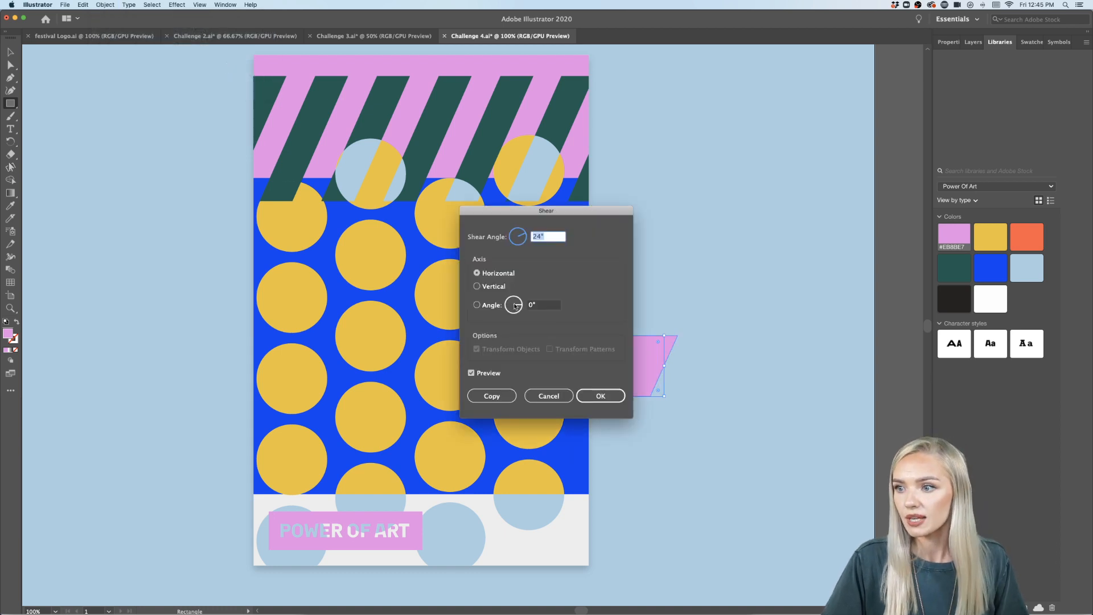
pyautogui.moveTo(566, 216); pyautogui.dragTo(806, 279)
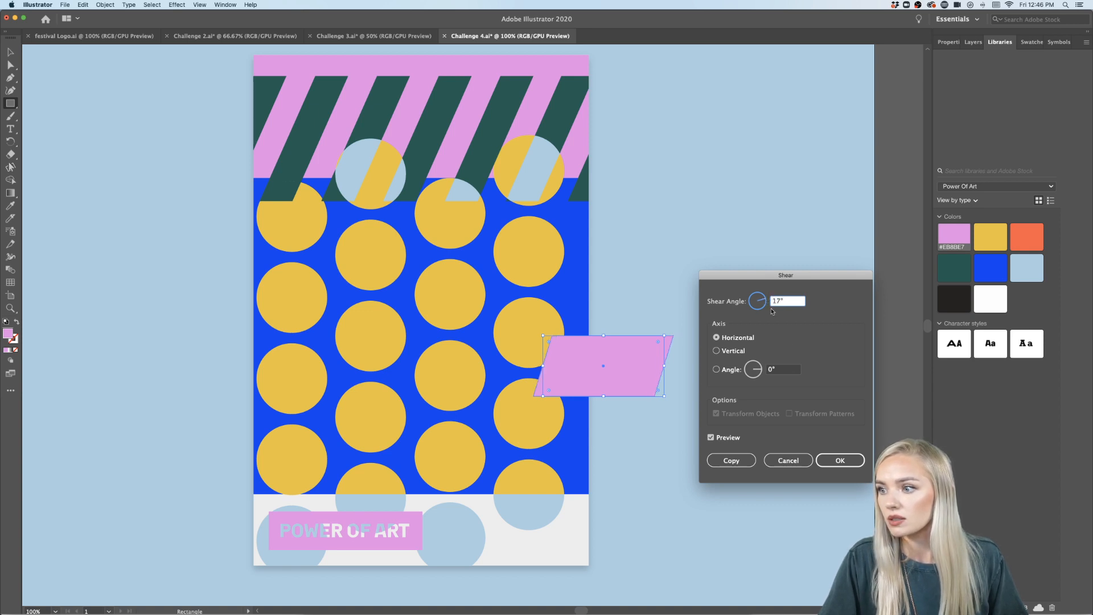
pyautogui.click(840, 460)
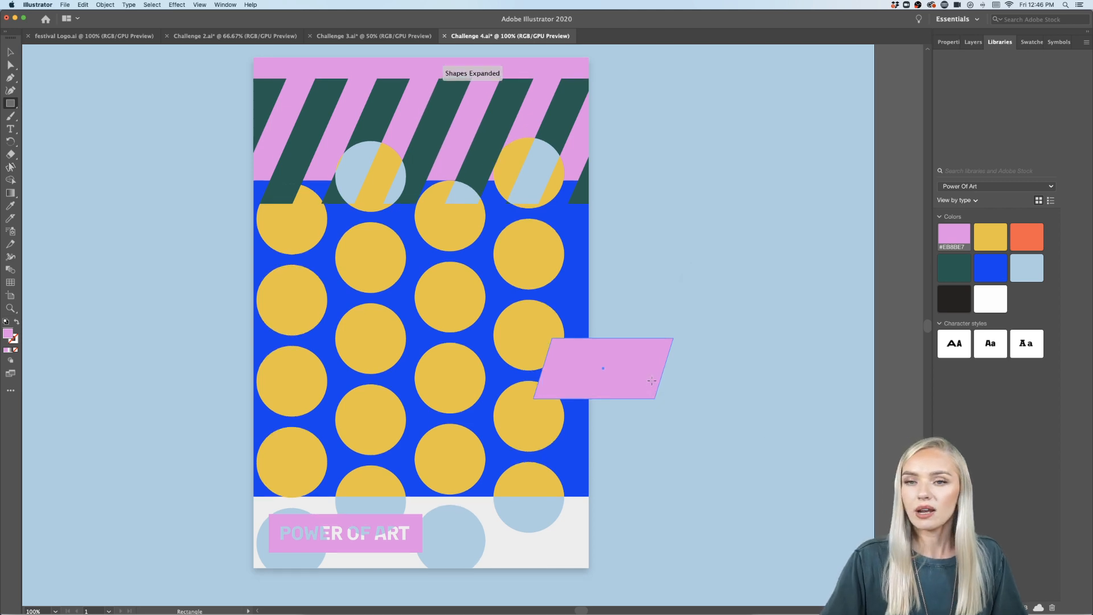
# - Recolor the parallelogram with the dark green of the stripes and place it beside the label in the white strip
pyautogui.press('i')
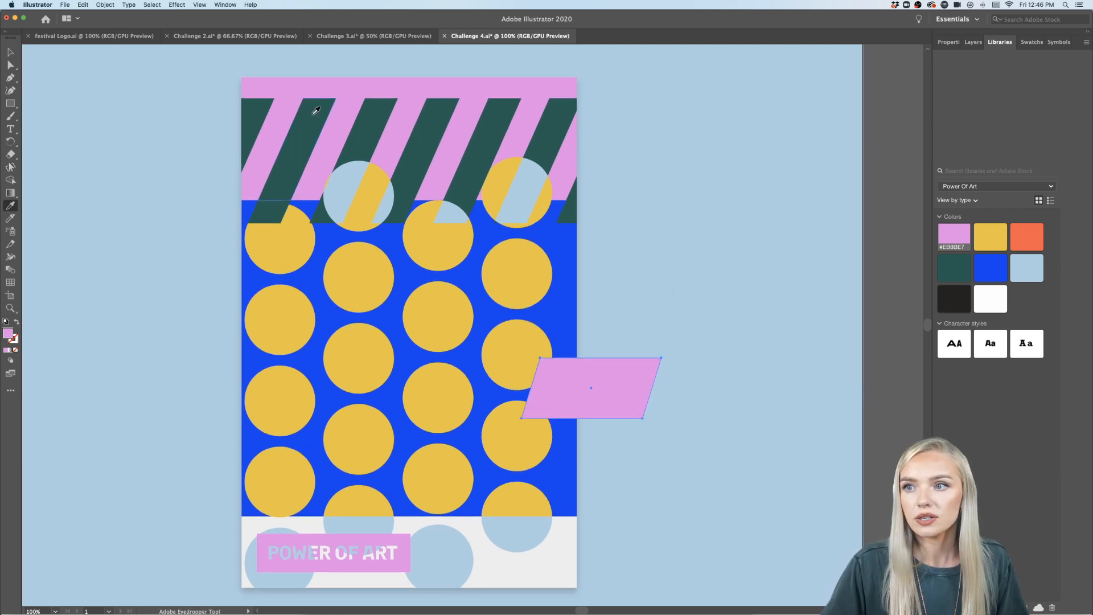
pyautogui.click(313, 113)
pyautogui.click(11, 52)
pyautogui.moveTo(631, 387); pyautogui.dragTo(531, 549)
pyautogui.click(650, 512)
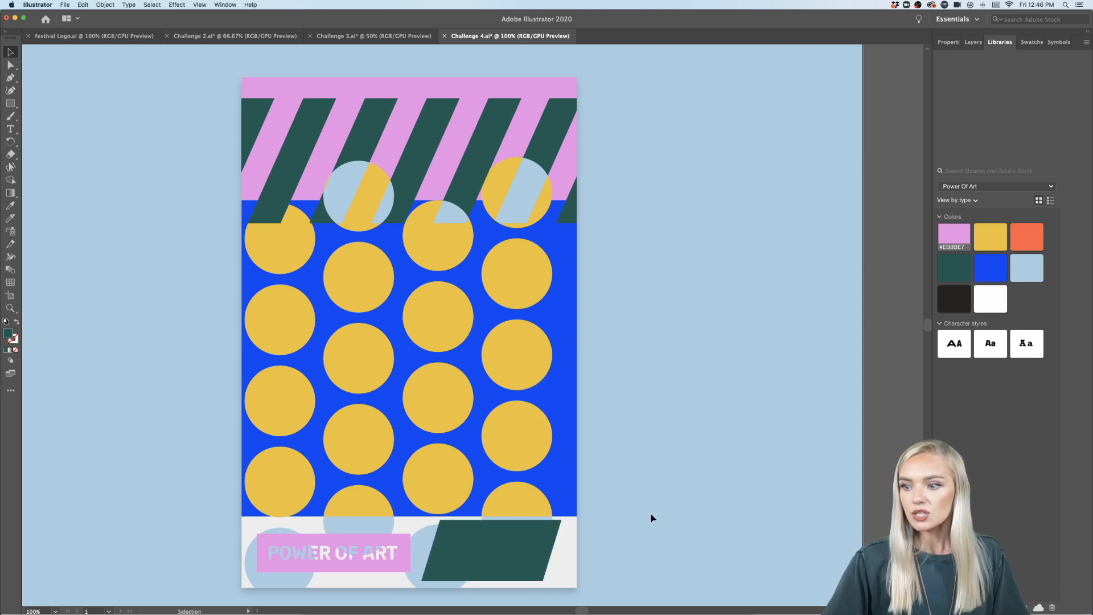
# - Examine the whole ad composition with the green parallelogram beside the label, both from afar and up close
pyautogui.press('super+minus')
pyautogui.press('super+minus')
pyautogui.press('super+minus')
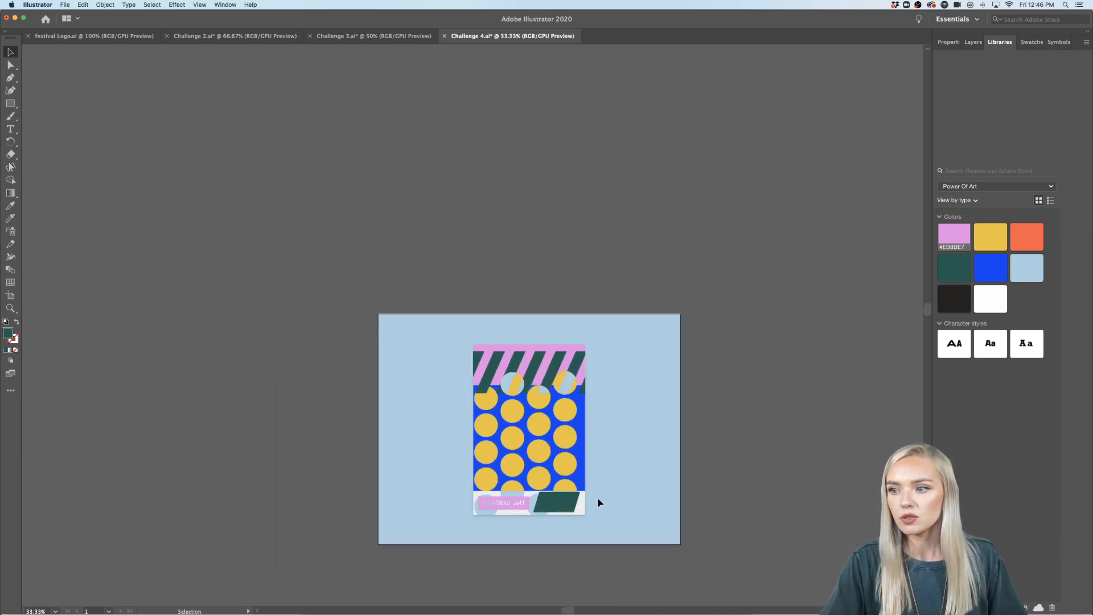
pyautogui.press('super+equal')
pyautogui.press('super+equal')
pyautogui.press('super+equal')
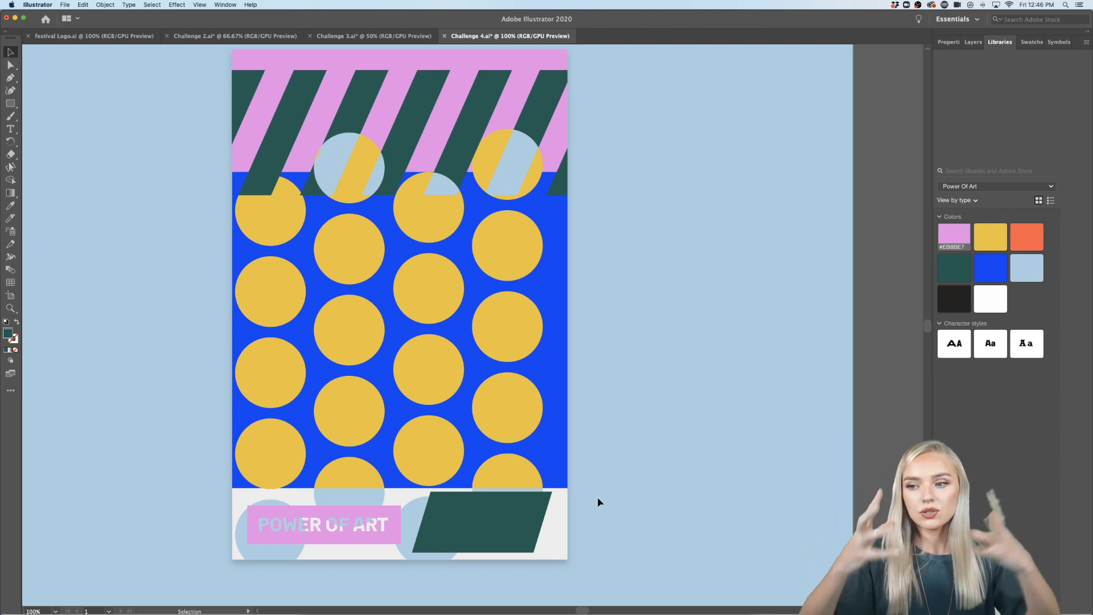
pyautogui.scroll(-1, 596, 496)
pyautogui.hscroll(2, 596, 497)
pyautogui.scroll(-1, 596, 497)
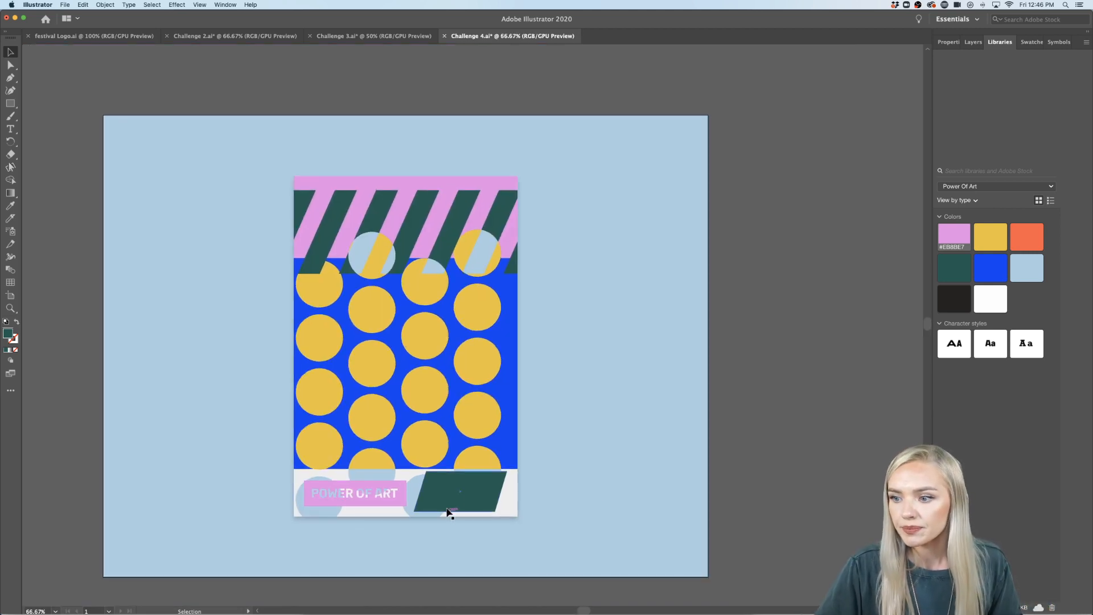
# - Try enlarging the green parallelogram beyond the white strip's upper edge and the ad's right edge
pyautogui.click(453, 491)
pyautogui.moveTo(506, 491)
pyautogui.mouseDown()
pyautogui.moveTo(524, 492)
pyautogui.moveTo(502, 489)
pyautogui.mouseUp()
pyautogui.click(582, 488)
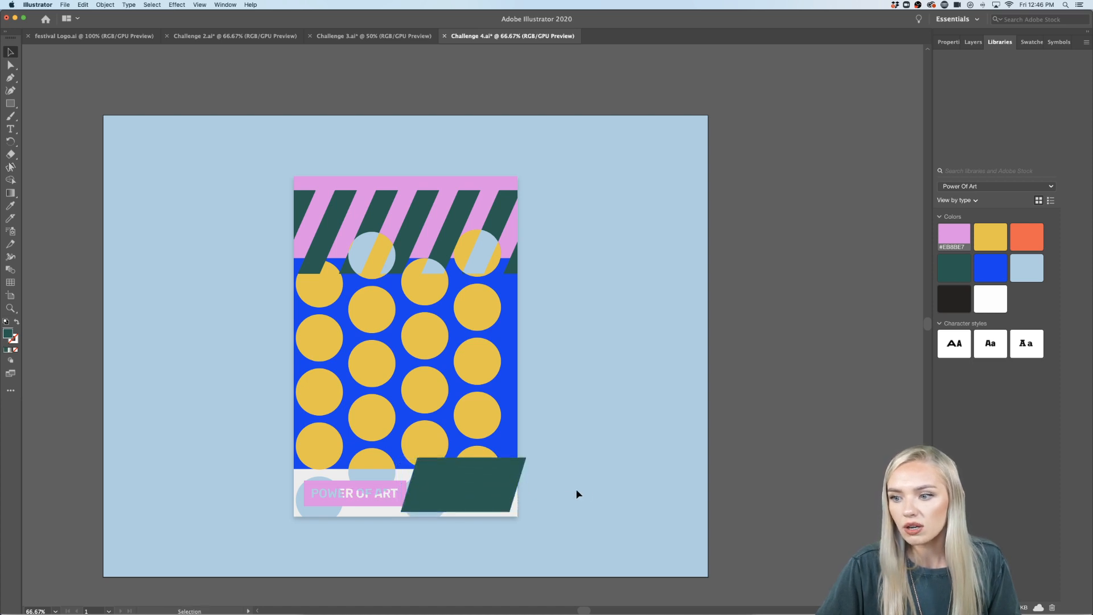
pyautogui.scroll(1, 445, 517)
pyautogui.scroll(-1, 445, 517)
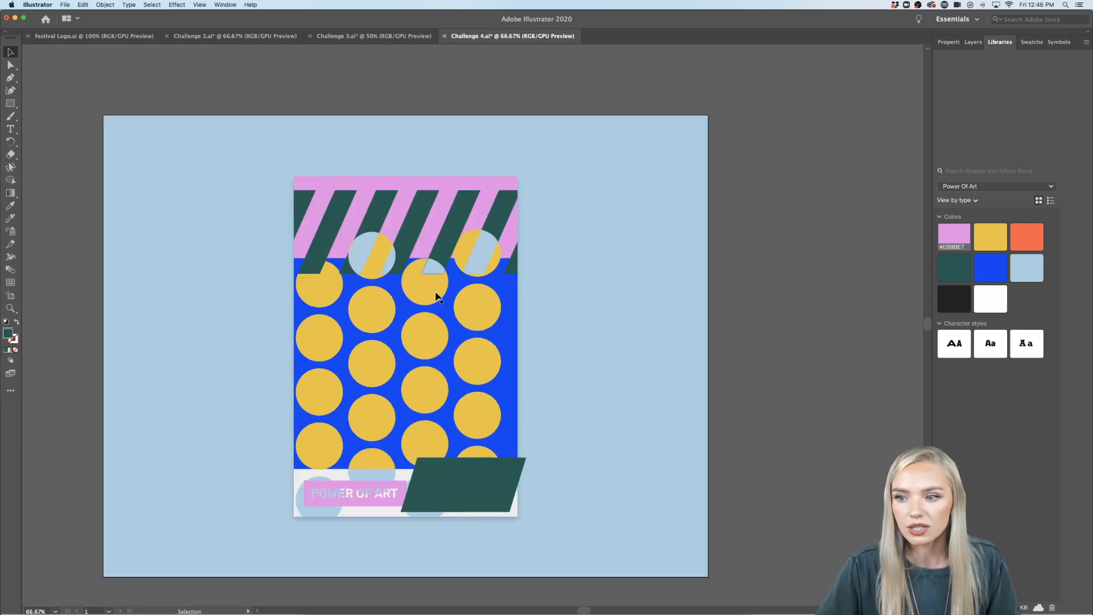
pyautogui.scroll(1, 470, 491)
# - Shrink and flatten the green parallelogram to fit inside the white strip, overlapping the right end of the pink label
pyautogui.click(540, 483)
pyautogui.moveTo(552, 483); pyautogui.dragTo(473, 488)
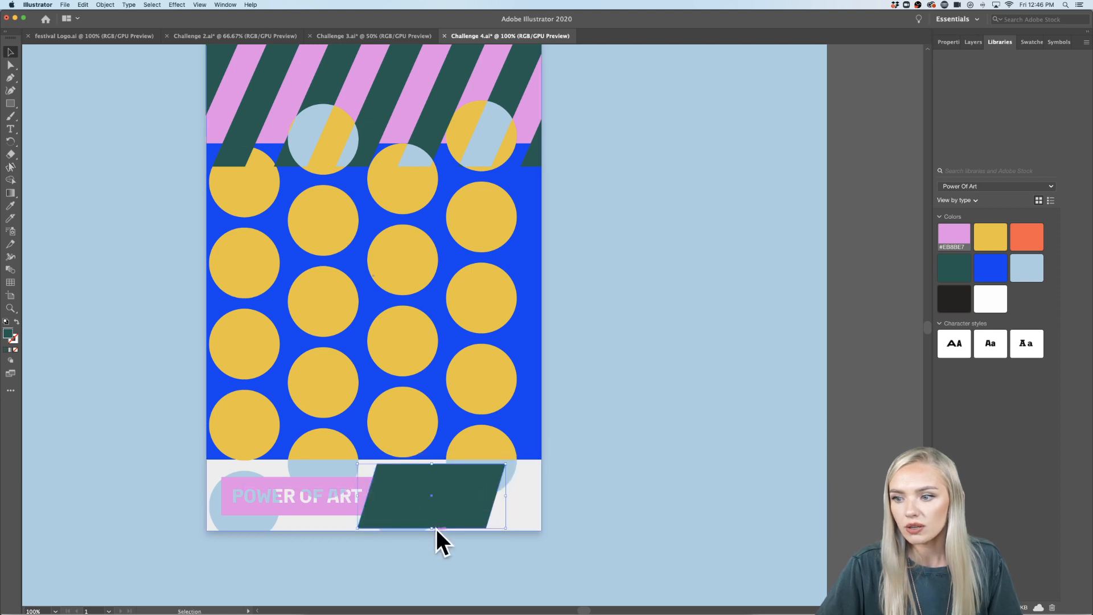
pyautogui.moveTo(436, 528); pyautogui.dragTo(481, 498)
pyautogui.click(625, 490)
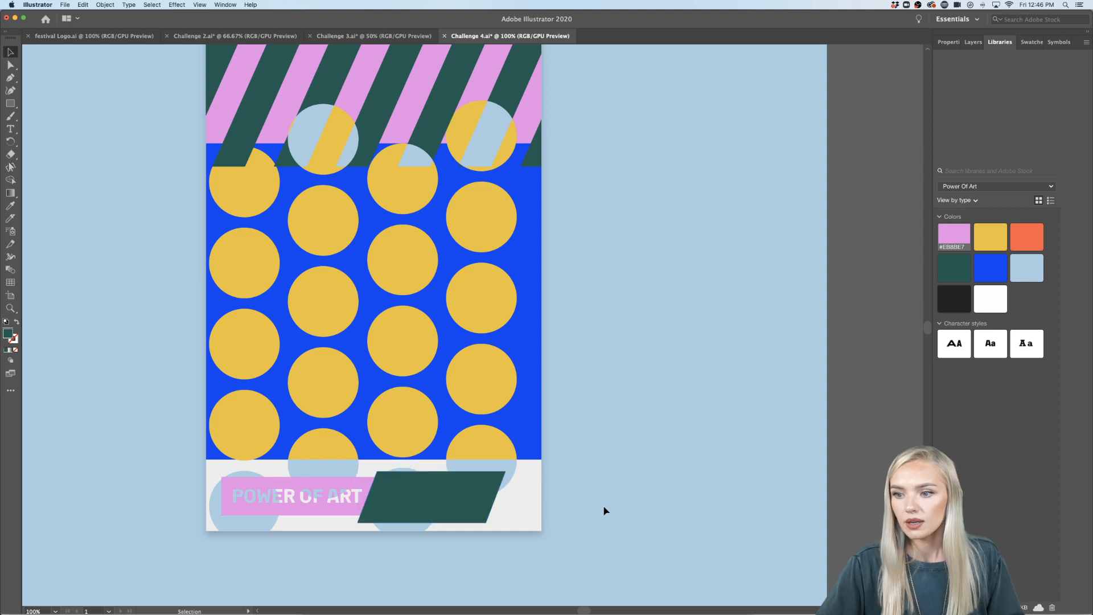
# - Move the pink label and green parallelogram together to center them across the ad's white strip
pyautogui.hscroll(-2, 603, 506)
pyautogui.click(376, 513)
pyautogui.moveTo(450, 511); pyautogui.dragTo(462, 511)
pyautogui.press('super+z')
pyautogui.keyDown('shift'); pyautogui.click(381, 512); pyautogui.keyUp('shift')
pyautogui.moveTo(383, 510); pyautogui.dragTo(422, 519)
pyautogui.click(605, 517)
pyautogui.press('super+minus')
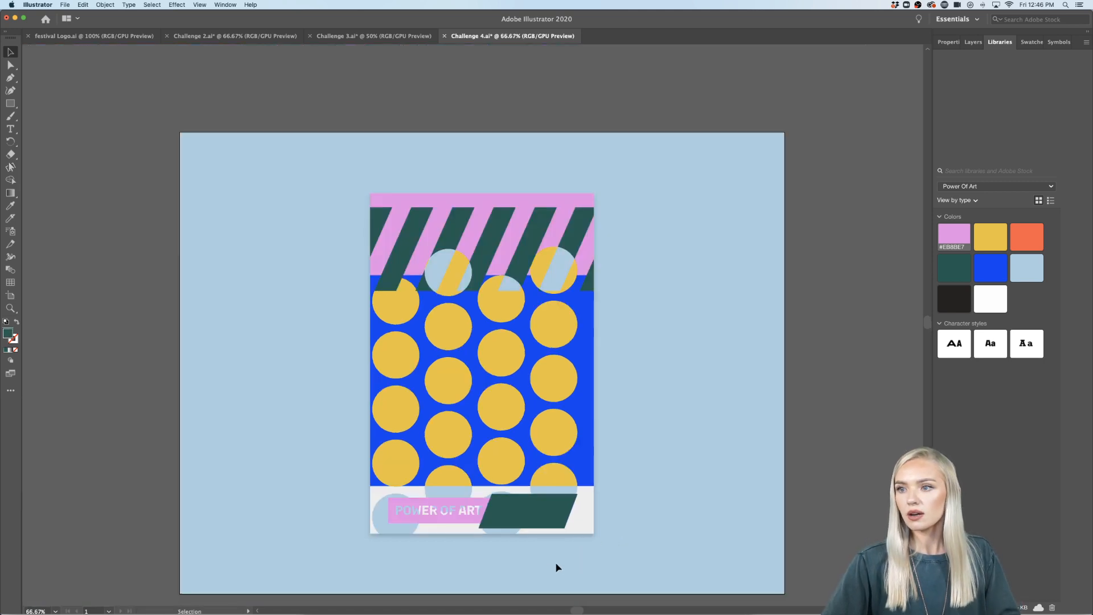
# - Create a text box on the light blue area beside the ad and enter "August 28. 2021"
pyautogui.scroll(1, 533, 555)
pyautogui.scroll(1, 532, 555)
pyautogui.scroll(-1, 532, 550)
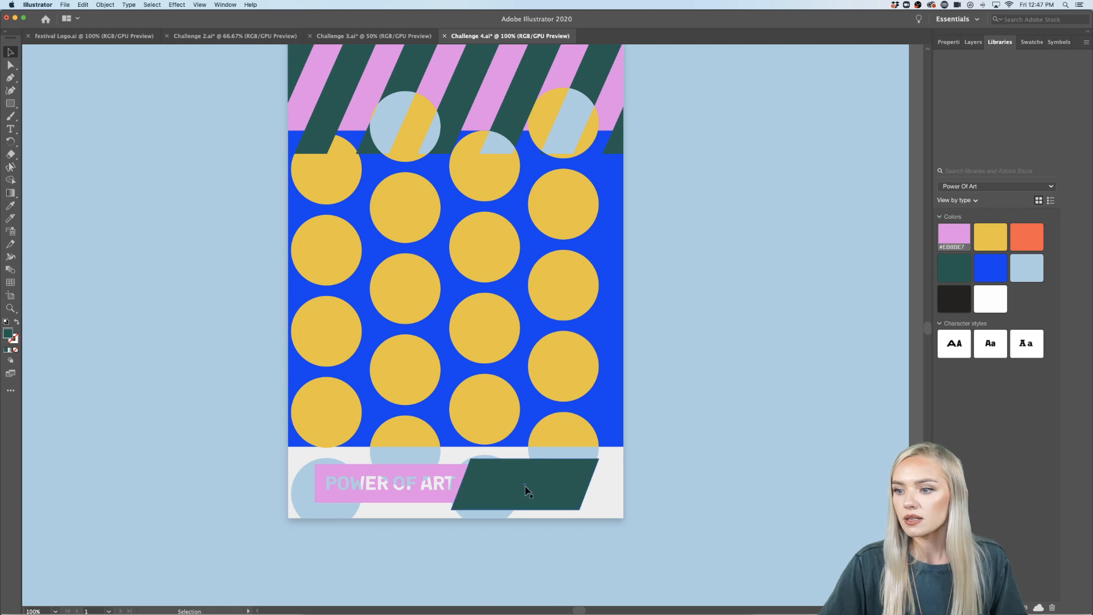
pyautogui.click(10, 129)
pyautogui.moveTo(655, 339); pyautogui.dragTo(835, 438)
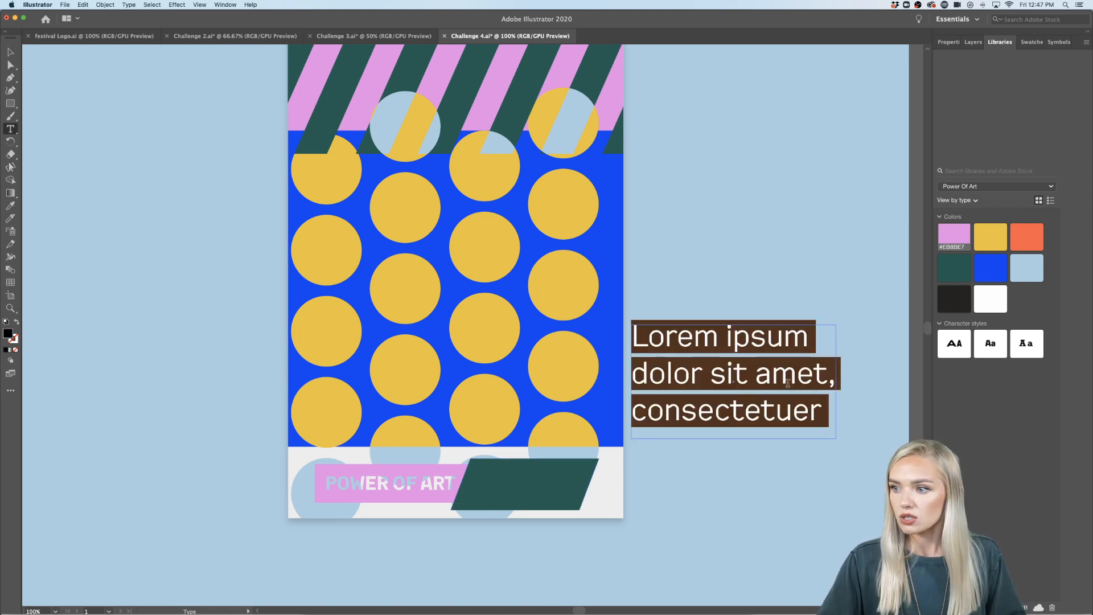
pyautogui.press('BackSpace')
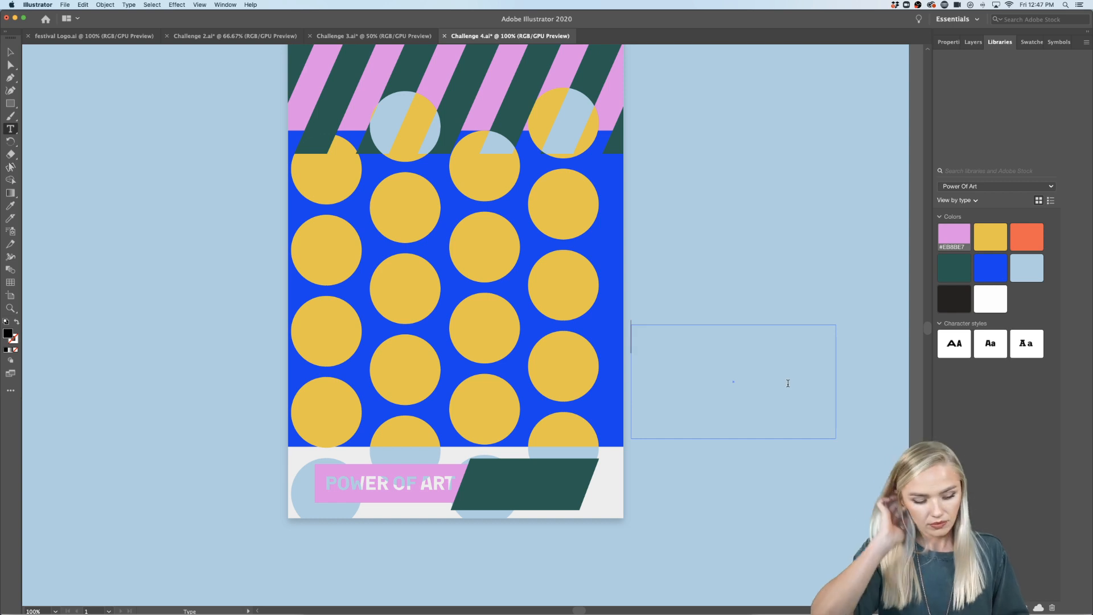
pyautogui.write('Augus')
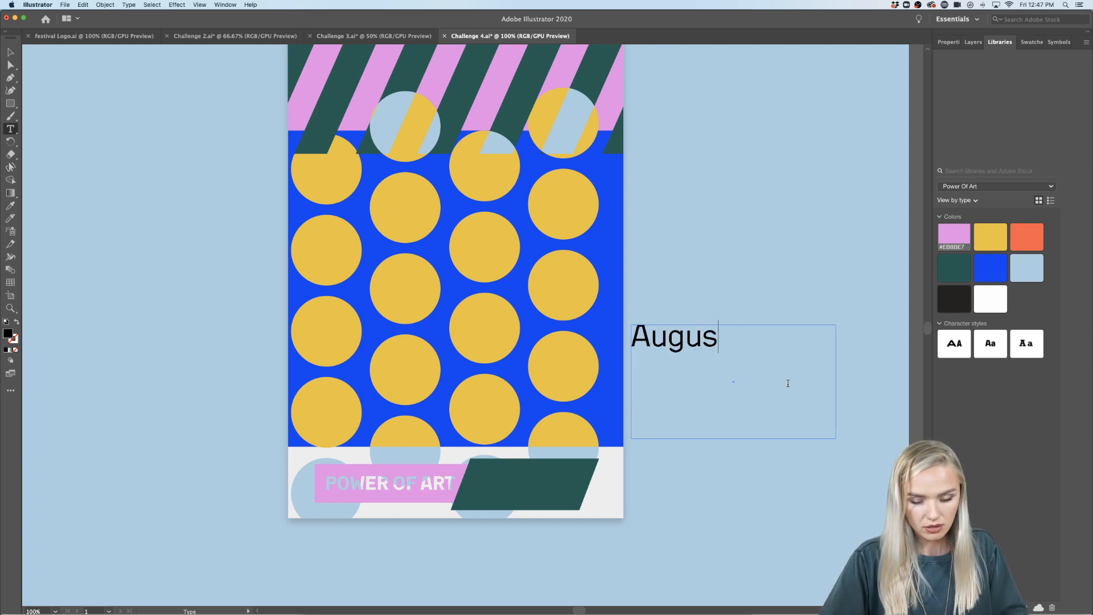
pyautogui.write('t 2')
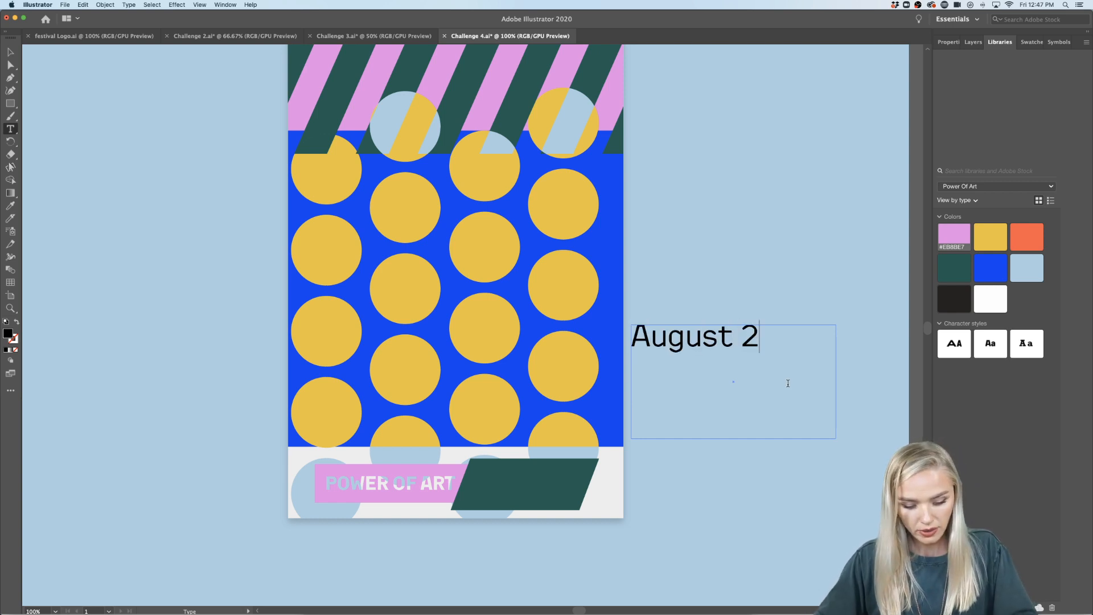
pyautogui.write('8. 201')
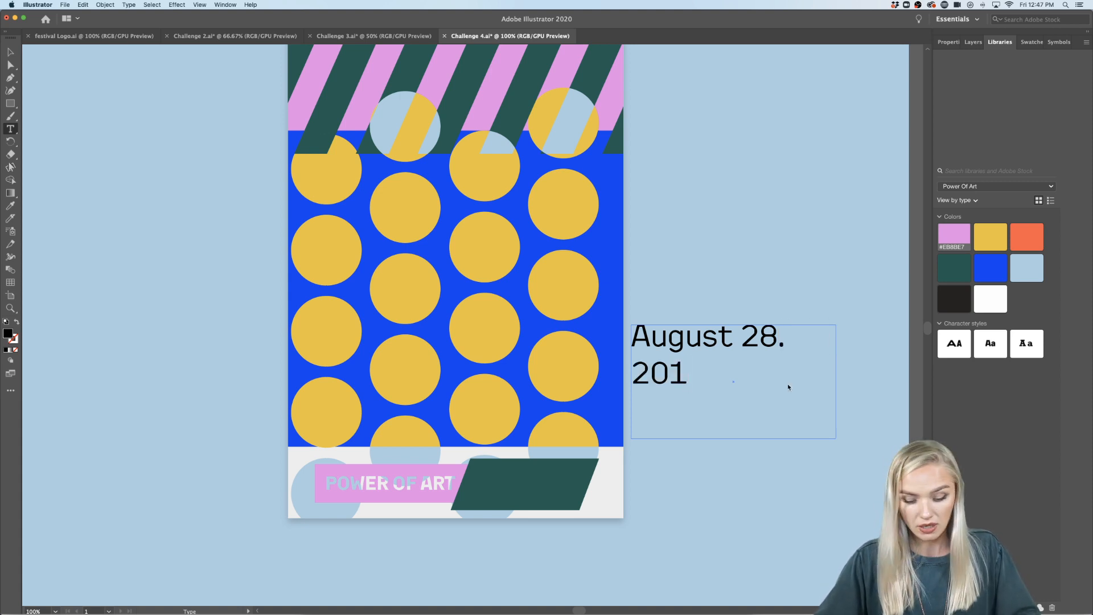
pyautogui.press('BackSpace')
pyautogui.write('21')
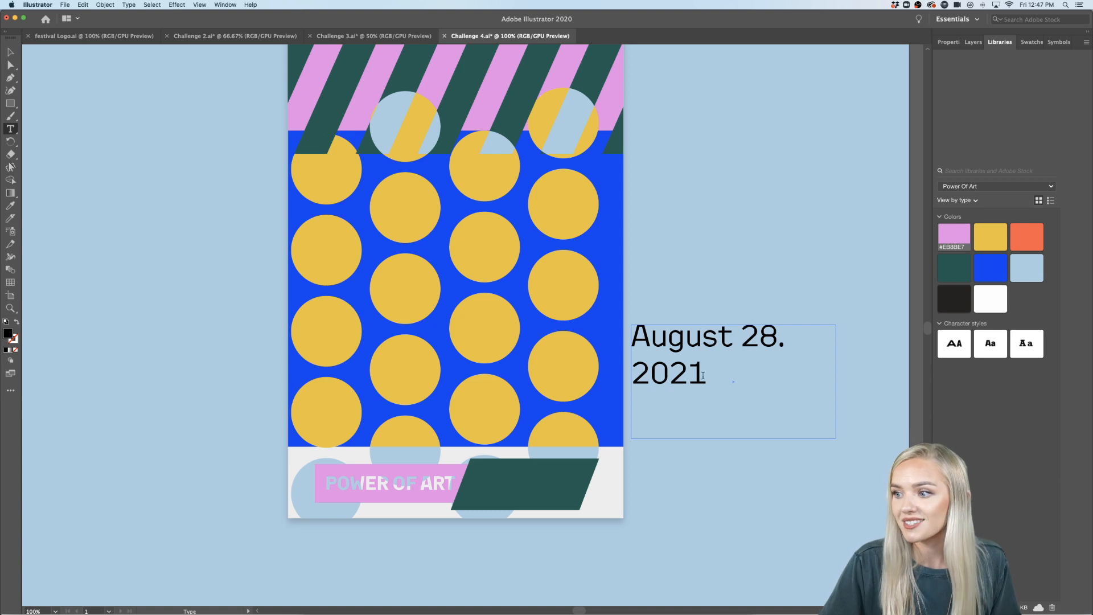
# - Apply the Kade Bold character style from the Power Of Art library to the date and set its size to 36 pt
pyautogui.press('super+a')
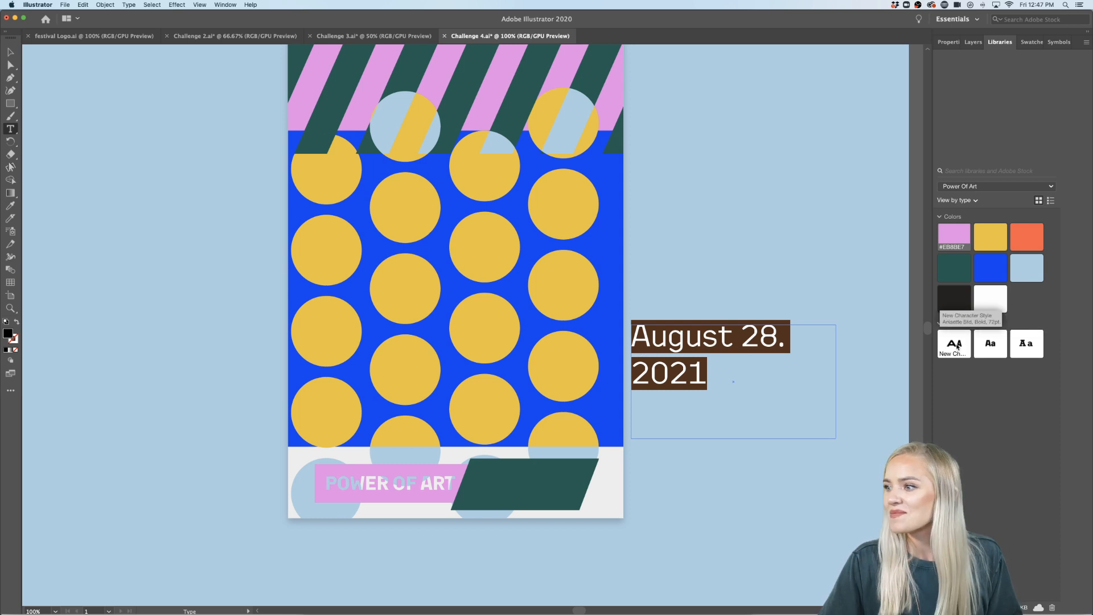
pyautogui.click(989, 344)
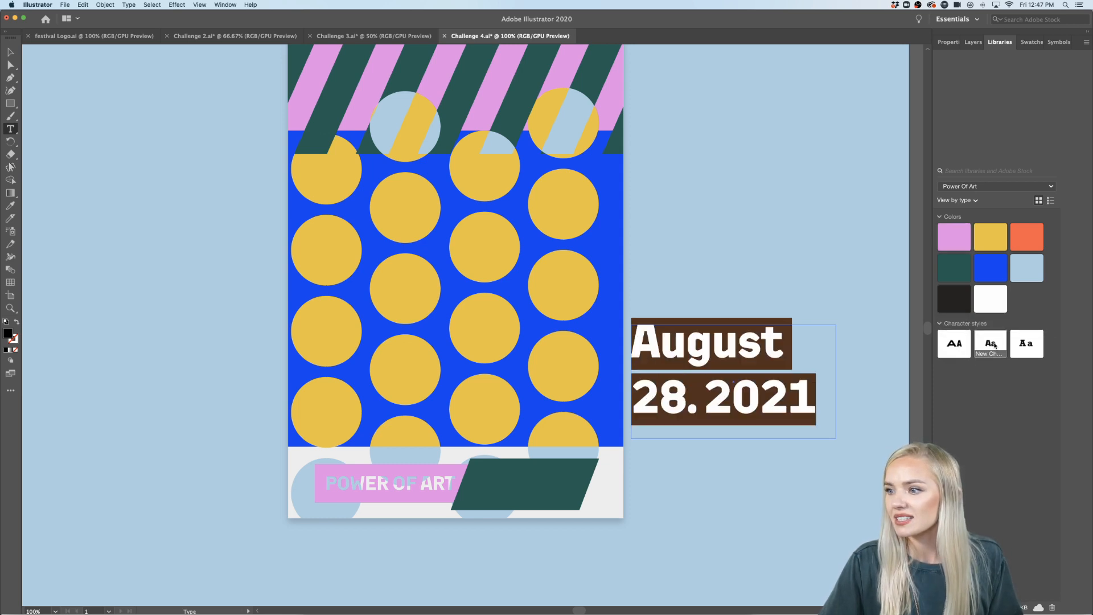
pyautogui.click(948, 42)
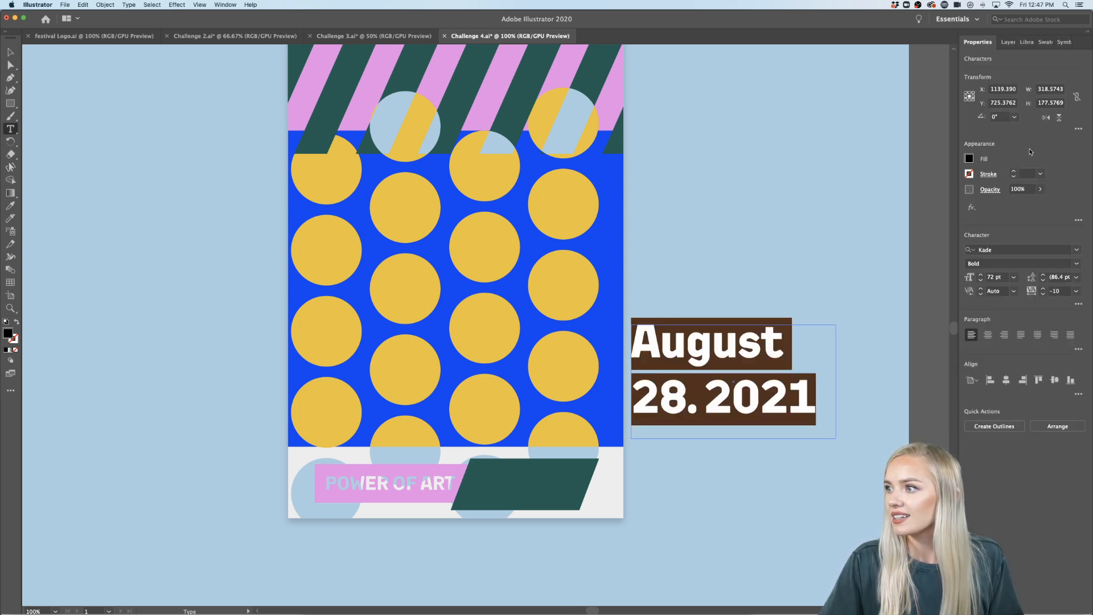
pyautogui.click(1013, 277)
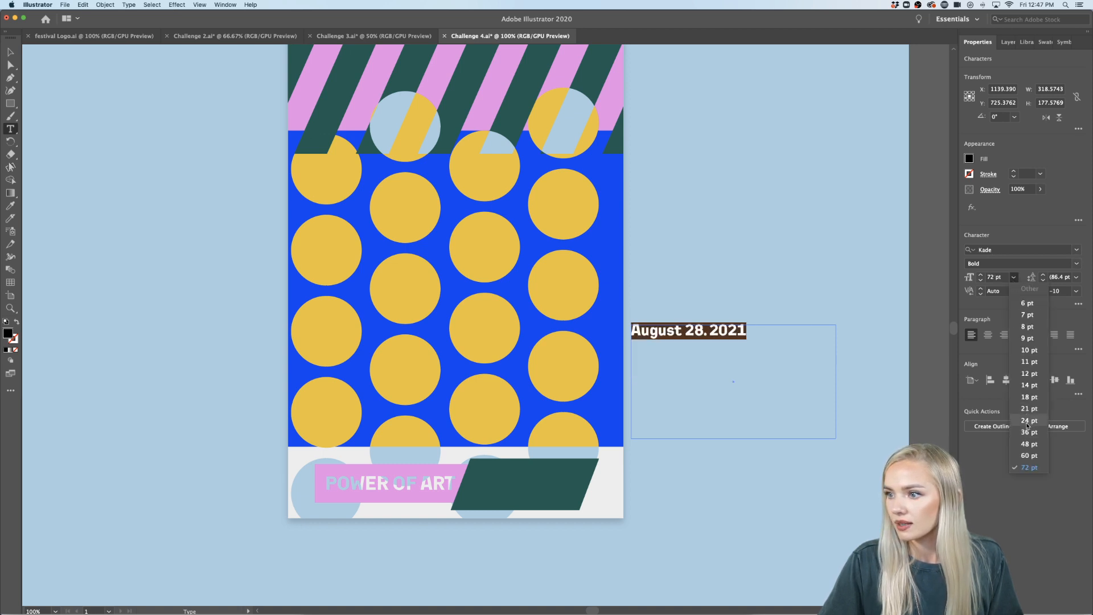
pyautogui.click(1029, 432)
pyautogui.click(747, 331)
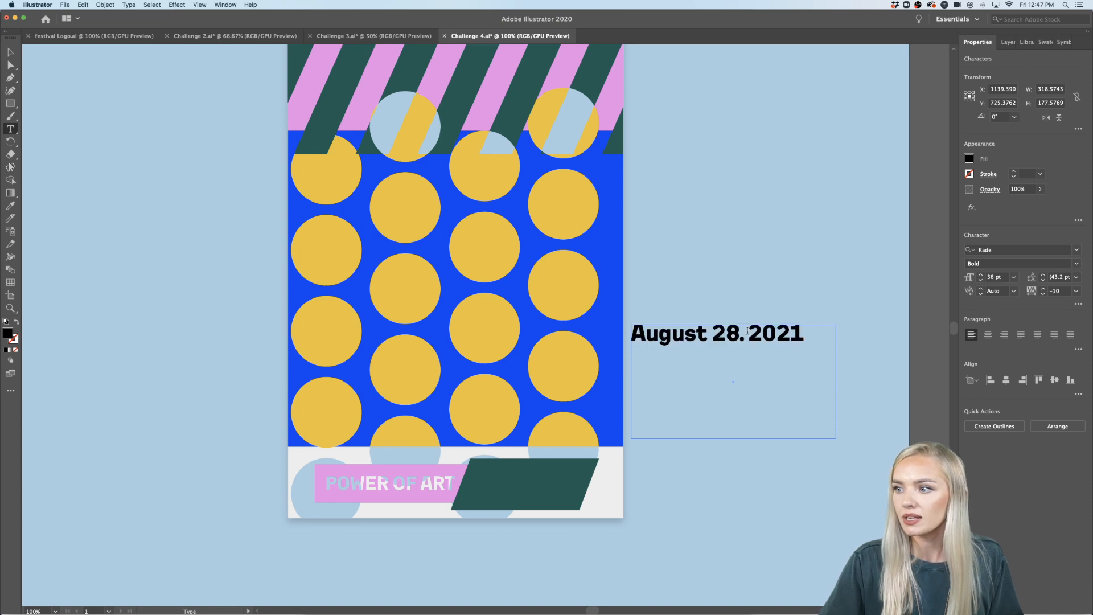
# - Break the date onto two lines before "2021" and right-align both lines
pyautogui.press('Return')
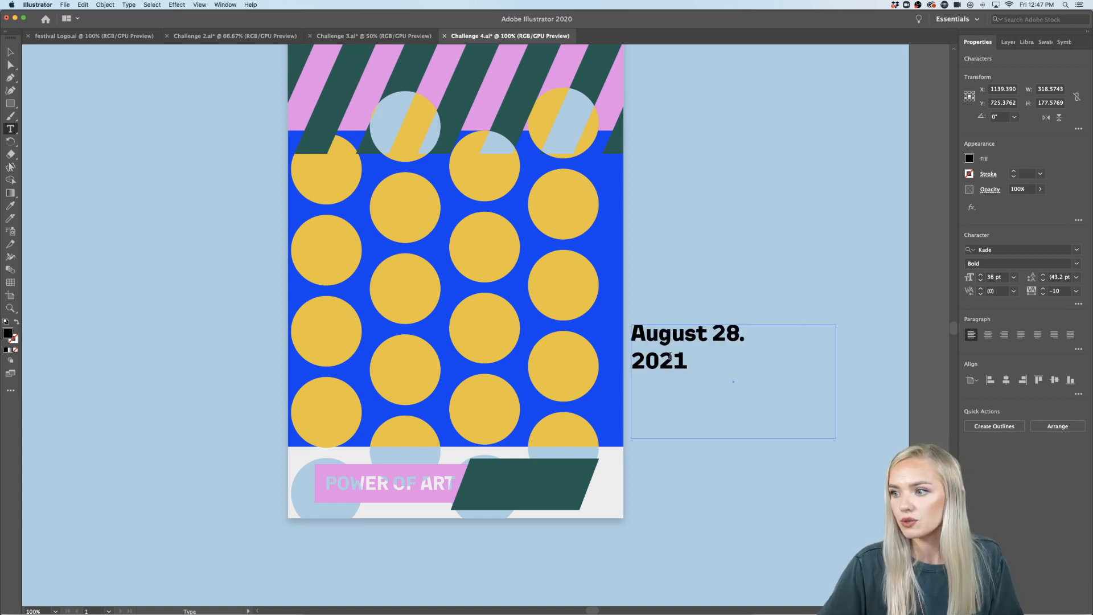
pyautogui.moveTo(686, 360); pyautogui.dragTo(594, 323)
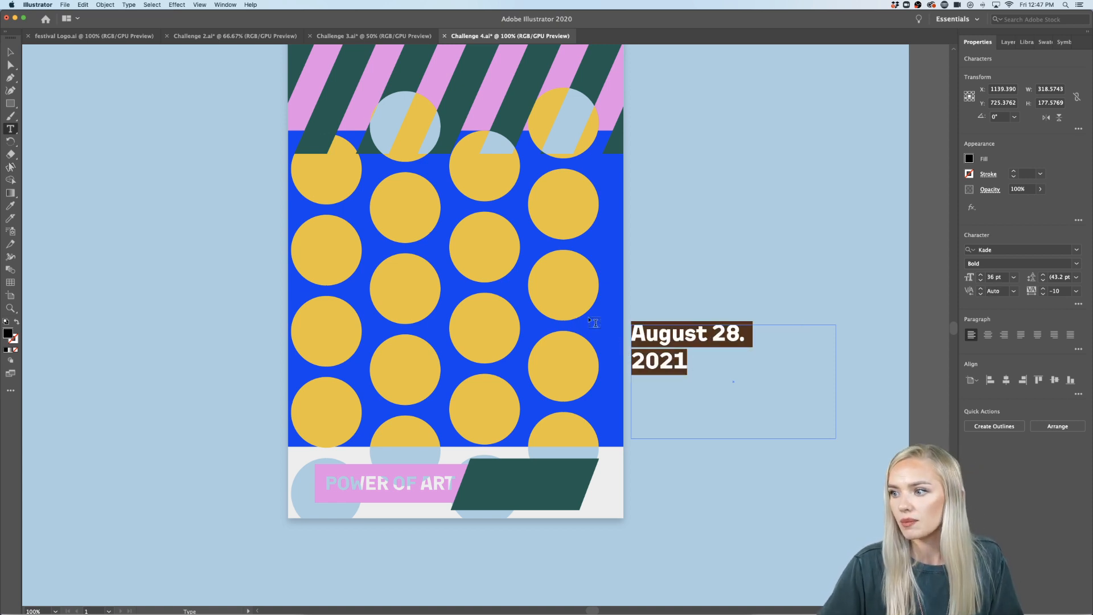
pyautogui.click(1004, 335)
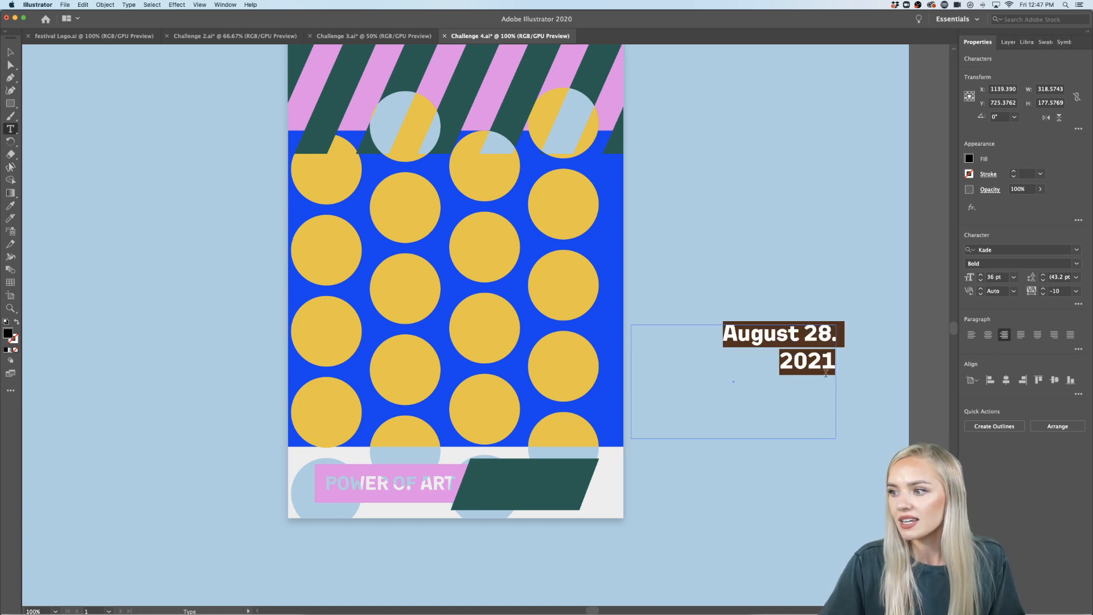
# - Convert the date text to outlines and scale it down to fit inside the green parallelogram
pyautogui.click(11, 52)
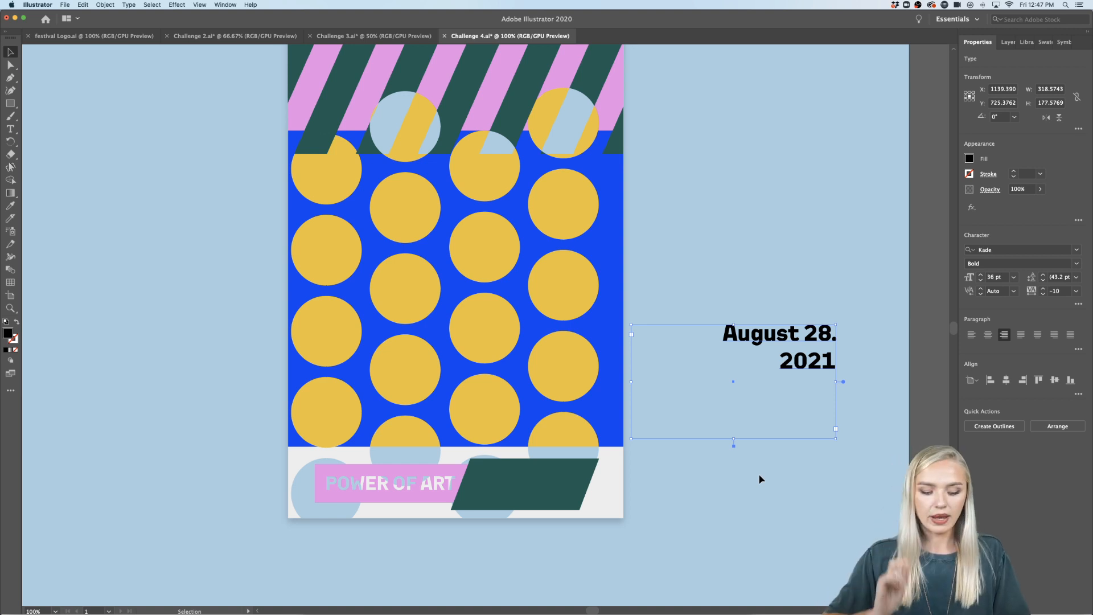
pyautogui.press('super+shift+o')
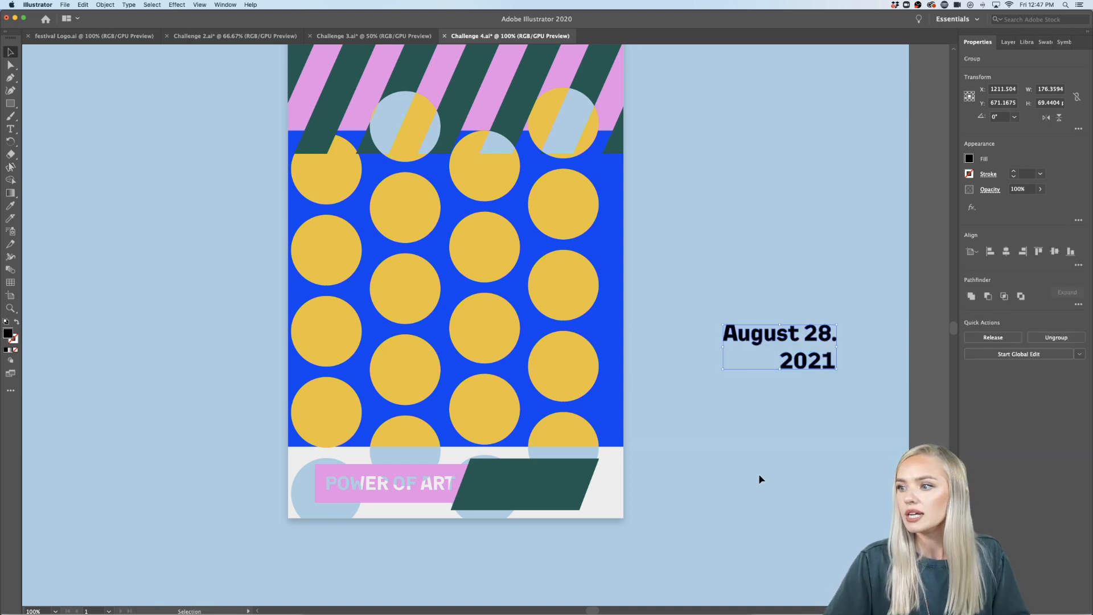
pyautogui.moveTo(815, 370); pyautogui.dragTo(564, 505)
pyautogui.press('super+equal')
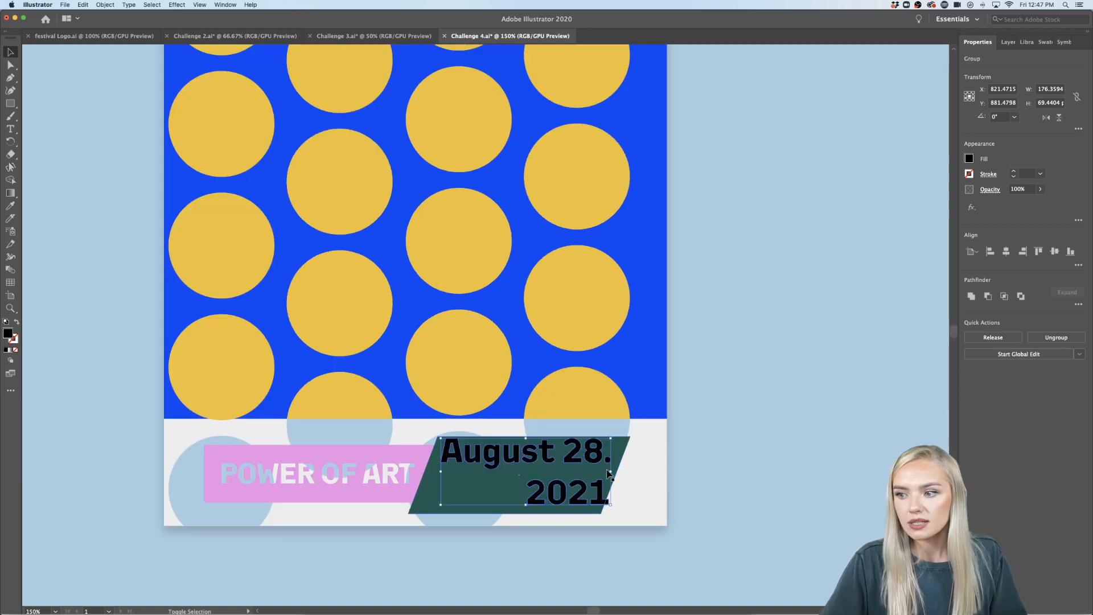
pyautogui.moveTo(609, 471); pyautogui.dragTo(580, 494)
pyautogui.click(740, 505)
# - Subtract the outlined date from the green parallelogram so the date becomes a cut-out
pyautogui.scroll(-5, 740, 504)
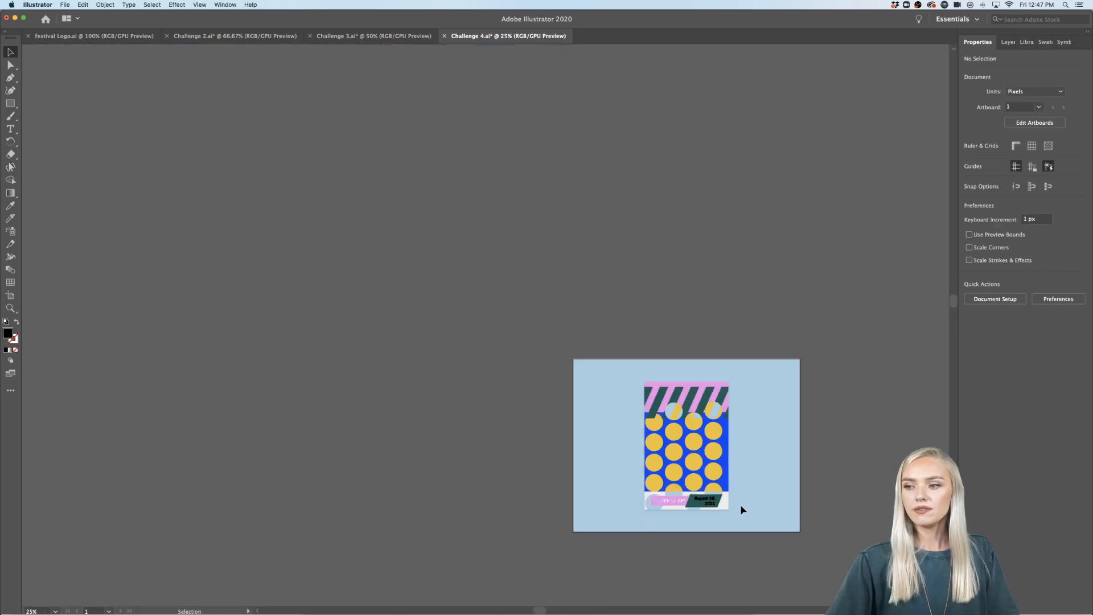
pyautogui.scroll(-1, 740, 504)
pyautogui.hscroll(1, 740, 504)
pyautogui.scroll(-1, 698, 493)
pyautogui.scroll(1, 684, 480)
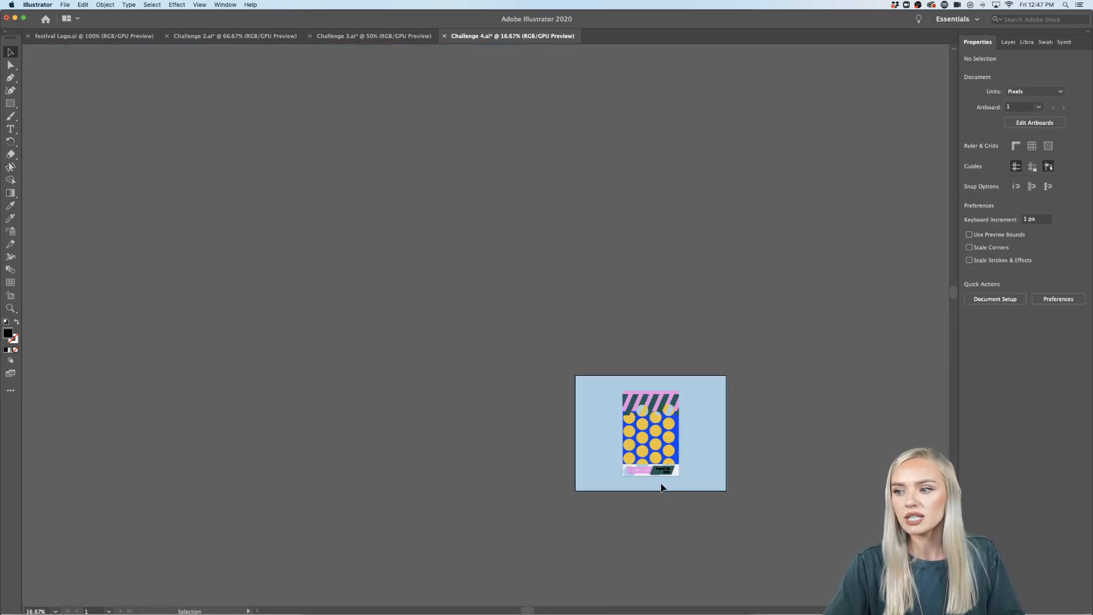
pyautogui.scroll(6, 714, 485)
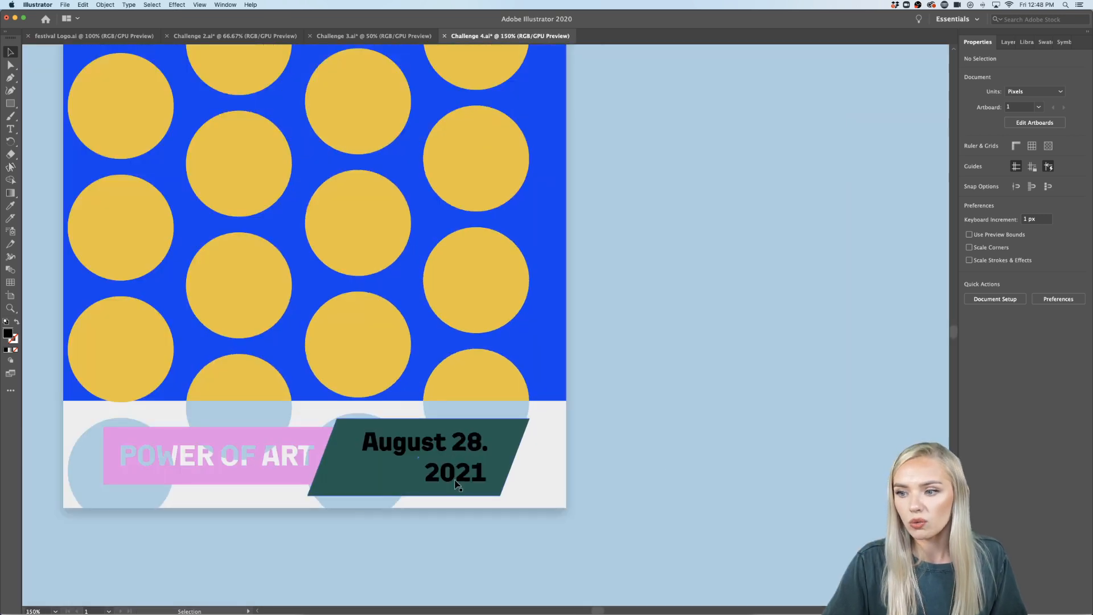
pyautogui.click(476, 477)
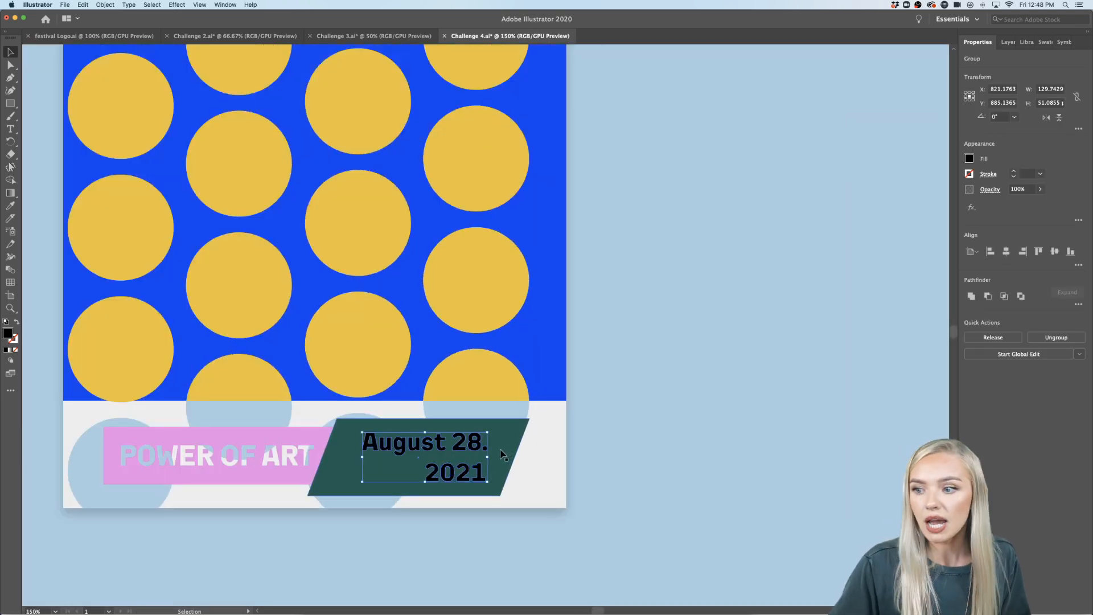
pyautogui.keyDown('shift'); pyautogui.click(502, 454); pyautogui.keyUp('shift')
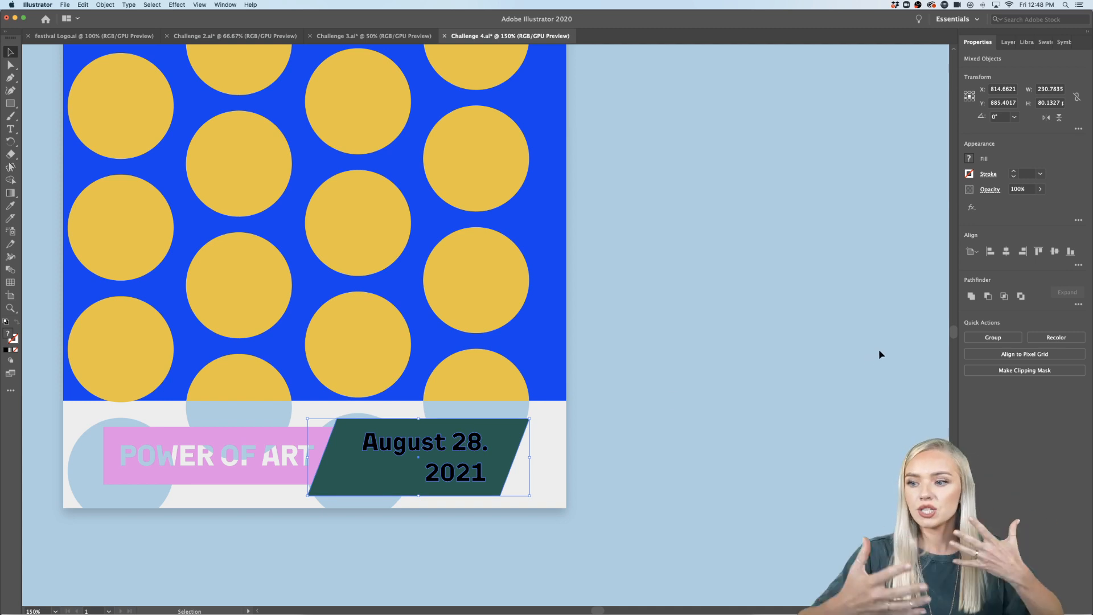
pyautogui.click(993, 337)
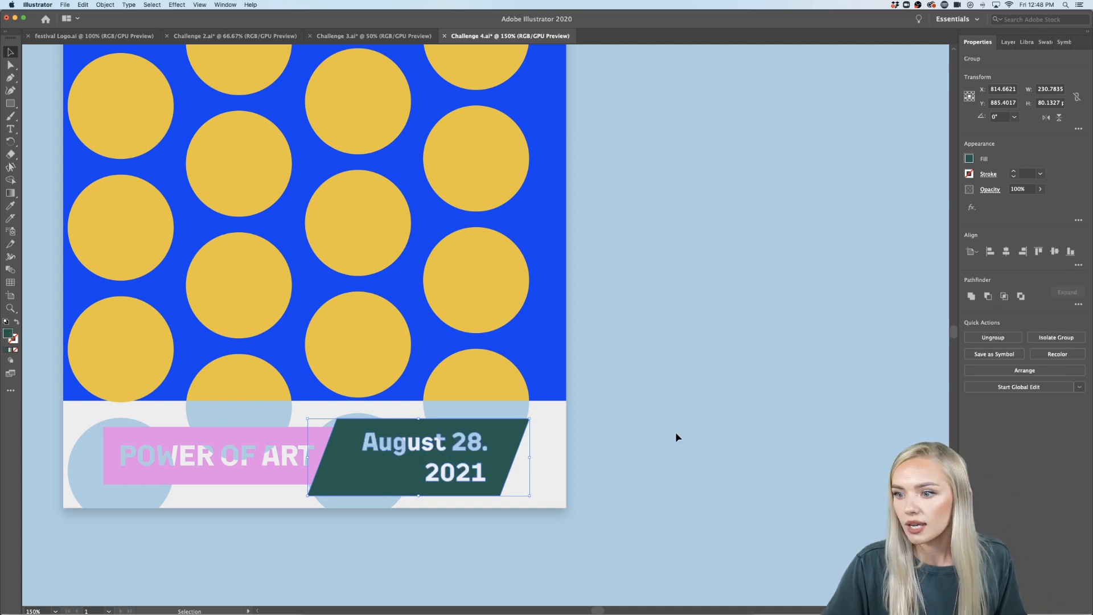
pyautogui.click(669, 449)
# - Examine the whole ad with the two cut-out labels in the white strip
pyautogui.press('super+0')
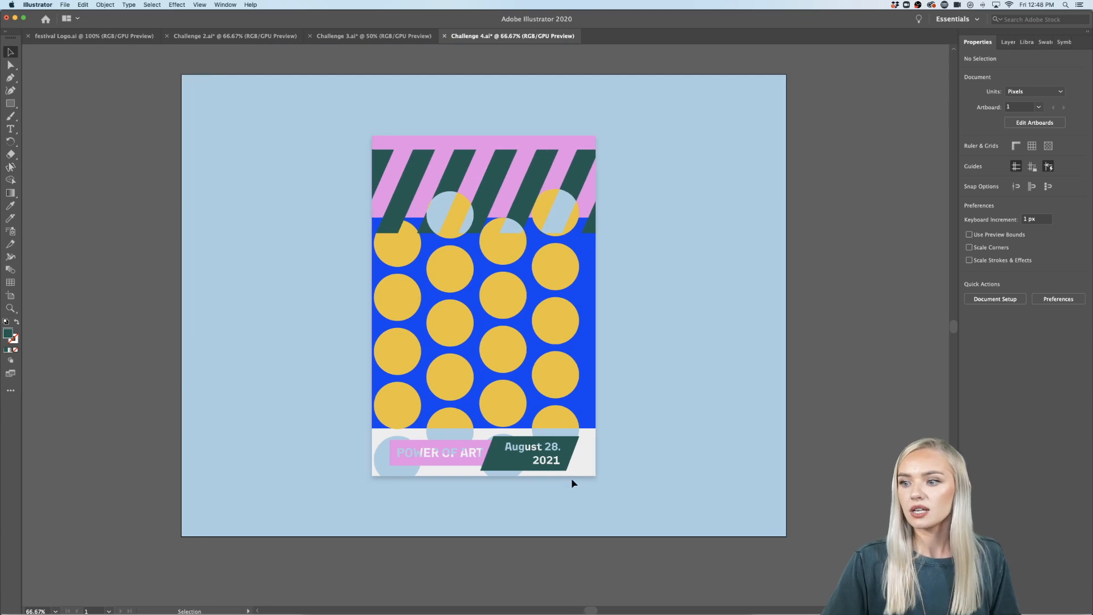
pyautogui.hscroll(2, 634, 465)
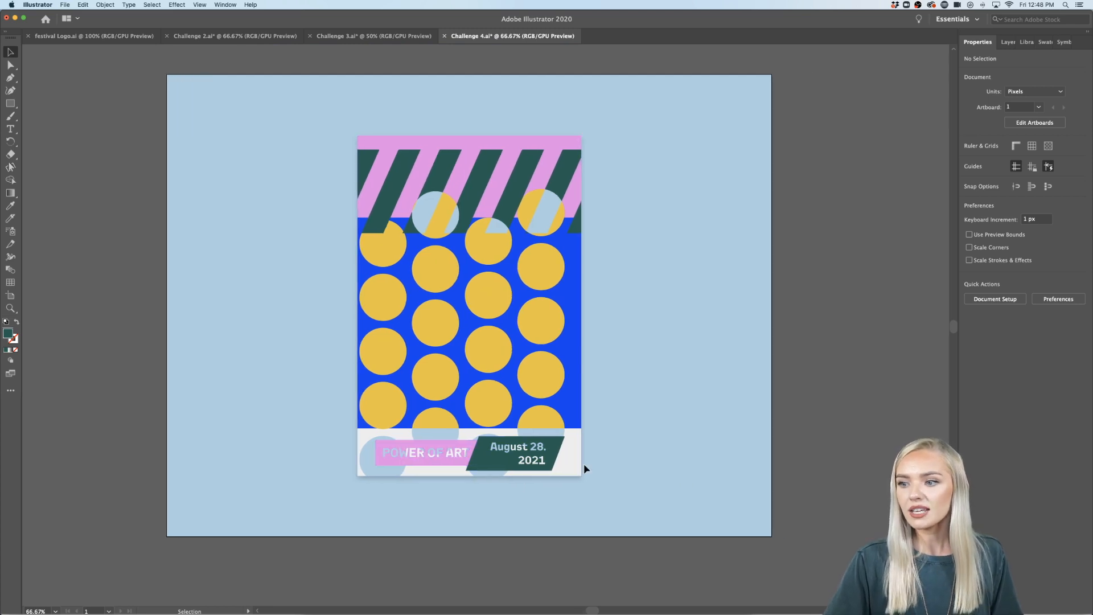
pyautogui.click(512, 464)
pyautogui.click(637, 469)
pyautogui.scroll(-1, 636, 467)
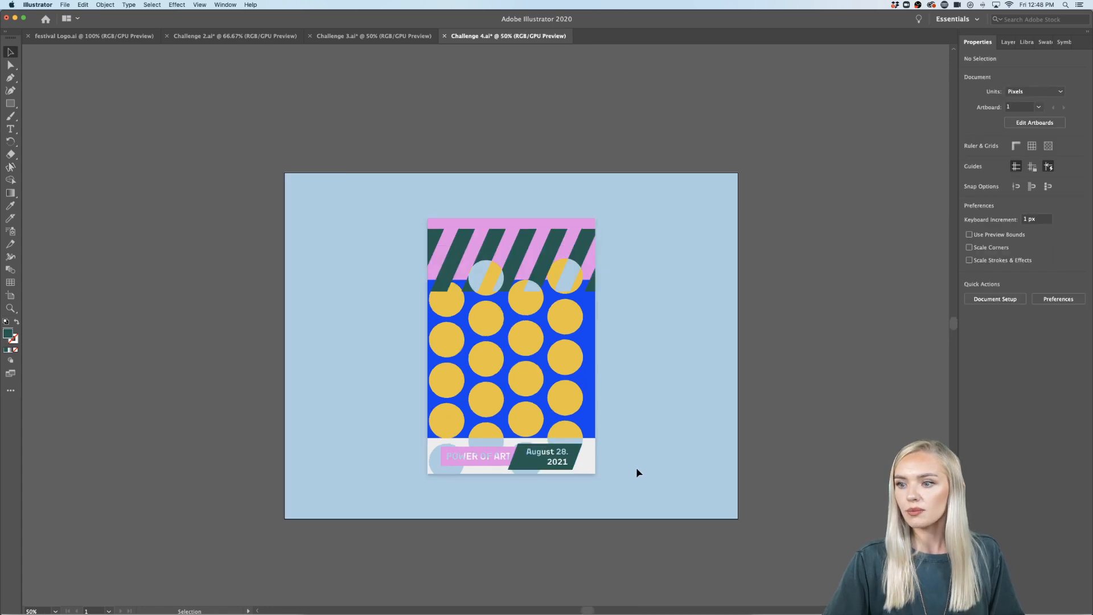
pyautogui.scroll(-2, 642, 398)
pyautogui.hscroll(2, 641, 398)
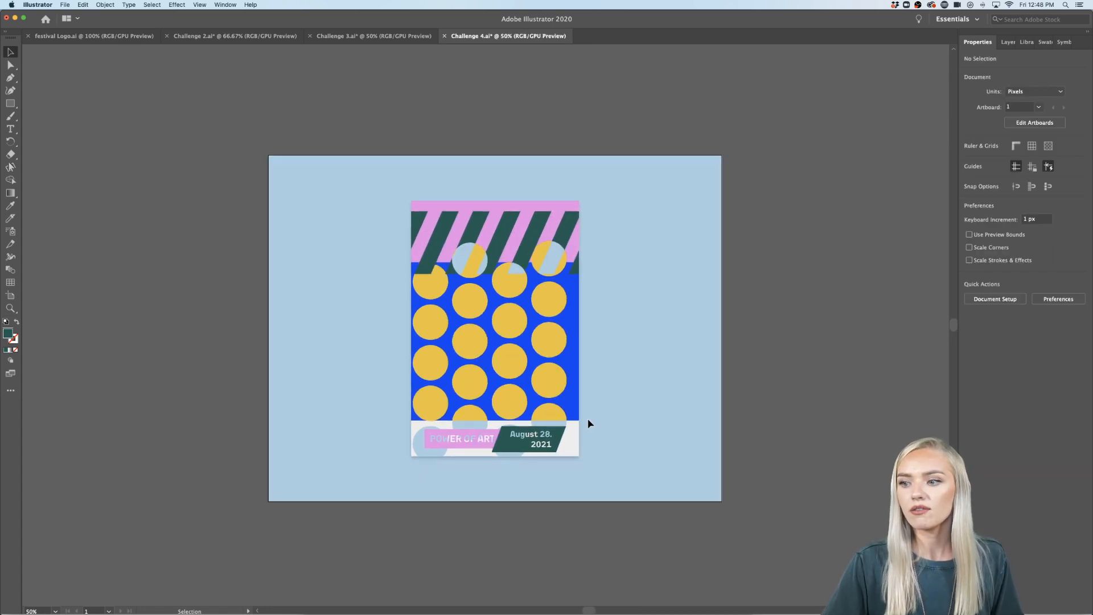
pyautogui.scroll(1, 589, 424)
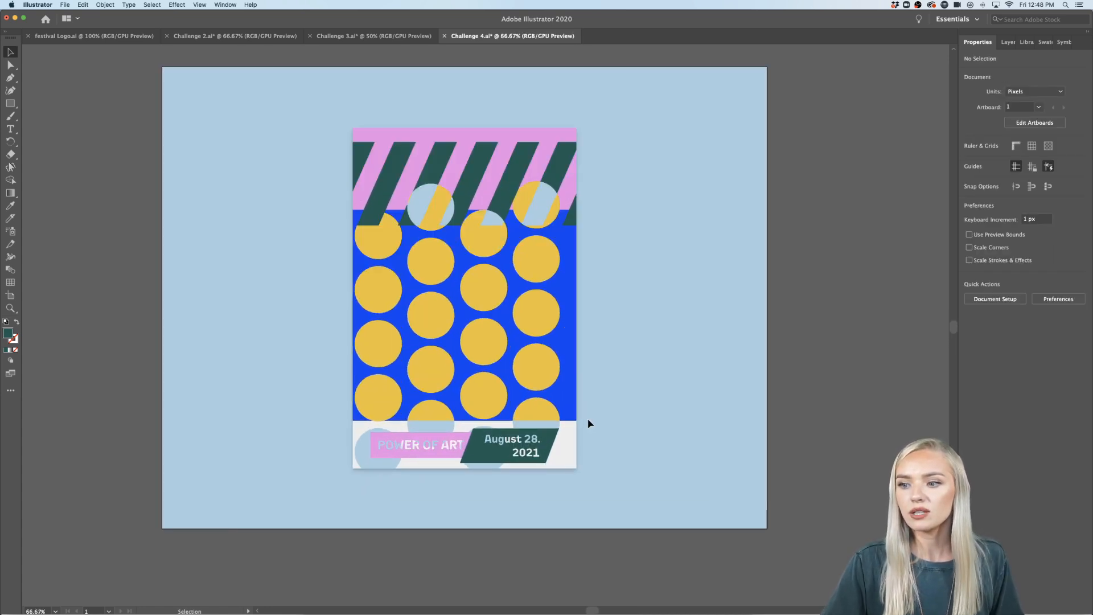
# - Try the blue color from the Power Of Art library on the POWER OF ART label, and undo it
pyautogui.click(431, 458)
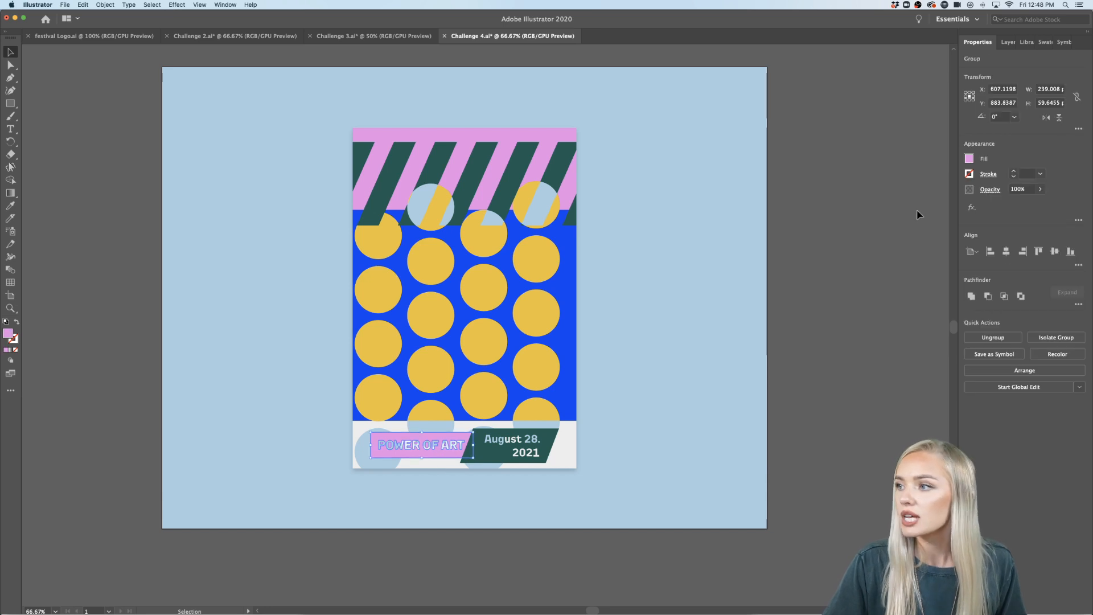
pyautogui.click(1028, 42)
pyautogui.click(994, 263)
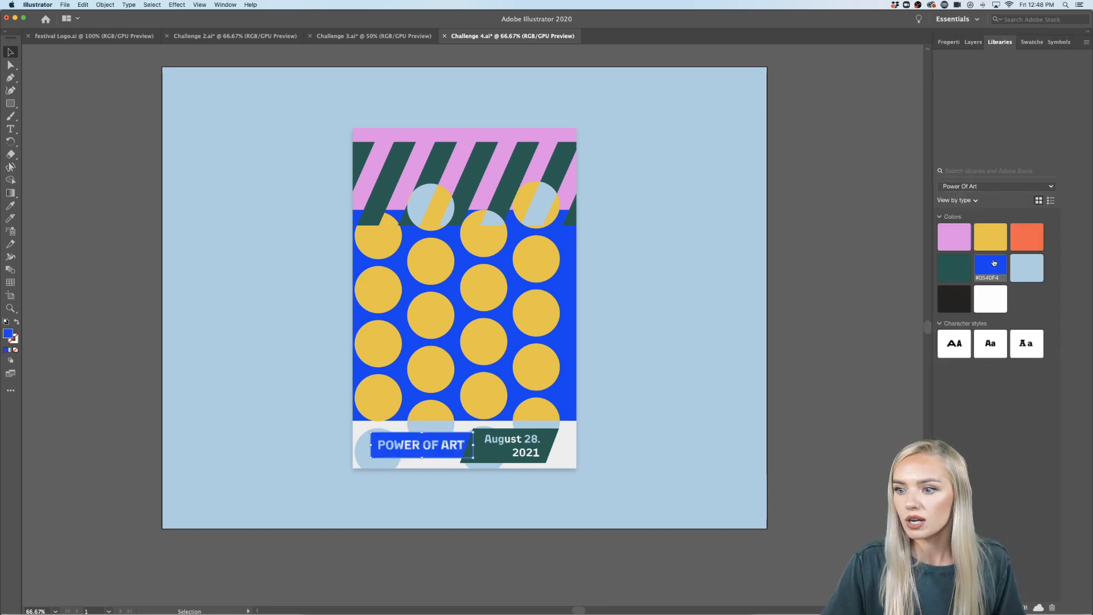
pyautogui.click(739, 398)
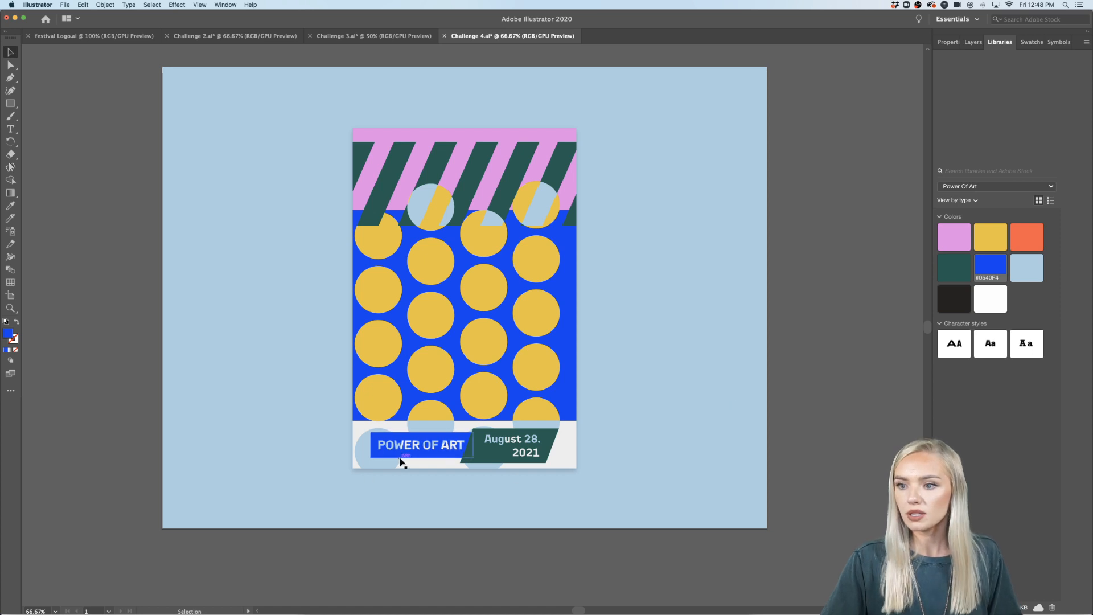
pyautogui.press('super+z')
pyautogui.click(689, 442)
# - Move the POWER OF ART label onto the circle pattern, enlarge it and duplicate it into two staggered rows of two
pyautogui.scroll(-1, 685, 443)
pyautogui.hscroll(3, 686, 445)
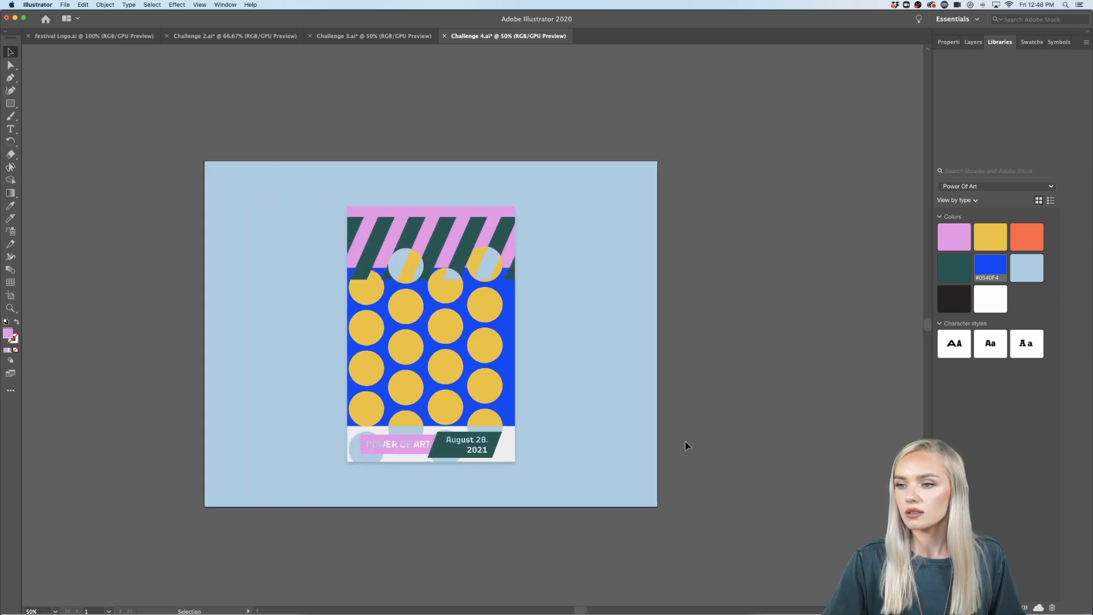
pyautogui.moveTo(401, 457); pyautogui.dragTo(539, 357)
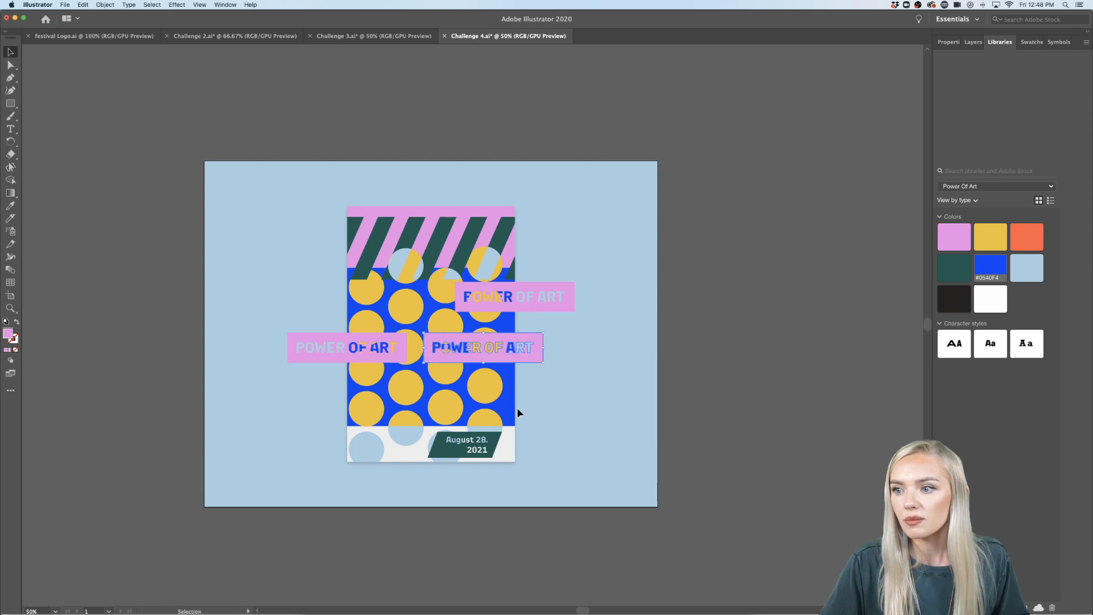
pyautogui.press('super+equal')
pyautogui.moveTo(610, 285); pyautogui.dragTo(433, 279)
pyautogui.press('super+minus')
pyautogui.press('super+minus')
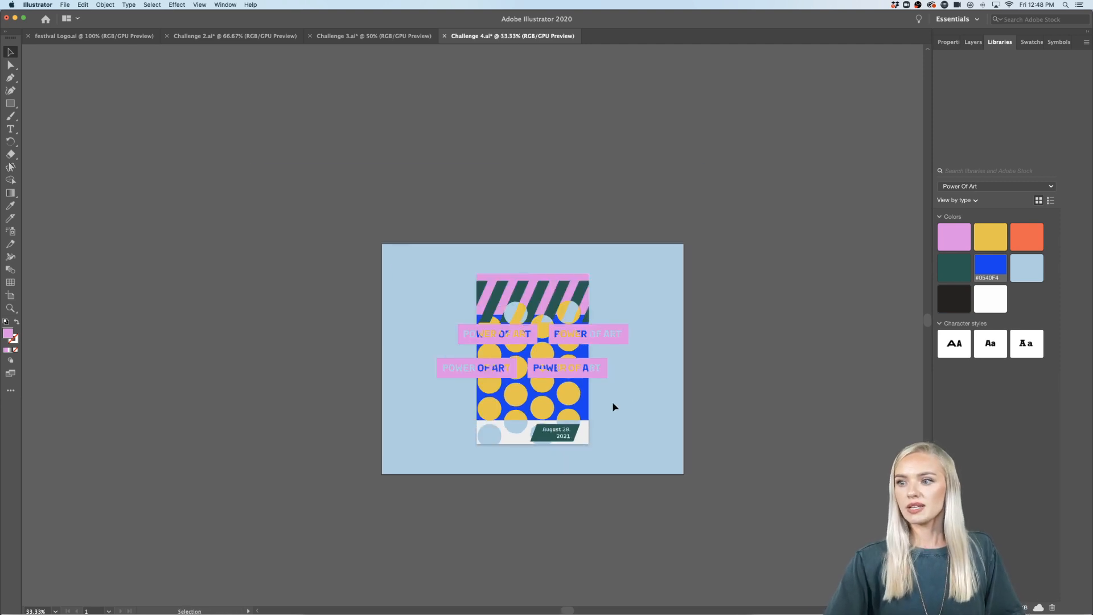
# - Duplicate two of the POWER OF ART labels below the others as a third row, offset to the right
pyautogui.scroll(1, 613, 405)
pyautogui.click(506, 362)
pyautogui.moveTo(442, 363); pyautogui.dragTo(491, 414)
pyautogui.click(696, 413)
pyautogui.scroll(-1, 636, 471)
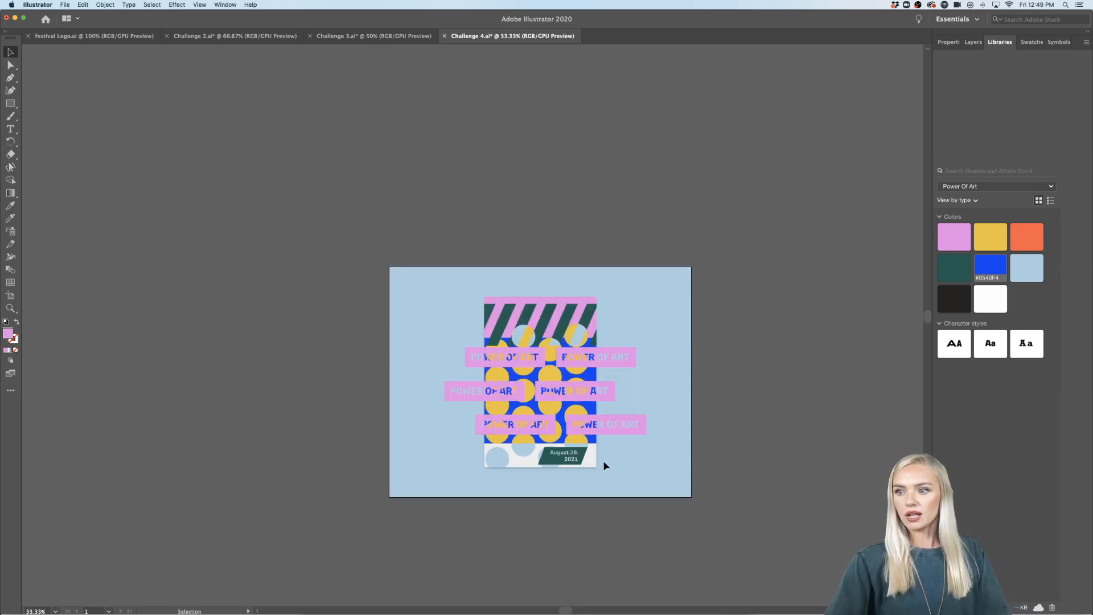
# - Shrink the green date label and place it near the right end of the white strip
pyautogui.scroll(1, 605, 466)
pyautogui.click(553, 456)
pyautogui.moveTo(573, 434); pyautogui.dragTo(523, 456)
pyautogui.click(649, 481)
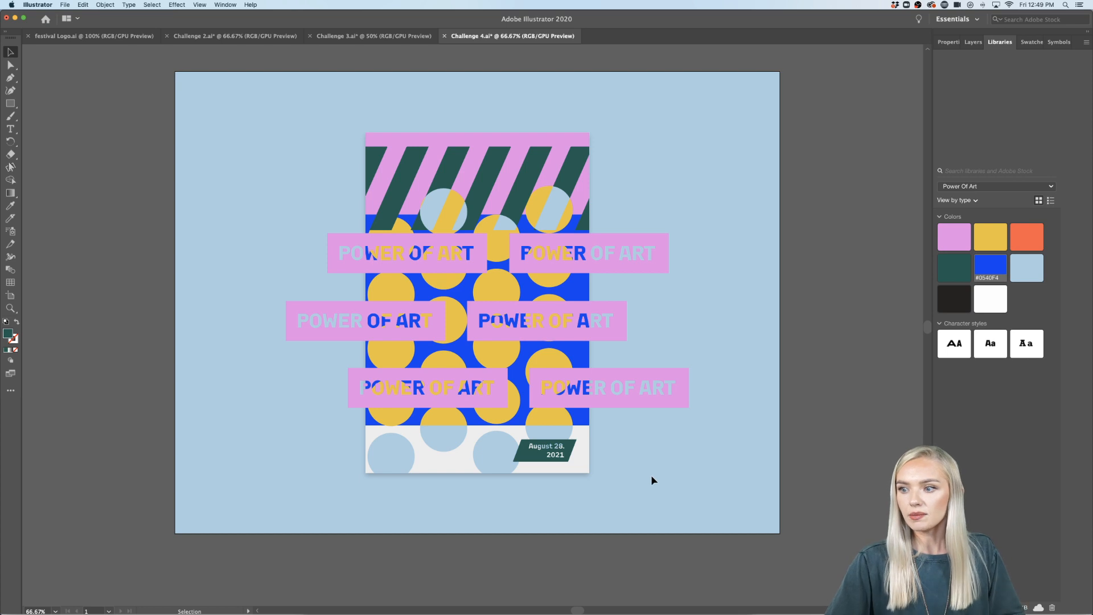
# - Try to adjust the right POWER OF ART label in the first row, and undo the change
pyautogui.scroll(-1, 650, 470)
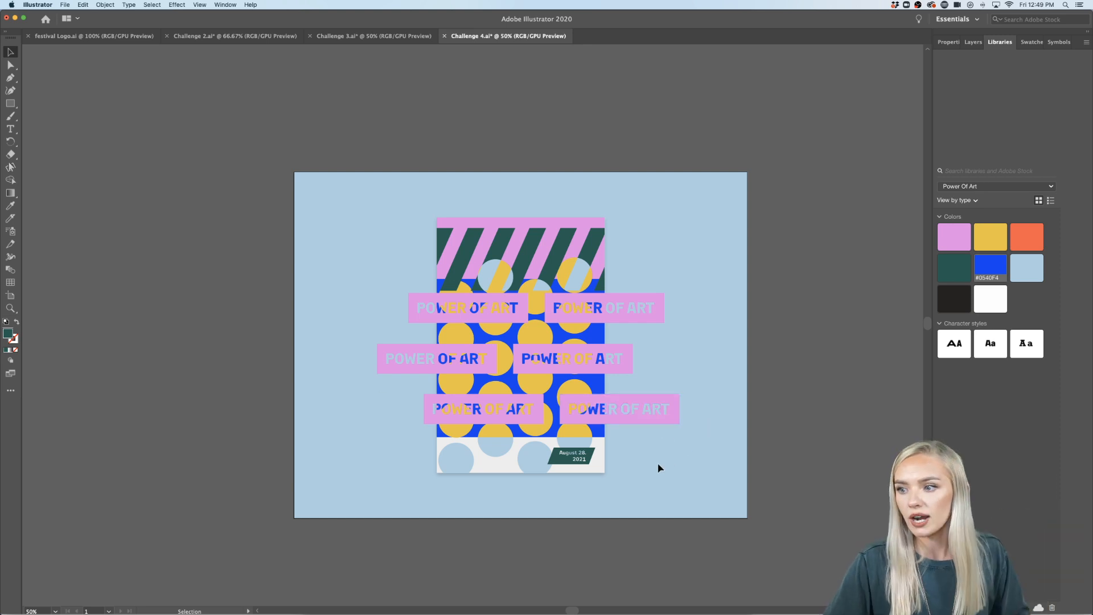
pyautogui.hscroll(3, 631, 294)
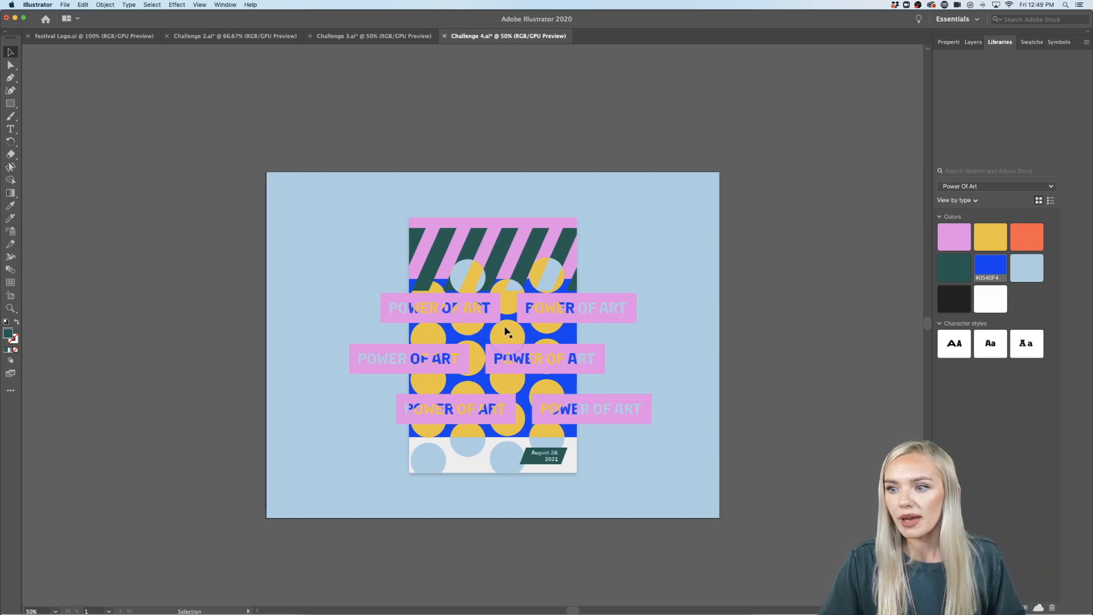
pyautogui.moveTo(591, 313); pyautogui.dragTo(589, 289)
pyautogui.press('super+z')
pyautogui.click(645, 370)
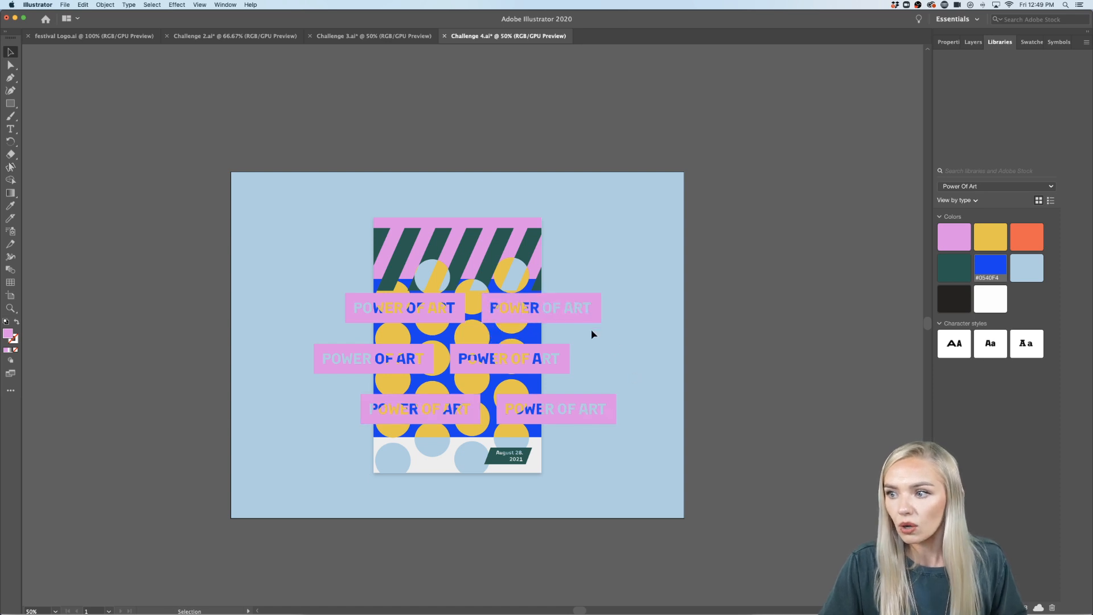
# - Rotate the right POWER OF ART label in the first row 180 degrees so it is upside down
pyautogui.scroll(3, 577, 308)
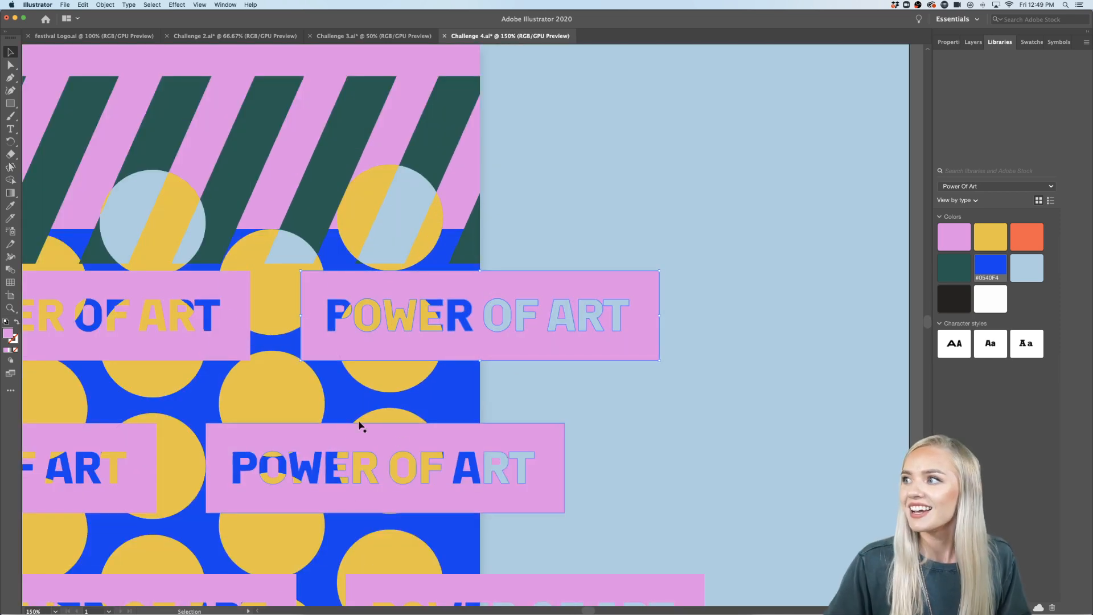
pyautogui.moveTo(296, 362); pyautogui.dragTo(736, 398)
pyautogui.scroll(-4, 737, 407)
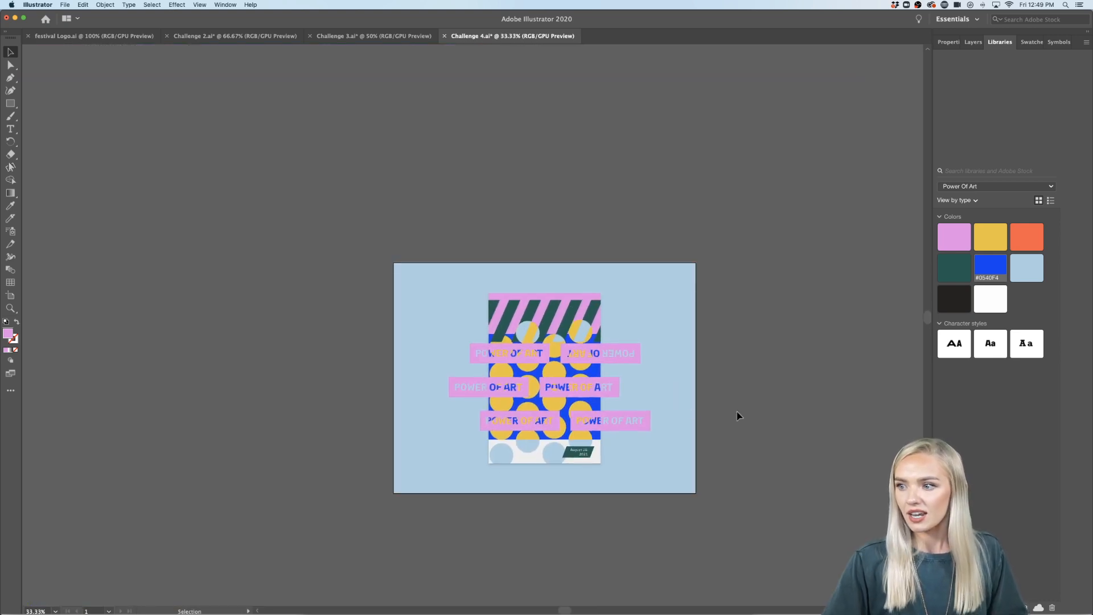
# - Rotate the left label in the middle row to an upside-down diagonal and shift it up against the label above
pyautogui.scroll(2, 650, 402)
pyautogui.click(380, 379)
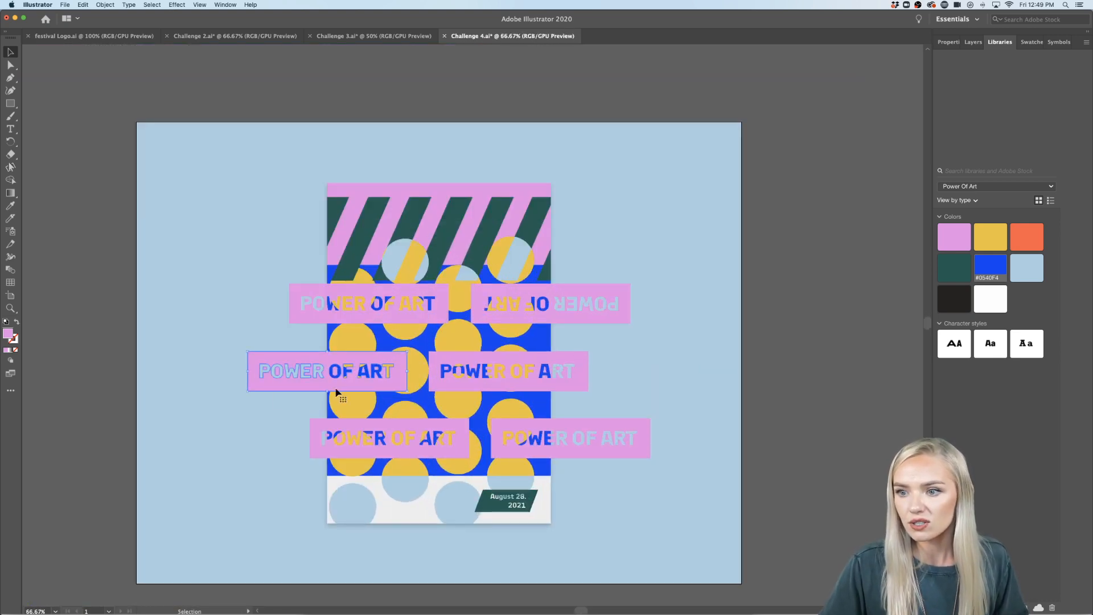
pyautogui.moveTo(245, 398); pyautogui.dragTo(441, 389)
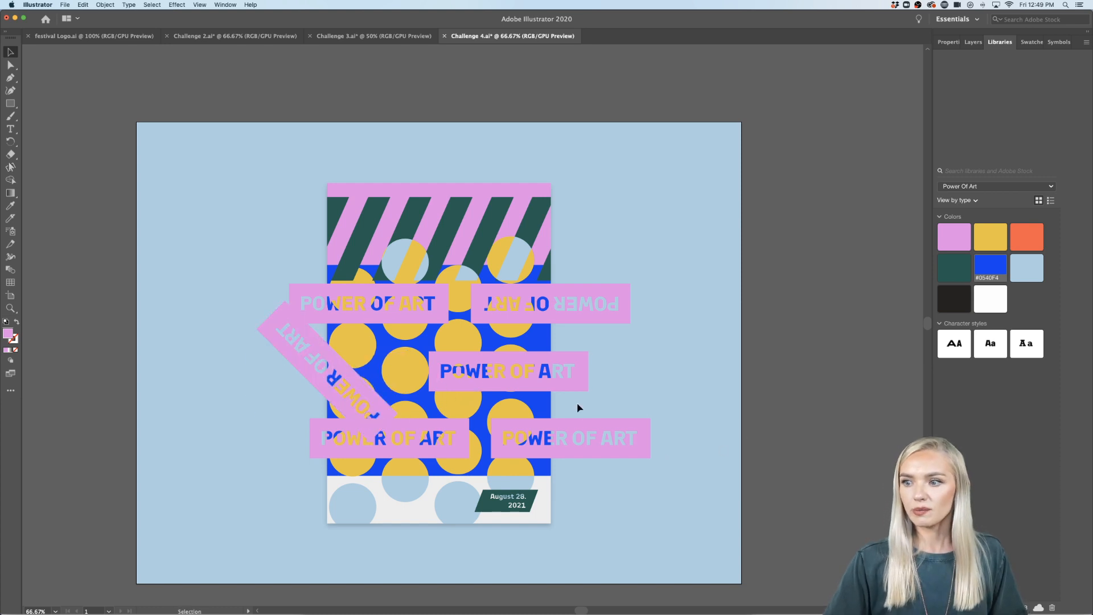
pyautogui.moveTo(372, 394); pyautogui.dragTo(391, 375)
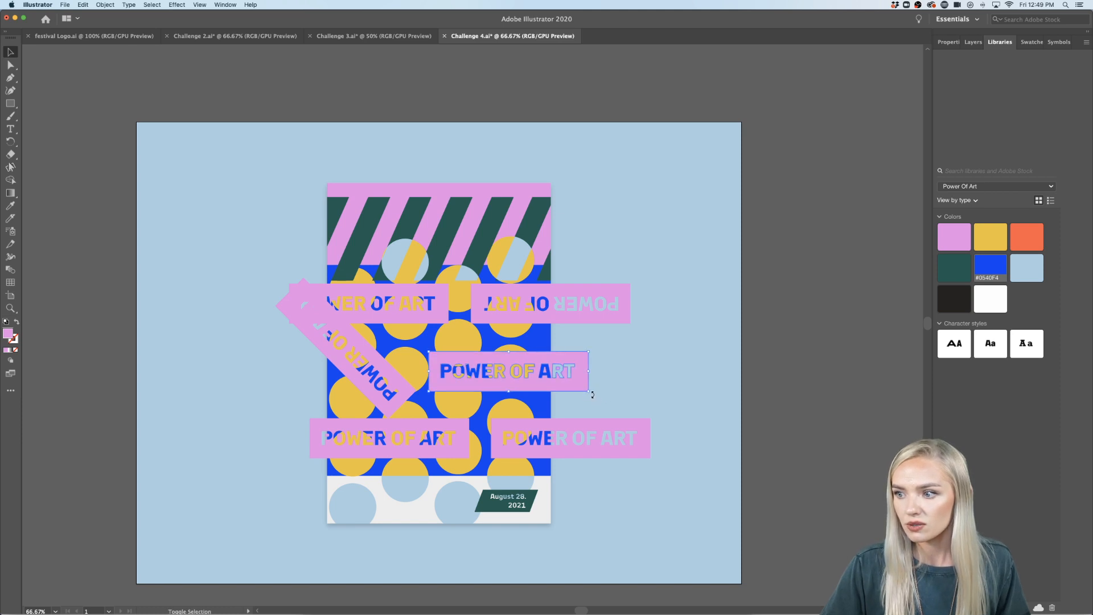
# - Tilt the middle row's right POWER OF ART label downward to the right and the first row's left label upward to the right
pyautogui.moveTo(573, 415); pyautogui.dragTo(548, 425)
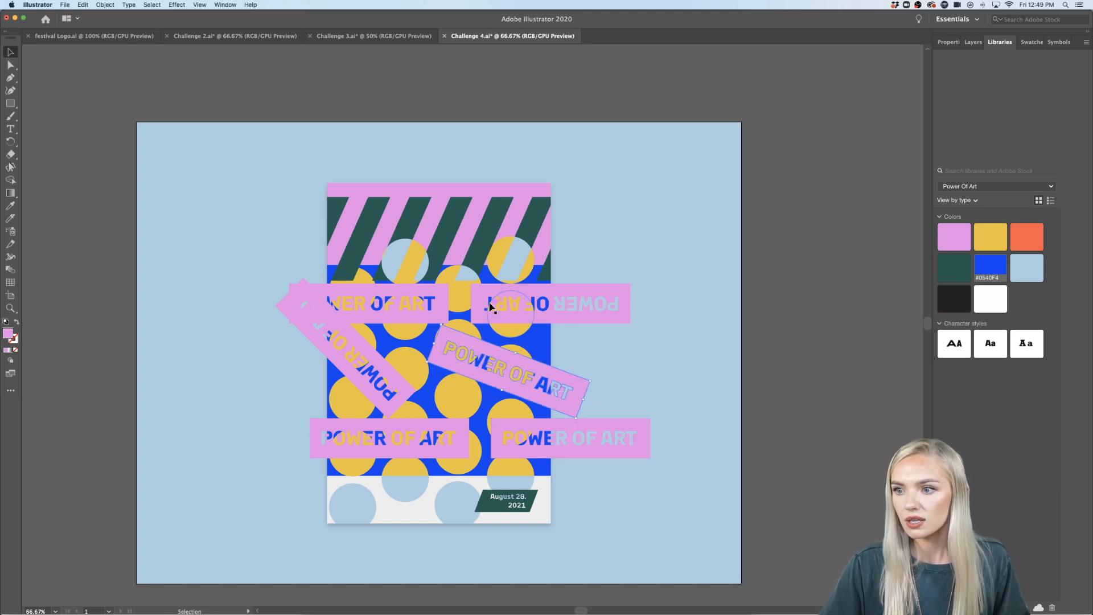
pyautogui.click(435, 320)
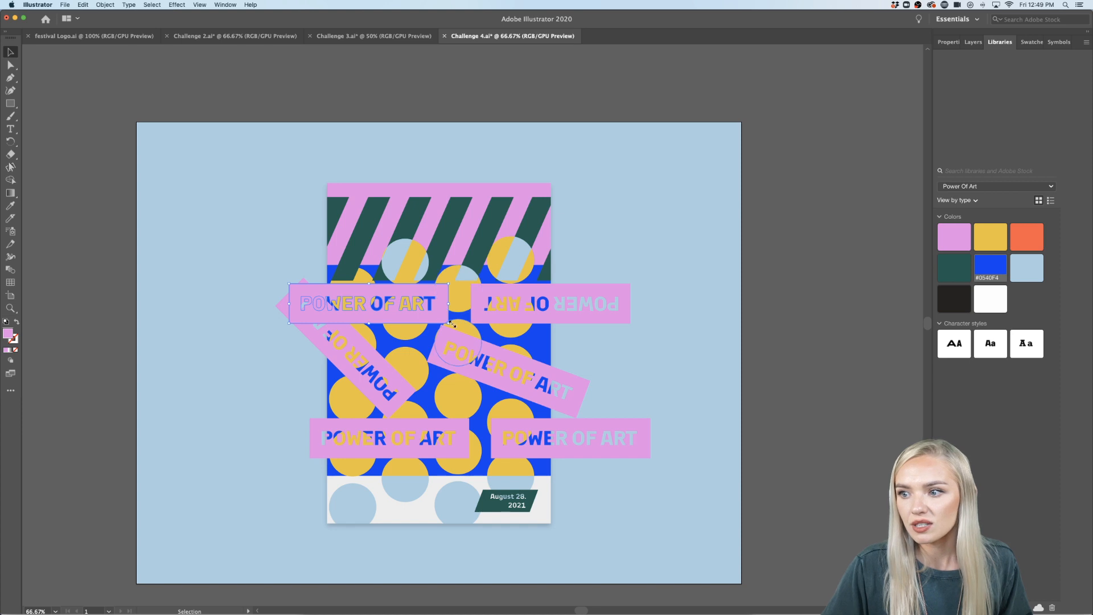
pyautogui.moveTo(453, 322); pyautogui.dragTo(569, 305)
# - Tilt the upside-down label in the first row steeply upward to the right and nudge it up and left
pyautogui.click(624, 317)
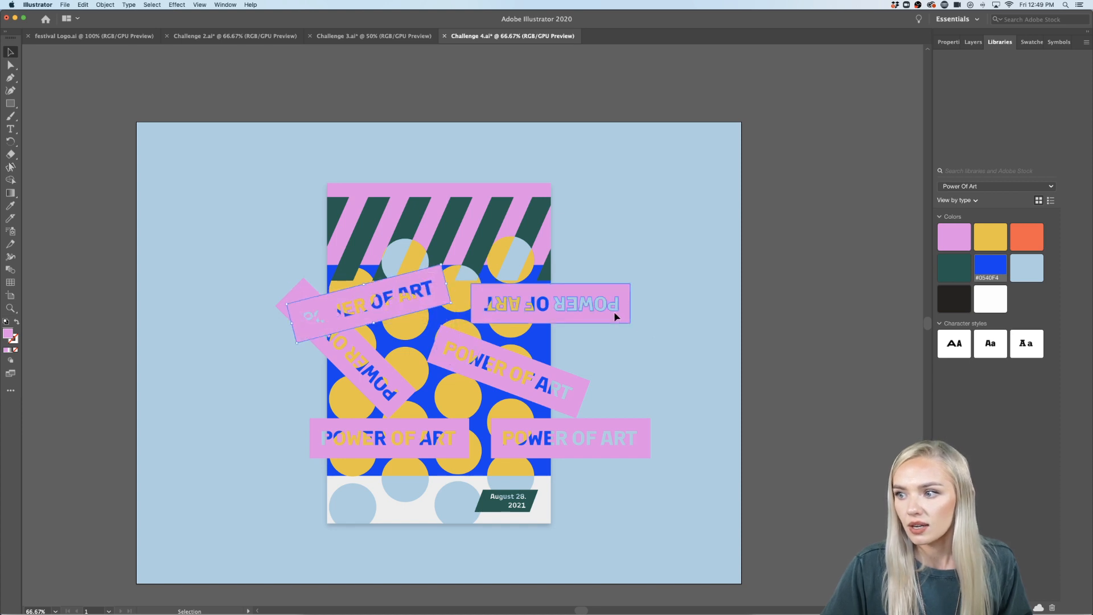
pyautogui.moveTo(634, 325); pyautogui.dragTo(637, 285)
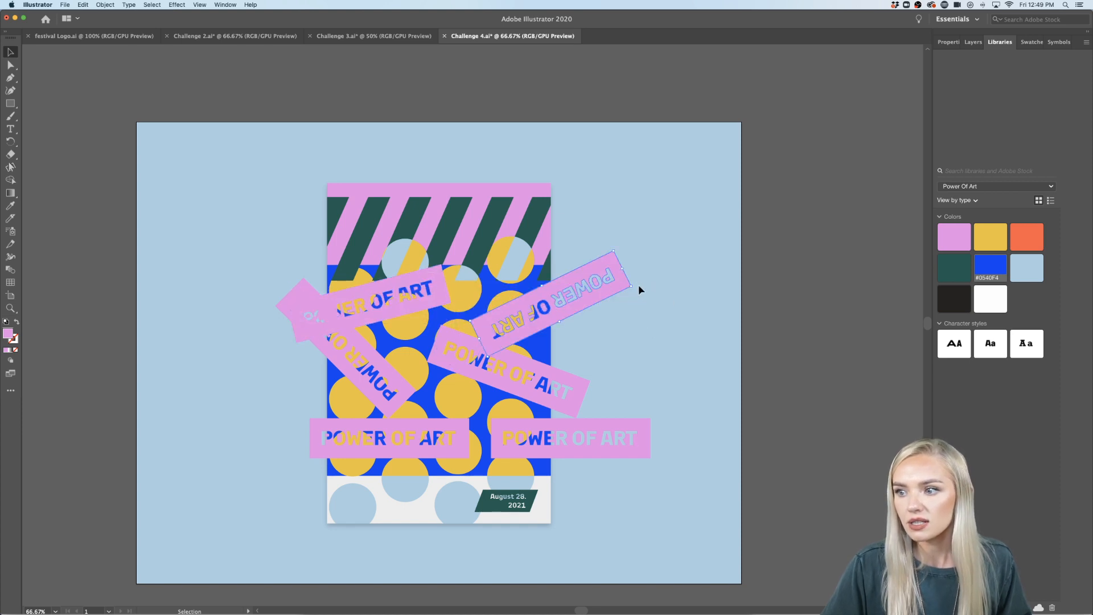
pyautogui.click(649, 367)
pyautogui.scroll(-2, 646, 377)
pyautogui.moveTo(564, 292); pyautogui.dragTo(550, 284)
# - Tilt the right label in the bottom row upward to the right and move it inside the ad's lower right area
pyautogui.click(646, 330)
pyautogui.scroll(-1, 648, 334)
pyautogui.click(647, 401)
pyautogui.moveTo(655, 427); pyautogui.dragTo(514, 401)
pyautogui.click(554, 431)
# - Tilt the bottom-left label downward to the right and shift it up-left, and move the middle row's right label left into the ad
pyautogui.click(314, 420)
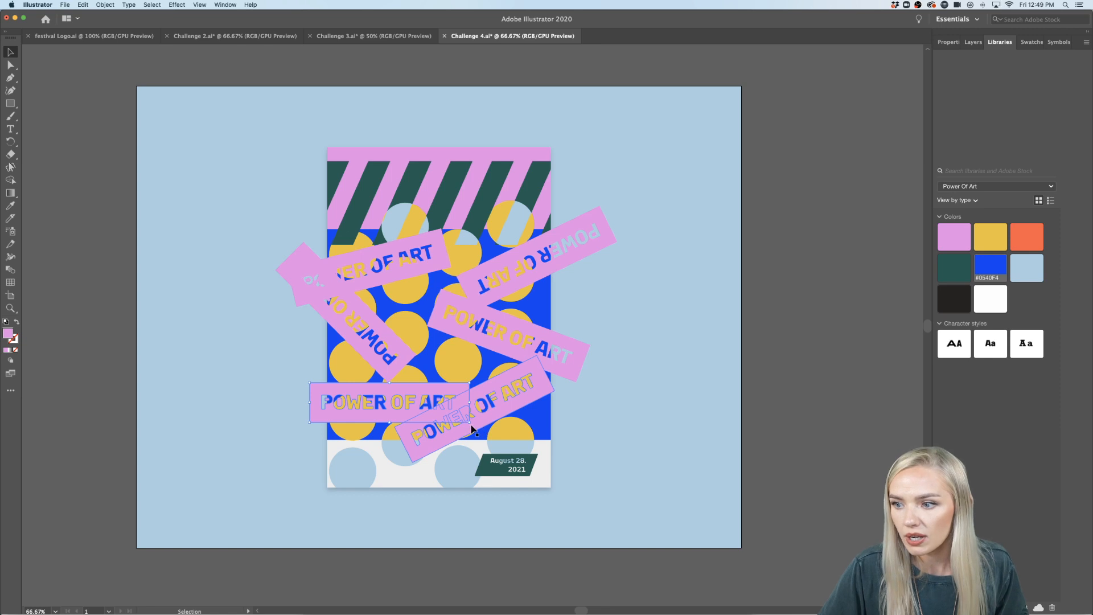
pyautogui.moveTo(475, 425); pyautogui.dragTo(460, 451)
pyautogui.moveTo(428, 399); pyautogui.dragTo(397, 373)
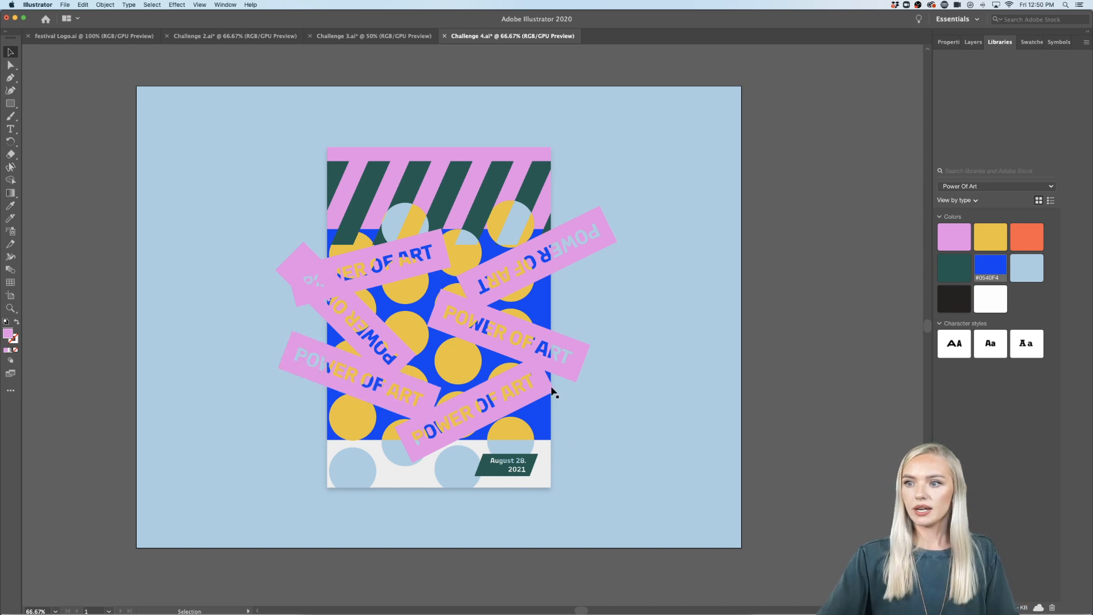
pyautogui.moveTo(498, 356); pyautogui.dragTo(479, 352)
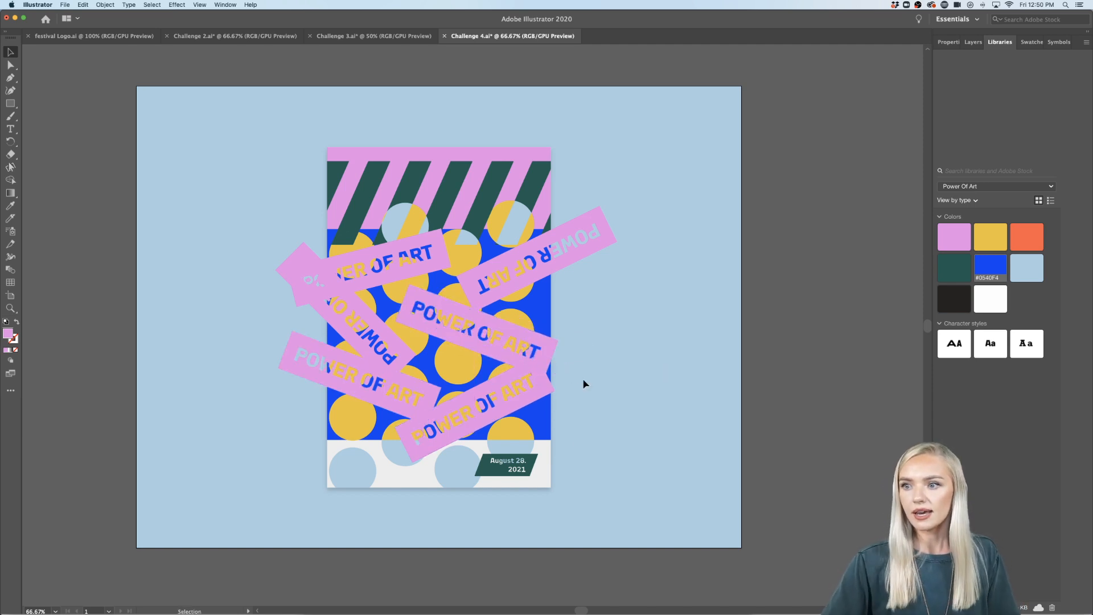
# - Draw a rectangle covering the whole ad as the mask shape for the labels
pyautogui.scroll(-4, 583, 378)
pyautogui.scroll(3, 566, 389)
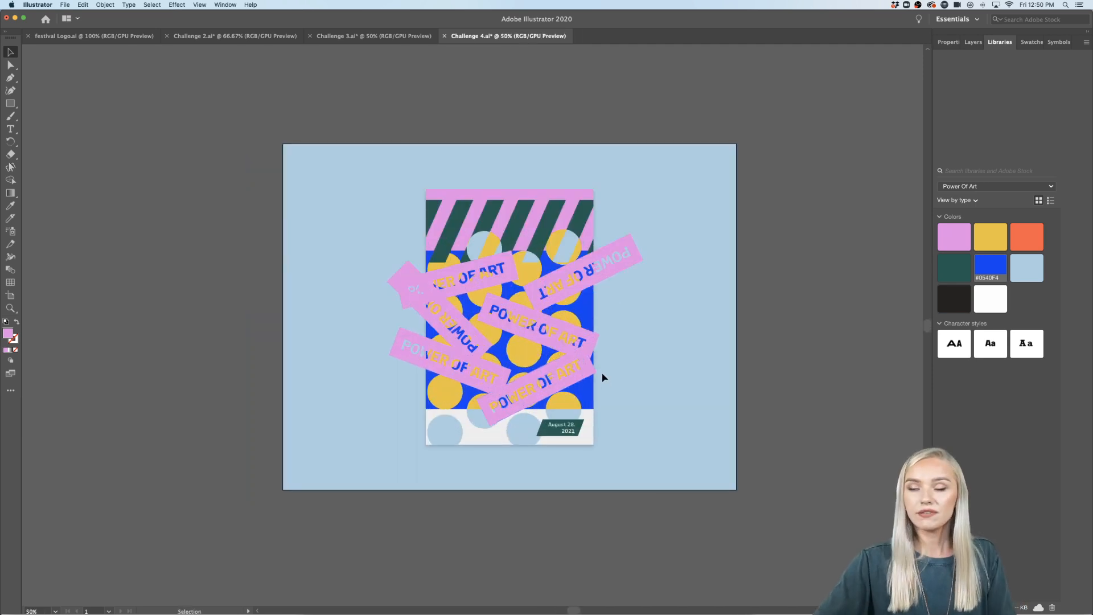
pyautogui.scroll(1, 649, 378)
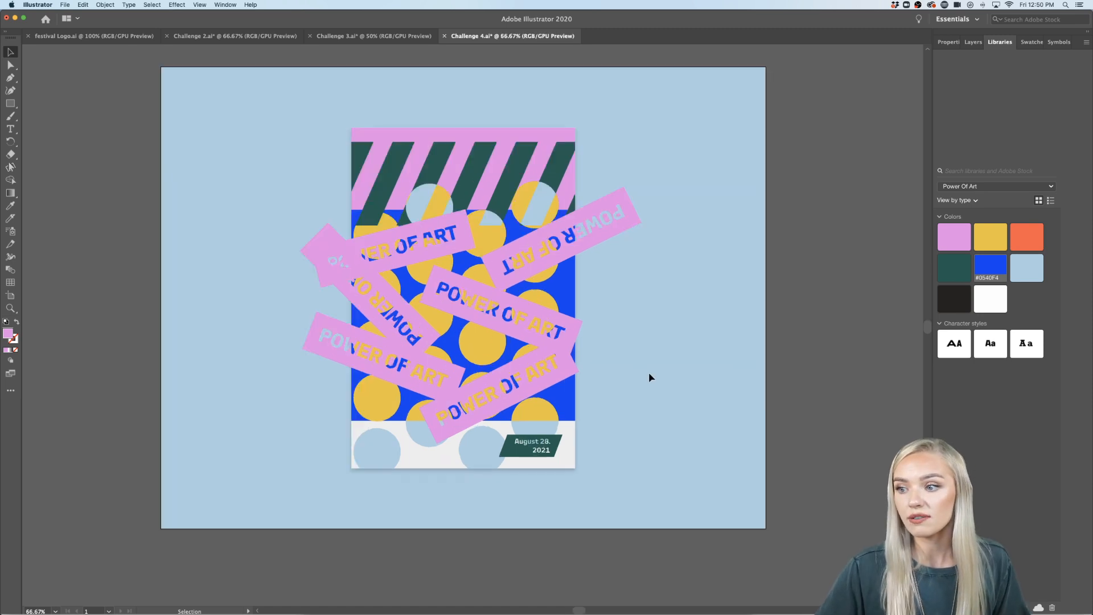
pyautogui.scroll(1, 610, 363)
pyautogui.click(10, 103)
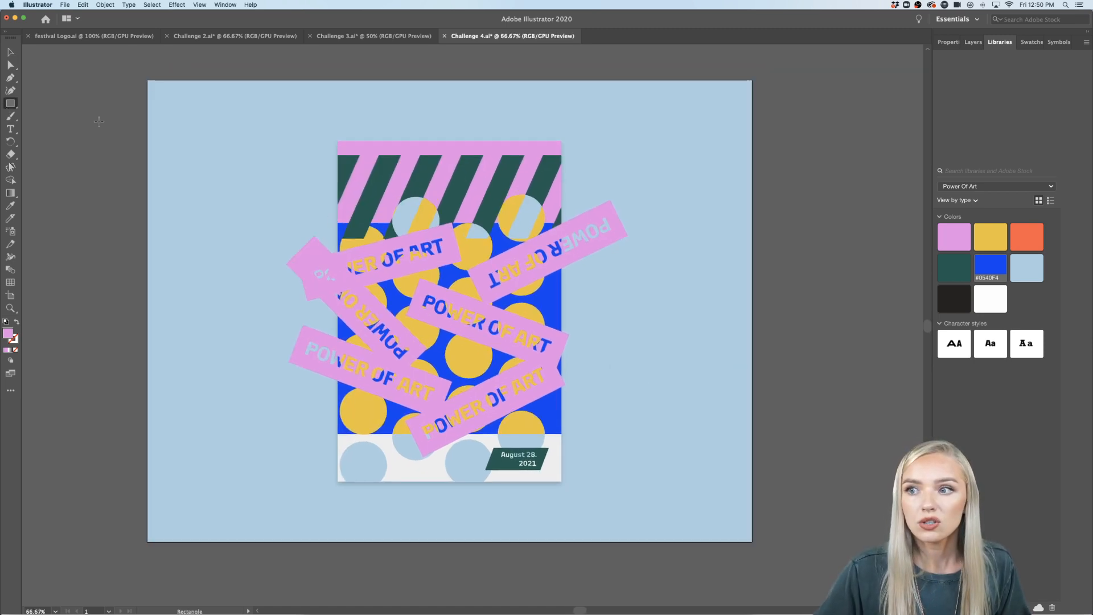
pyautogui.moveTo(339, 142); pyautogui.dragTo(561, 481)
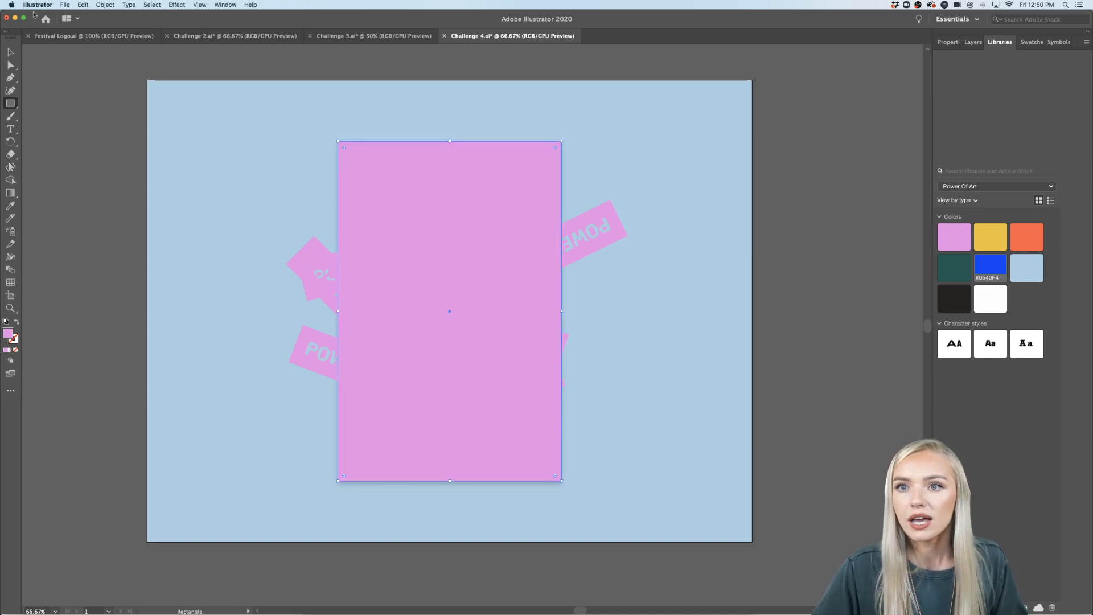
# - Clip all six POWER OF ART labels to the ad-sized rectangle with a clipping mask
pyautogui.click(11, 51)
pyautogui.keyDown('shift'); pyautogui.click(303, 263); pyautogui.keyUp('shift')
pyautogui.keyDown('shift'); pyautogui.click(317, 354); pyautogui.keyUp('shift')
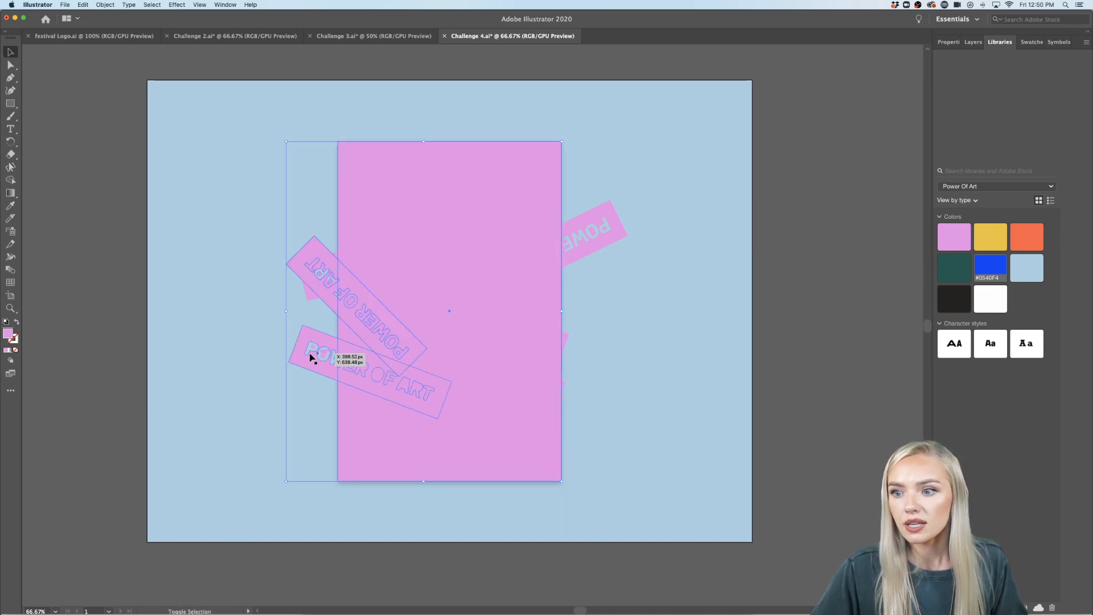
pyautogui.keyDown('shift'); pyautogui.click(314, 303); pyautogui.keyUp('shift')
pyautogui.keyDown('shift'); pyautogui.click(597, 249); pyautogui.keyUp('shift')
pyautogui.keyDown('shift'); pyautogui.click(564, 384); pyautogui.keyUp('shift')
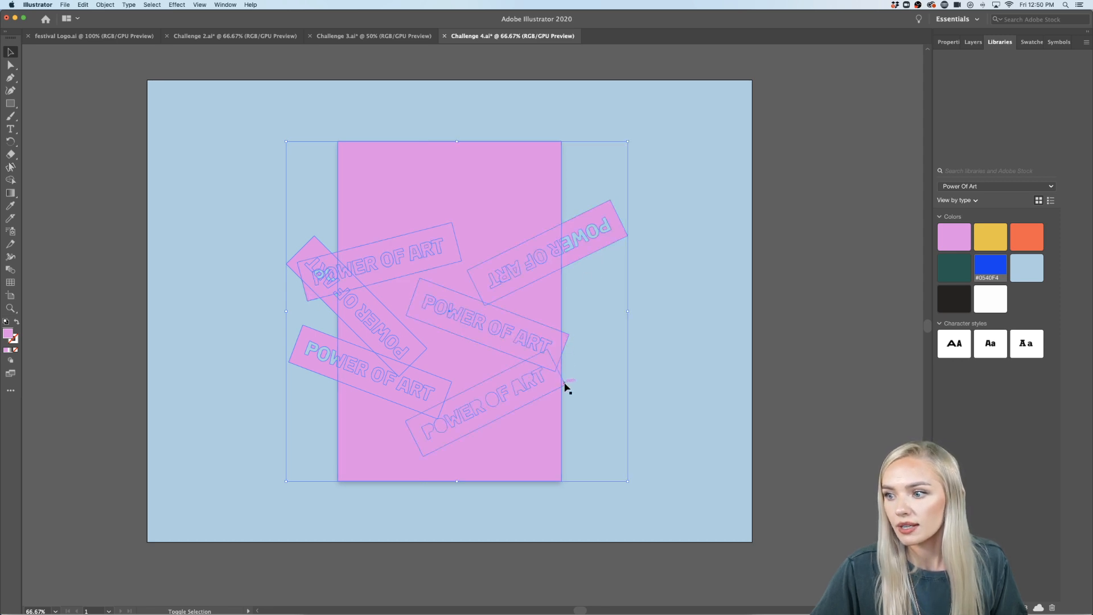
pyautogui.click(949, 43)
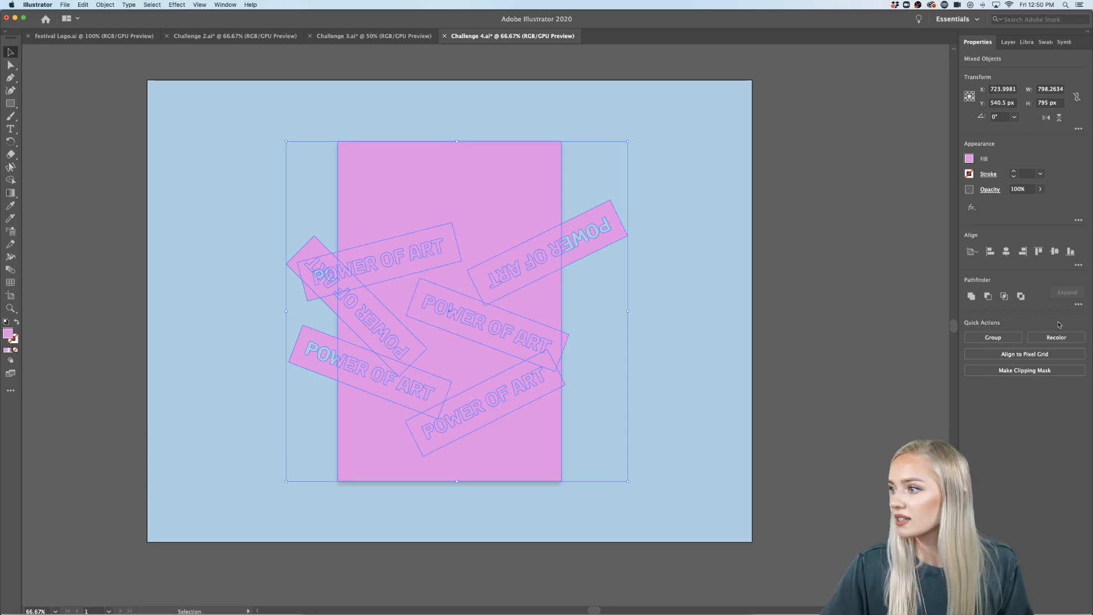
pyautogui.click(1025, 370)
pyautogui.click(838, 424)
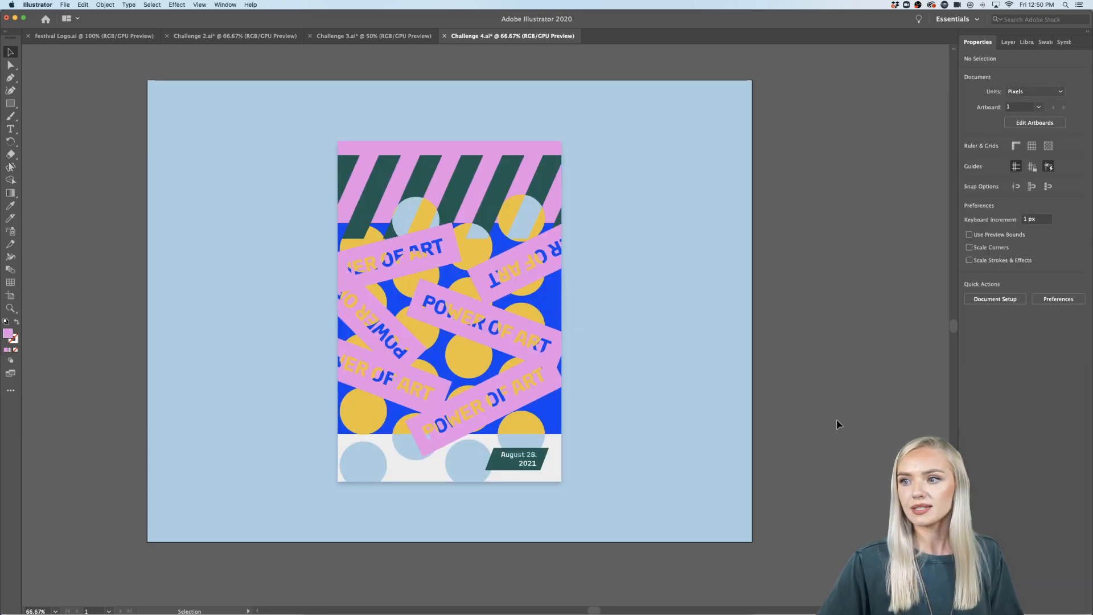
# - Isolate the pink background rectangle behind the green stripes inside the clipped artwork
pyautogui.scroll(-4, 732, 419)
pyautogui.scroll(4, 715, 417)
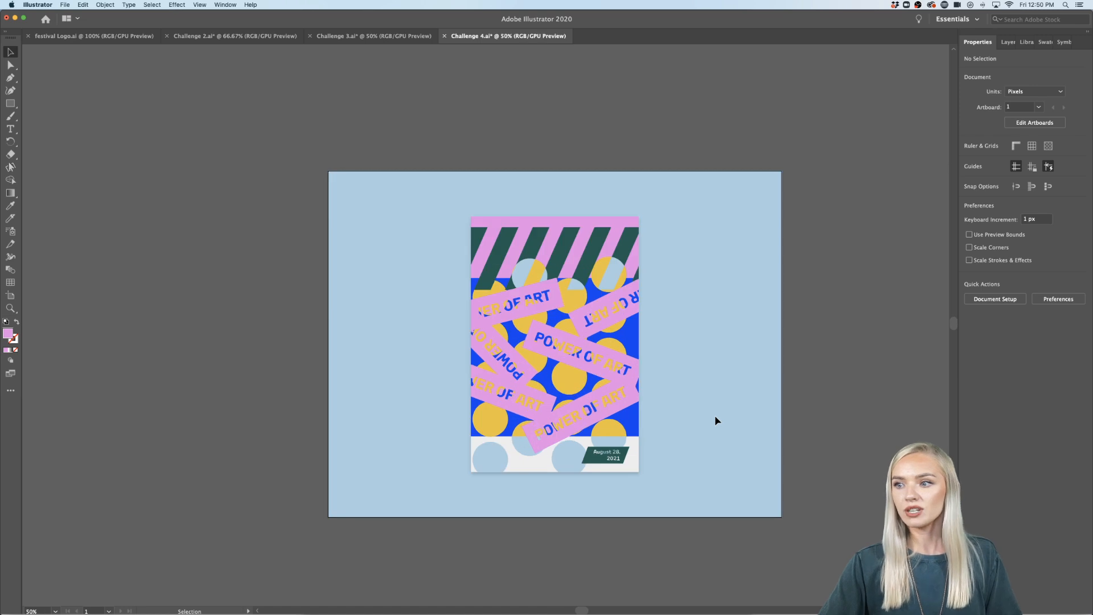
pyautogui.hscroll(2, 715, 420)
pyautogui.click(524, 164)
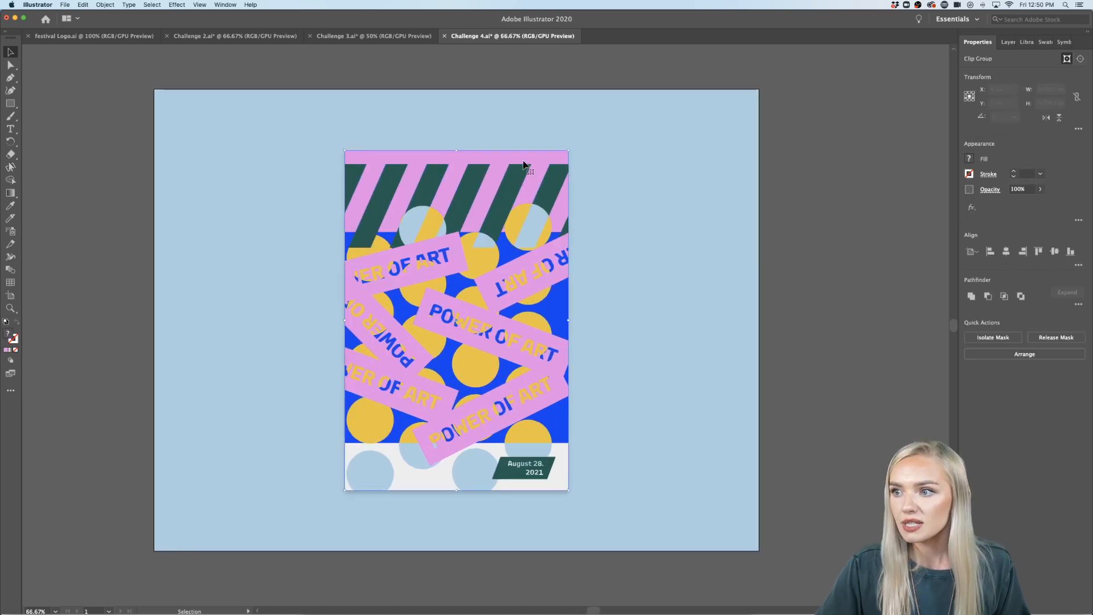
pyautogui.doubleClick(524, 160)
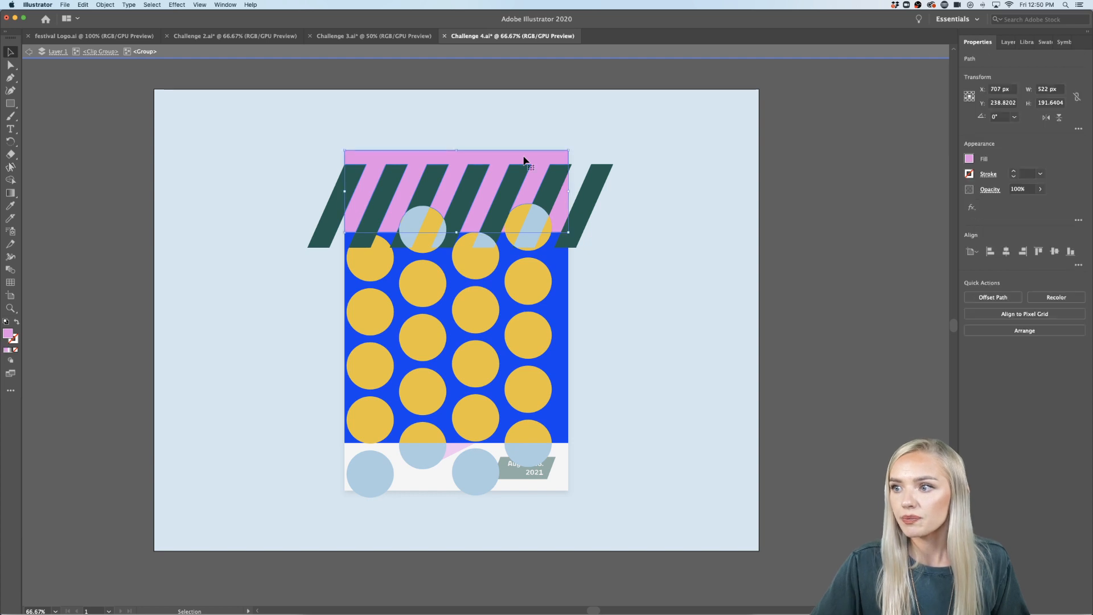
pyautogui.doubleClick(562, 212)
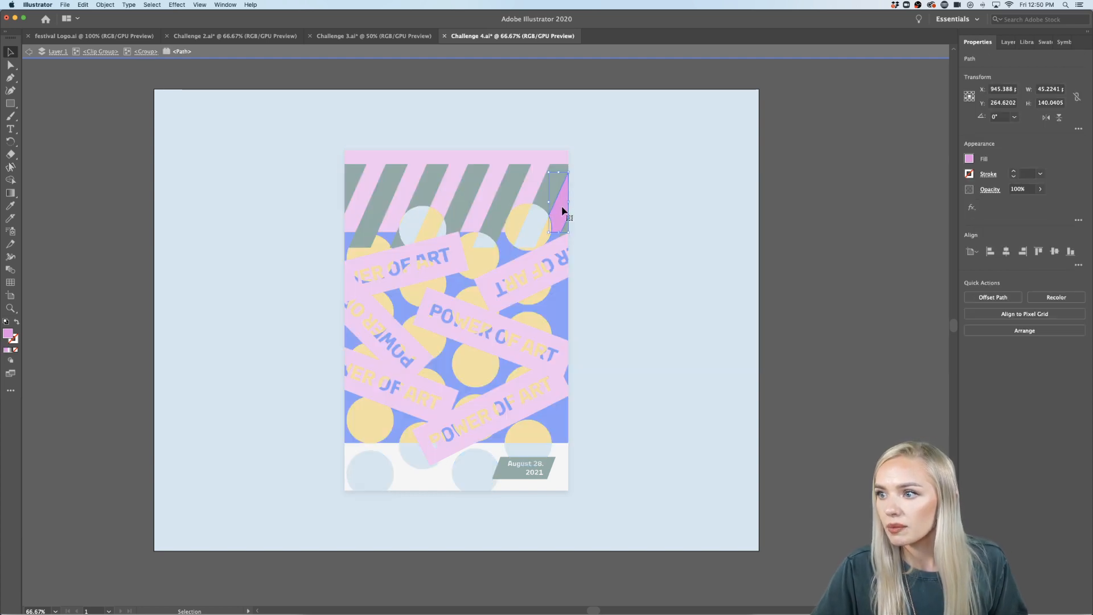
pyautogui.press('Escape')
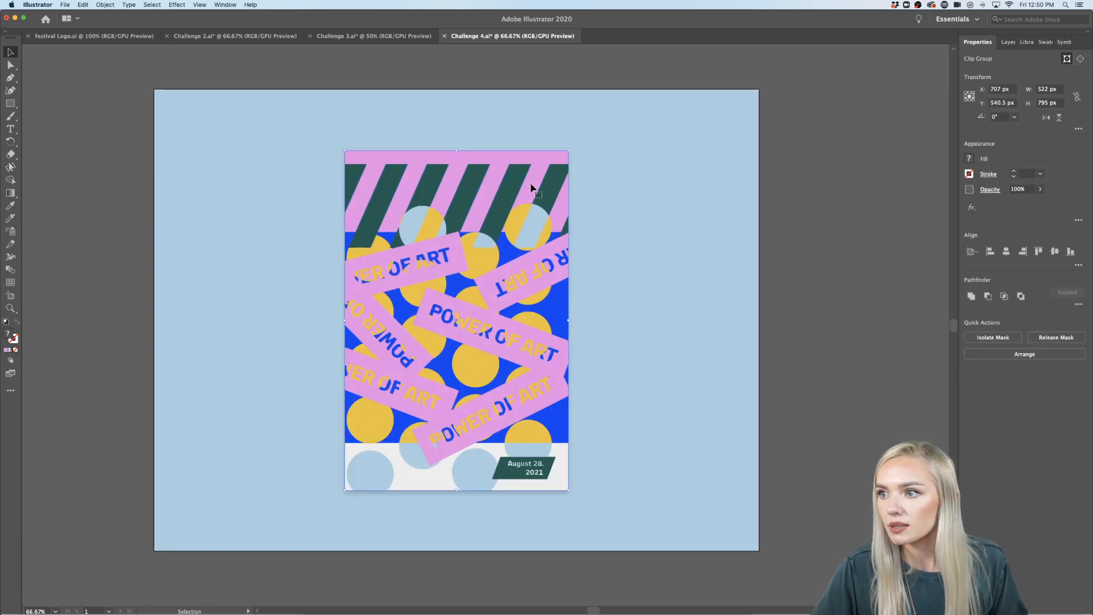
pyautogui.doubleClick(550, 166)
pyautogui.doubleClick(553, 157)
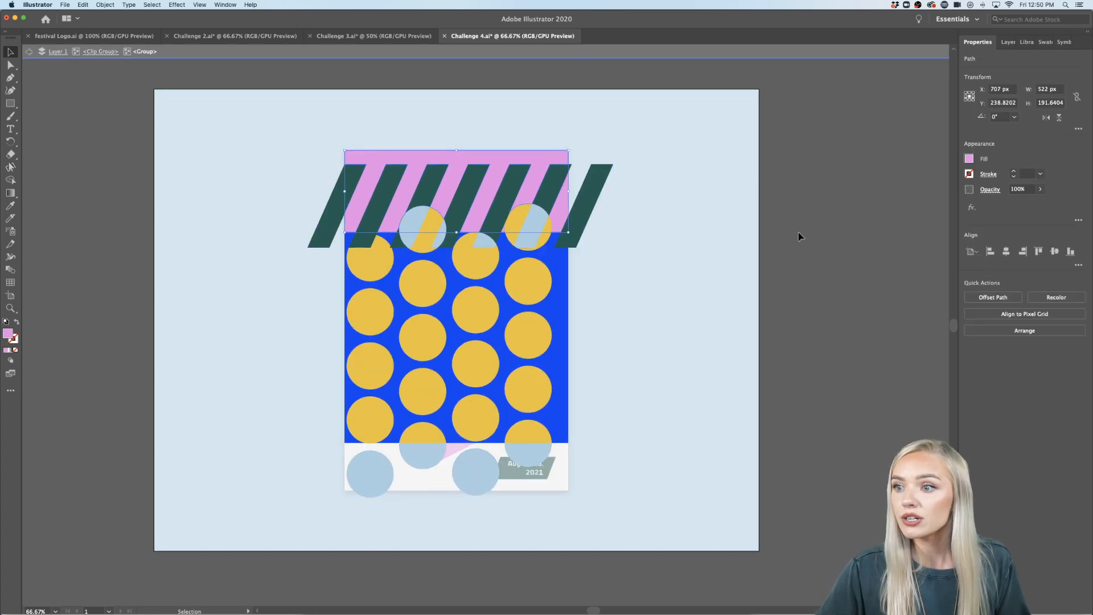
# - Try orange, light blue, blue and yellow fills on the stripes' background rectangle, and restore the pink fill
pyautogui.click(1026, 41)
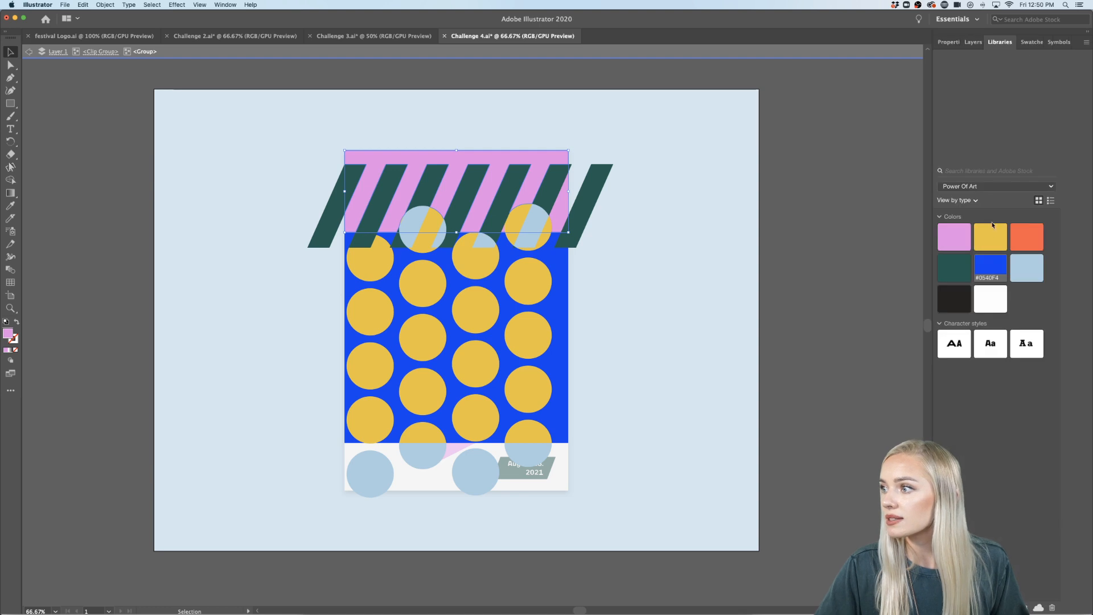
pyautogui.click(1019, 240)
pyautogui.click(1028, 265)
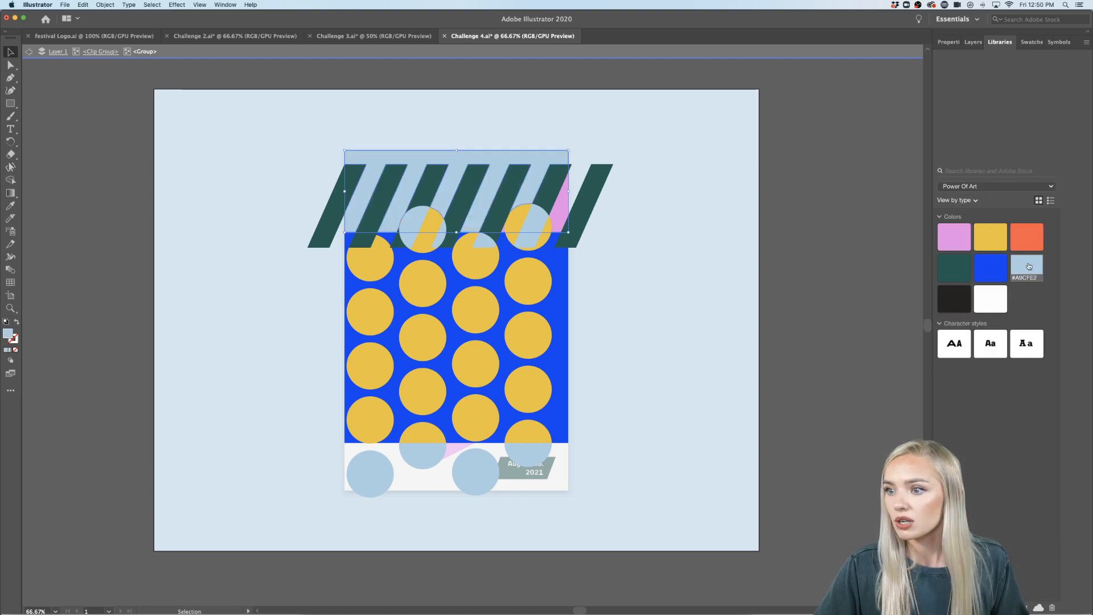
pyautogui.click(998, 267)
pyautogui.click(992, 235)
pyautogui.click(1022, 232)
pyautogui.click(954, 236)
# - Leave isolation mode and check the complete ad
pyautogui.click(844, 291)
pyautogui.scroll(-3, 819, 302)
pyautogui.hscroll(3, 818, 301)
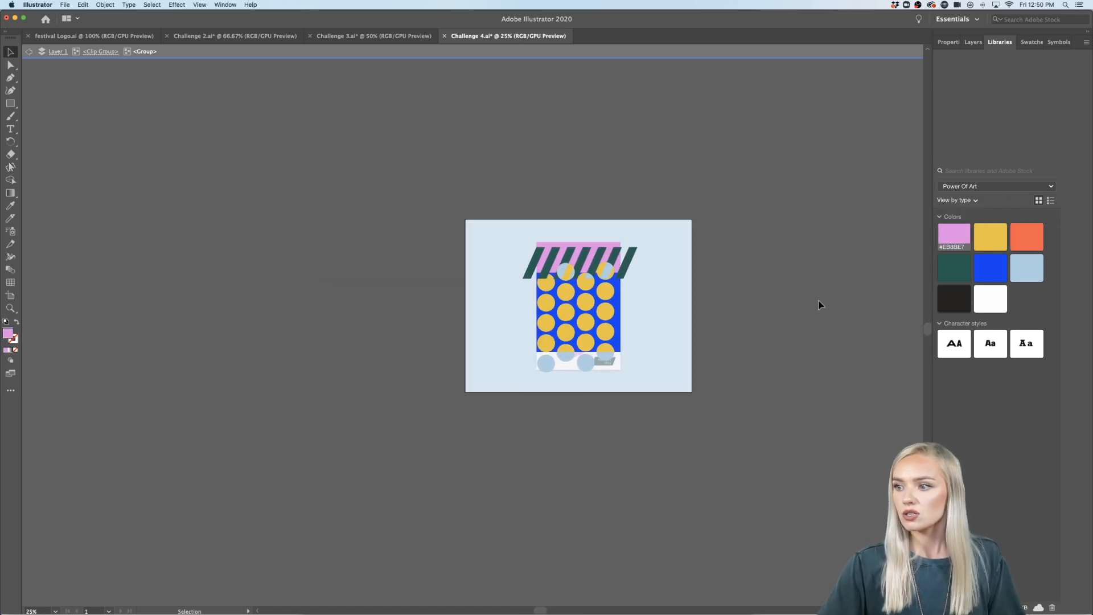
pyautogui.doubleClick(718, 326)
pyautogui.scroll(3, 715, 324)
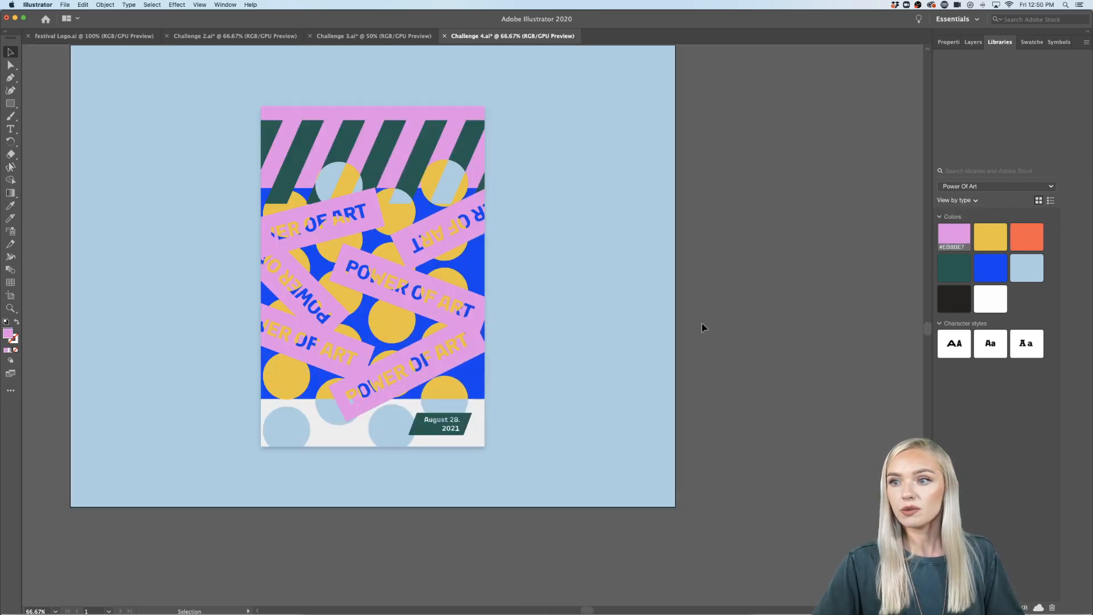
pyautogui.scroll(3, 702, 327)
pyautogui.hscroll(-3, 702, 327)
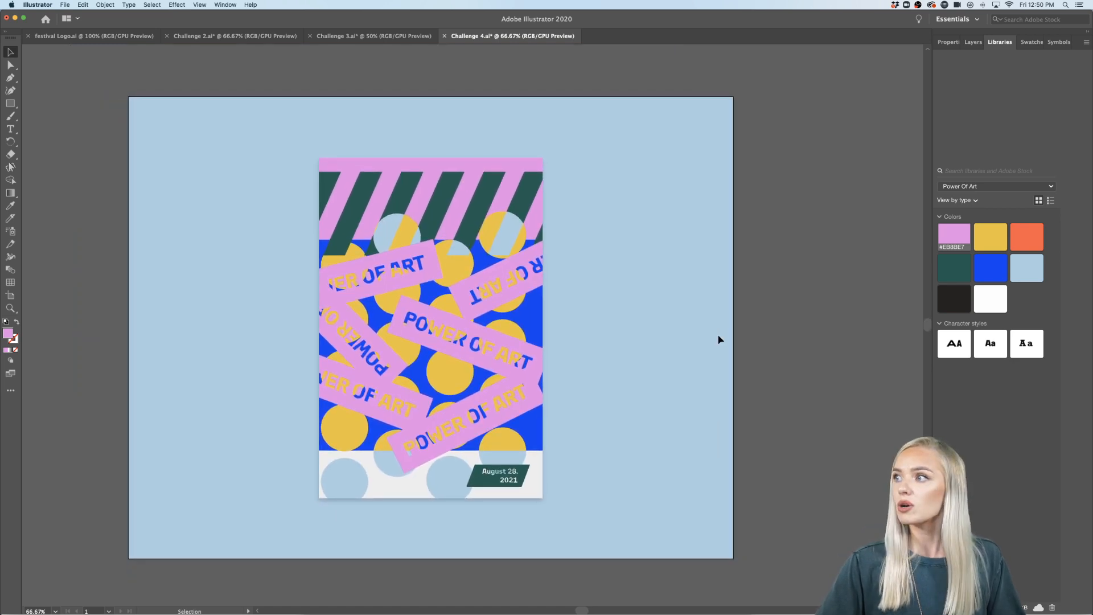
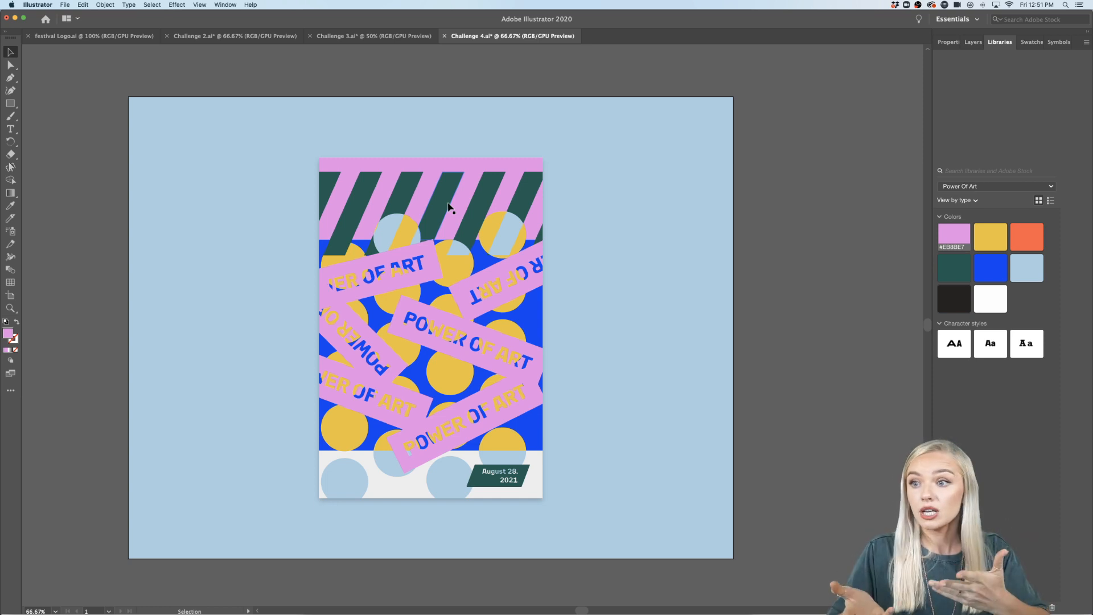
pyautogui.click(450, 207)
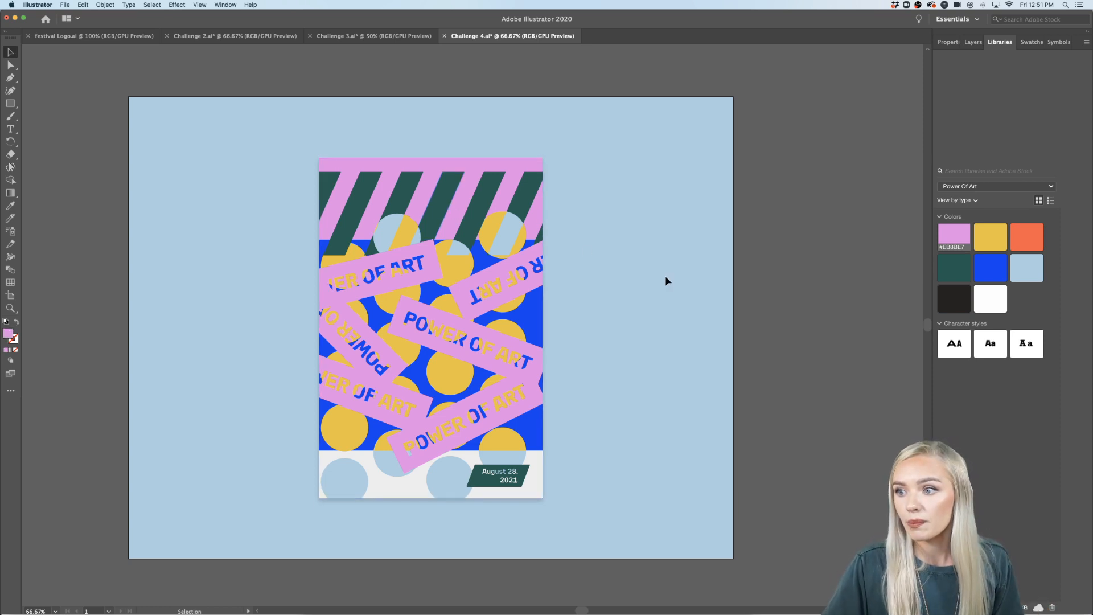
# - Isolate the central POWER OF ART label and start making a new pattern from it
pyautogui.doubleClick(526, 354)
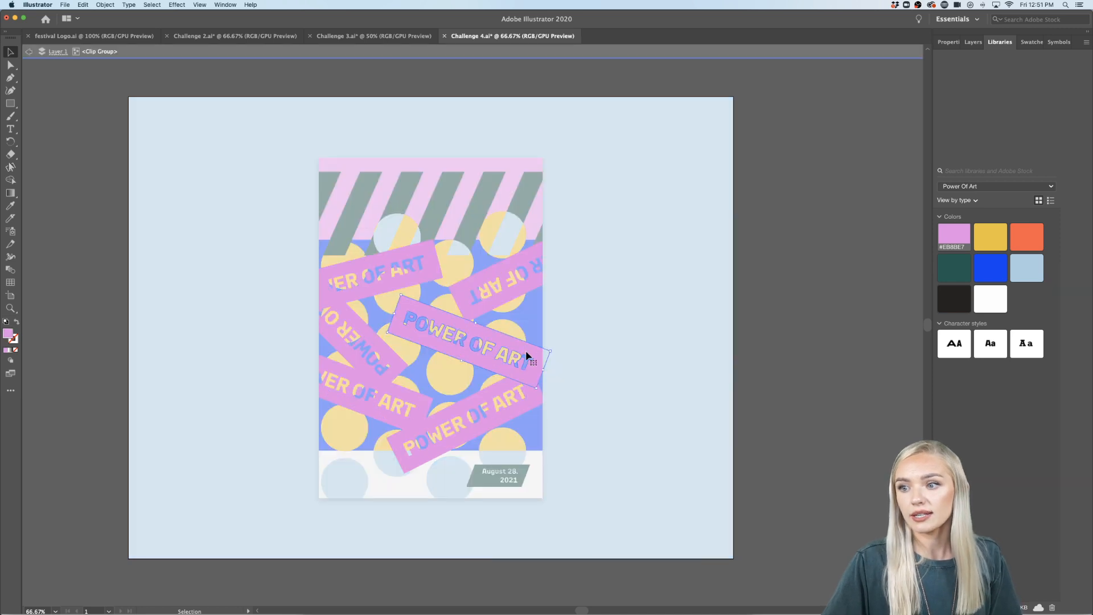
pyautogui.click(105, 5)
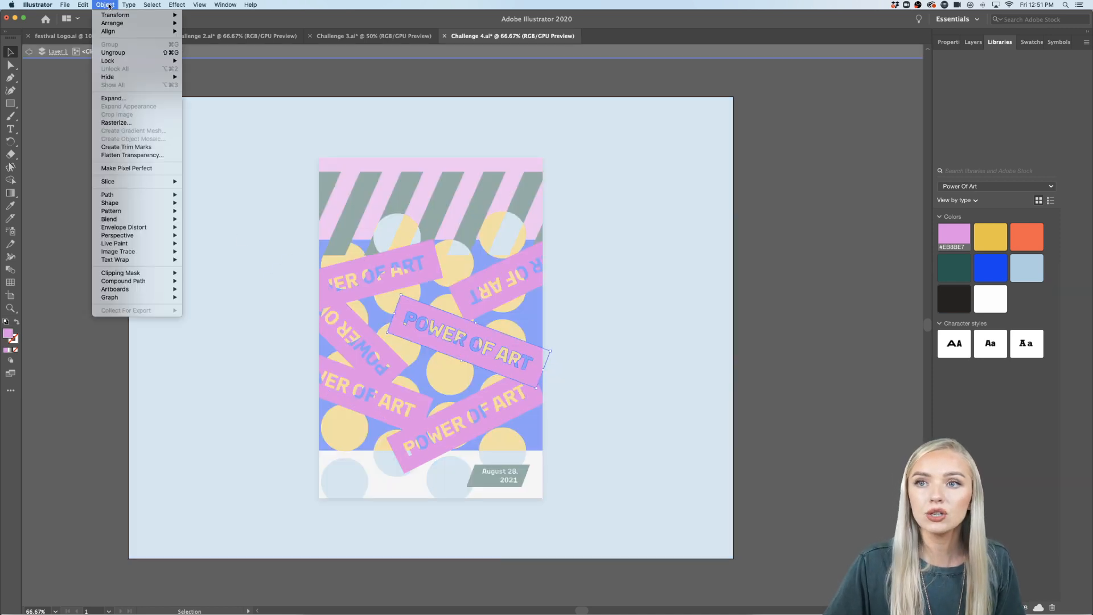
pyautogui.moveTo(158, 212)
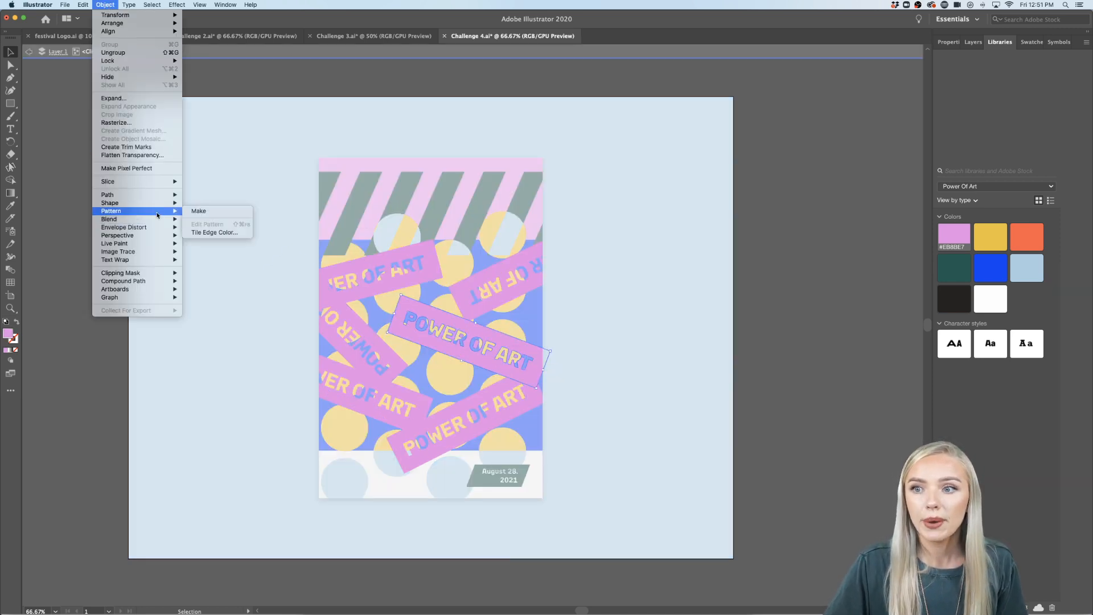
pyautogui.click(215, 212)
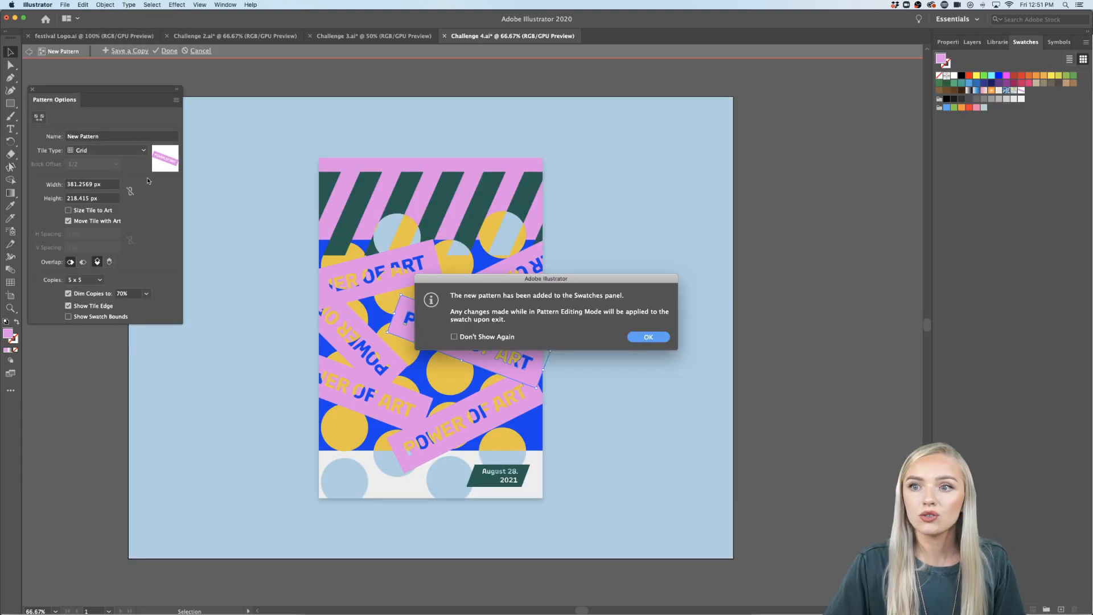
pyautogui.click(645, 337)
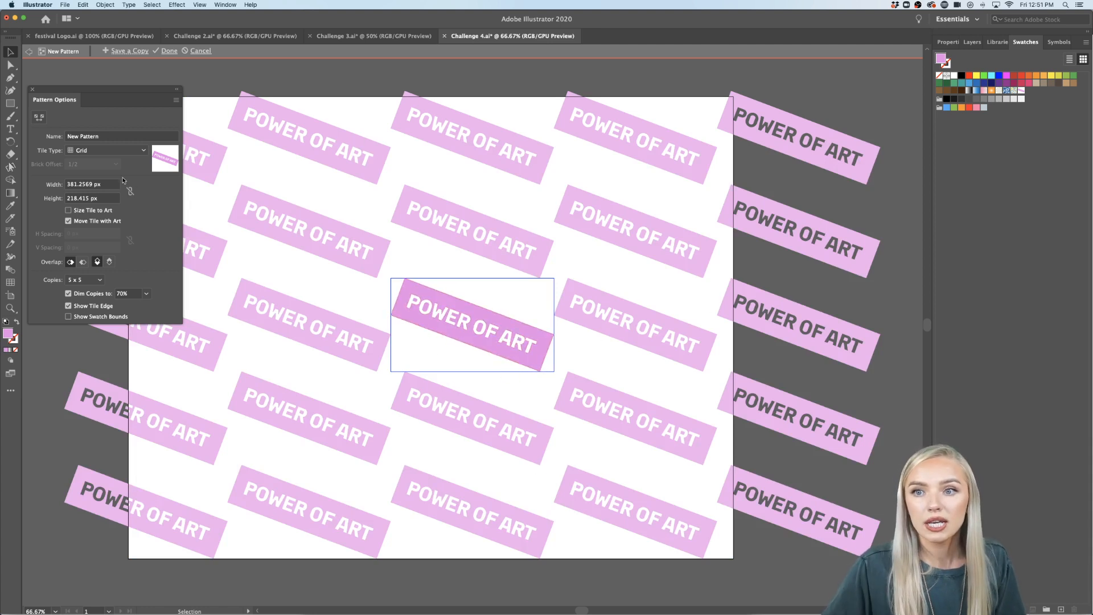
# - Try the Brick by Row tile type on the label pattern, and cancel the pattern
pyautogui.click(106, 150)
pyautogui.click(117, 173)
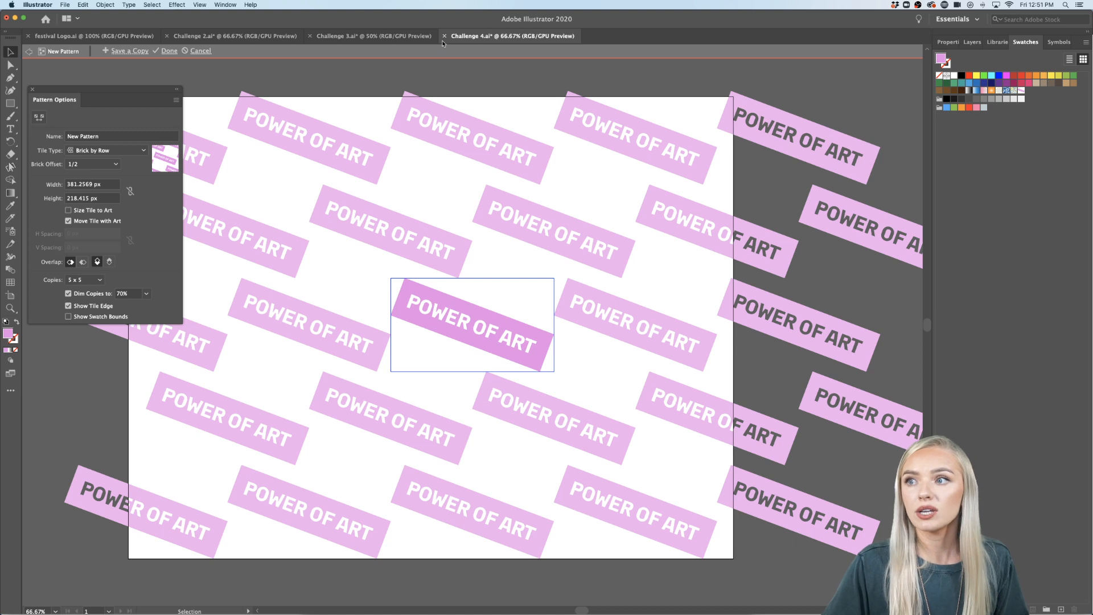
pyautogui.click(199, 51)
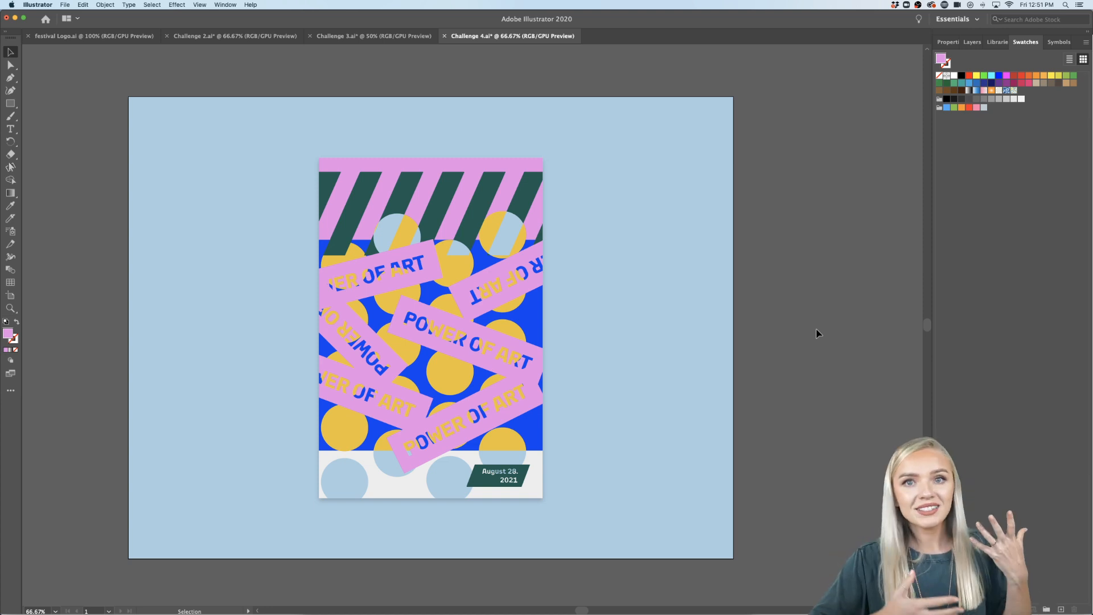
# - Examine the ad's composition and compare it with the Challenge 3 kombucha design
pyautogui.scroll(1, 816, 334)
pyautogui.hscroll(-1, 816, 333)
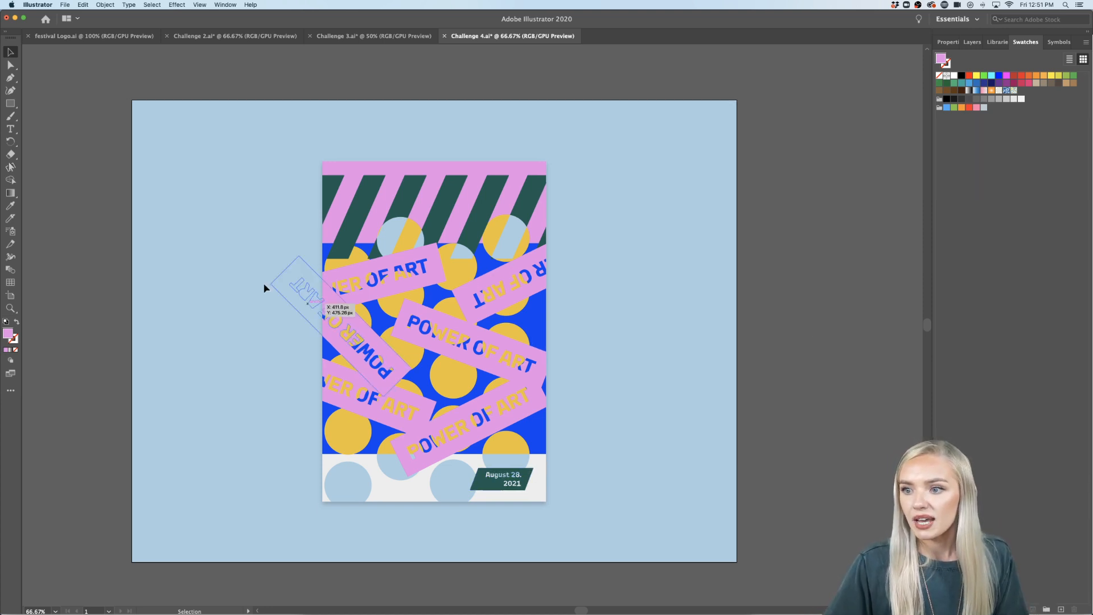
pyautogui.scroll(1, 520, 520)
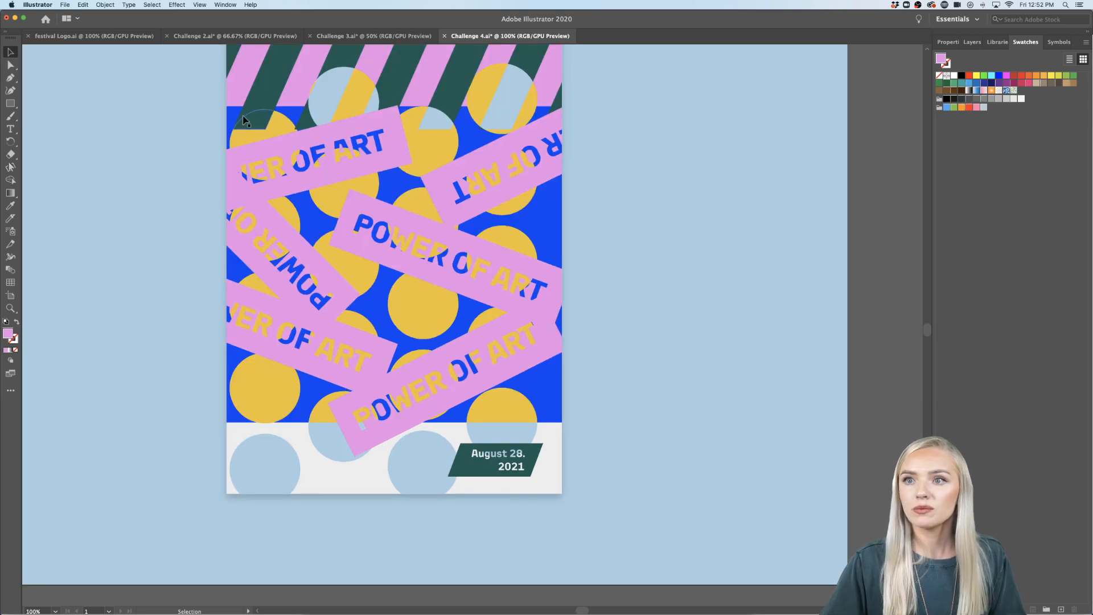
pyautogui.click(354, 37)
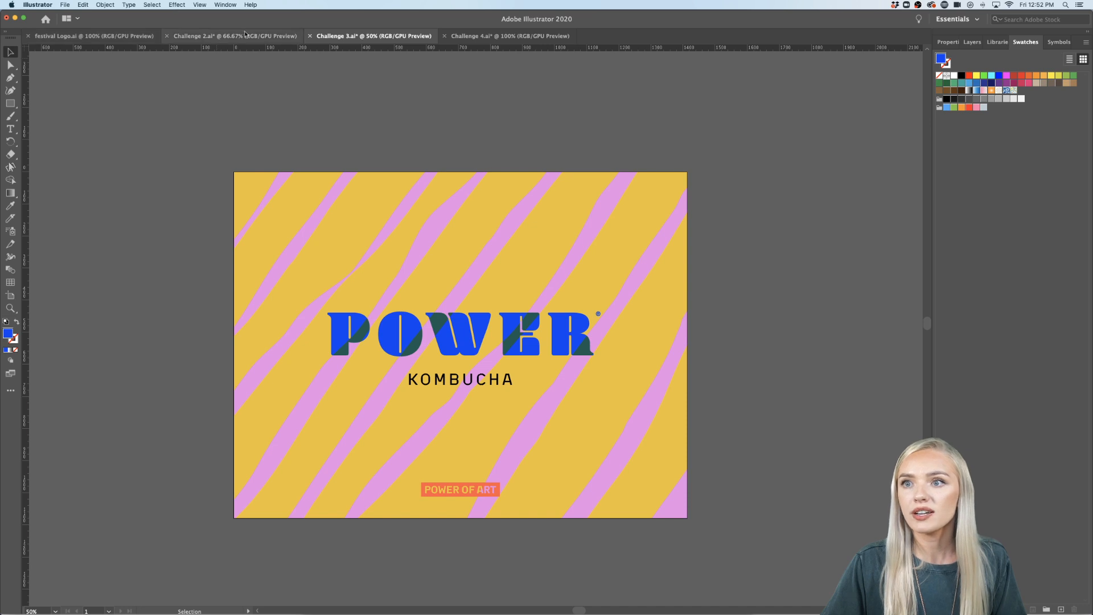
pyautogui.click(527, 39)
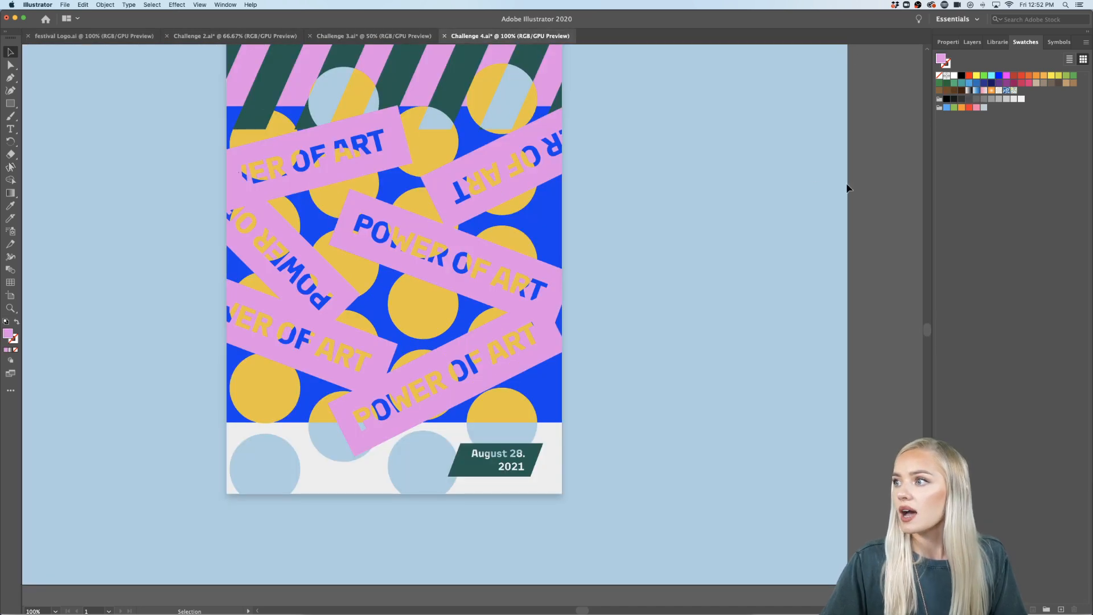
pyautogui.press('super+minus')
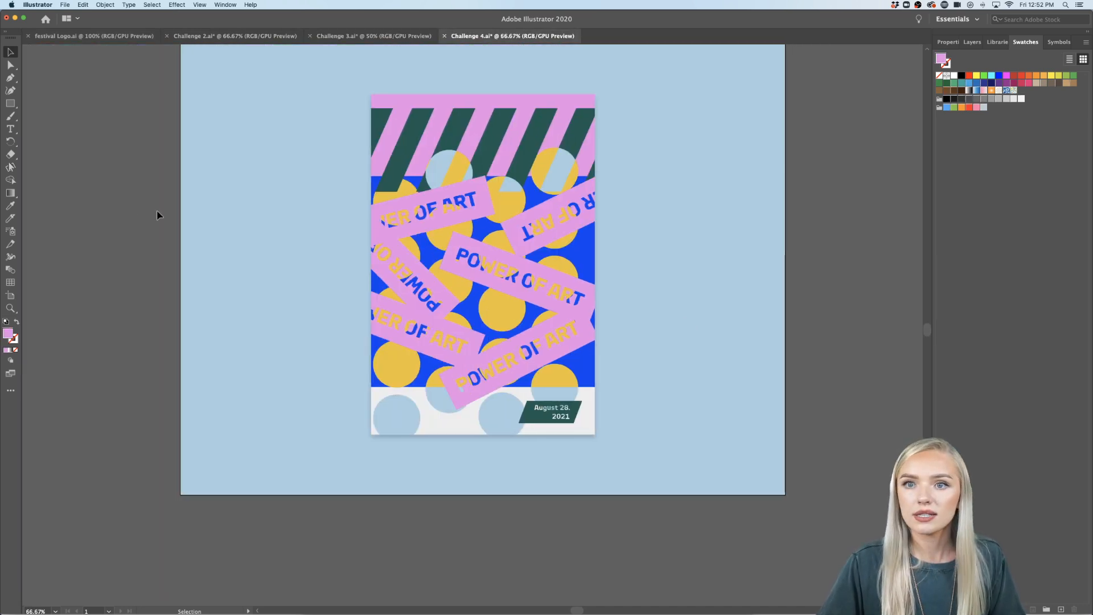
# - Add an area text reading "Art & Design Festival" in the ad's white footer, widen its frame and place it beside the date label
pyautogui.click(9, 129)
pyautogui.press('super+plus')
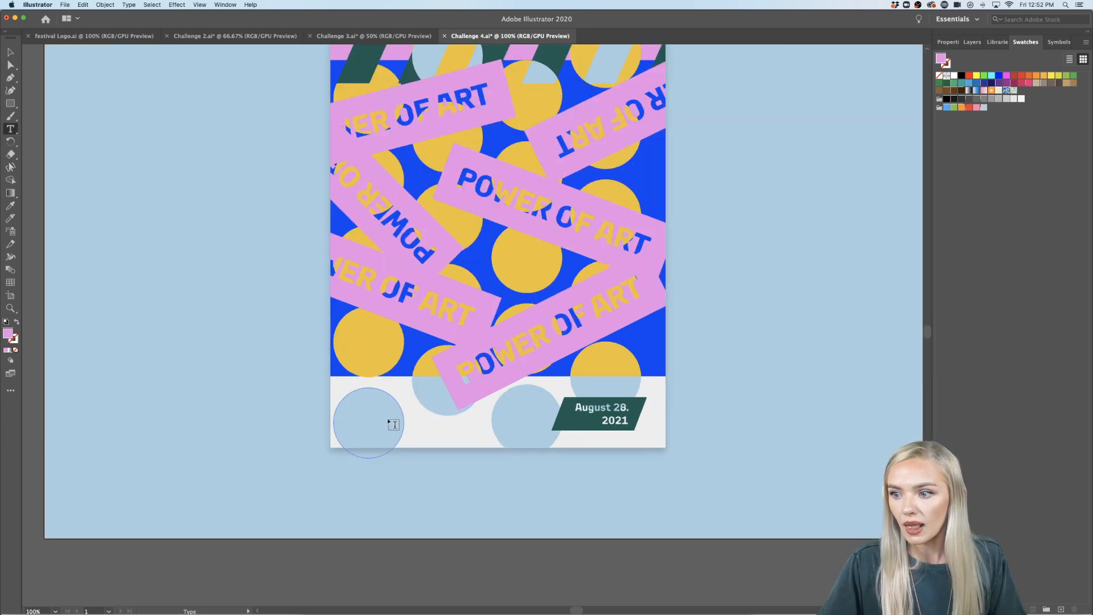
pyautogui.moveTo(357, 402); pyautogui.dragTo(527, 431)
pyautogui.write('A')
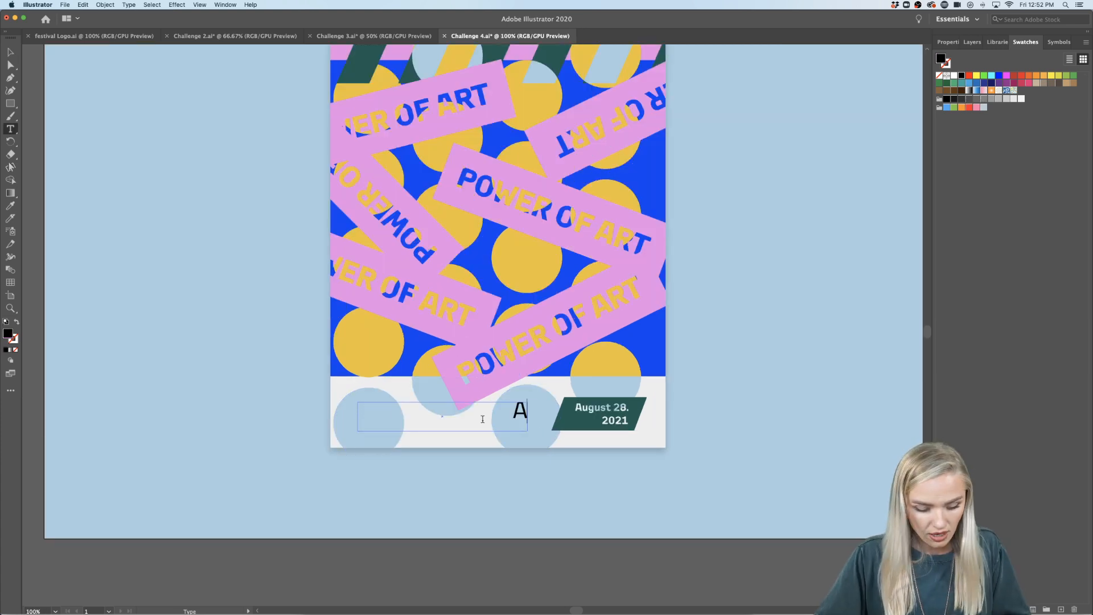
pyautogui.write('rt & Design')
pyautogui.press('Return')
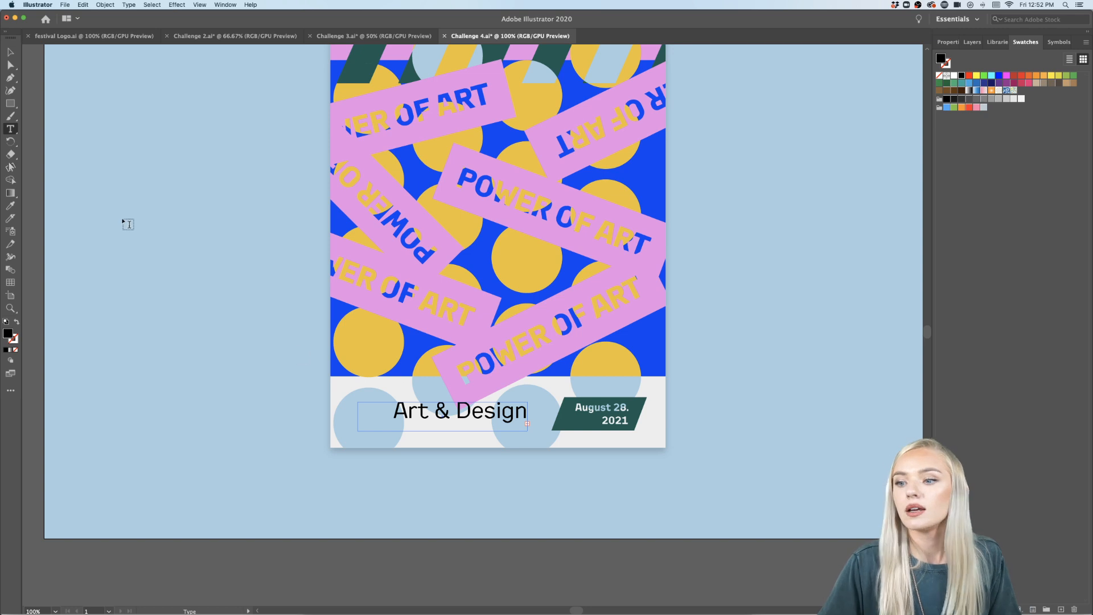
pyautogui.click(10, 51)
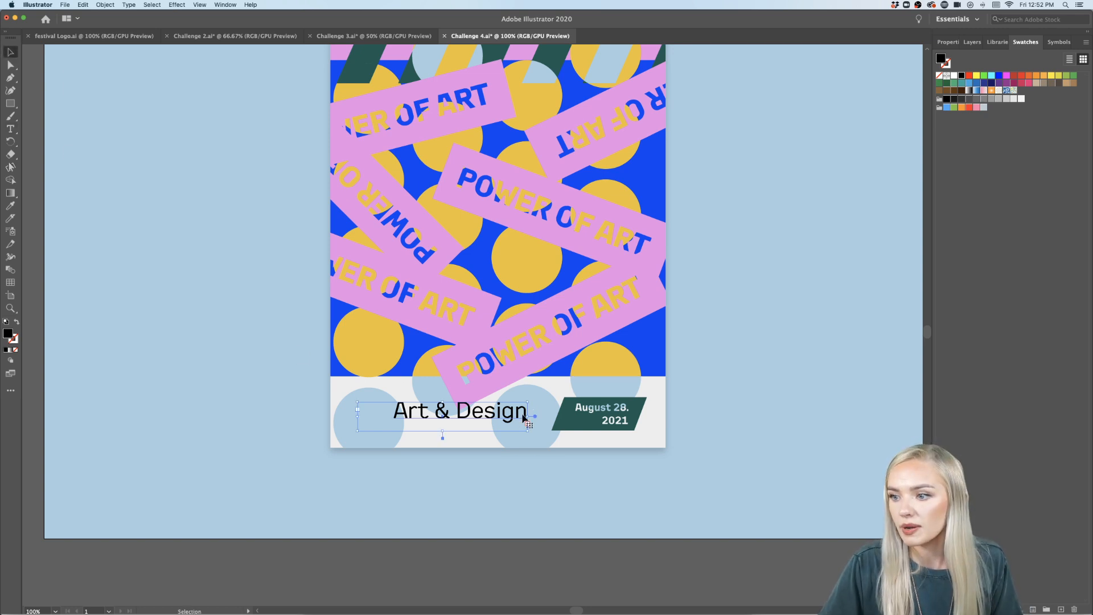
pyautogui.moveTo(528, 416); pyautogui.dragTo(667, 416)
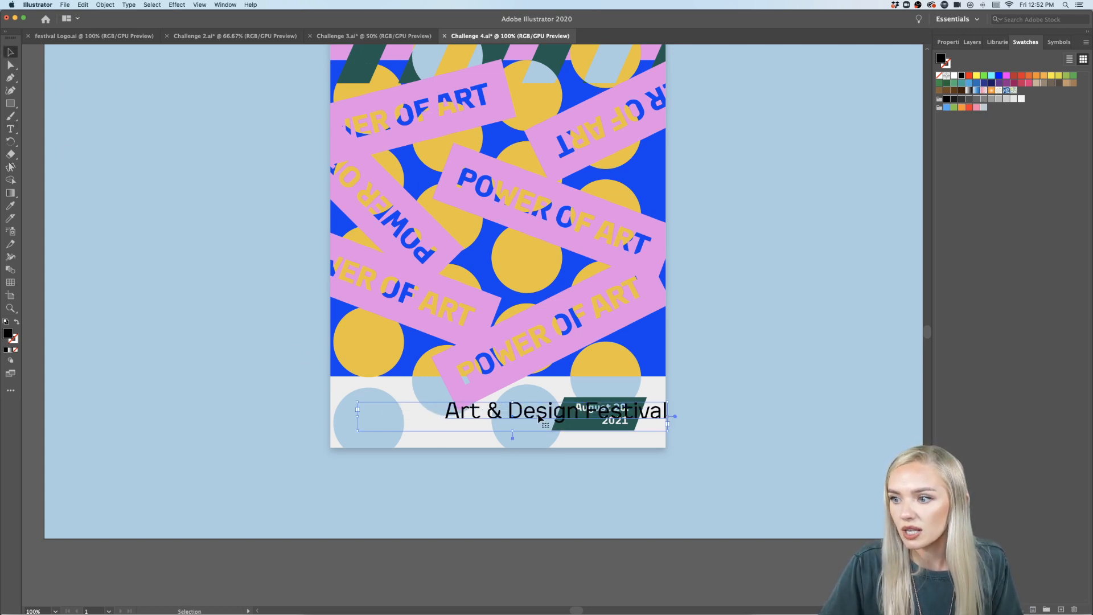
pyautogui.moveTo(542, 418); pyautogui.dragTo(424, 417)
# - Set the festival text's size to 24 pt and shift it slightly away from the date label
pyautogui.press('t')
pyautogui.tripleClick(424, 417)
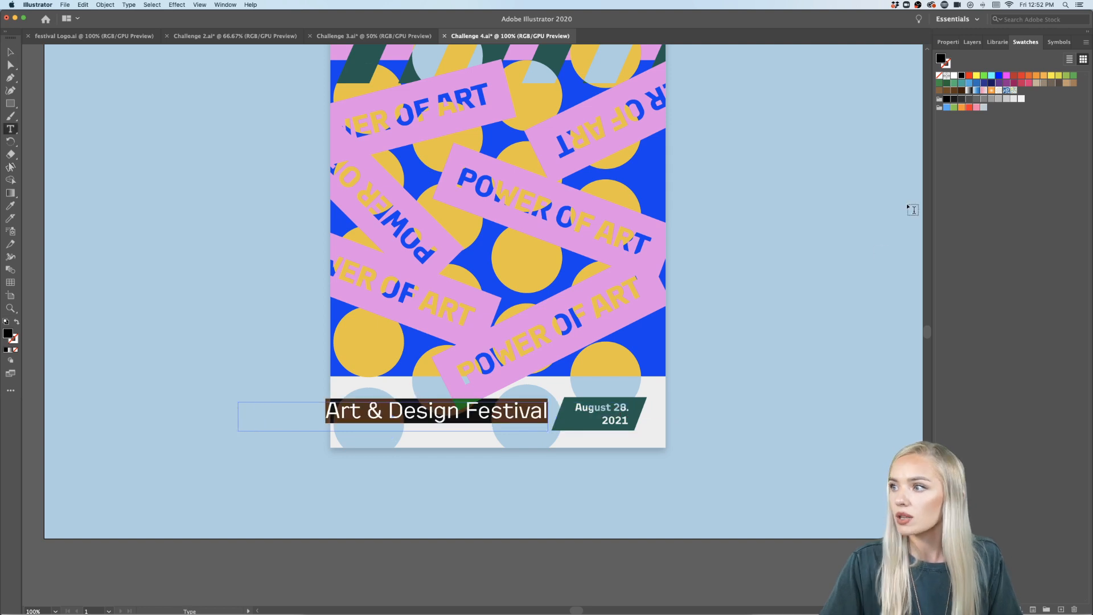
pyautogui.click(947, 42)
pyautogui.click(1014, 277)
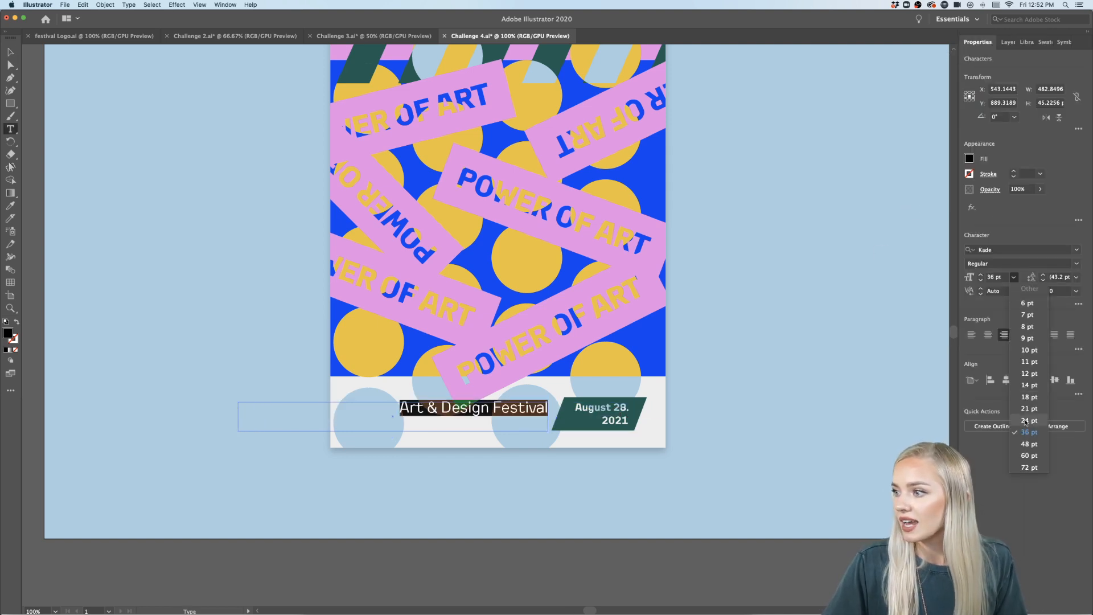
pyautogui.click(1026, 420)
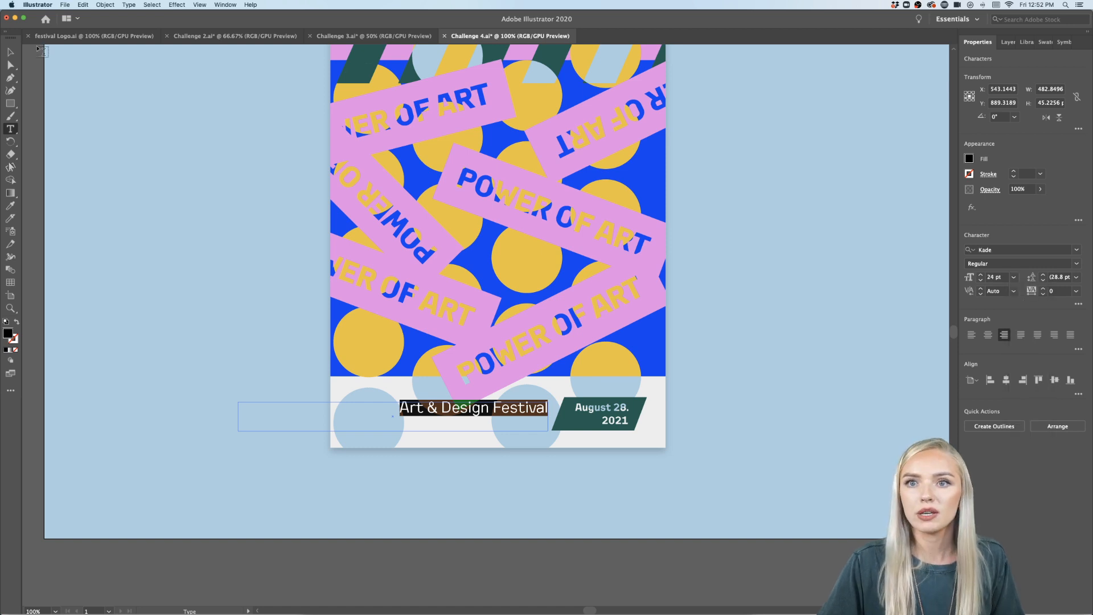
pyautogui.click(9, 52)
pyautogui.moveTo(534, 413); pyautogui.dragTo(509, 418)
pyautogui.click(787, 428)
pyautogui.scroll(-3, 743, 446)
pyautogui.hscroll(3, 734, 445)
pyautogui.scroll(3, 682, 440)
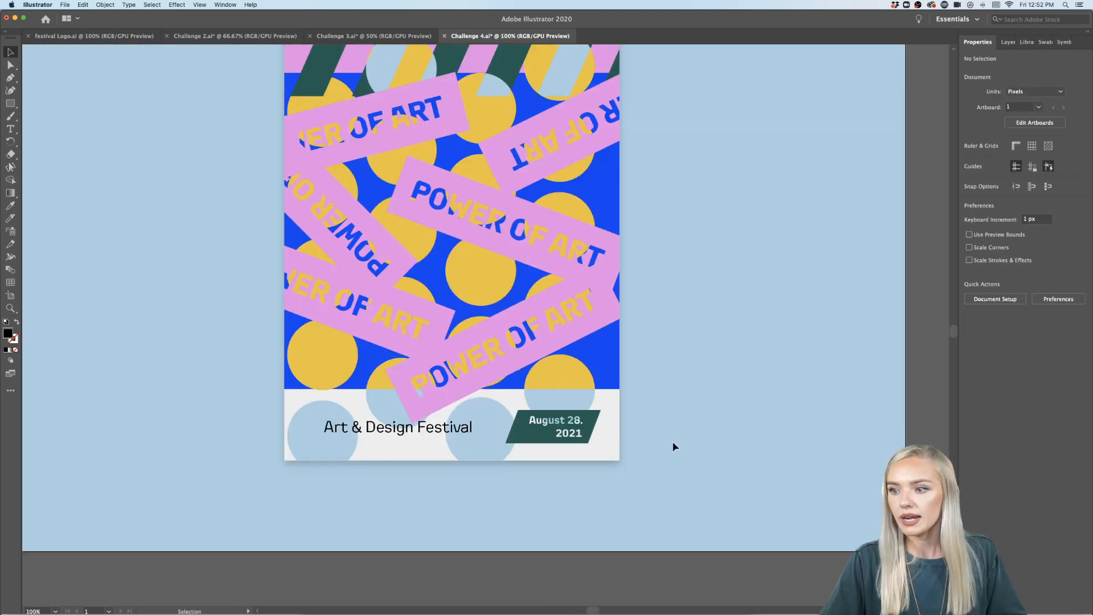
# - Break the festival text into two lines before "Festival", left-align "Art & Design" and extend the frame downward to fit both lines
pyautogui.doubleClick(417, 439)
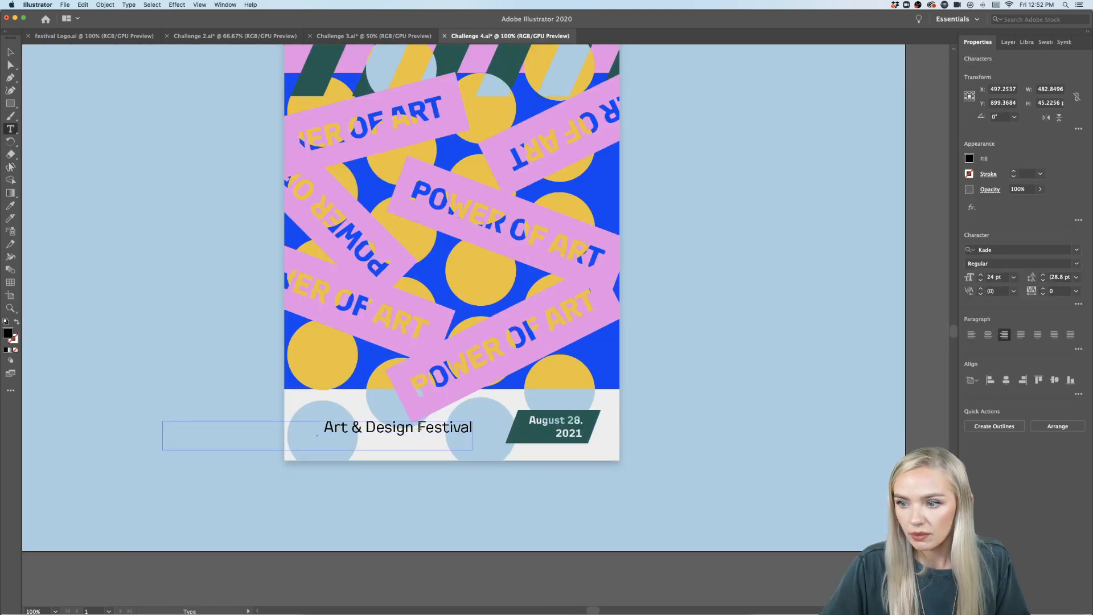
pyautogui.press('Return')
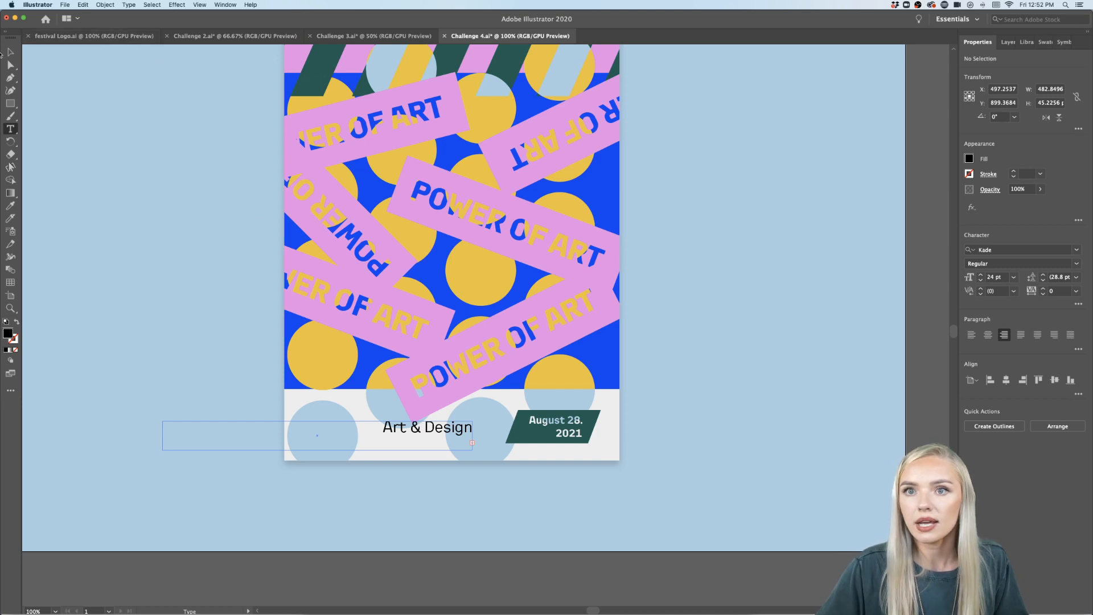
pyautogui.tripleClick(417, 431)
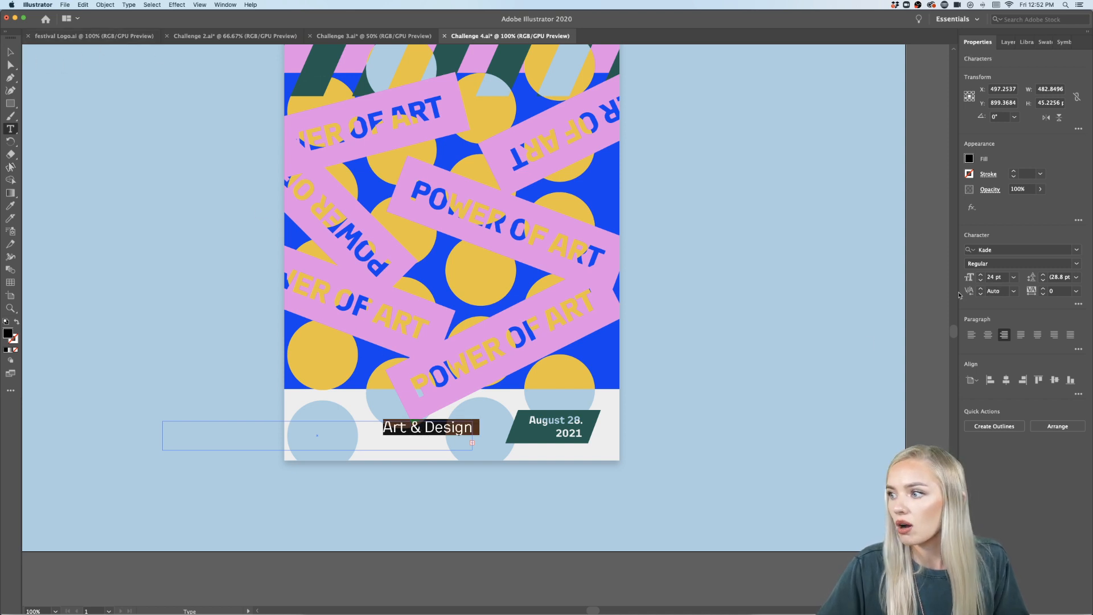
pyautogui.click(971, 334)
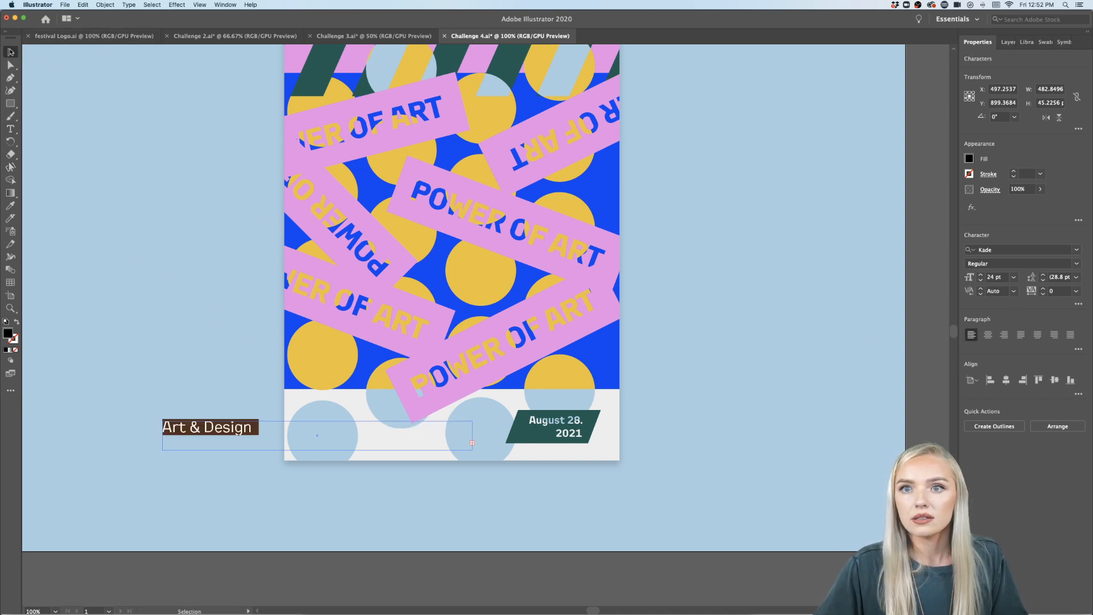
pyautogui.click(9, 52)
pyautogui.moveTo(317, 451); pyautogui.dragTo(333, 471)
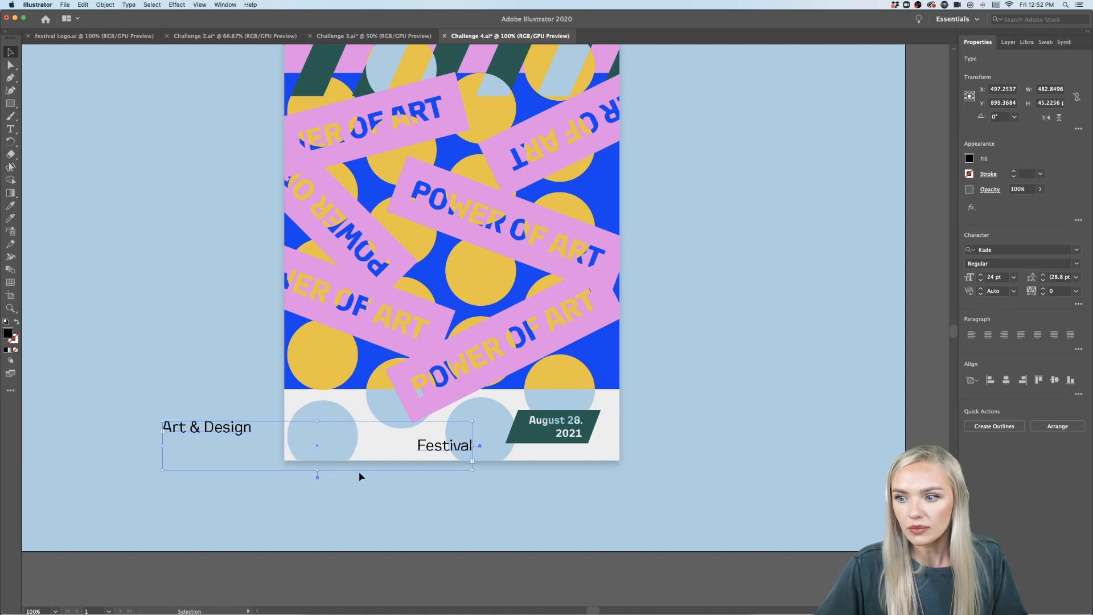
# - Left-align the "Festival" line and move the two-line text inside the footer, across from the date label
pyautogui.doubleClick(434, 449)
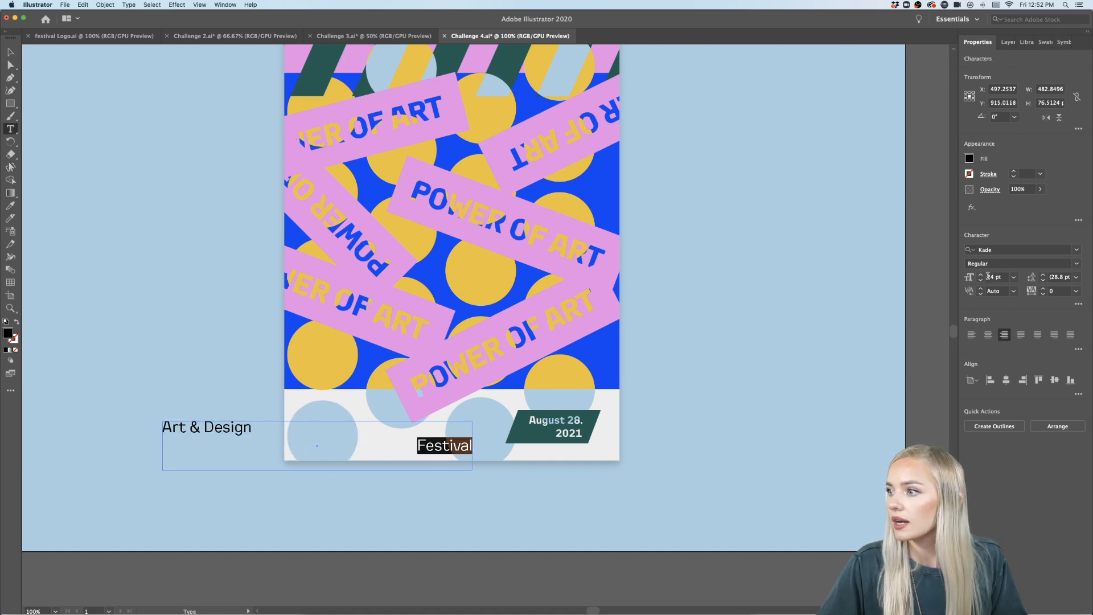
pyautogui.click(971, 335)
pyautogui.click(10, 52)
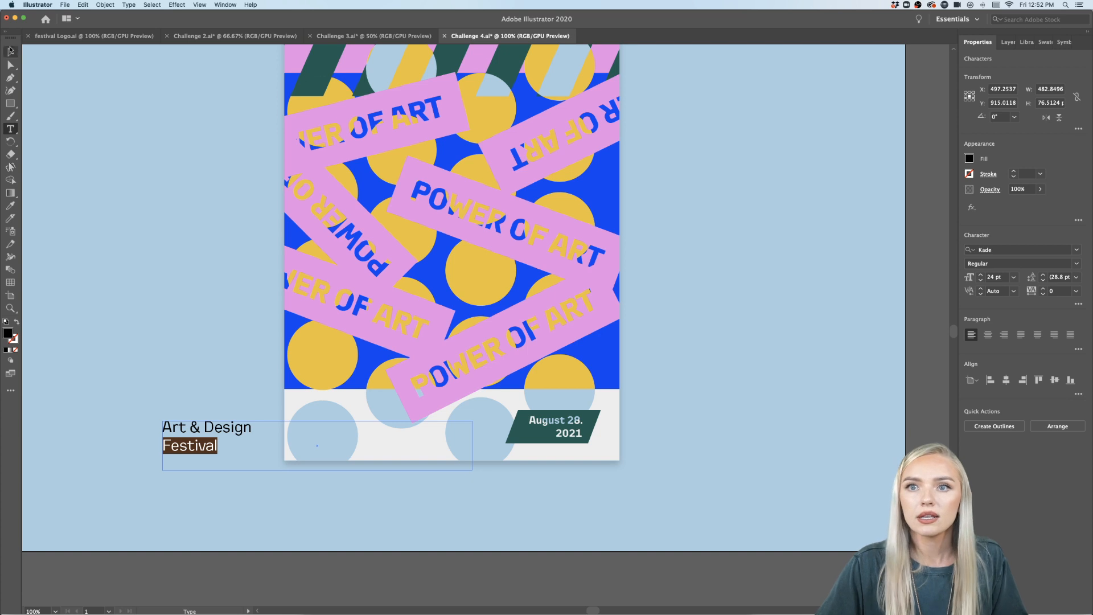
pyautogui.click(136, 393)
pyautogui.moveTo(214, 435); pyautogui.dragTo(358, 424)
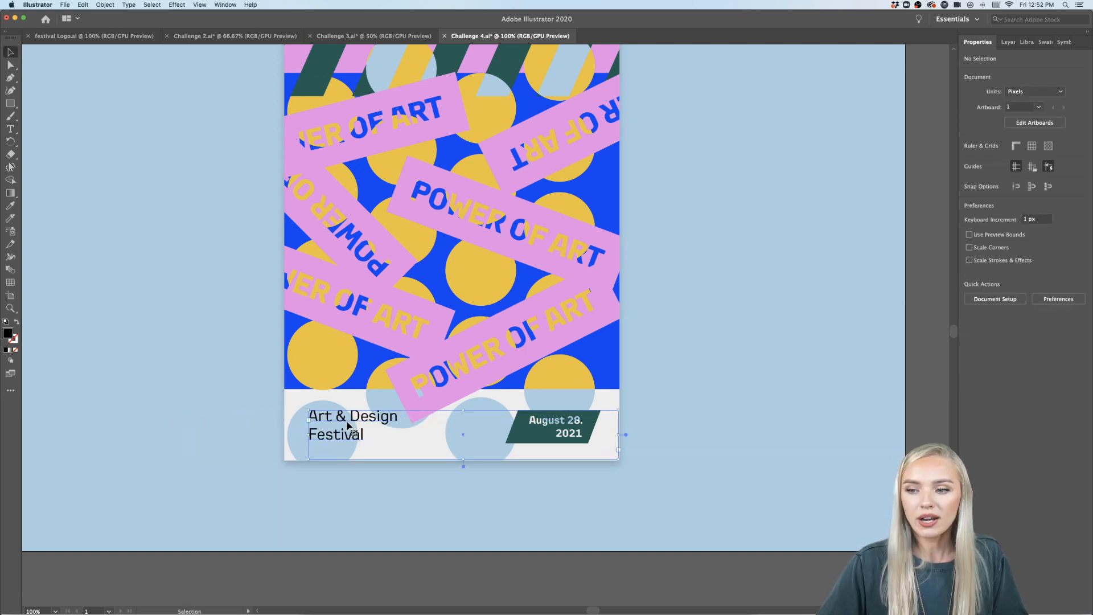
# - Check the festival text's placement in the footer up close and in the complete ad
pyautogui.scroll(3, 330, 418)
pyautogui.scroll(-1, 336, 425)
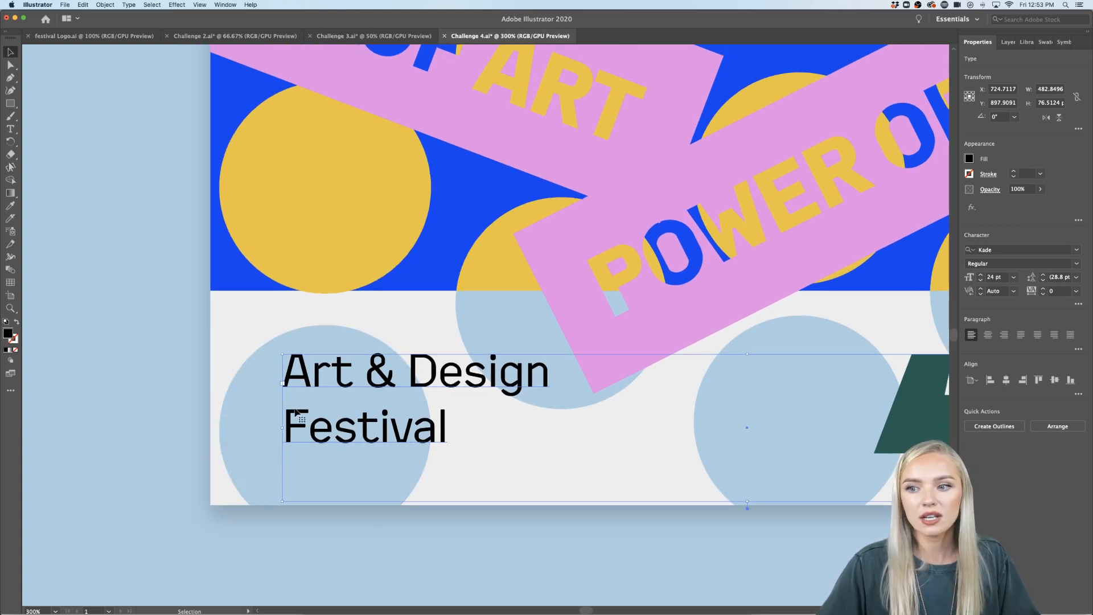
pyautogui.scroll(-4, 339, 456)
pyautogui.hscroll(2, 450, 448)
pyautogui.scroll(1, 466, 424)
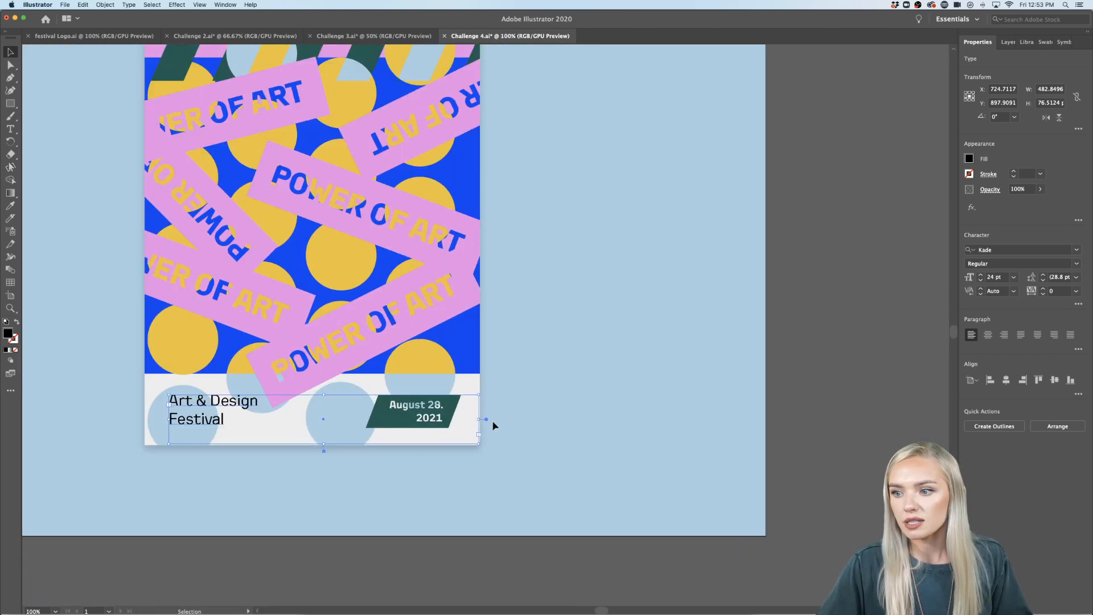
pyautogui.click(460, 451)
pyautogui.scroll(-1, 538, 478)
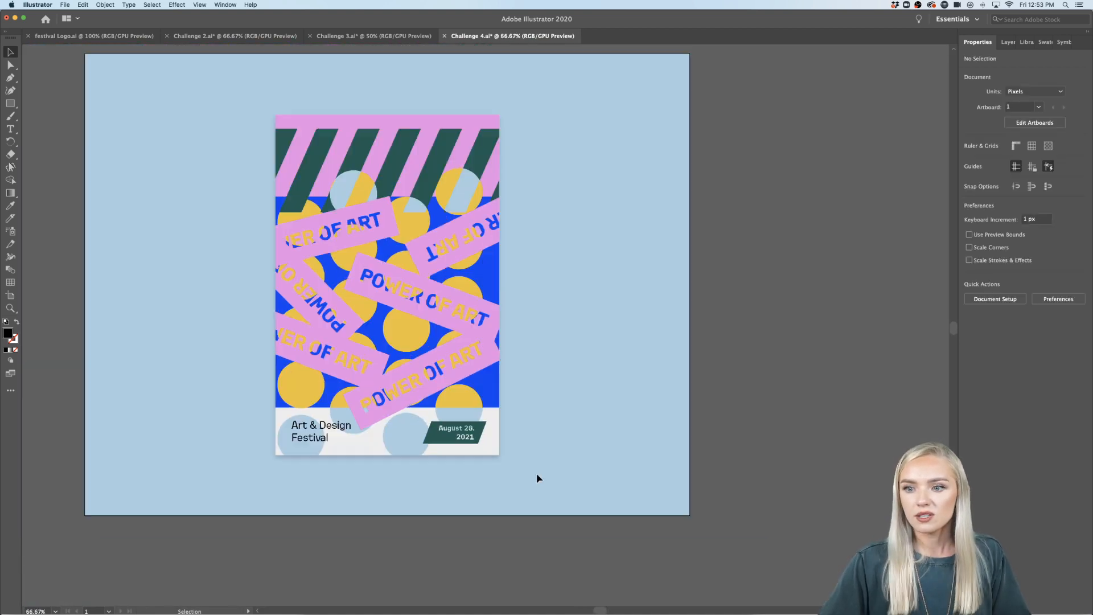
pyautogui.scroll(-1, 424, 487)
pyautogui.hscroll(-1, 422, 485)
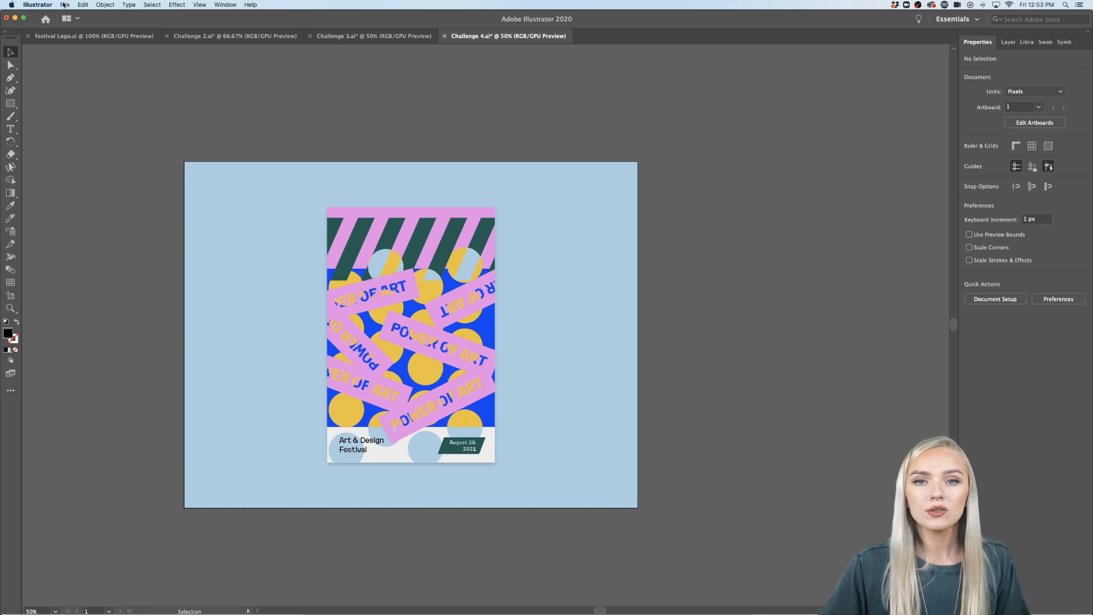
# - Apply the library's Kade Bold character style to the "Art & Design" line and set its size to 24 pt
pyautogui.scroll(3, 370, 445)
pyautogui.click(369, 439)
pyautogui.tripleClick(369, 439)
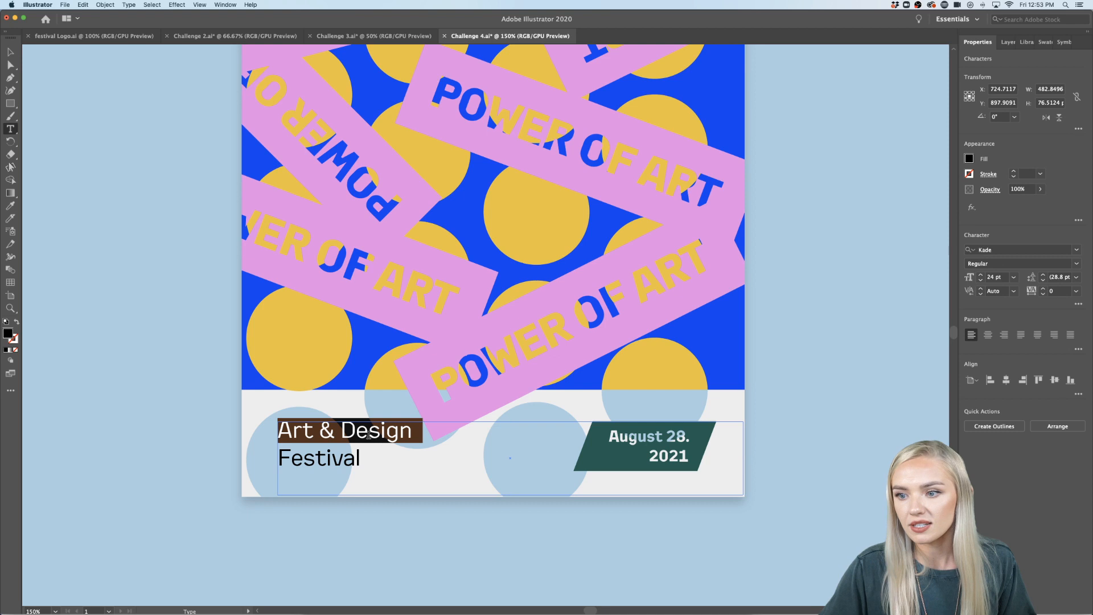
pyautogui.click(1027, 44)
pyautogui.click(990, 343)
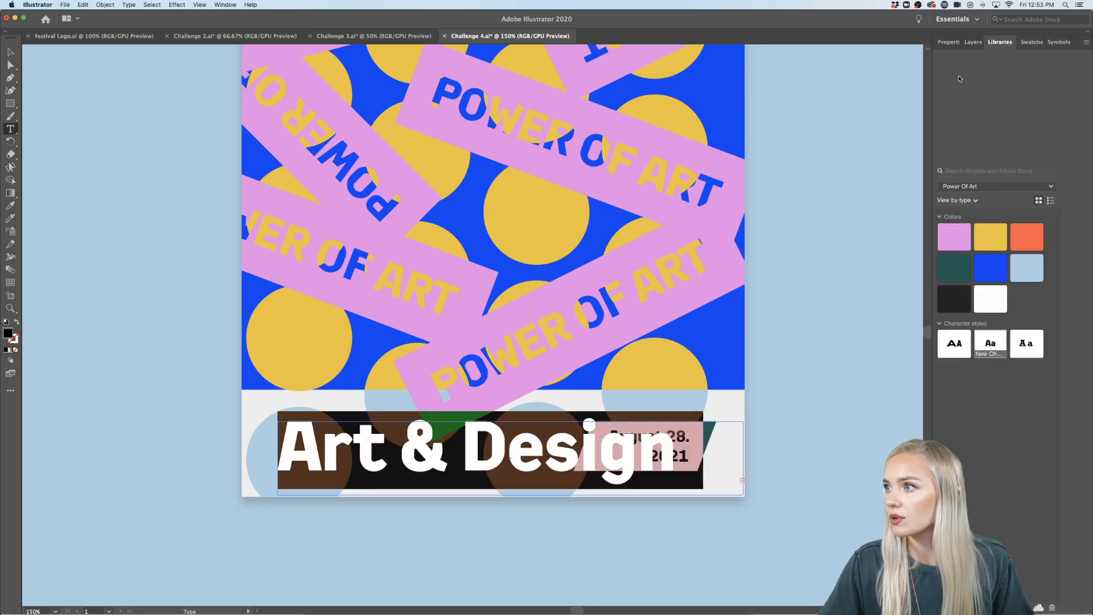
pyautogui.click(948, 43)
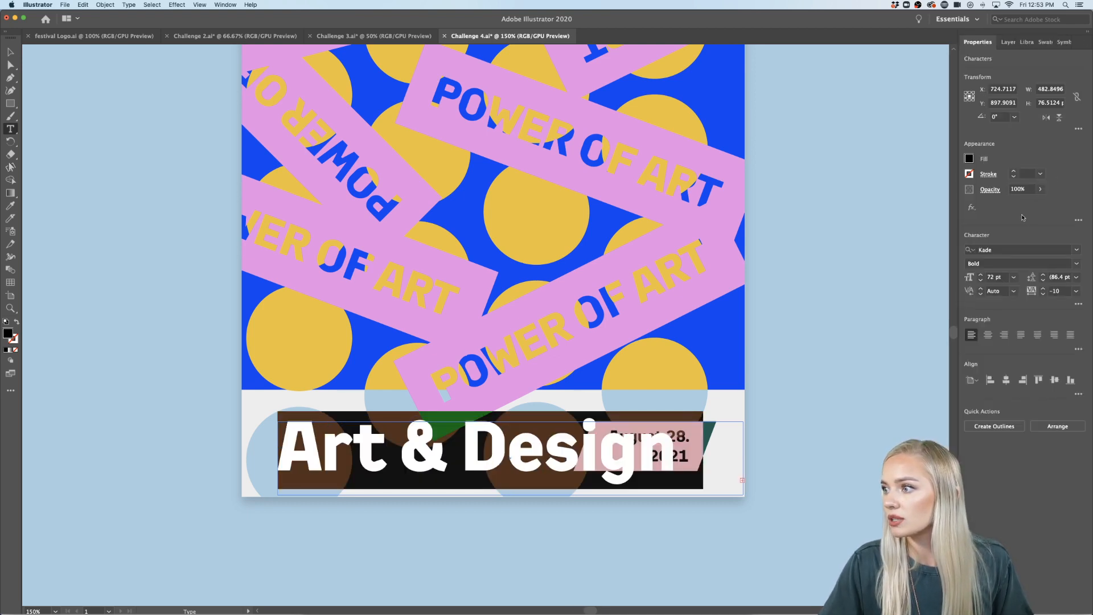
pyautogui.click(1013, 277)
pyautogui.click(1028, 420)
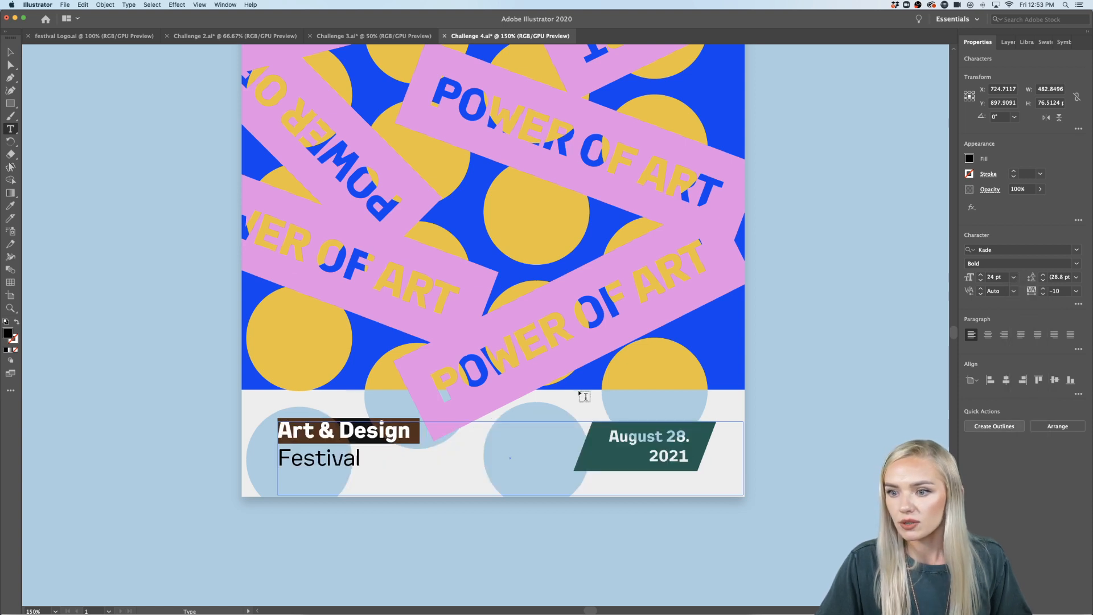
pyautogui.click(10, 52)
pyautogui.click(103, 294)
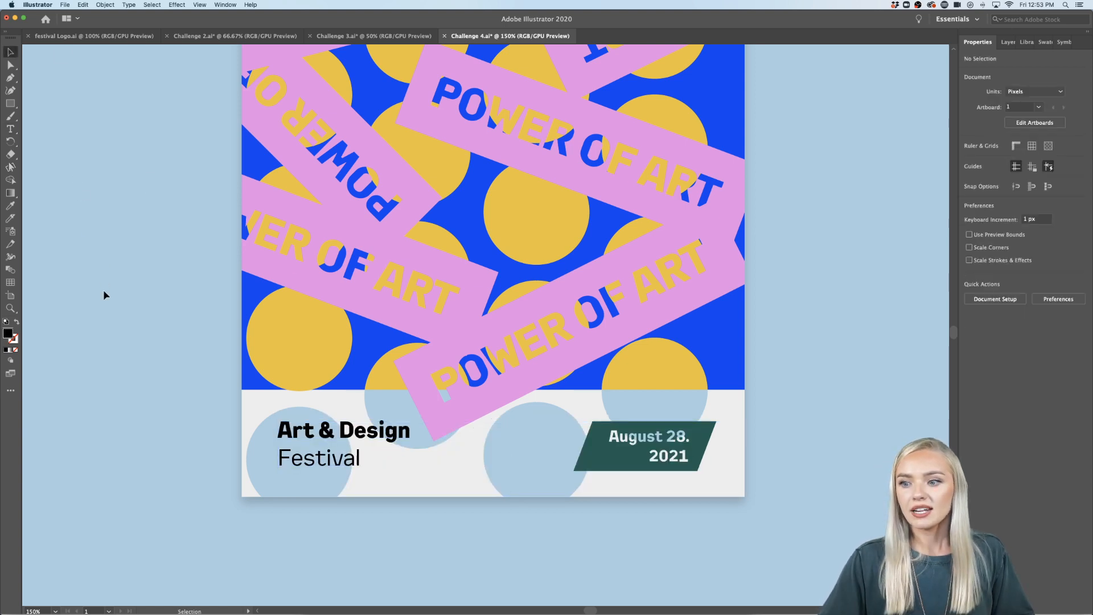
# - Tighten the leading of both lines of the festival text by four increments
pyautogui.click(333, 463)
pyautogui.doubleClick(333, 463)
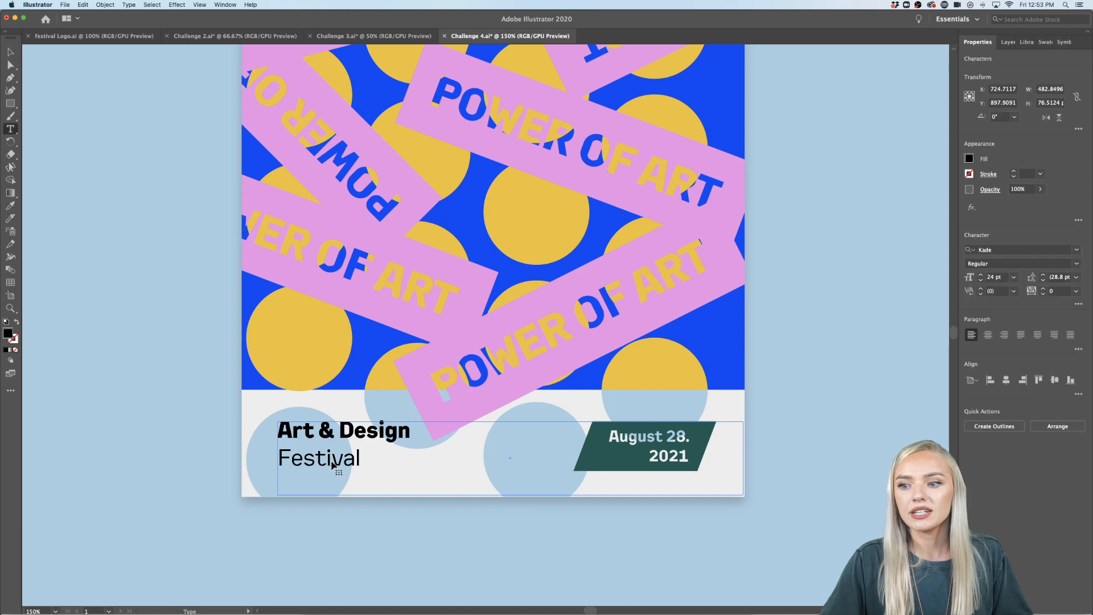
pyautogui.doubleClick(333, 460)
pyautogui.press('super+a')
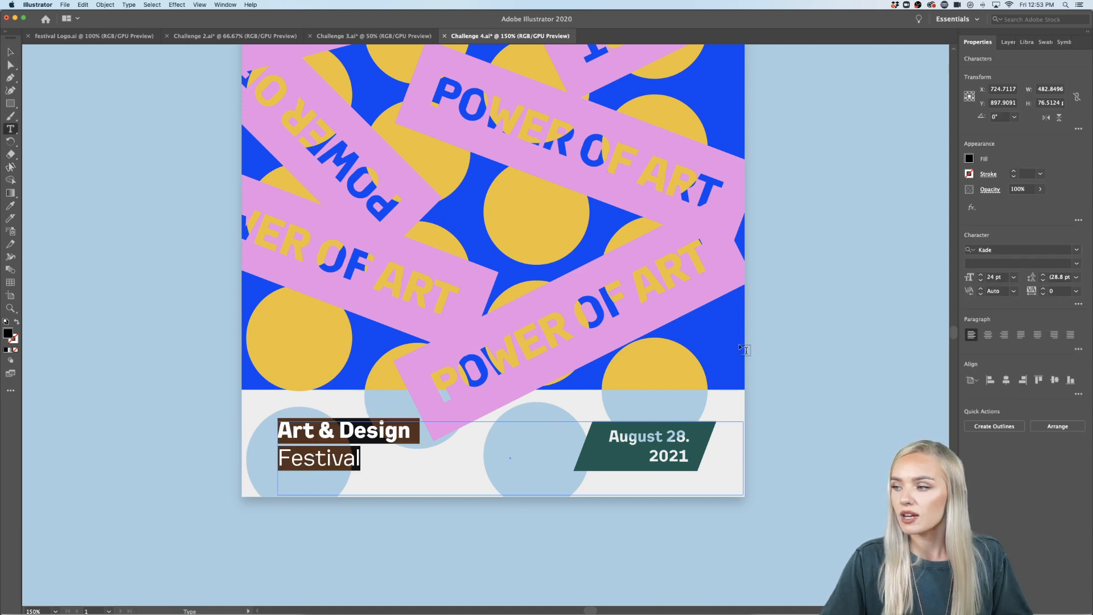
pyautogui.click(1042, 279)
pyautogui.click(1042, 280)
pyautogui.click(1043, 279)
pyautogui.click(1043, 280)
# - Move the two-line festival text slightly down so it sits level with the date label's text
pyautogui.click(10, 52)
pyautogui.click(285, 471)
pyautogui.moveTo(360, 434); pyautogui.dragTo(359, 443)
pyautogui.click(175, 477)
pyautogui.press('super+1')
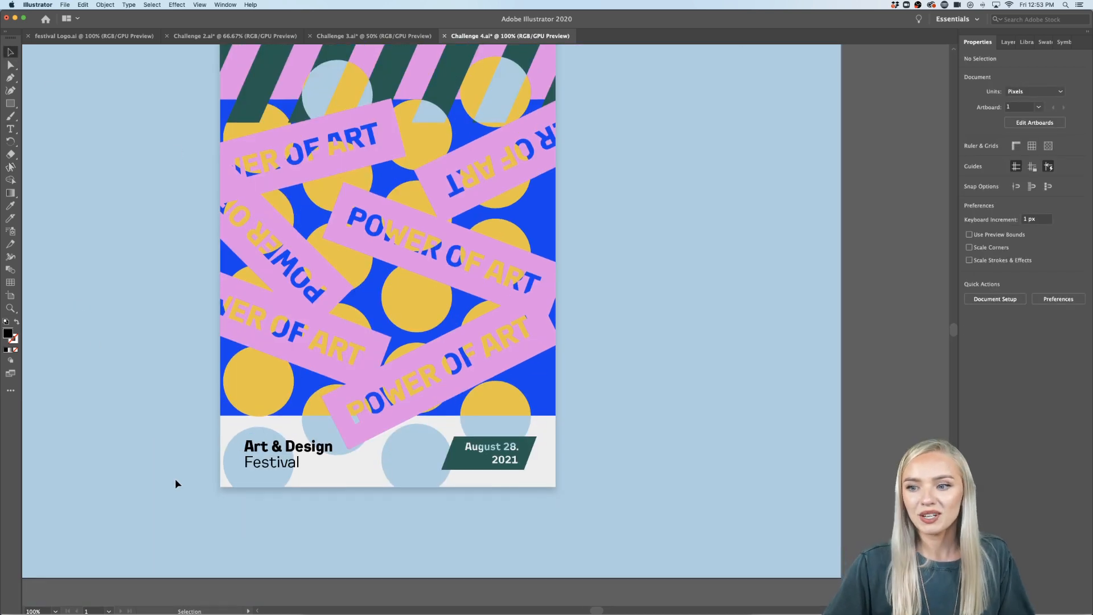
# - Recolor the two-line "Art & Design Festival" text with the dark green swatch from the Power Of Art library
pyautogui.scroll(-1, 175, 479)
pyautogui.scroll(-1, 176, 478)
pyautogui.hscroll(-1, 177, 478)
pyautogui.scroll(3, 226, 469)
pyautogui.click(265, 469)
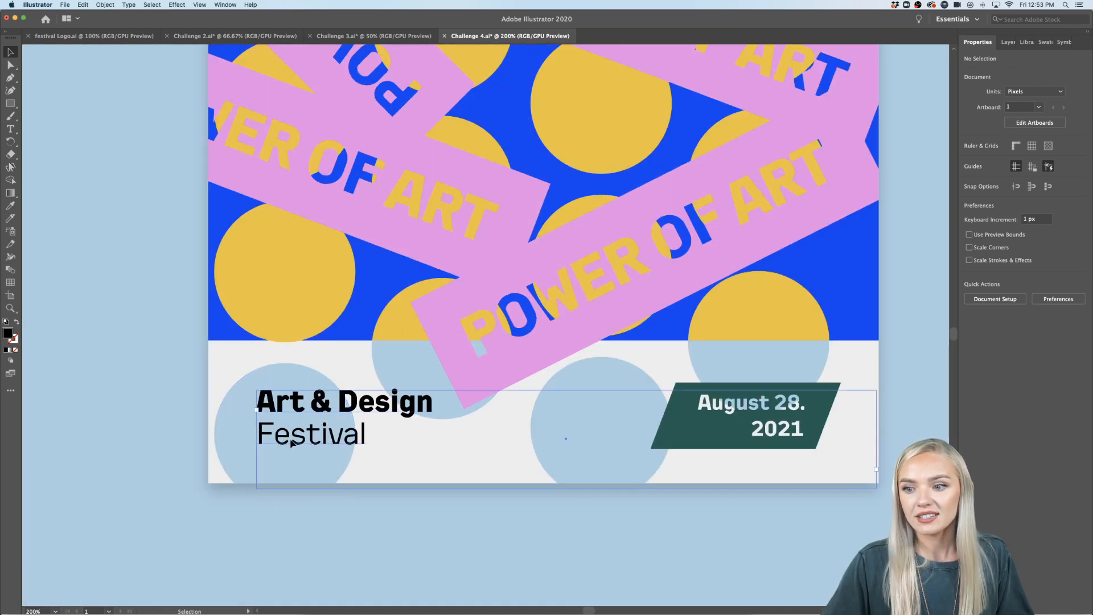
pyautogui.click(1026, 42)
pyautogui.click(954, 266)
pyautogui.click(85, 422)
pyautogui.scroll(-4, 85, 423)
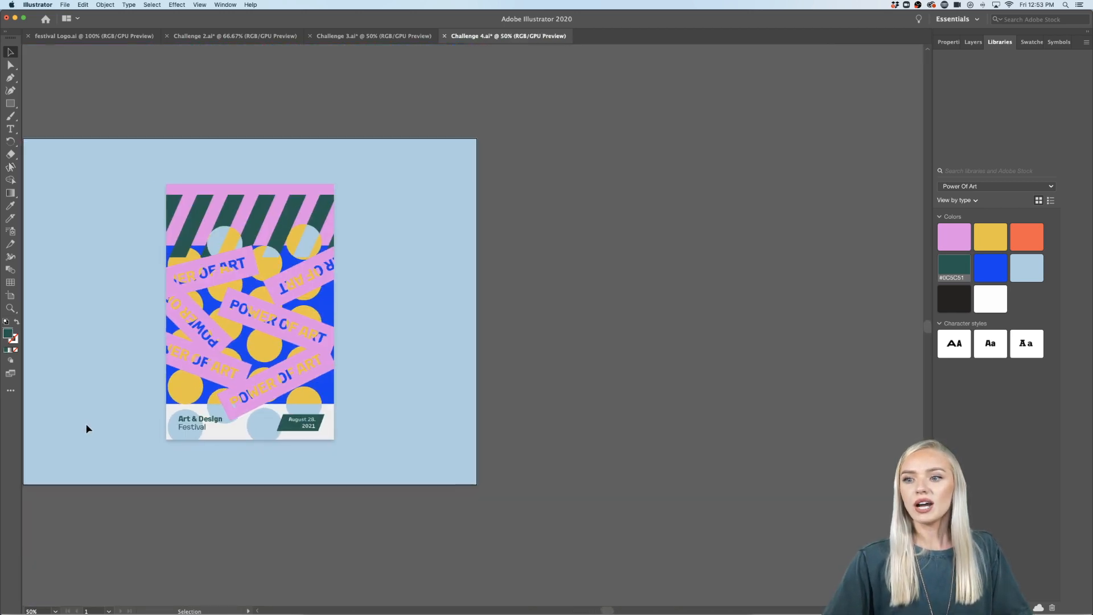
pyautogui.hscroll(-5, 86, 424)
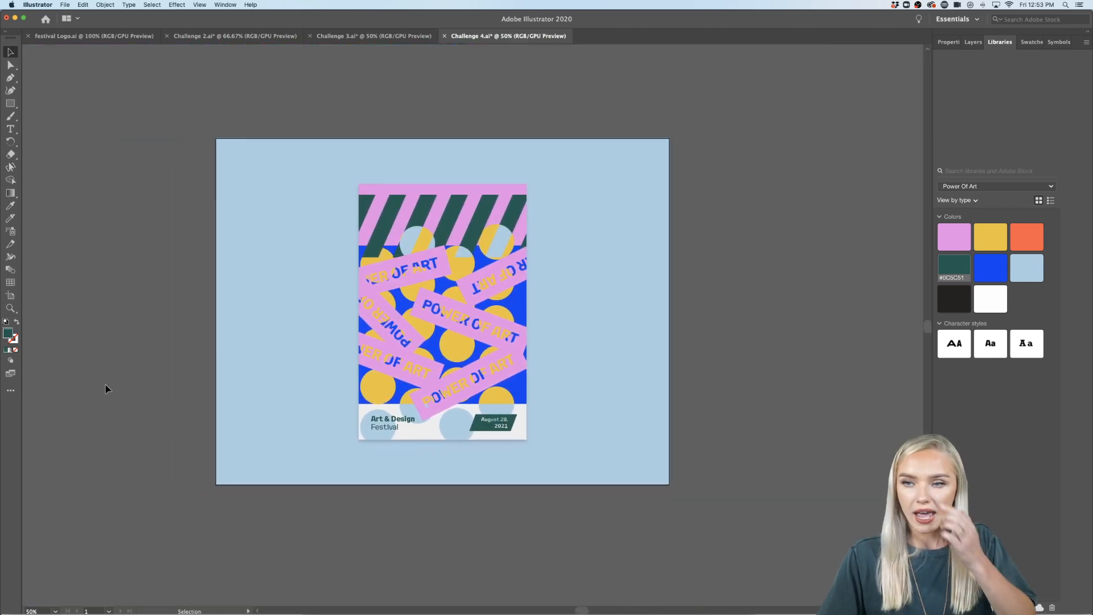
# - Export Artboard 1 for screens at 1x as JPG 100, replacing the existing Artboard 1-100.jpg
pyautogui.click(64, 4)
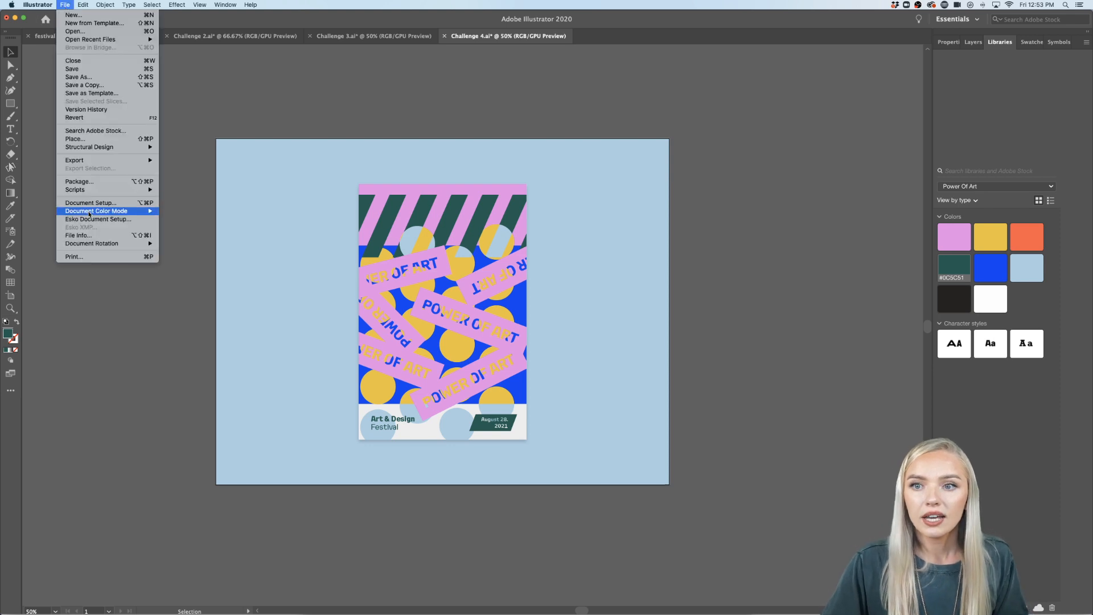
pyautogui.moveTo(91, 161)
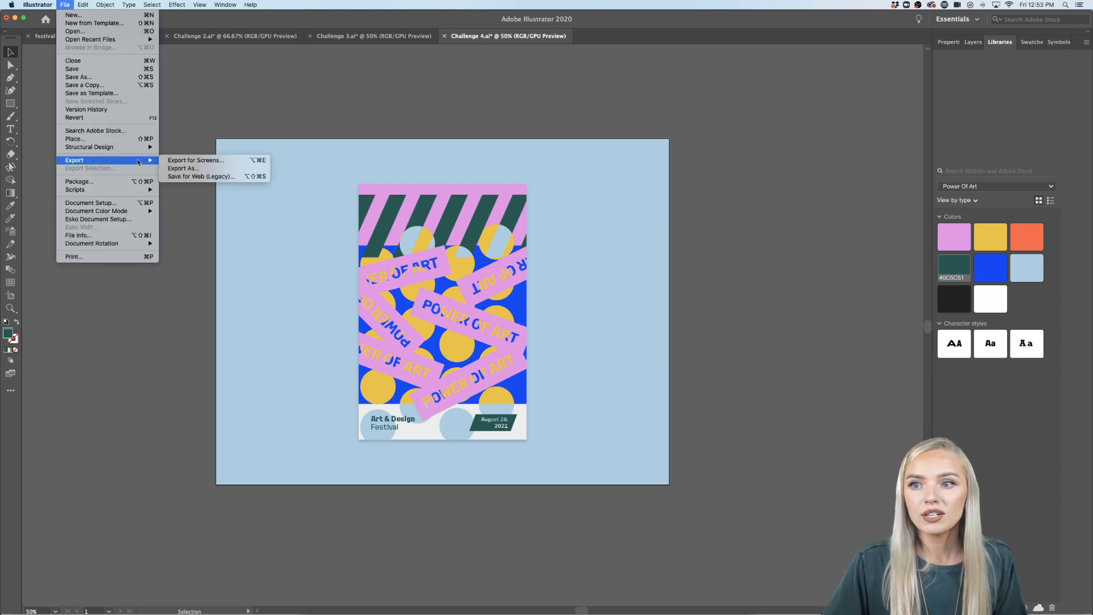
pyautogui.click(202, 160)
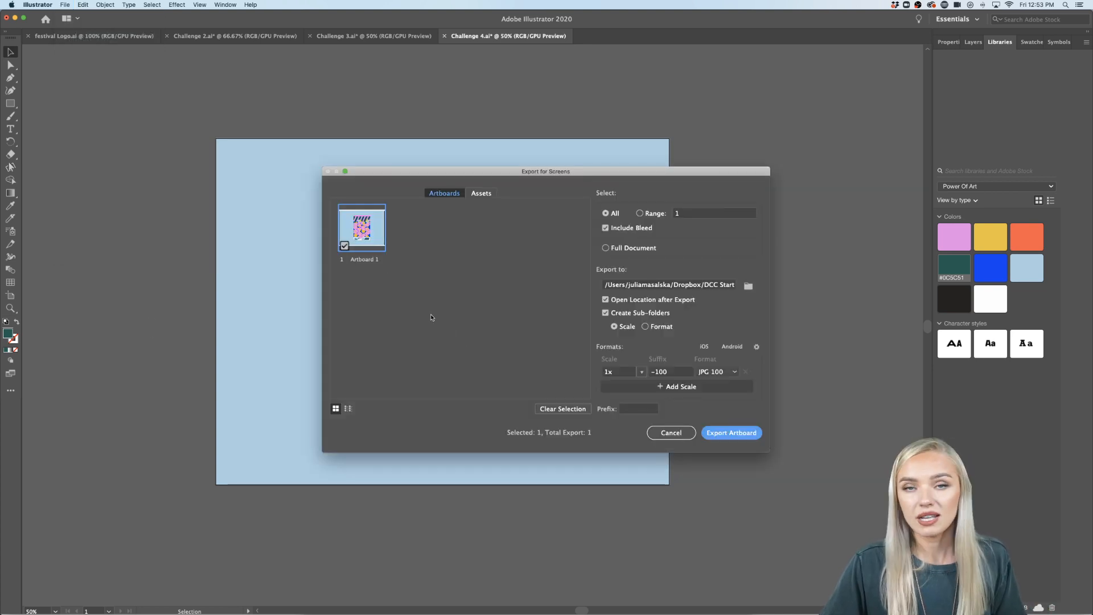
pyautogui.click(732, 433)
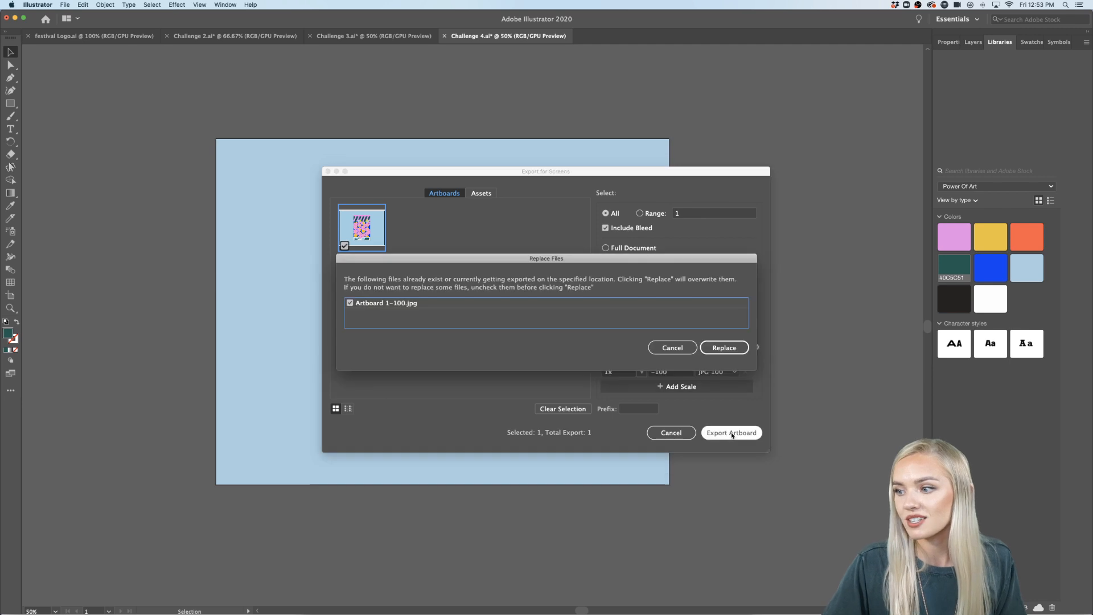
pyautogui.click(723, 347)
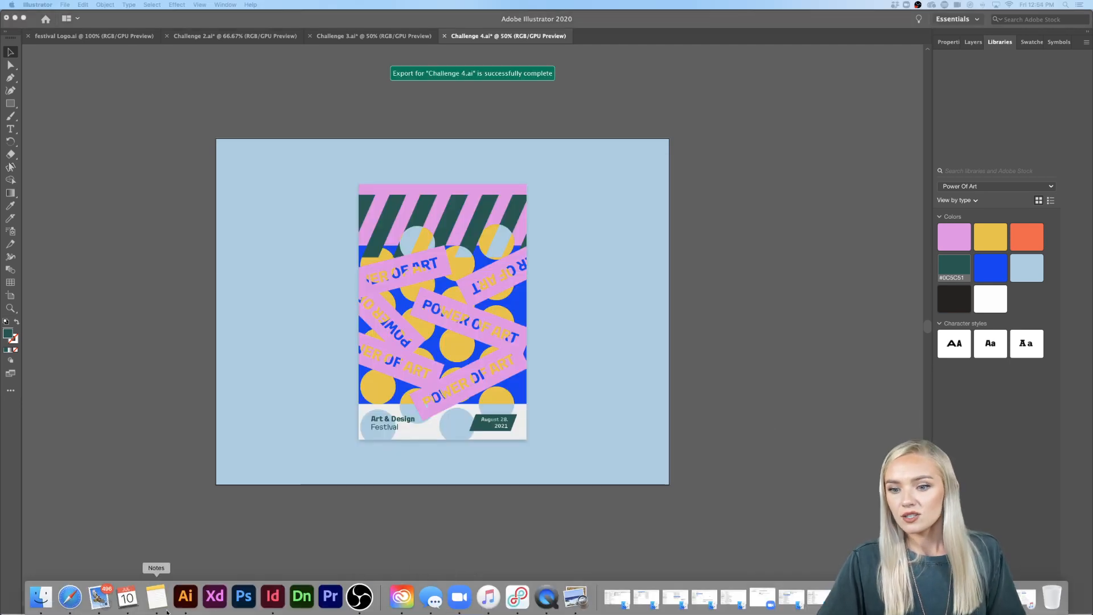
# - Switch to Safari and bring up the Adobe Illustrator server's challenge channel on Discord in full screen
pyautogui.click(69, 596)
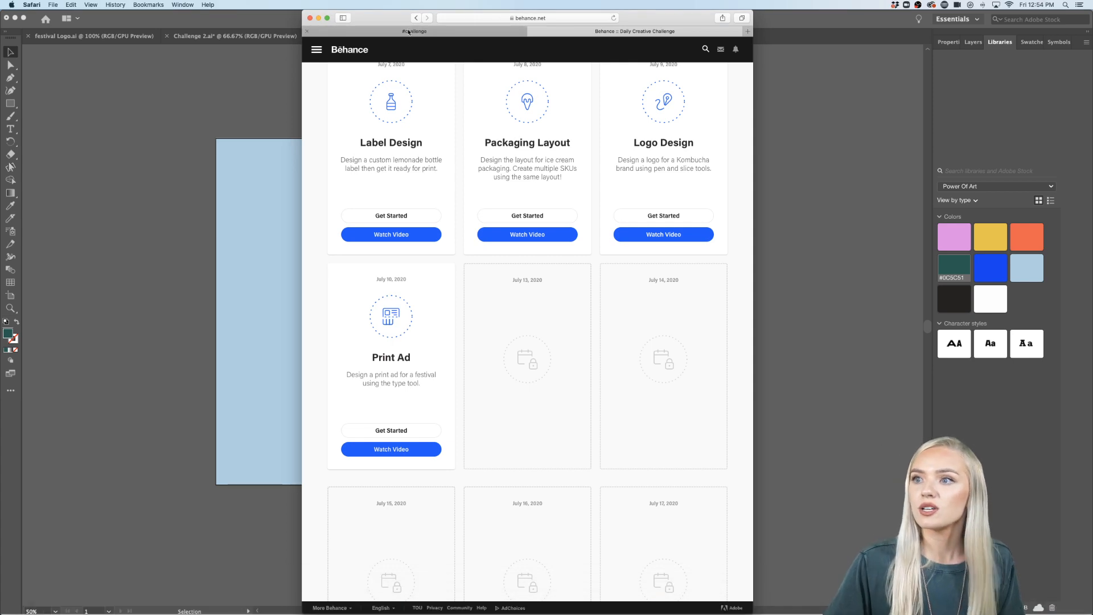
pyautogui.click(342, 31)
pyautogui.click(329, 19)
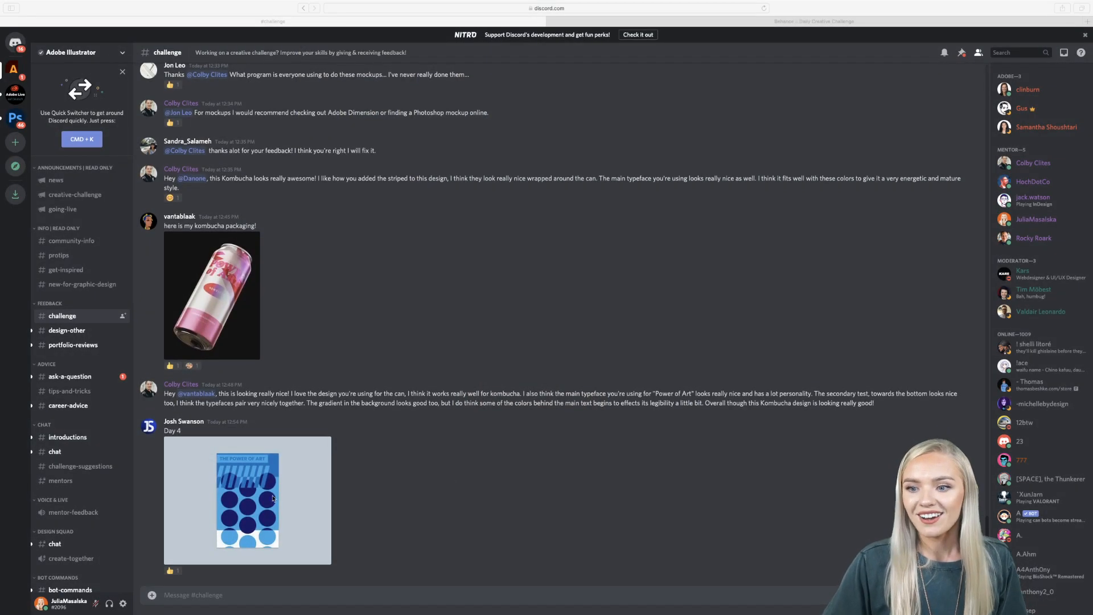
pyautogui.click(152, 597)
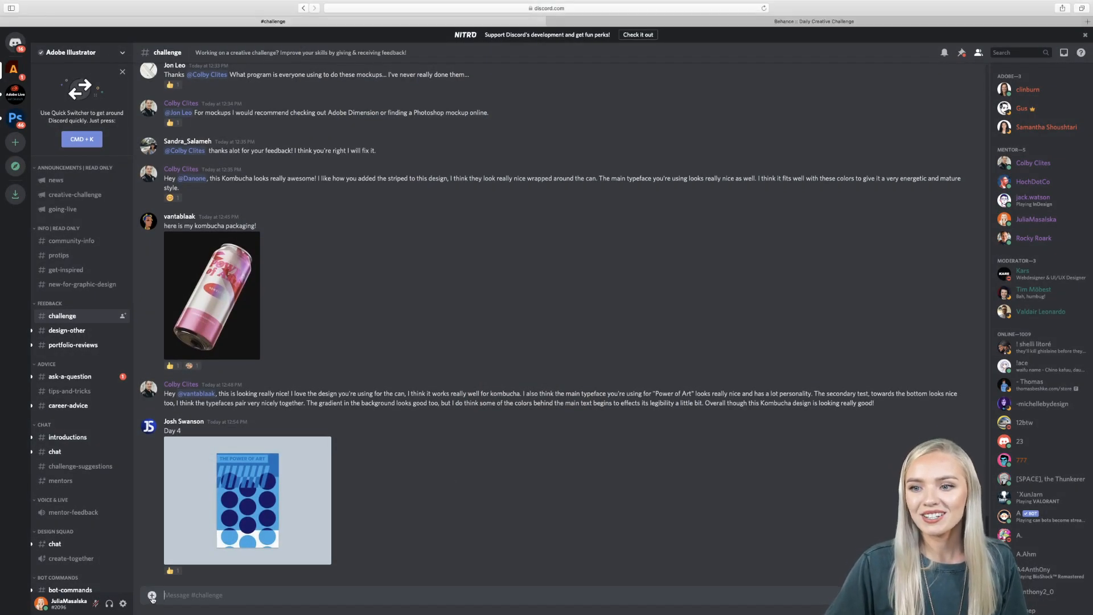
pyautogui.click(152, 595)
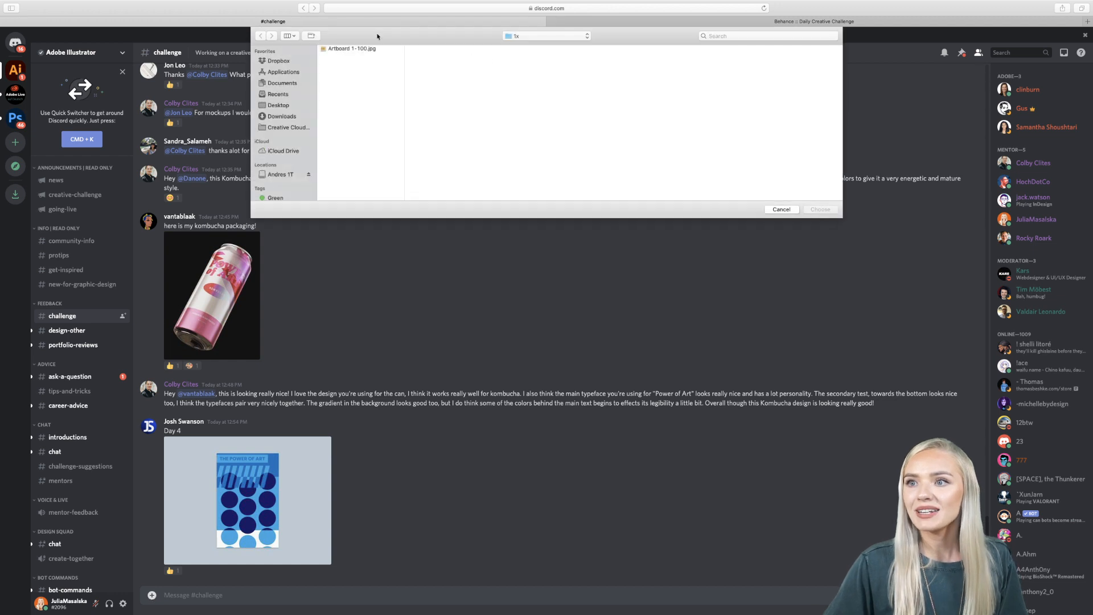
pyautogui.click(362, 50)
pyautogui.click(279, 104)
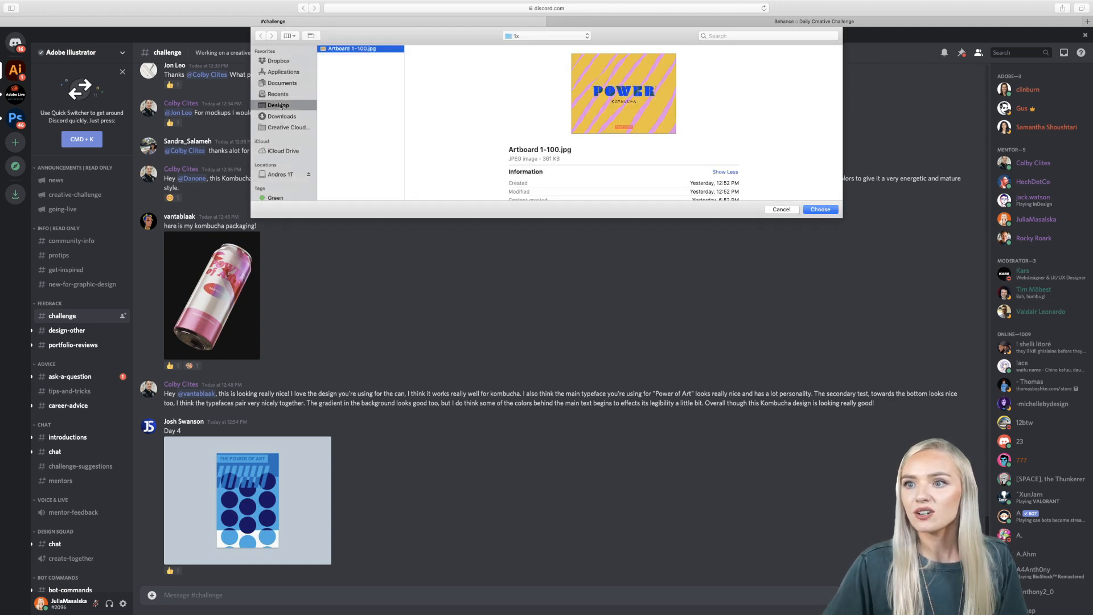
pyautogui.scroll(-5, 347, 113)
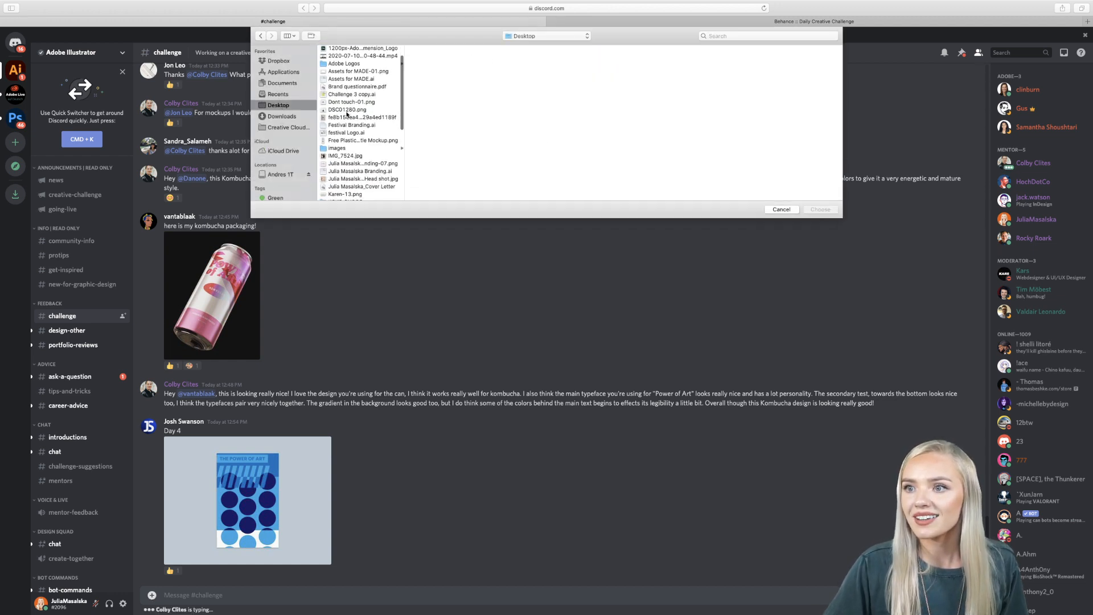
pyautogui.scroll(-10, 346, 114)
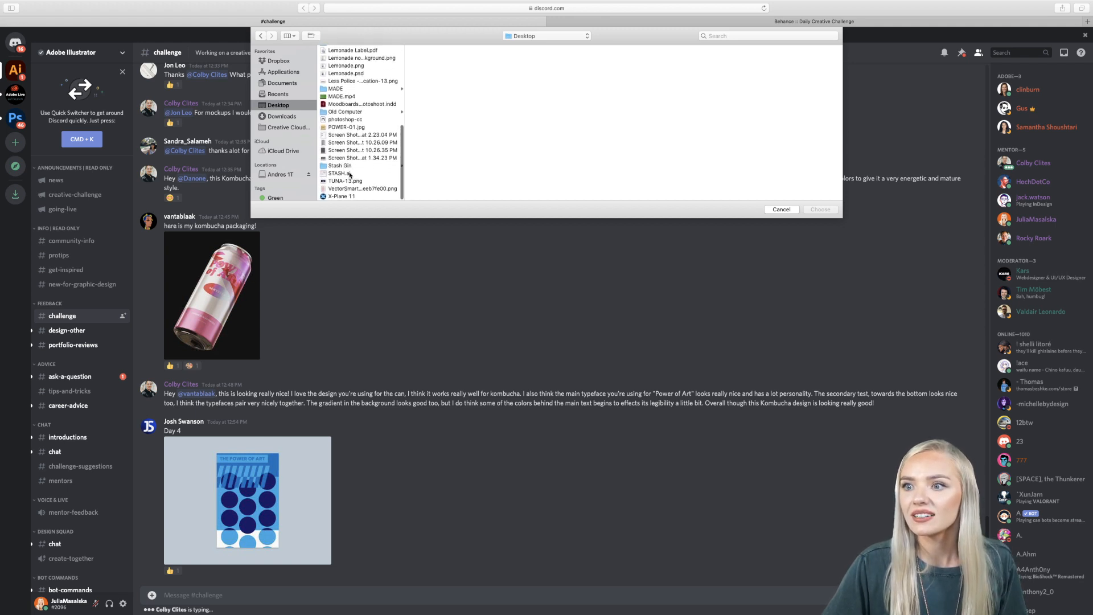
pyautogui.scroll(1, 347, 173)
pyautogui.scroll(-1, 282, 119)
pyautogui.click(278, 93)
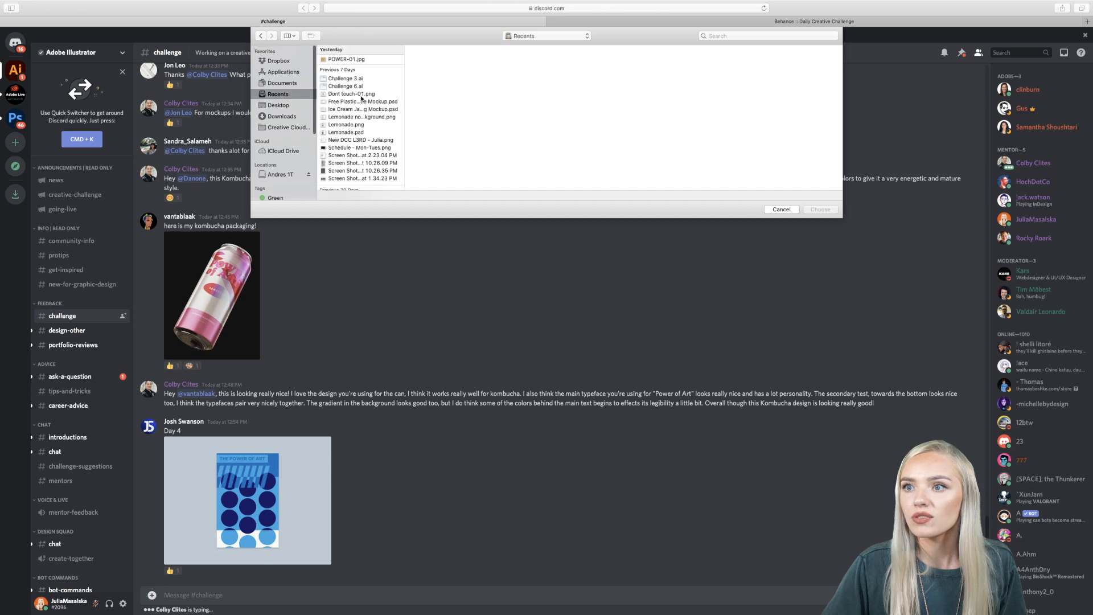
pyautogui.scroll(-2, 354, 80)
pyautogui.click(781, 209)
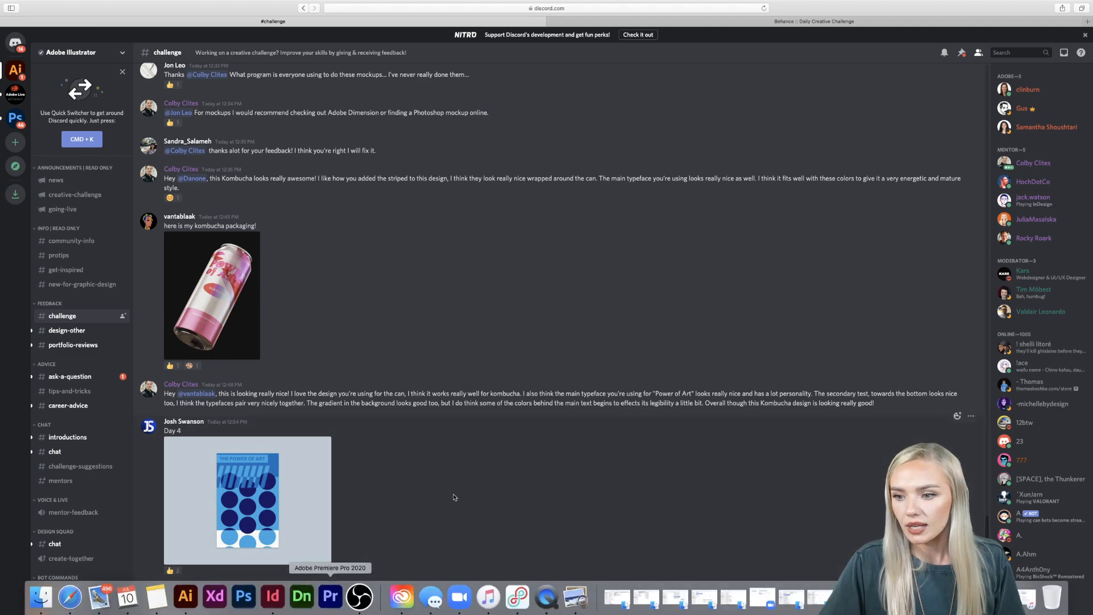
# - Switch to Illustrator and export the ad to the Desktop as Challenge 4.jpg, using artboards, with RGB color, maximum quality and 150 ppi
pyautogui.click(186, 596)
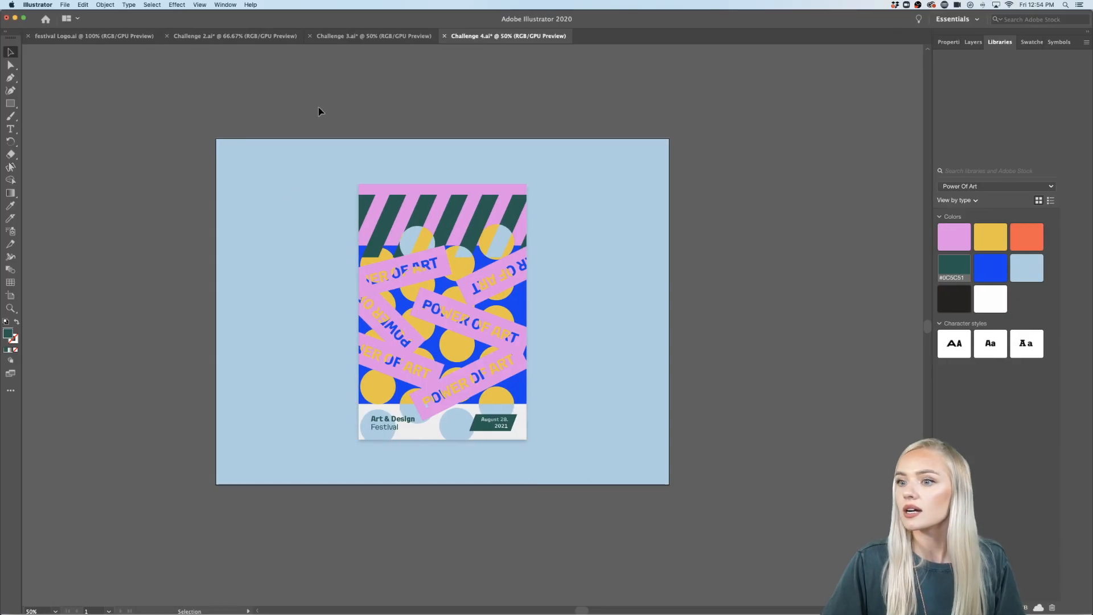
pyautogui.click(67, 6)
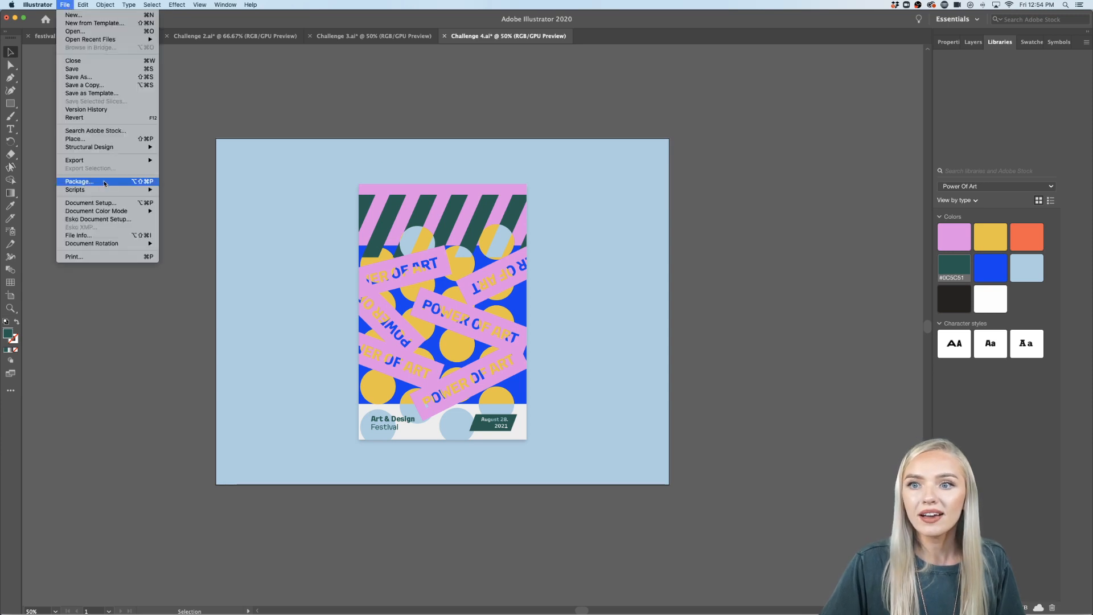
pyautogui.moveTo(99, 161)
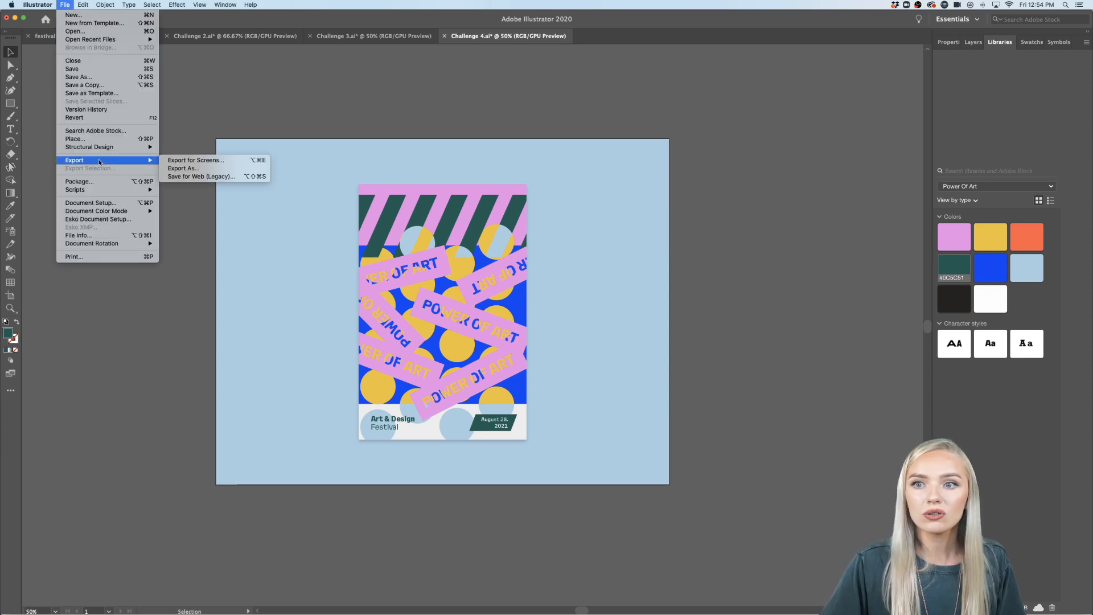
pyautogui.click(193, 169)
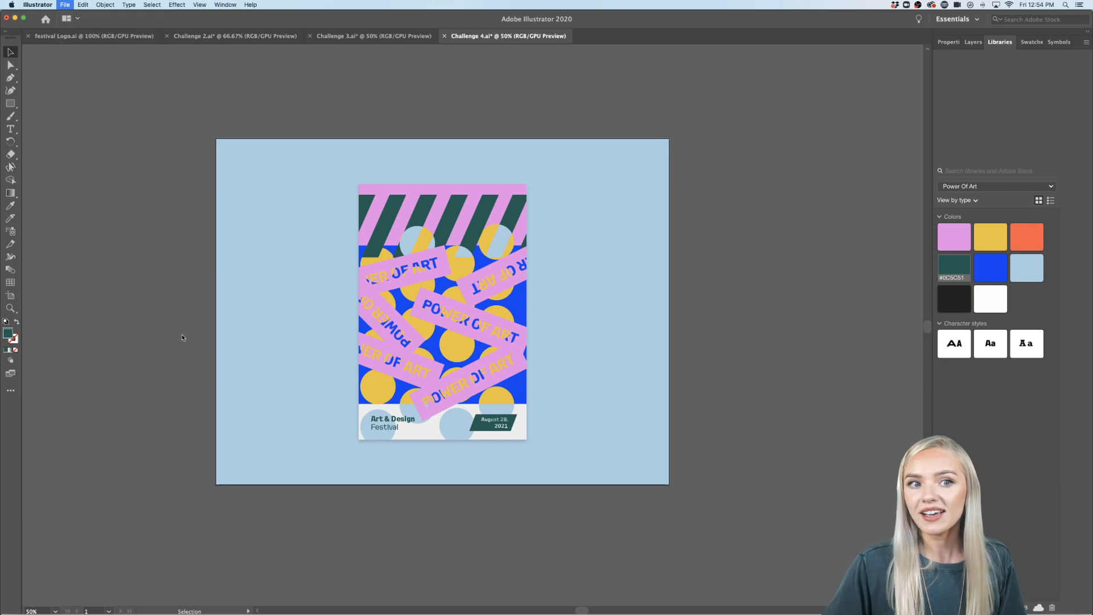
pyautogui.click(606, 273)
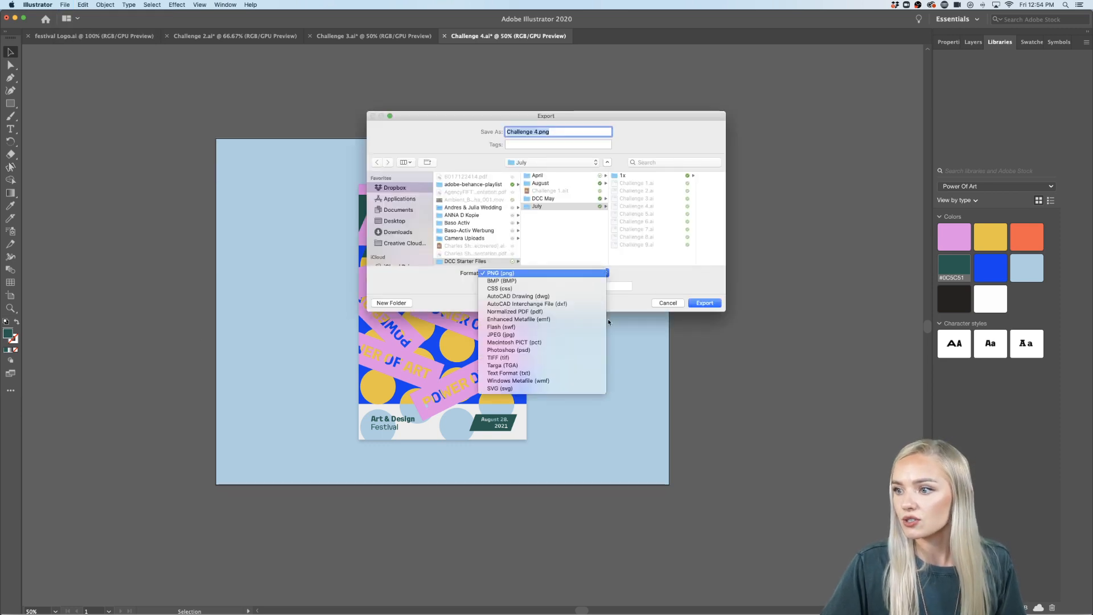
pyautogui.click(530, 334)
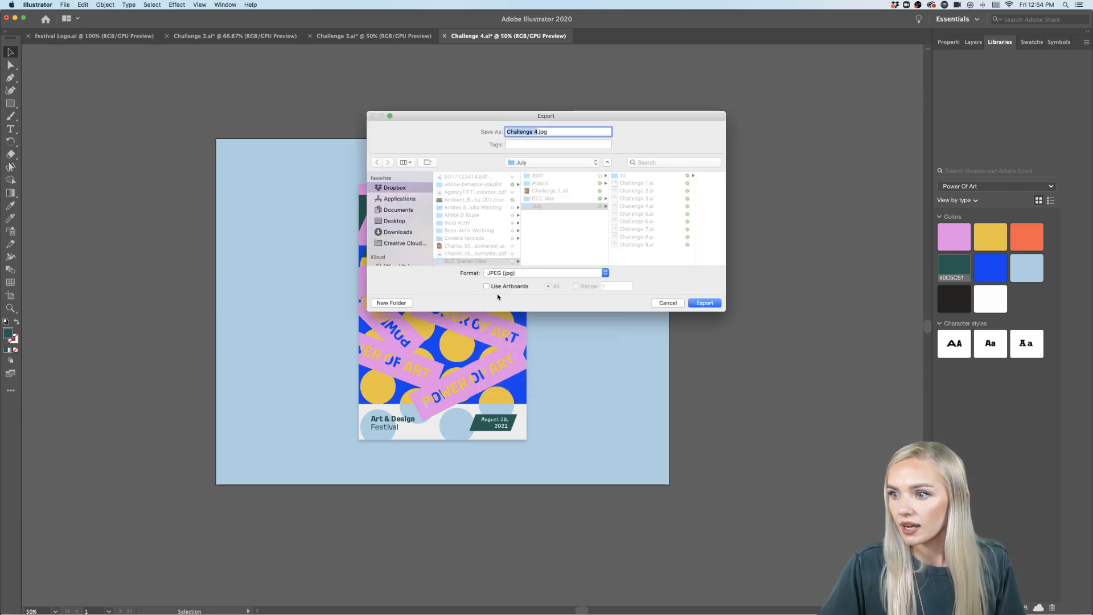
pyautogui.click(396, 222)
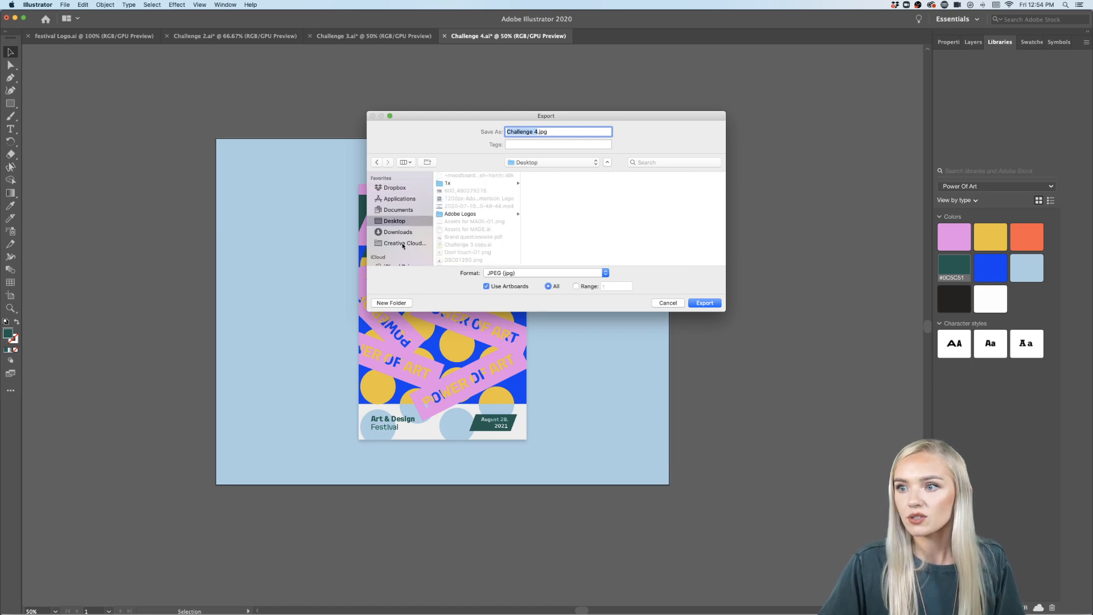
pyautogui.click(704, 303)
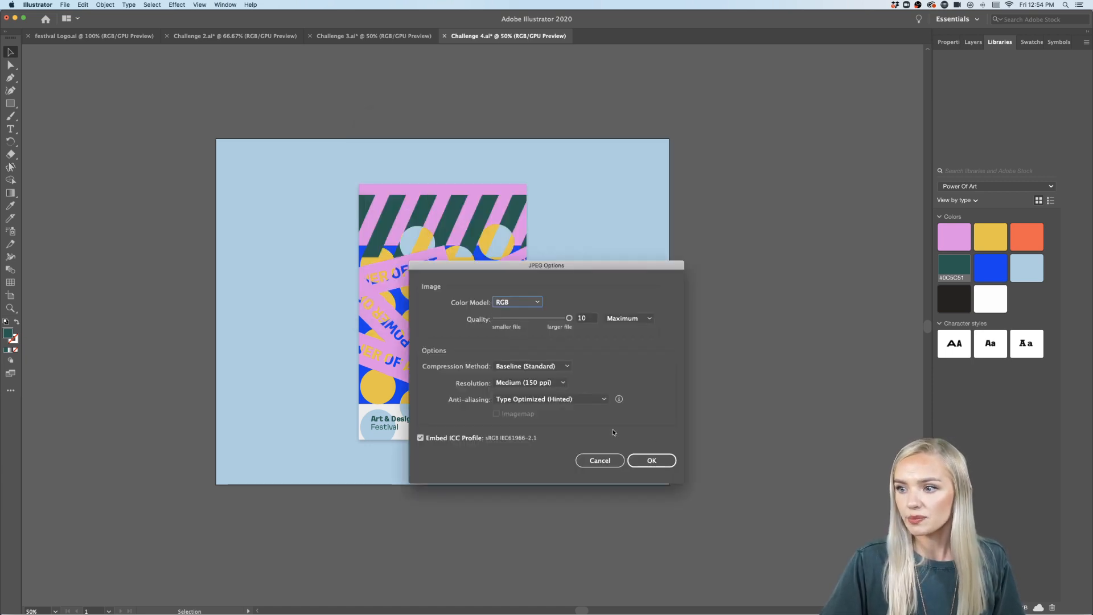
pyautogui.click(665, 464)
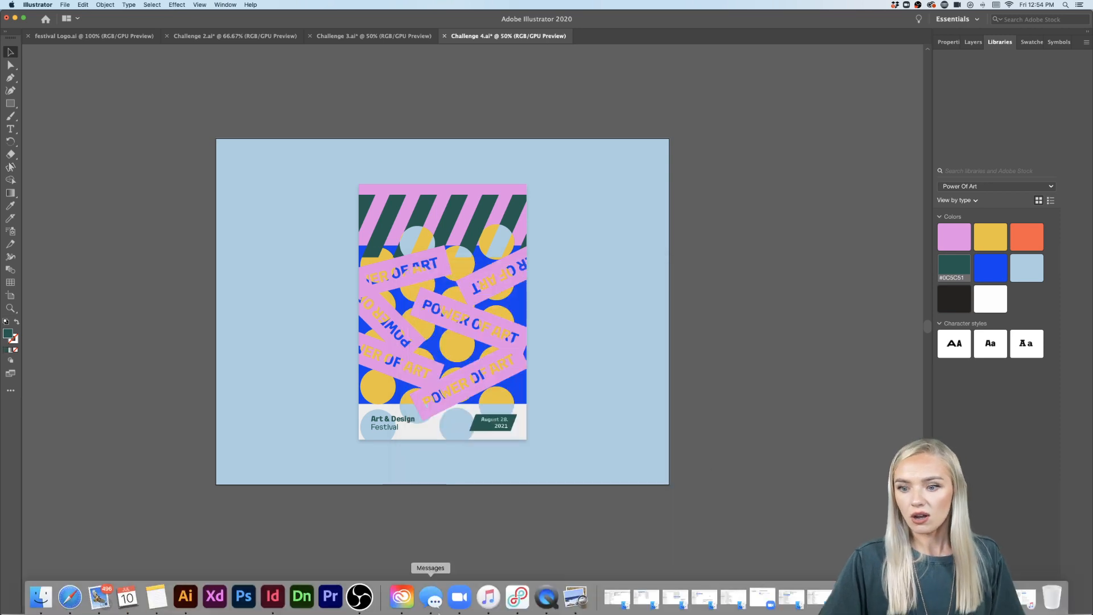
# - Switch to Safari and upload Challenge 4-01.jpg from the Desktop to the Discord challenge channel with the comment "My challenge of today"
pyautogui.click(79, 599)
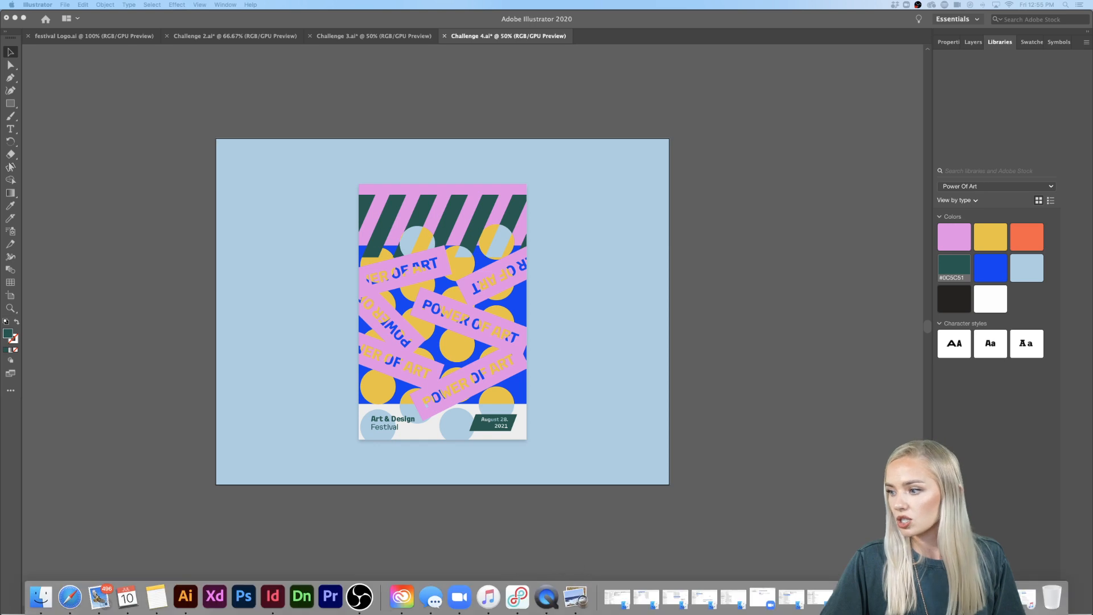
pyautogui.click(70, 596)
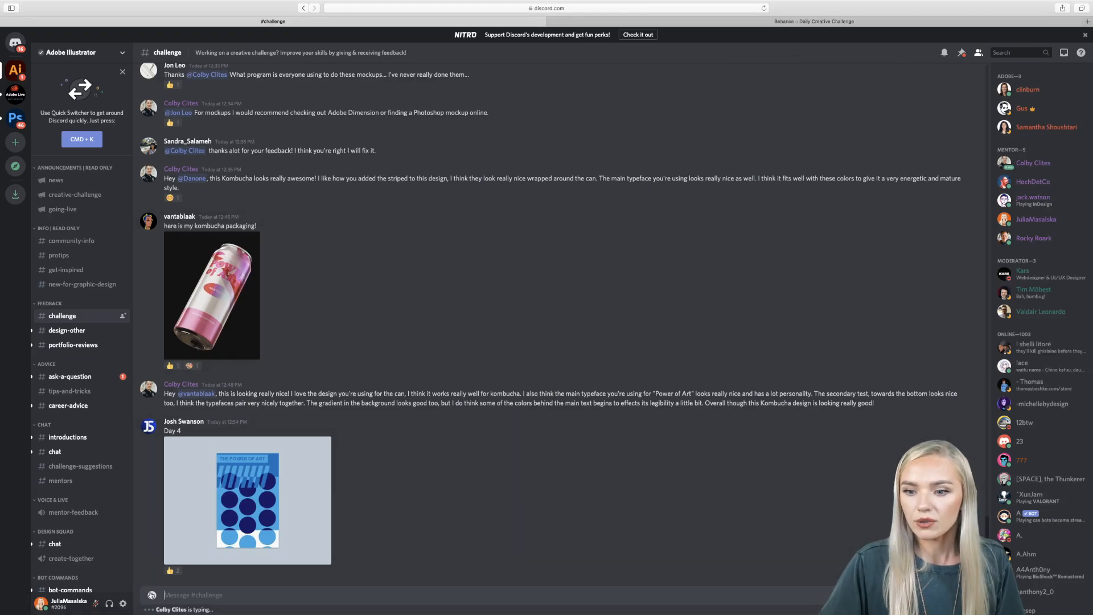
pyautogui.click(151, 595)
pyautogui.click(300, 106)
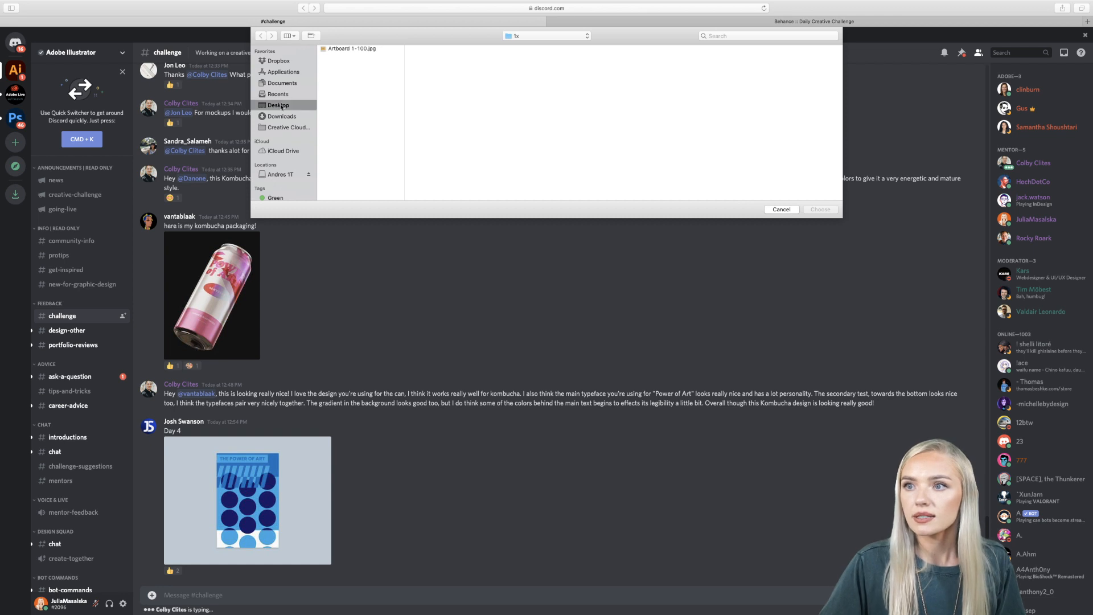
pyautogui.click(356, 125)
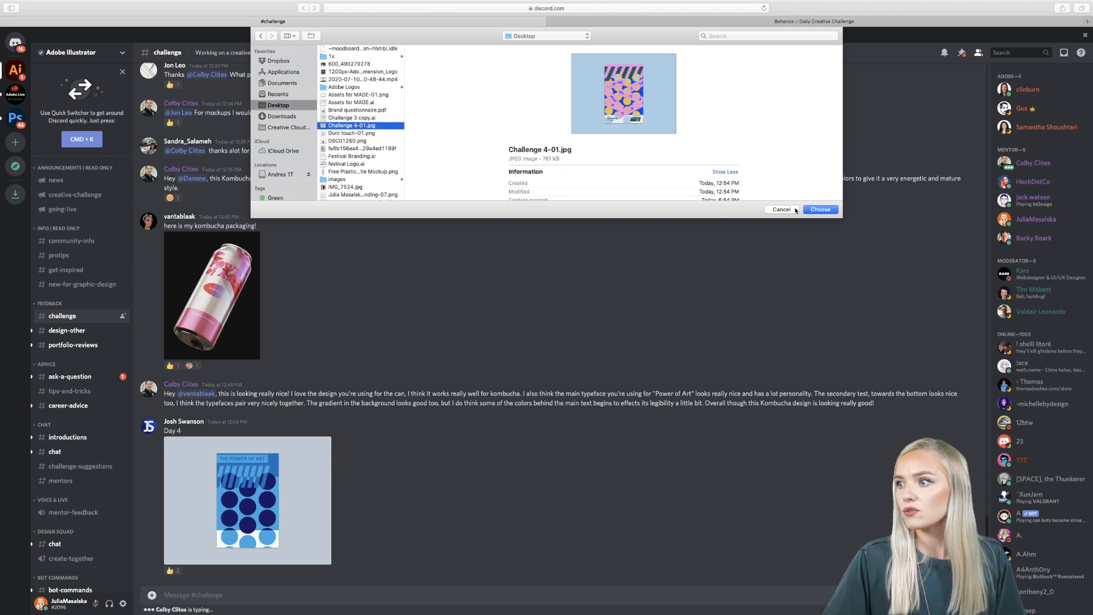
pyautogui.press('Return')
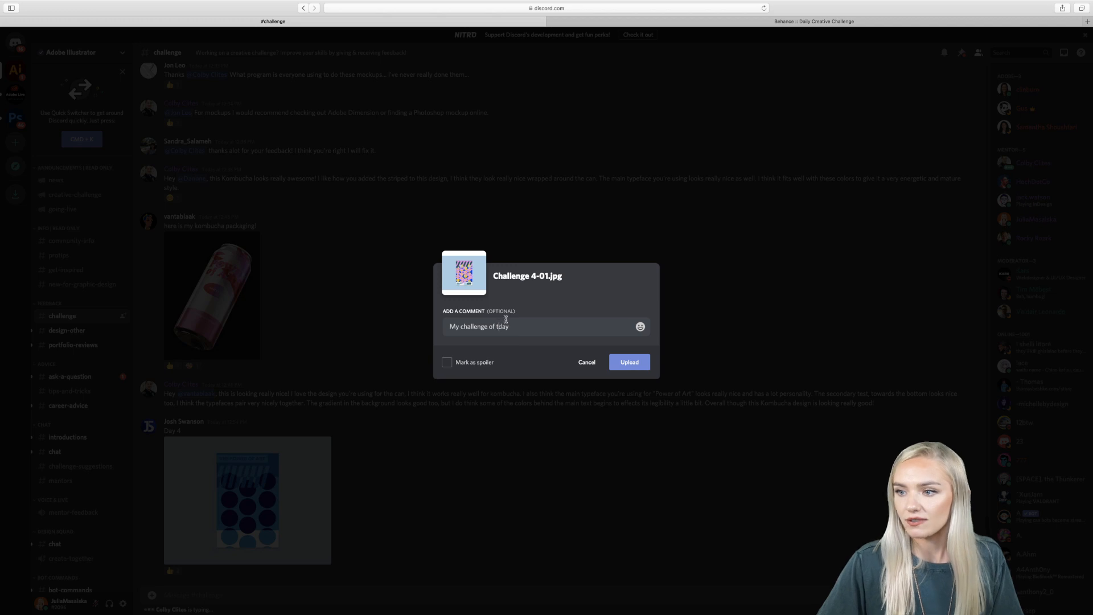
pyautogui.click(641, 360)
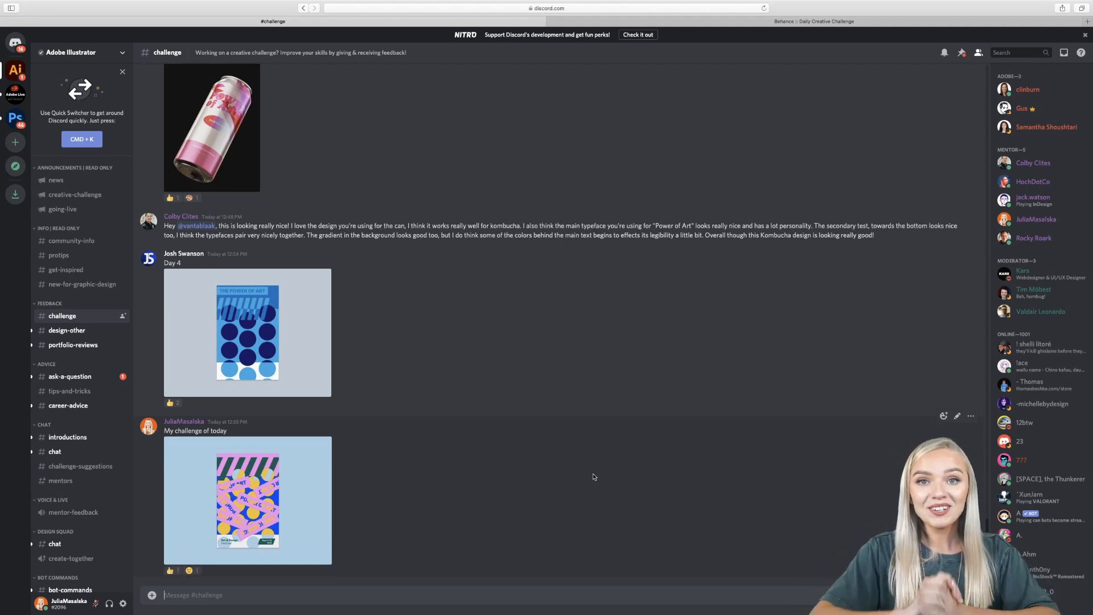
pyautogui.press('super+Tab')
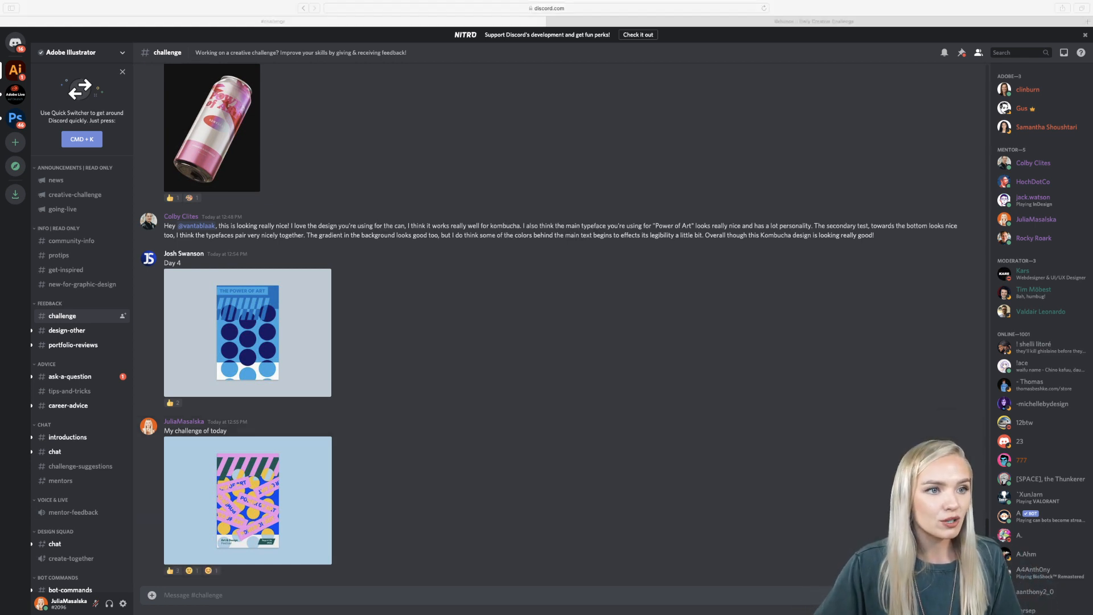